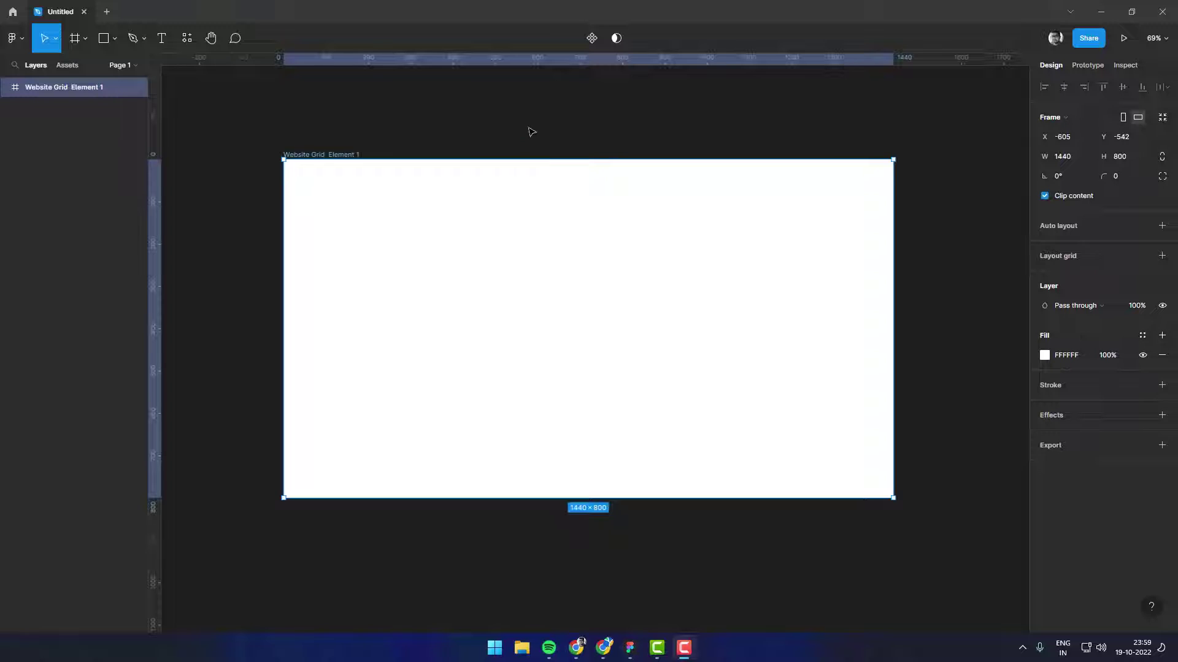
Step: Add a layout grid to the 1440×800 frame and switch it to Columns
left_click(341, 153)
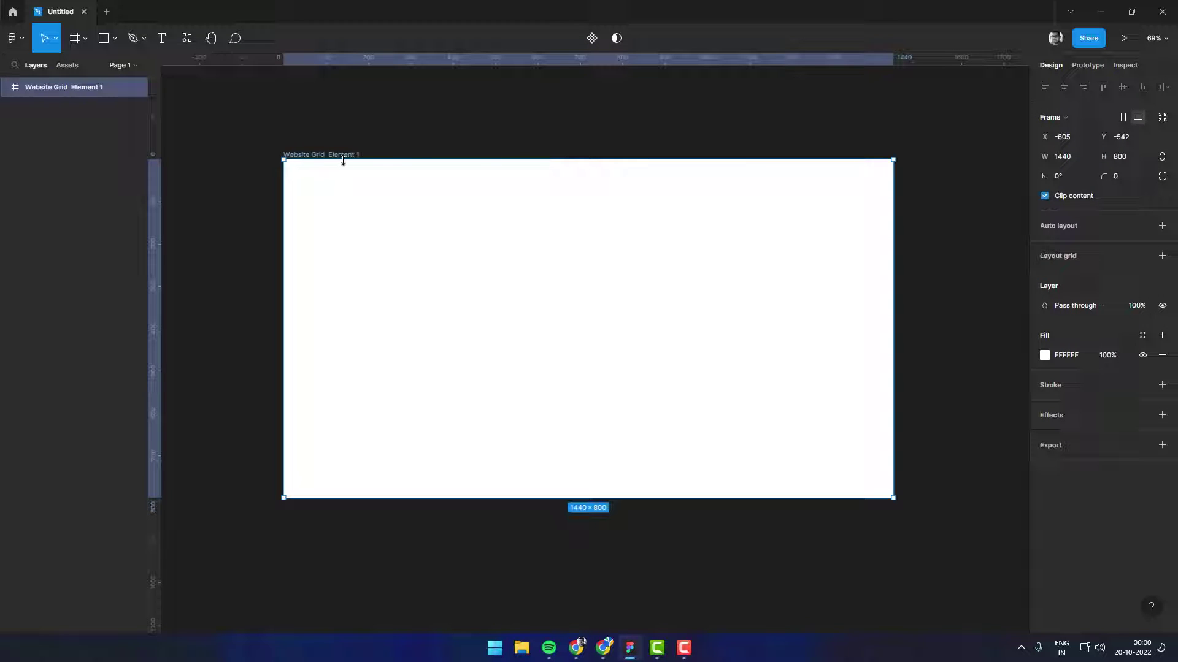
left_click(1061, 252)
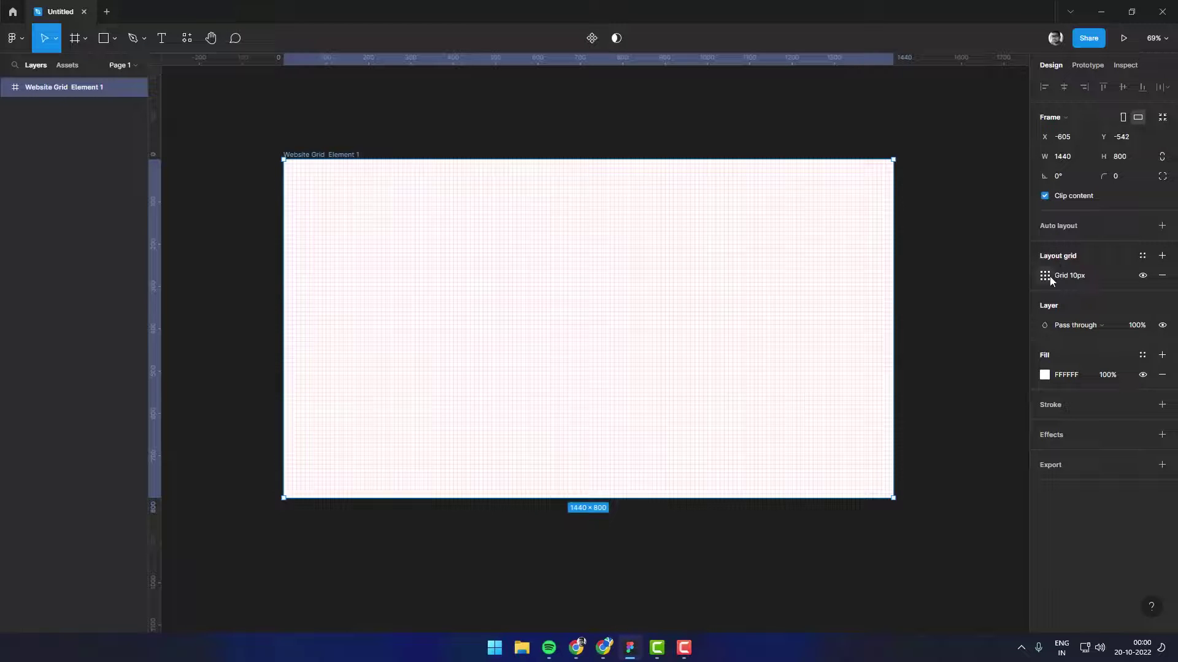
left_click(1044, 275)
left_click(917, 281)
left_click(926, 295)
type("12")
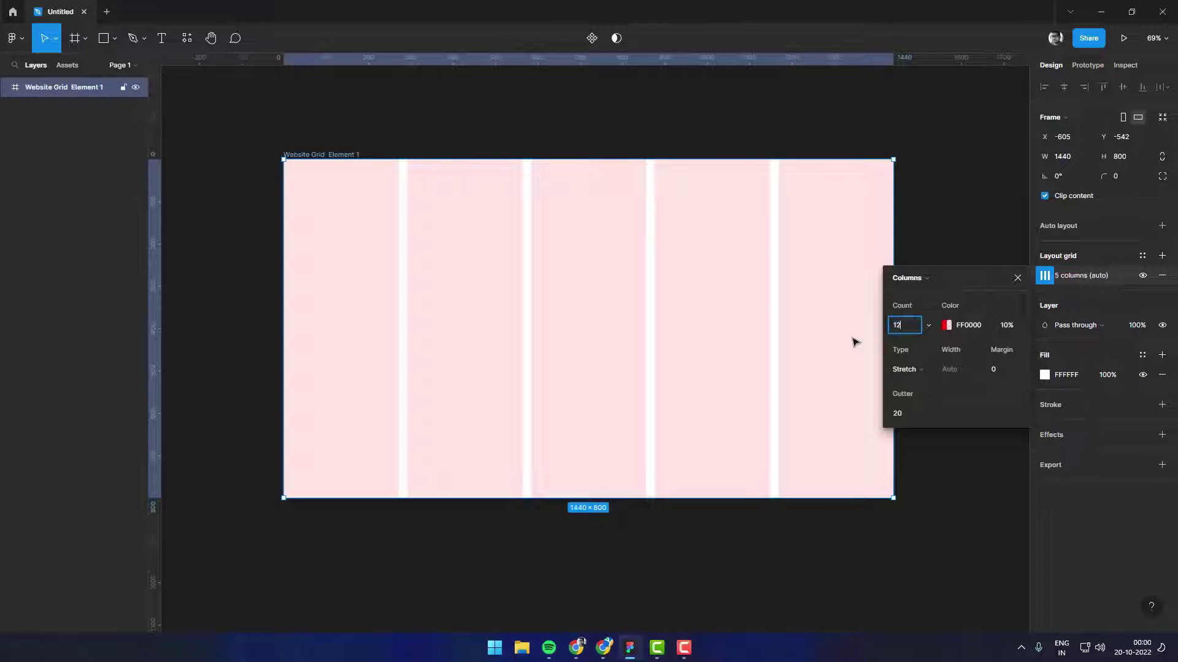
Step: Set the column grid to 12 columns, 50 px margin and 16 px gutter
key("Return")
left_click(999, 374)
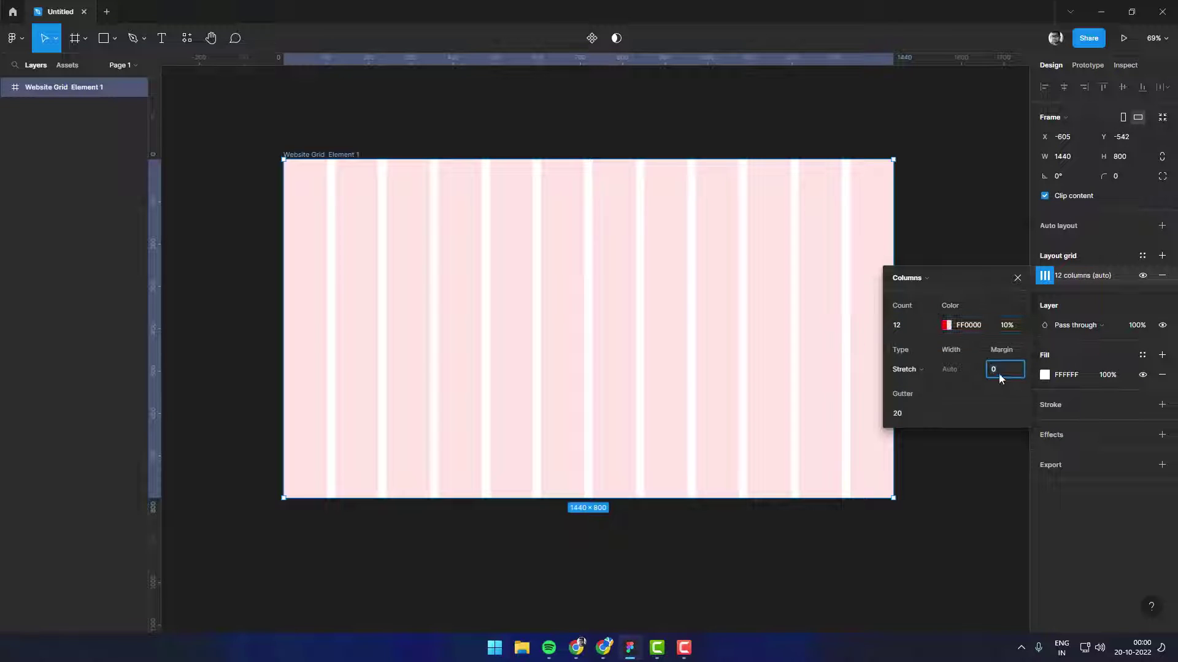
type("50")
key("Return")
type("1")
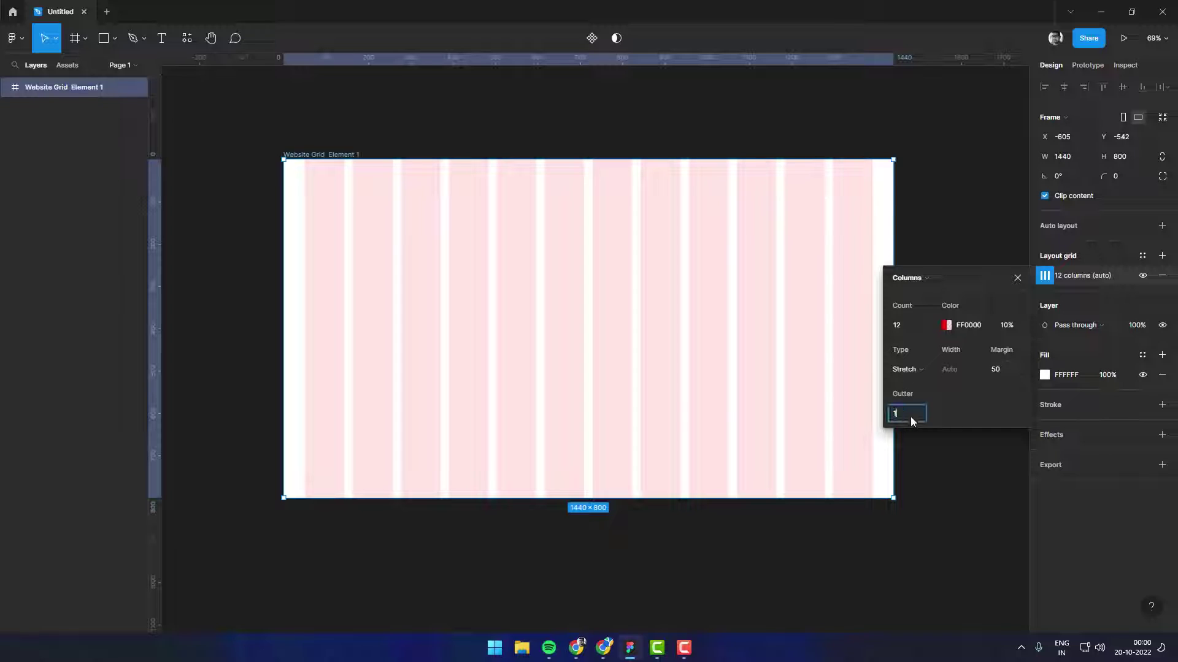
type("6")
key("Return")
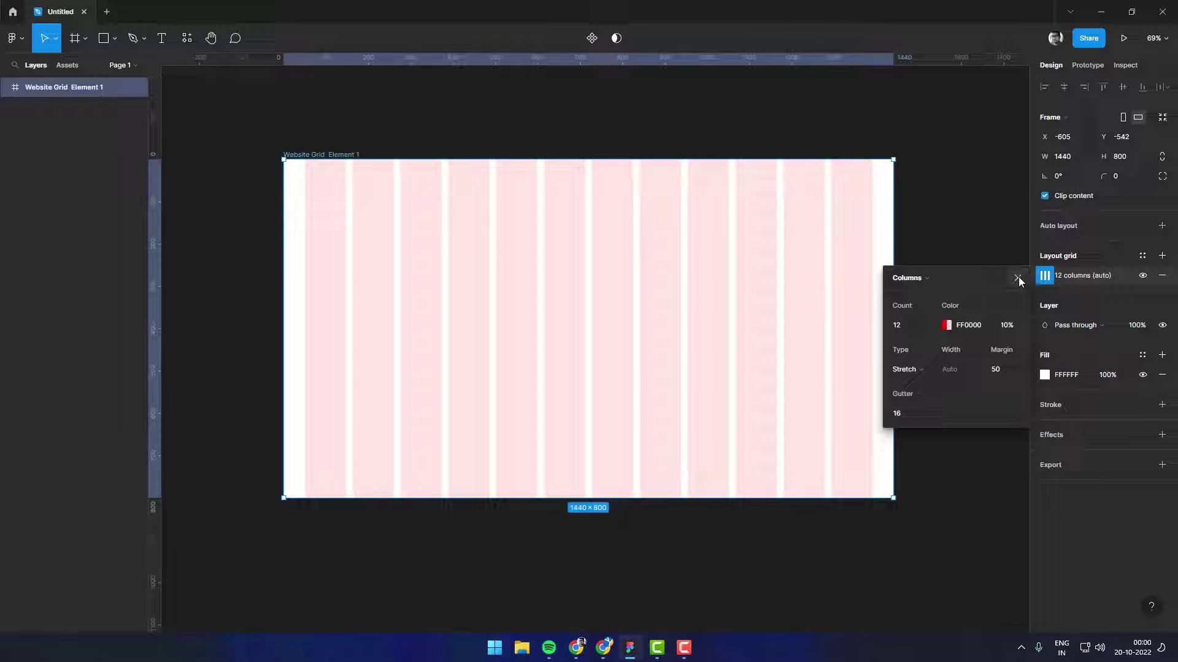
left_click(1017, 279)
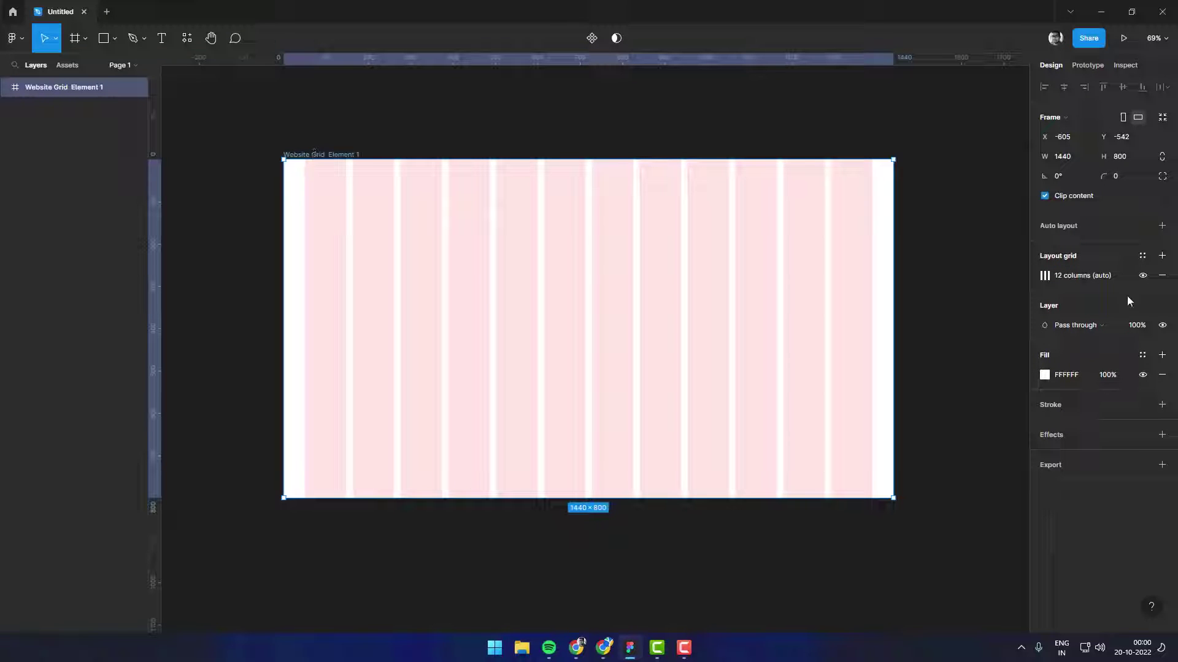
Step: Make the frame's fill dark gray 272727
left_click(1045, 375)
left_click_drag(949, 384, 882, 446)
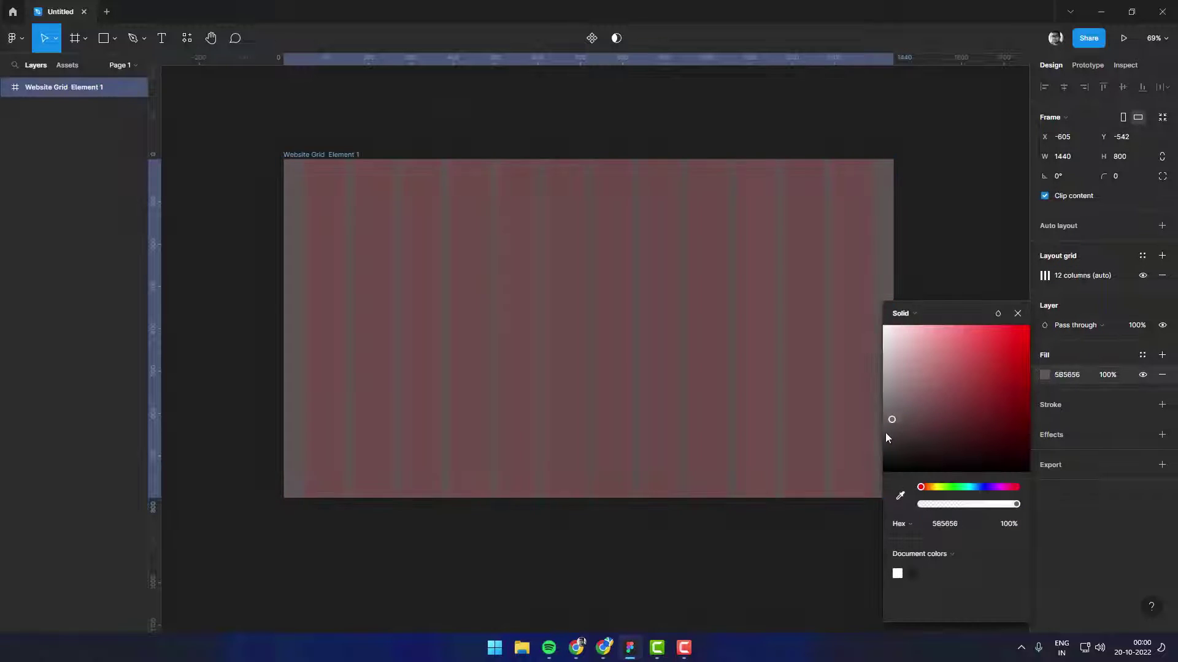
left_click(969, 182)
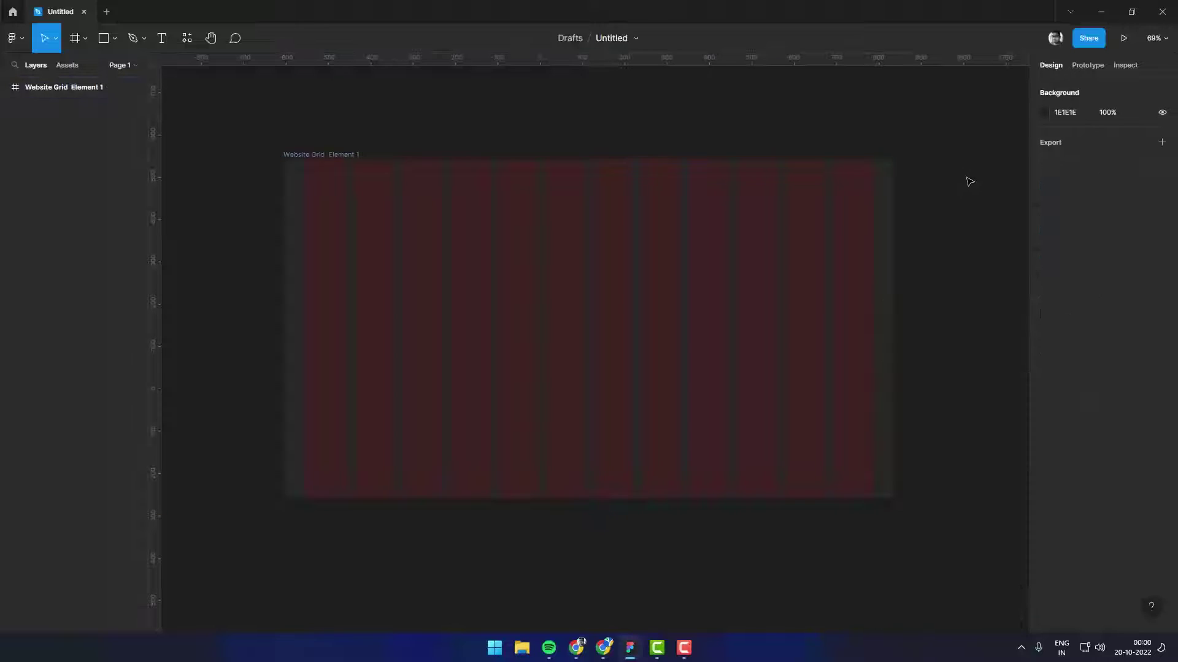
Step: Set the canvas background to light gray F8F8F8
left_click(1045, 113)
left_click_drag(926, 152, 872, 141)
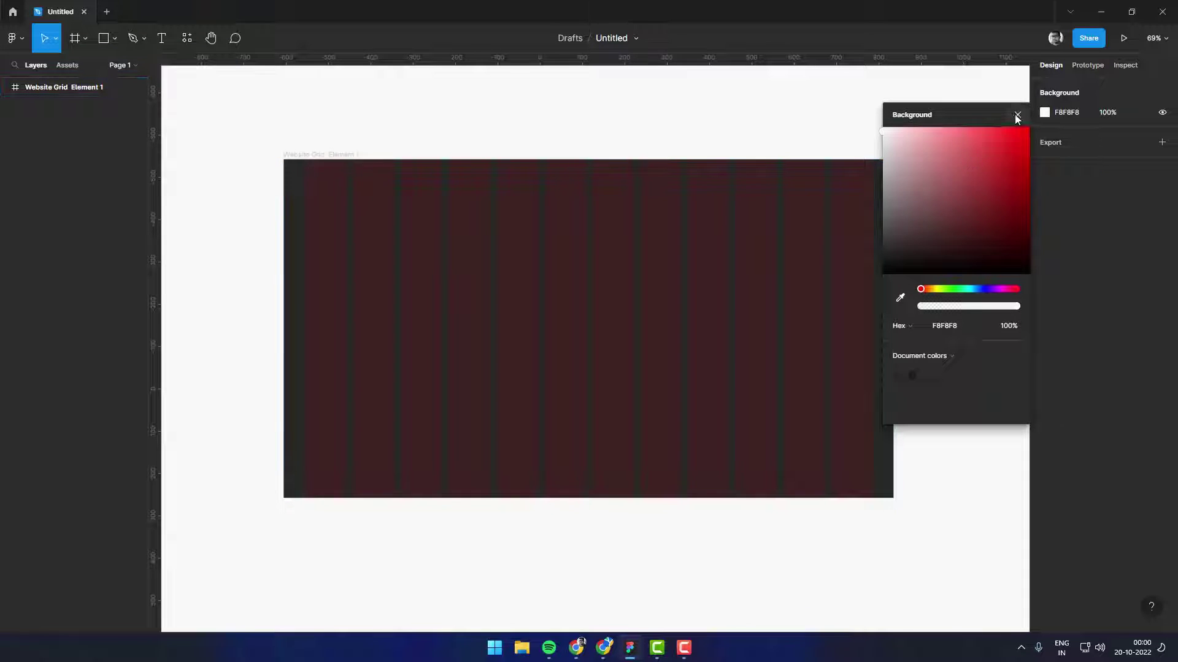
left_click(1016, 116)
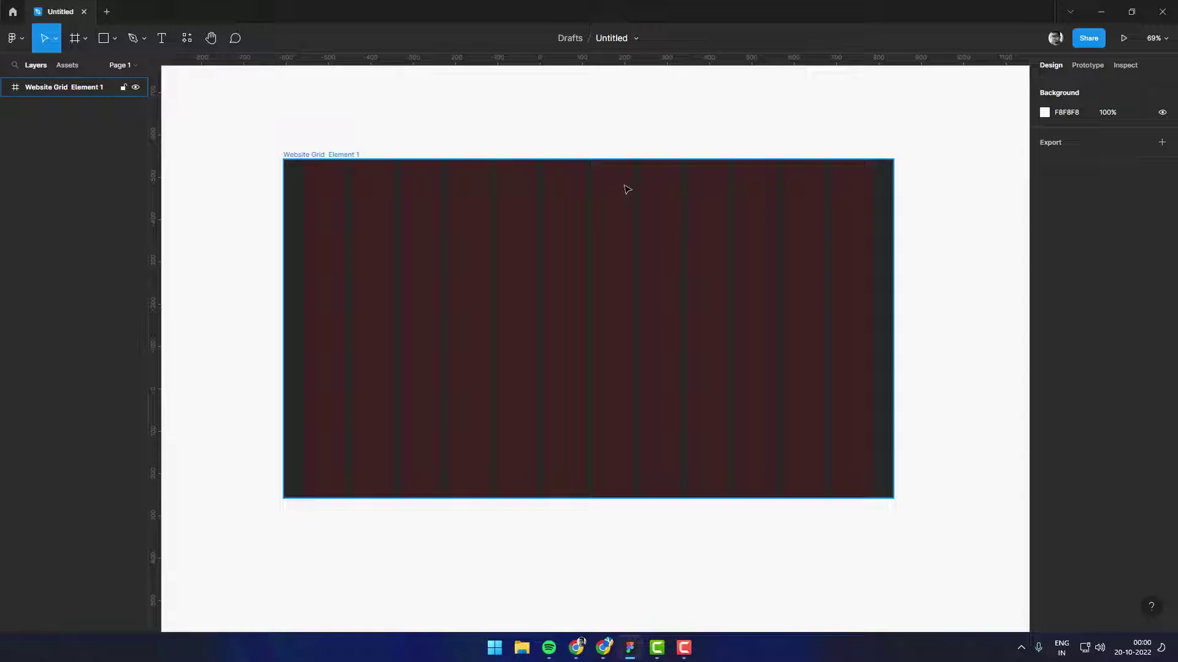
scroll(623, 233, "up", 1, "ctrl")
scroll(666, 273, "up", 2, "ctrl")
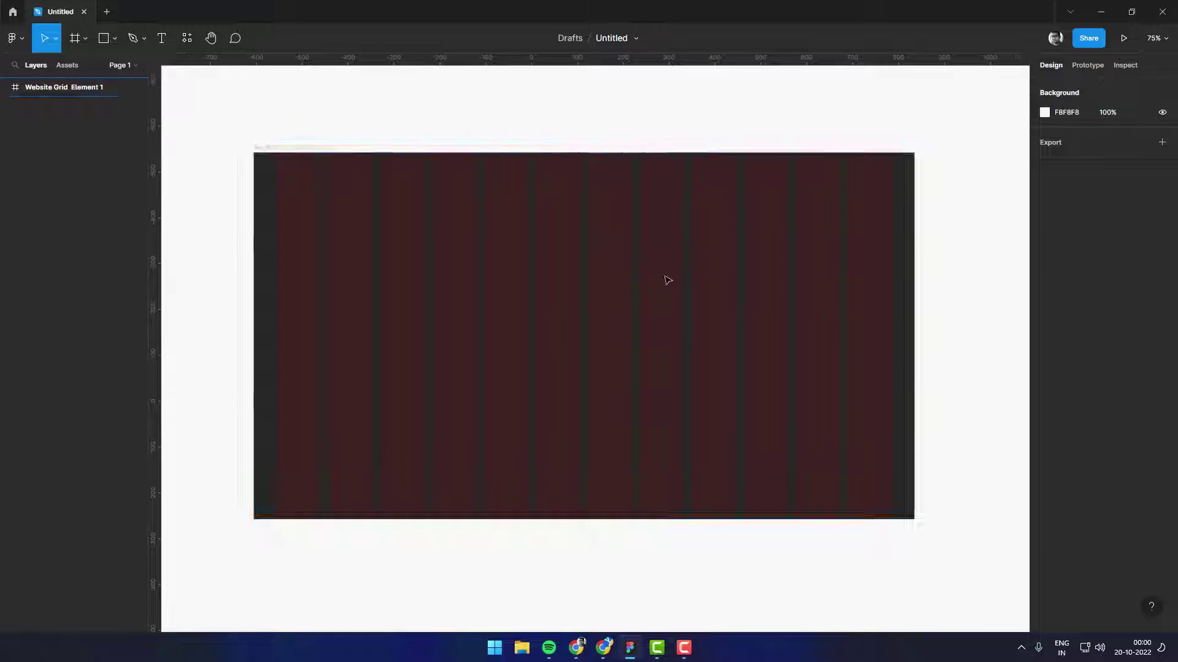
scroll(621, 271, "left", 2)
scroll(620, 270, "down", 1)
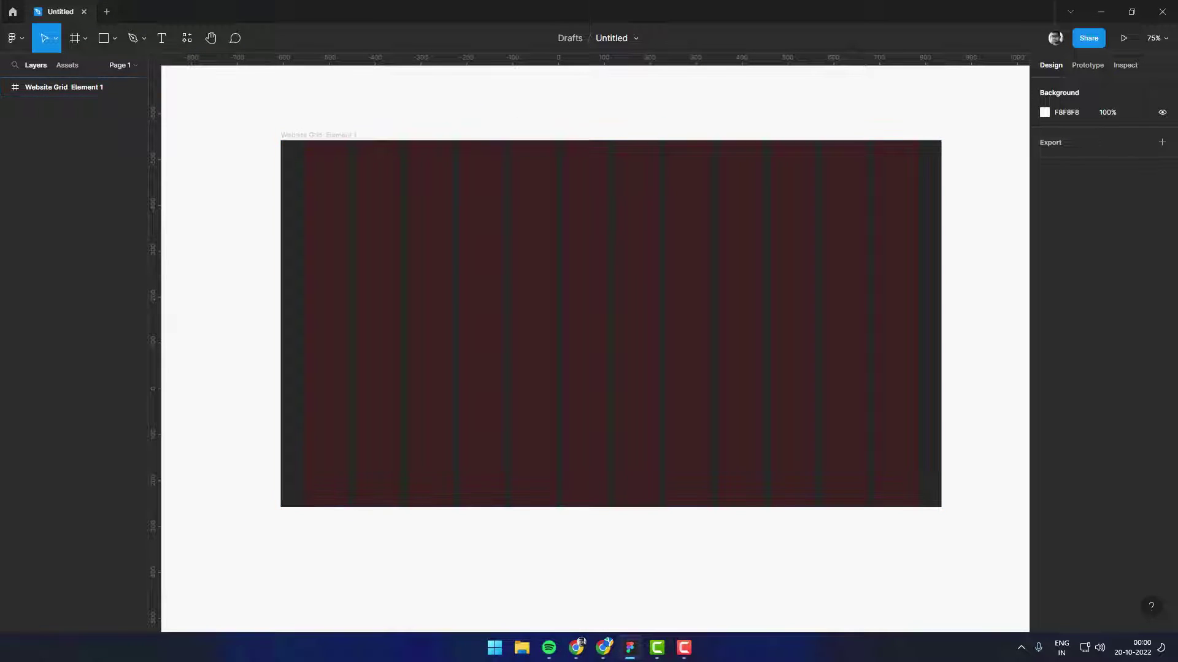
Step: Add the text 'Car Repair and Services' near the frame top, centre-aligned and horizontally centred
left_click(537, 187)
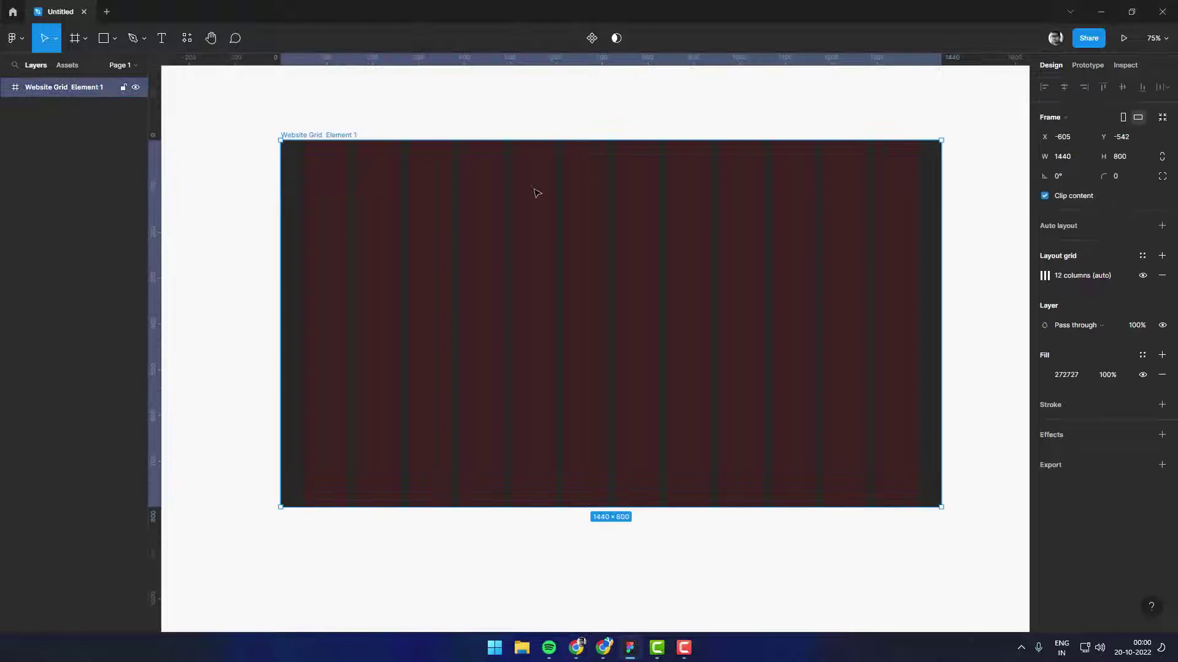
key("t")
left_click(513, 177)
type("Car Repair and Services")
key("Escape")
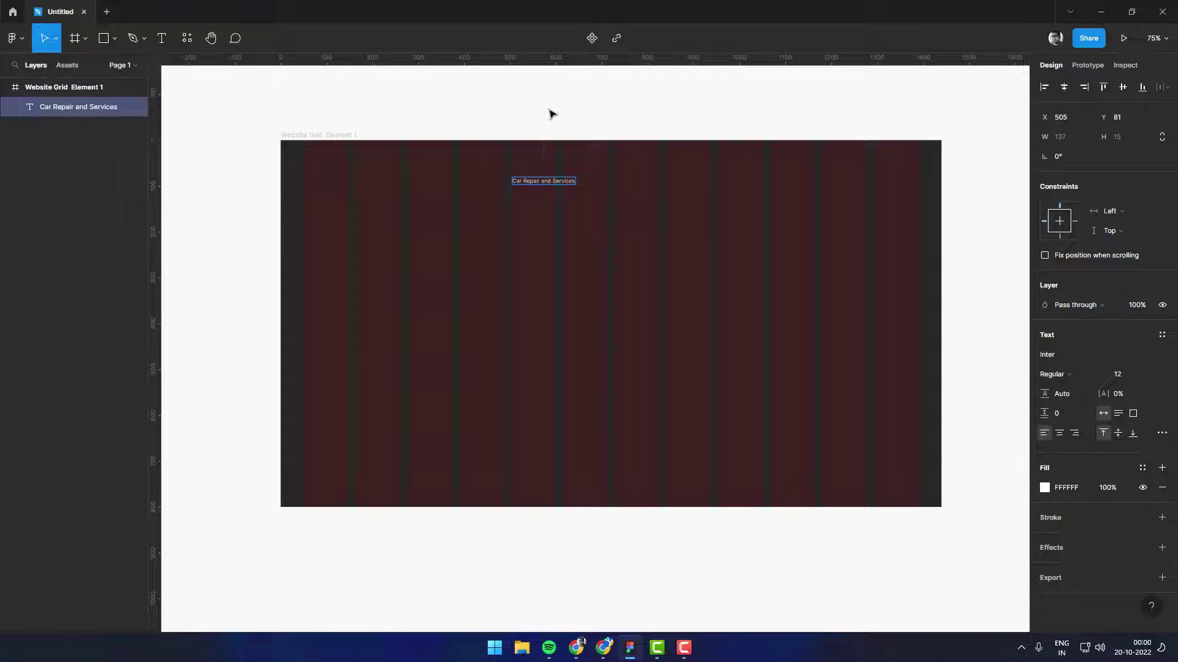
left_click(1058, 434)
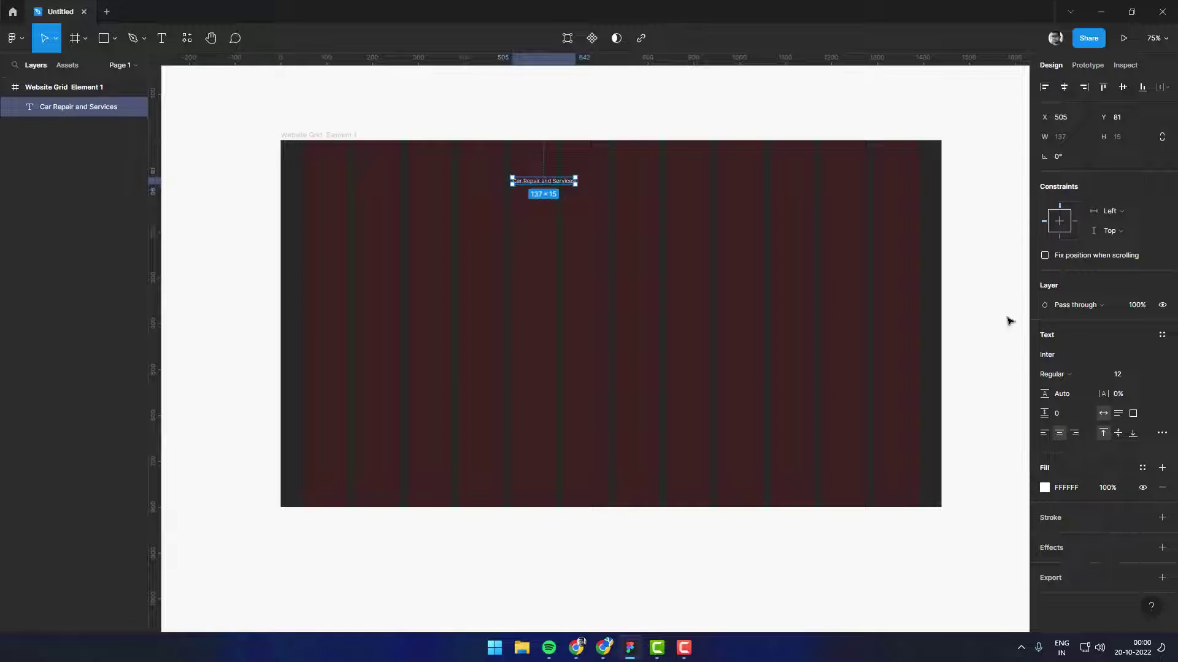
left_click(1064, 86)
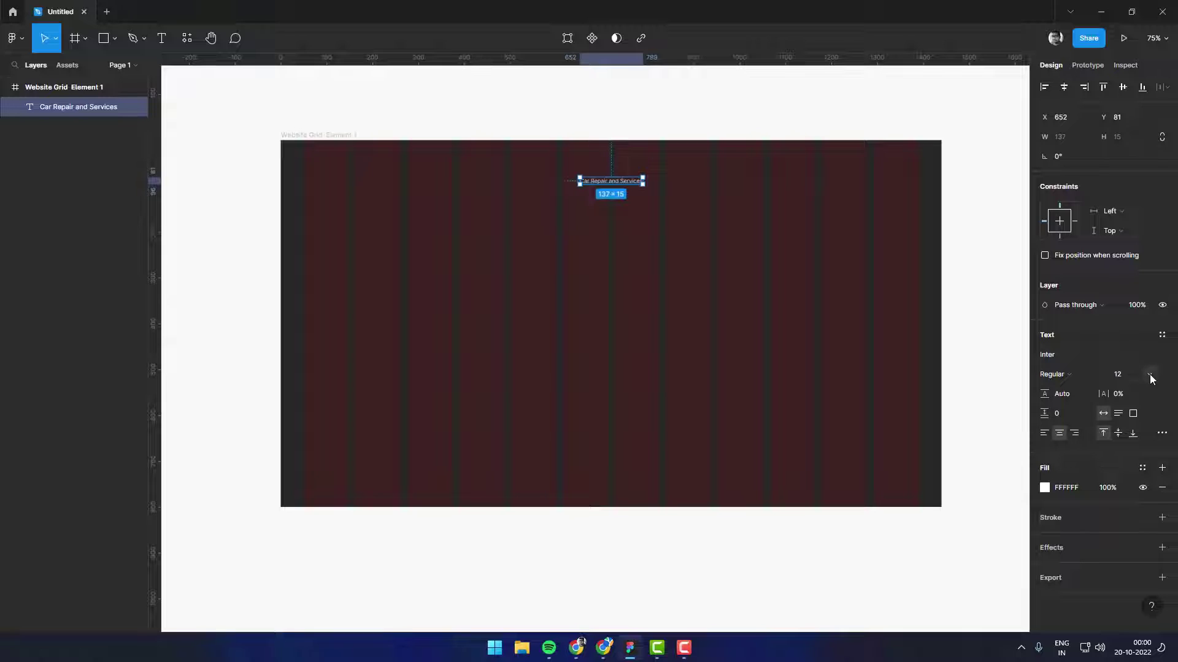
Step: Style the heading in Poppins Medium at 36 px
left_click(1132, 377)
left_click(1134, 489)
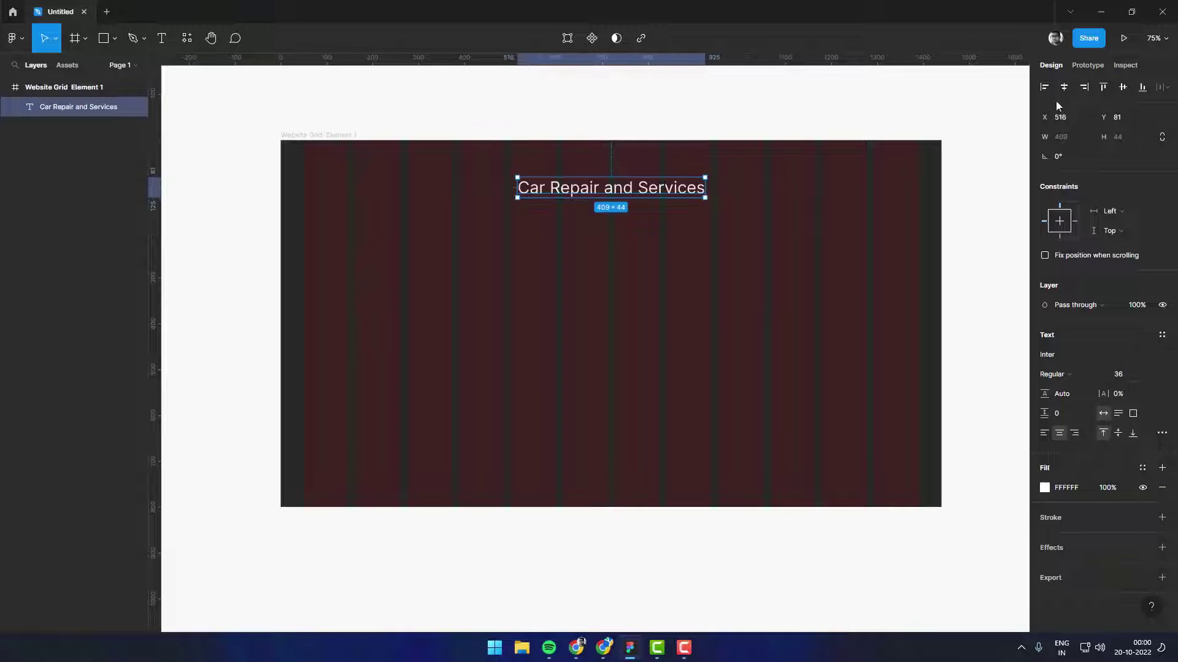
key("Left")
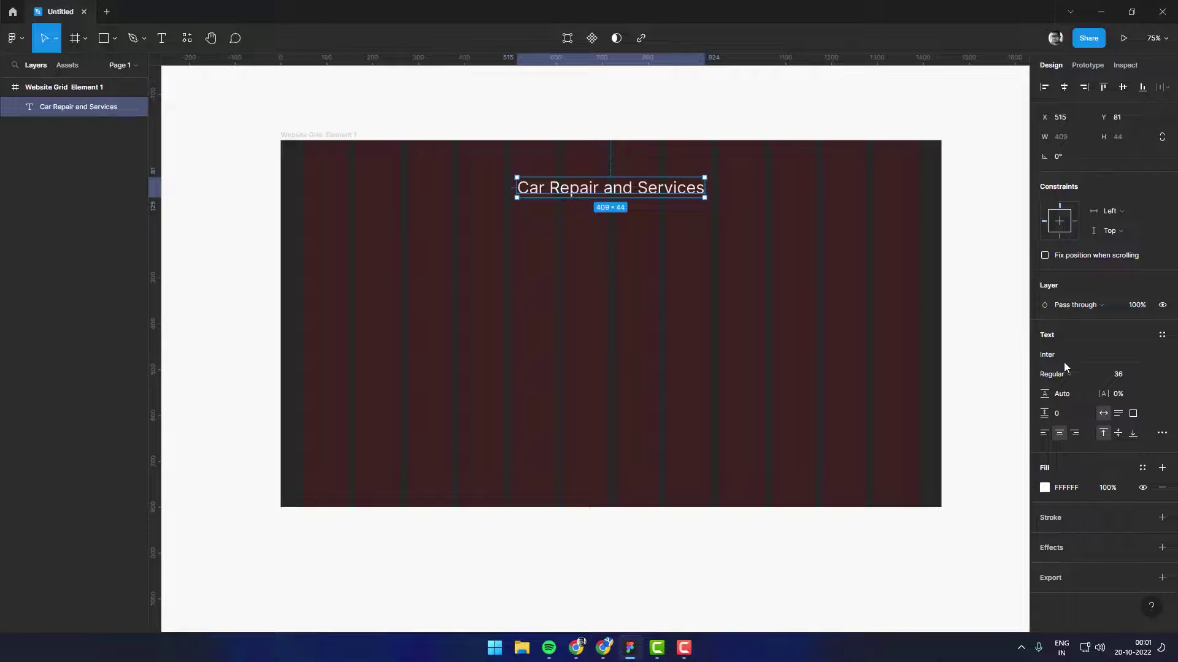
left_click(1064, 354)
type("Poppins")
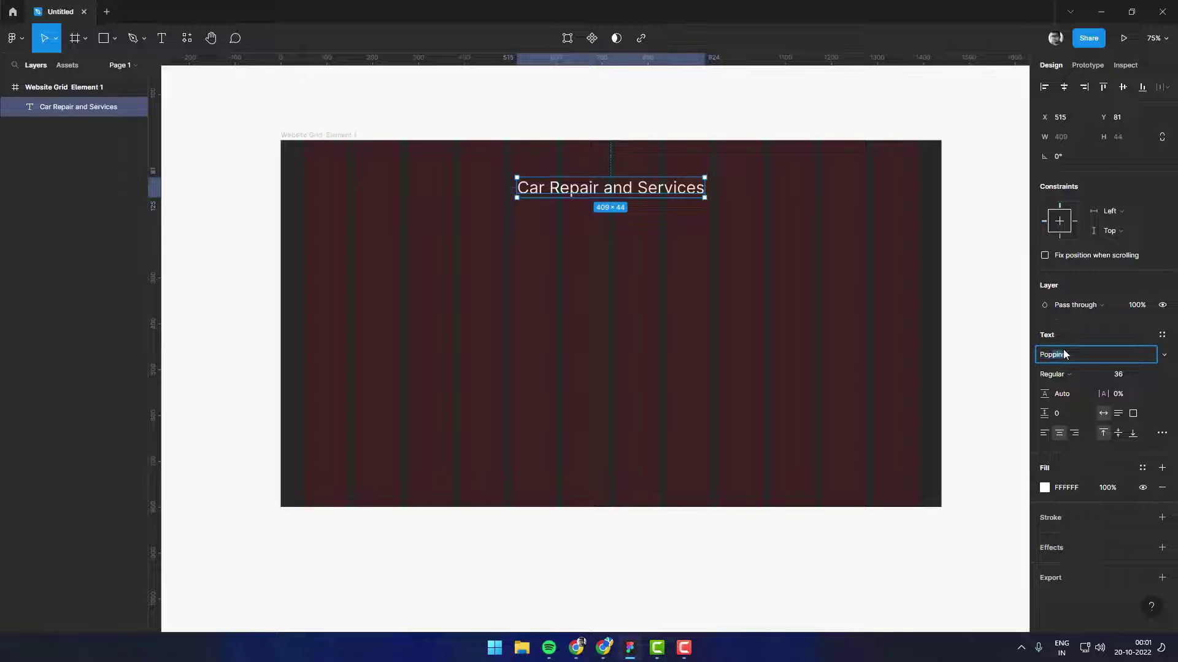
key("Return")
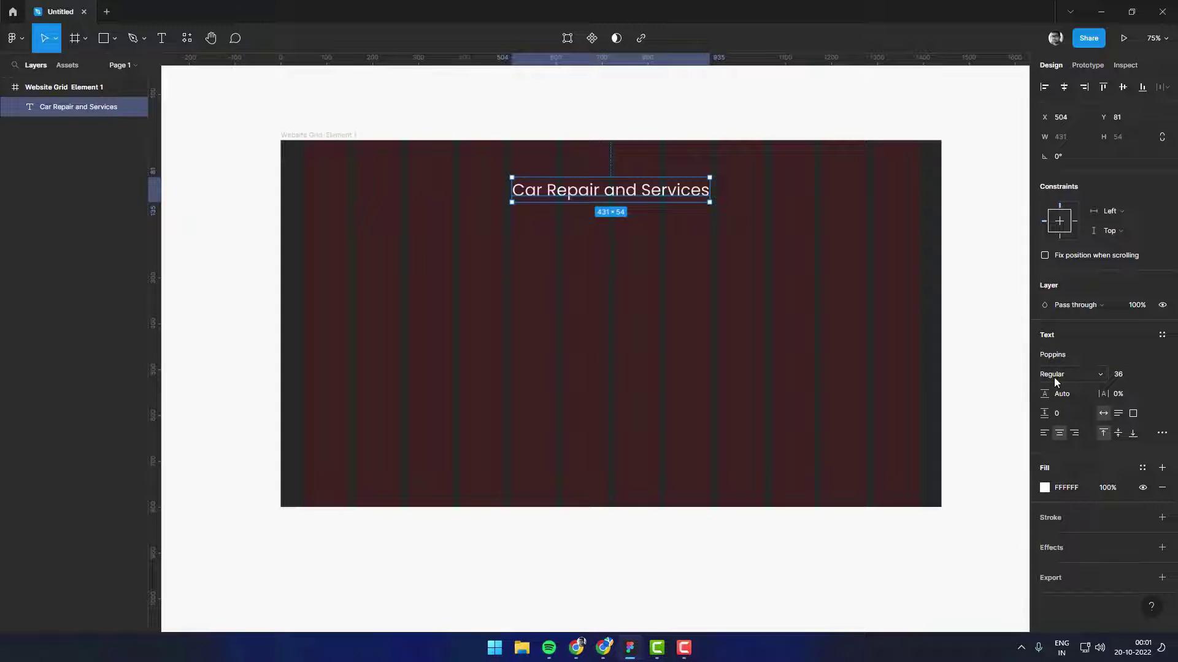
left_click(1055, 379)
left_click(1075, 388)
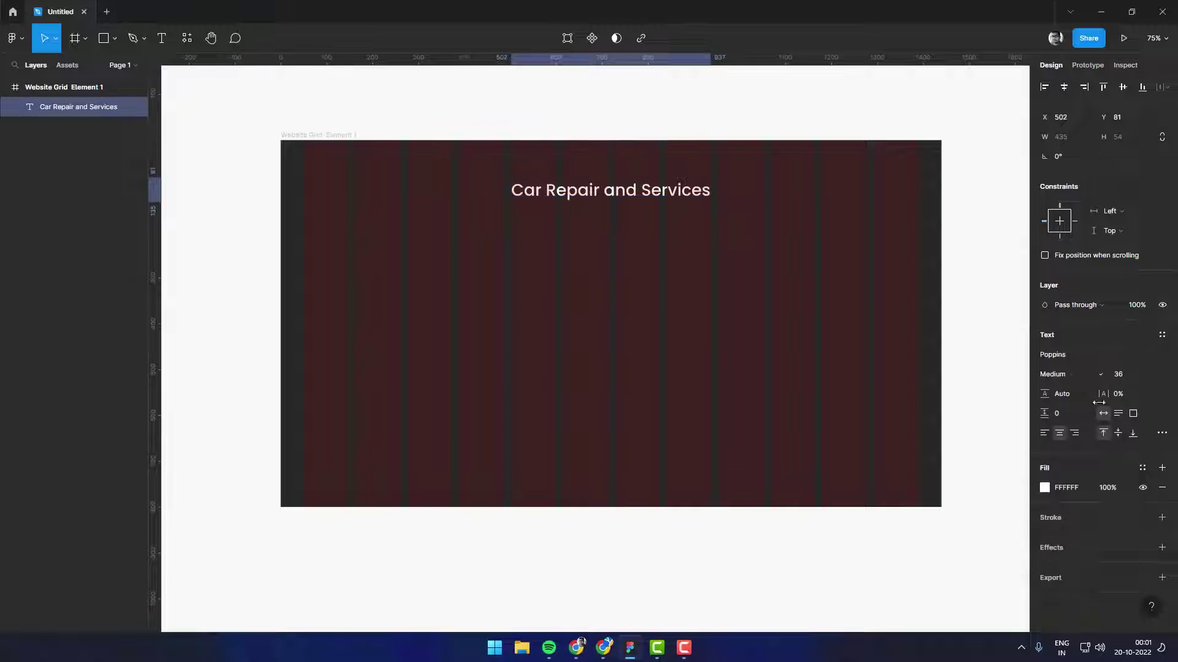
Step: Move the heading up and paste the sample sentence into its duplicate
mouse_move(652, 196)
left_mouse_down()
mouse_move(652, 184)
mouse_move(642, 213)
left_mouse_up()
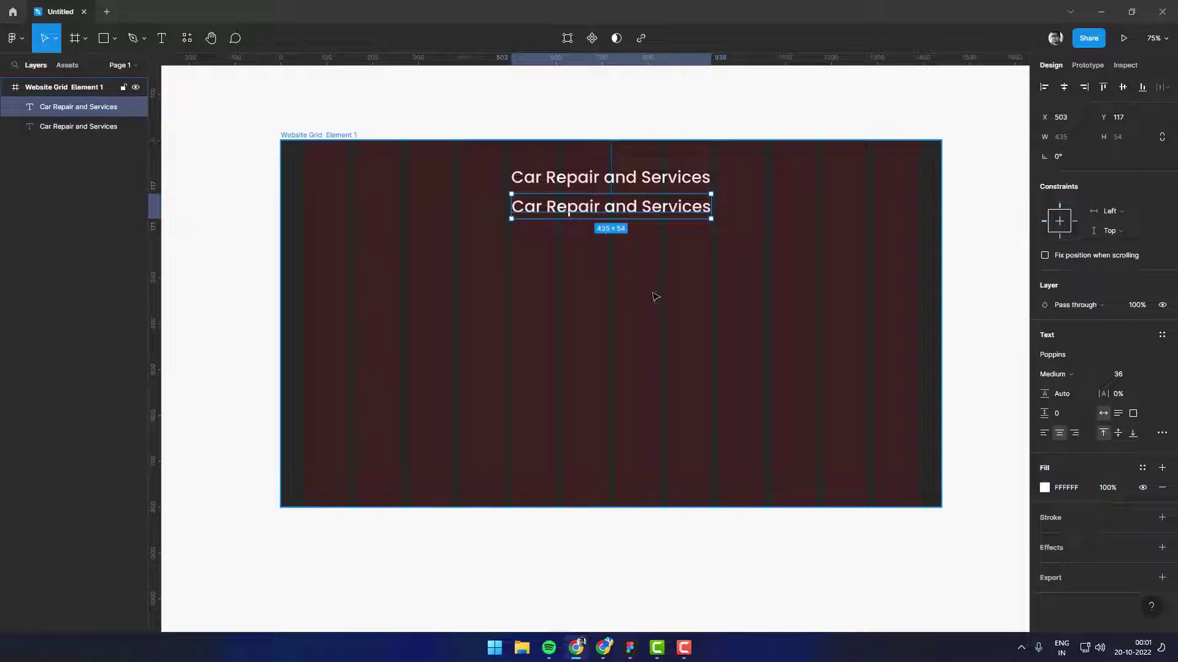
double_click(627, 211)
key("ctrl+v")
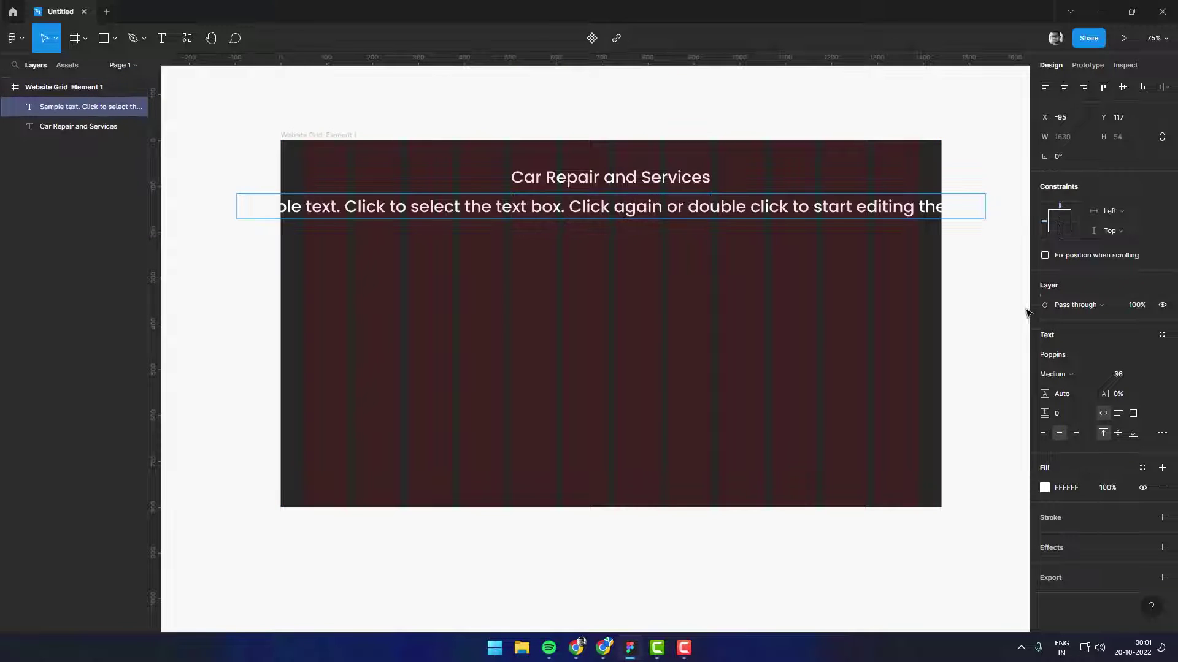
type("1")
type("6")
key("Escape")
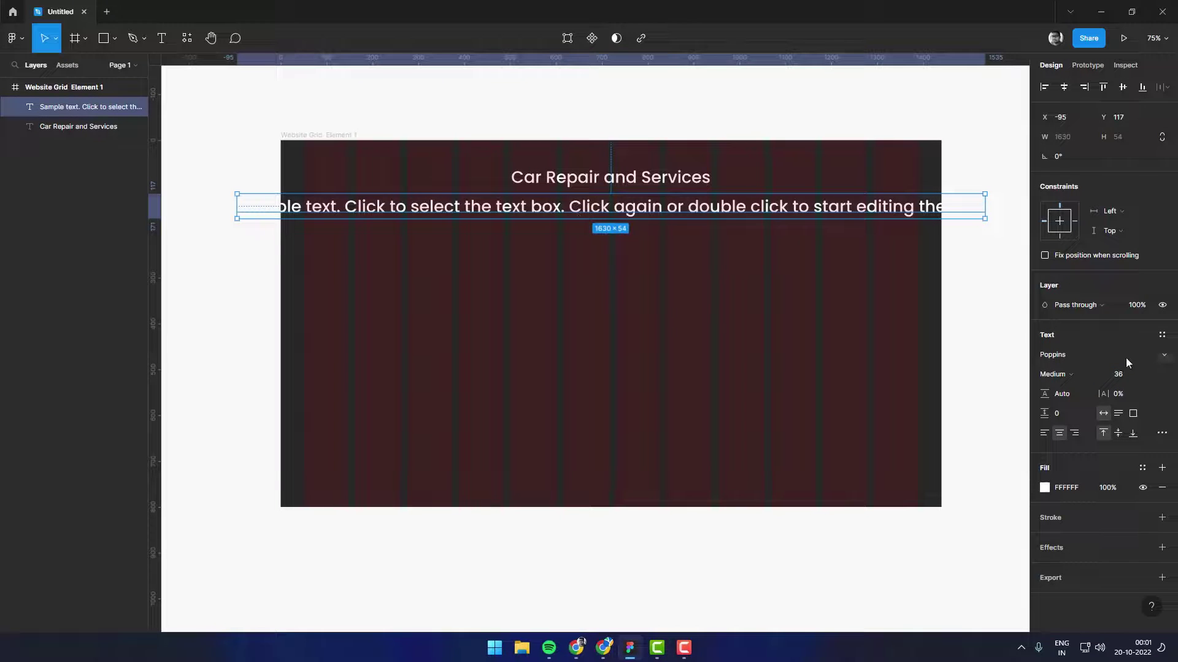
Step: Set the sample line to 16 px Regular and nudge it just beneath the heading
left_click(1123, 376)
type("1")
key("Return")
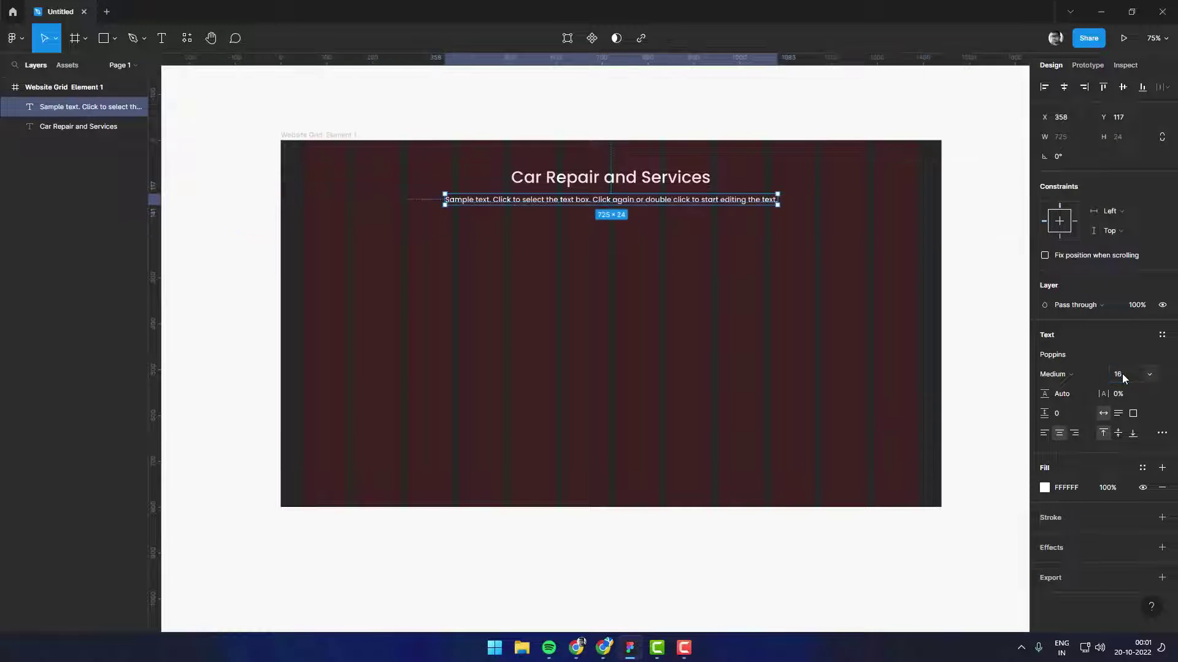
left_click(1071, 375)
left_click(1075, 361)
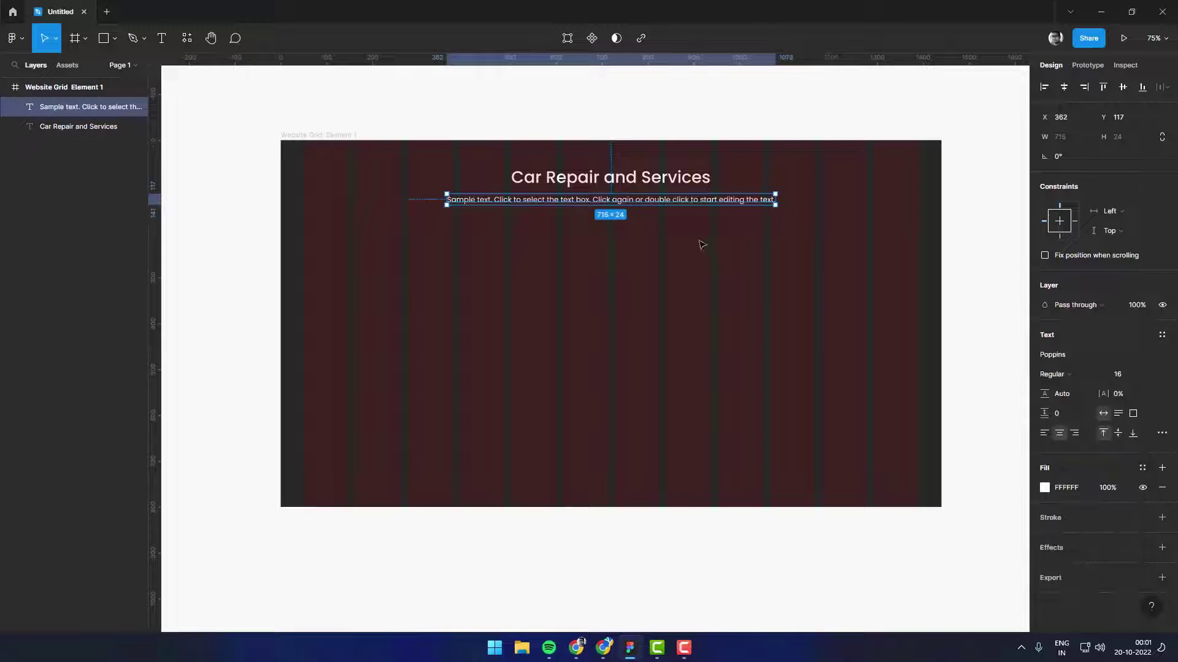
left_click_drag(654, 203, 650, 196)
left_click(647, 180)
left_click(646, 116)
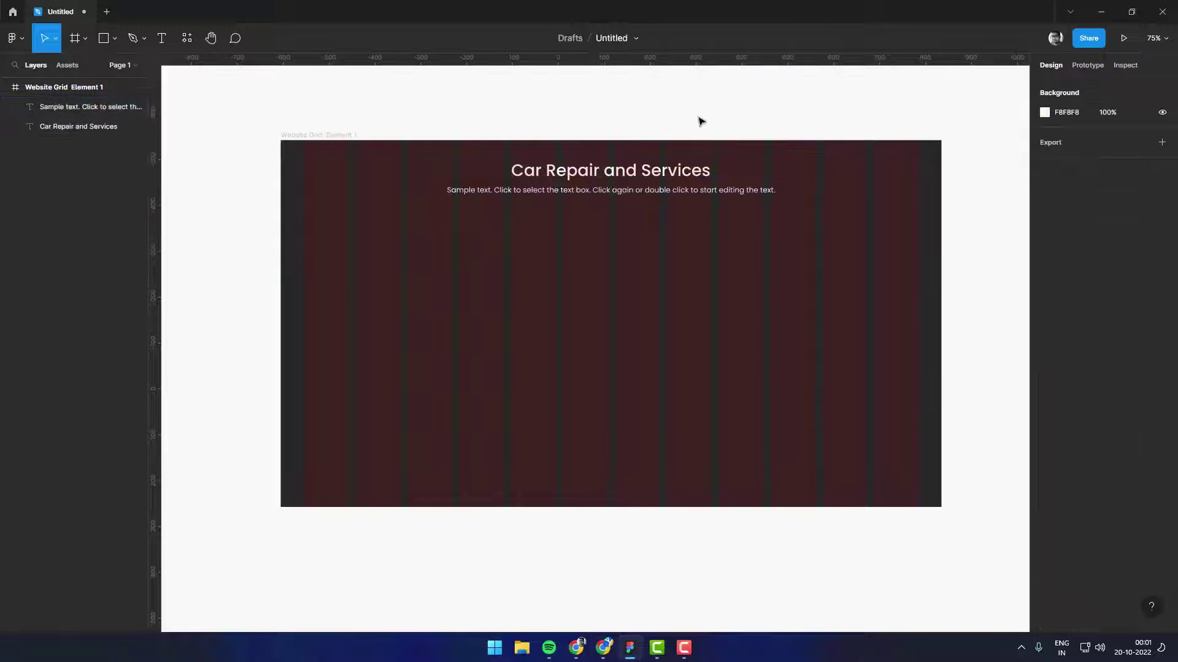
scroll(689, 284, "down", 1)
left_click_drag(689, 288, 636, 276)
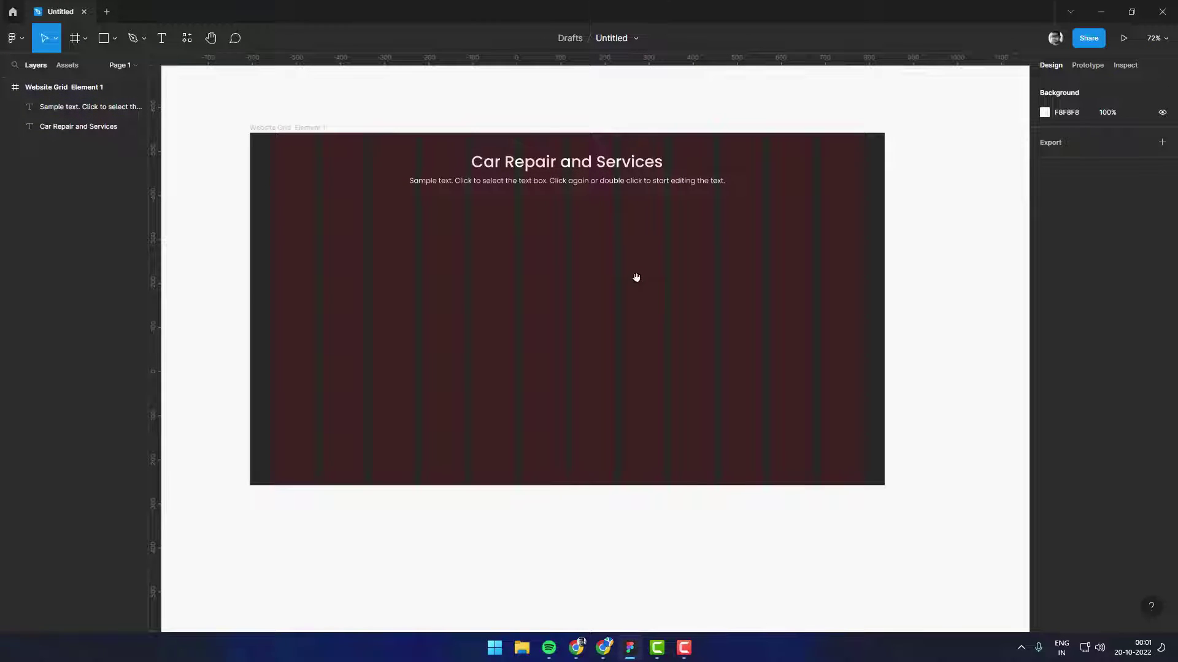
scroll(648, 298, "left", 2)
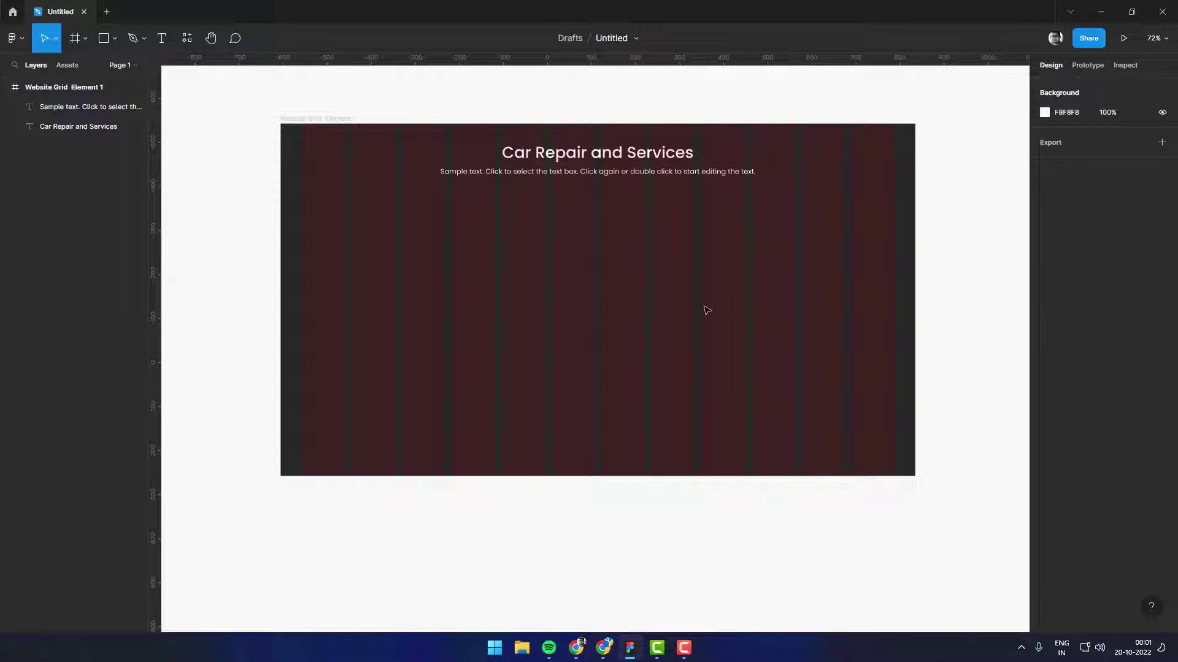
left_click(314, 119)
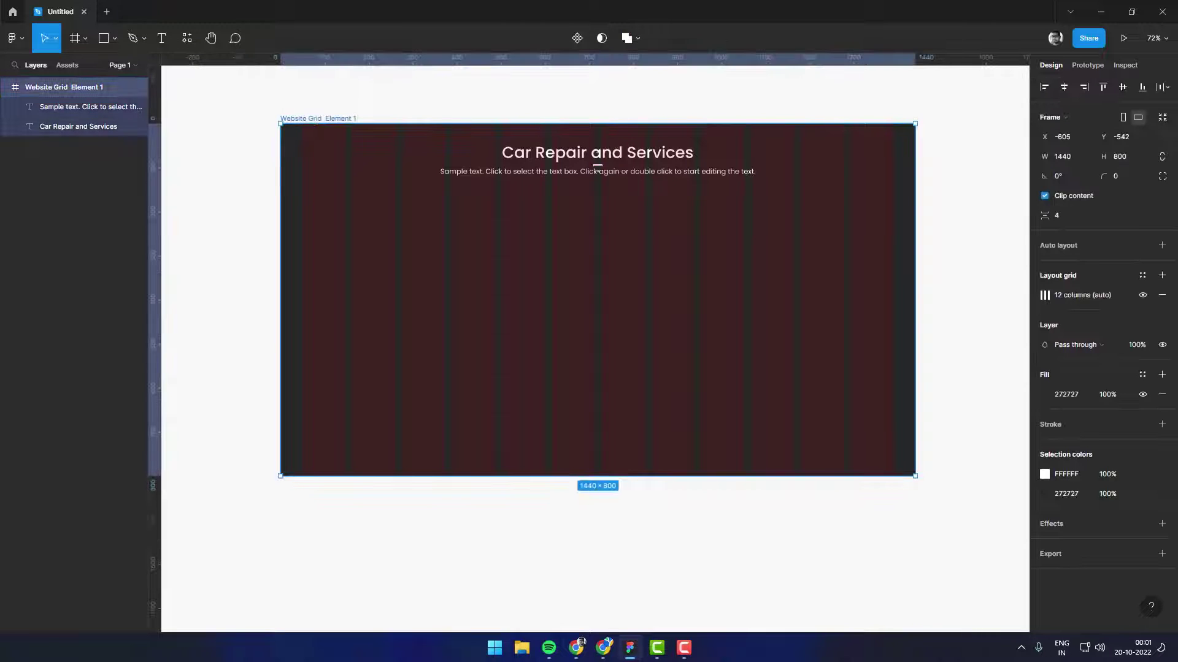
Step: Change the frame's 12-column grid gutter from 16 to 1
left_click(1044, 296)
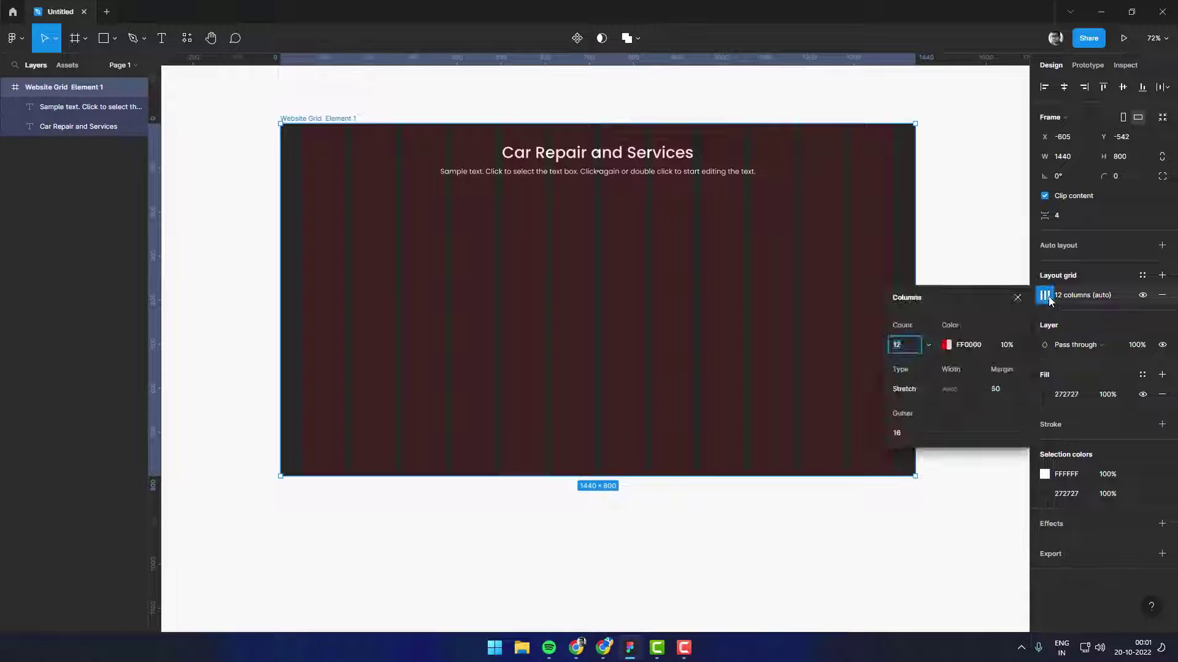
left_click(910, 437)
type("0")
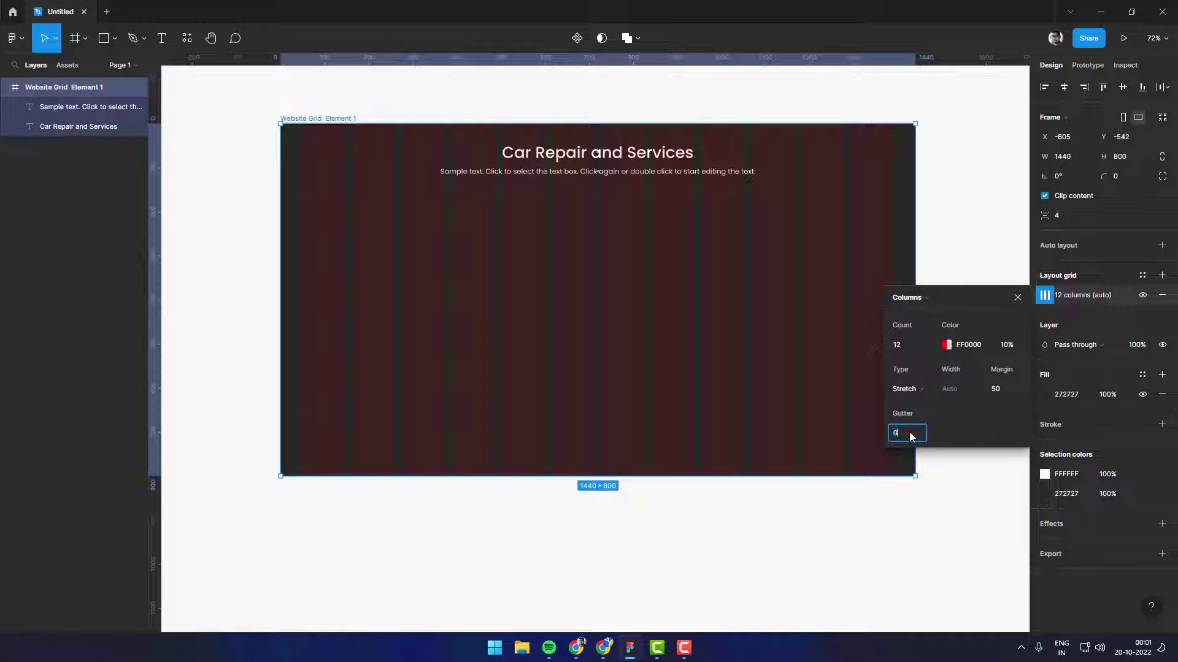
key("Return")
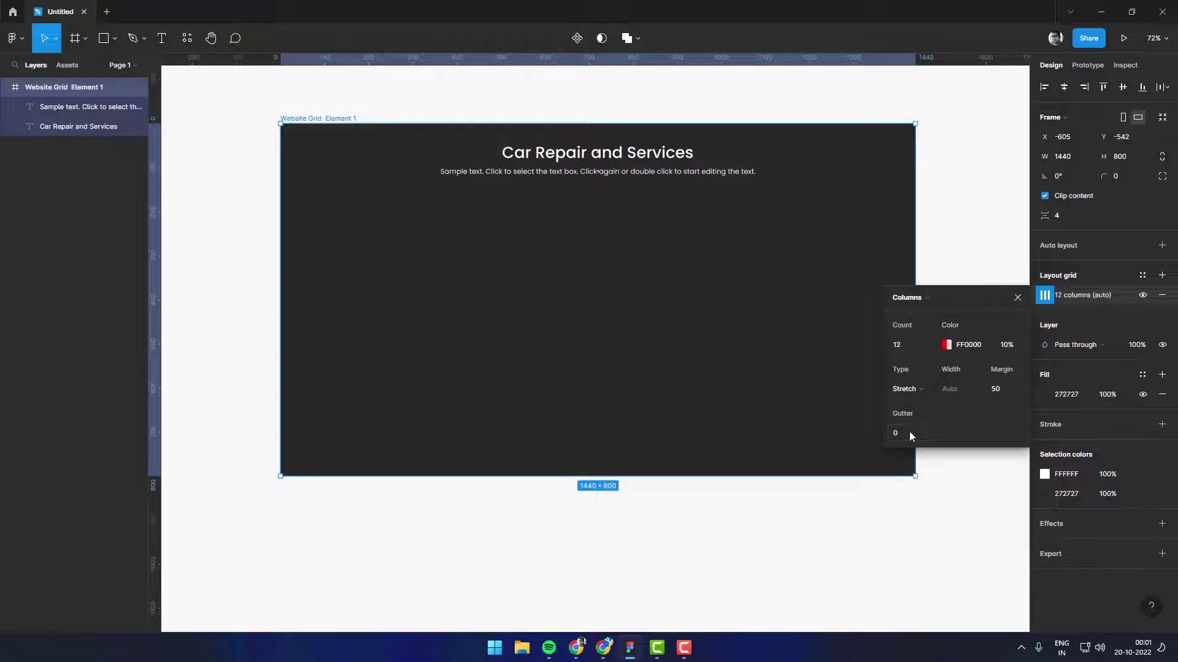
left_click(910, 435)
type("1")
key("Return")
left_click(1017, 299)
scroll(602, 287, "up", 1)
scroll(605, 285, "up", 1)
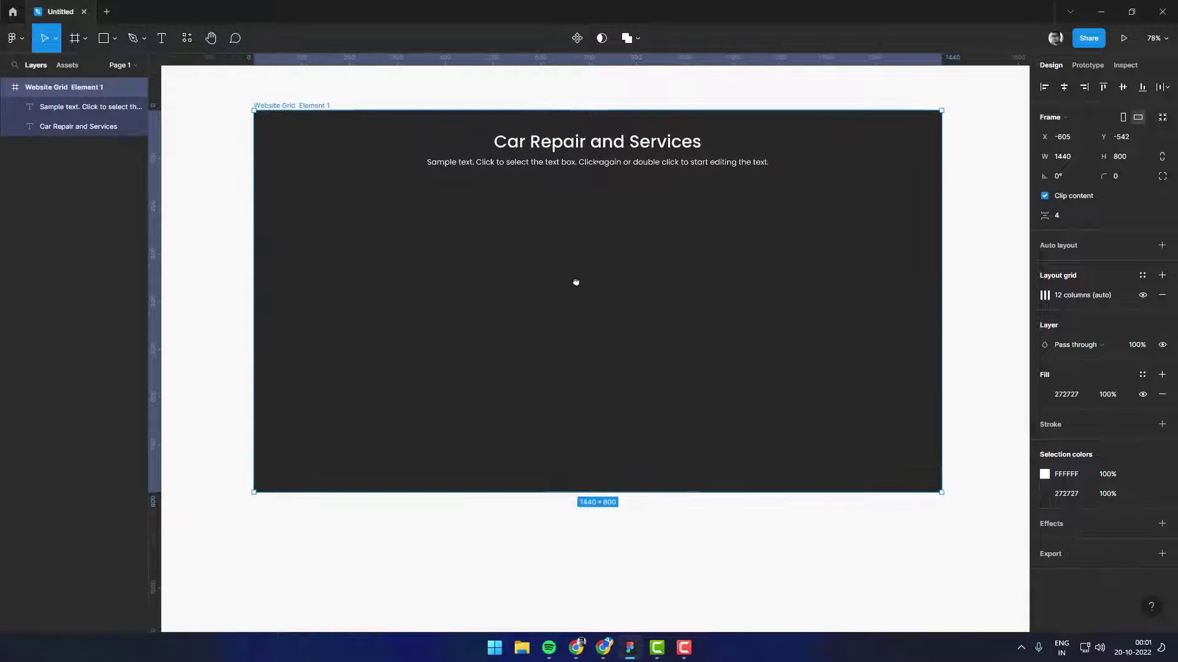
scroll(607, 284, "up", 1)
Step: Draw a 447×447 grey square near the frame's top-left
key("r")
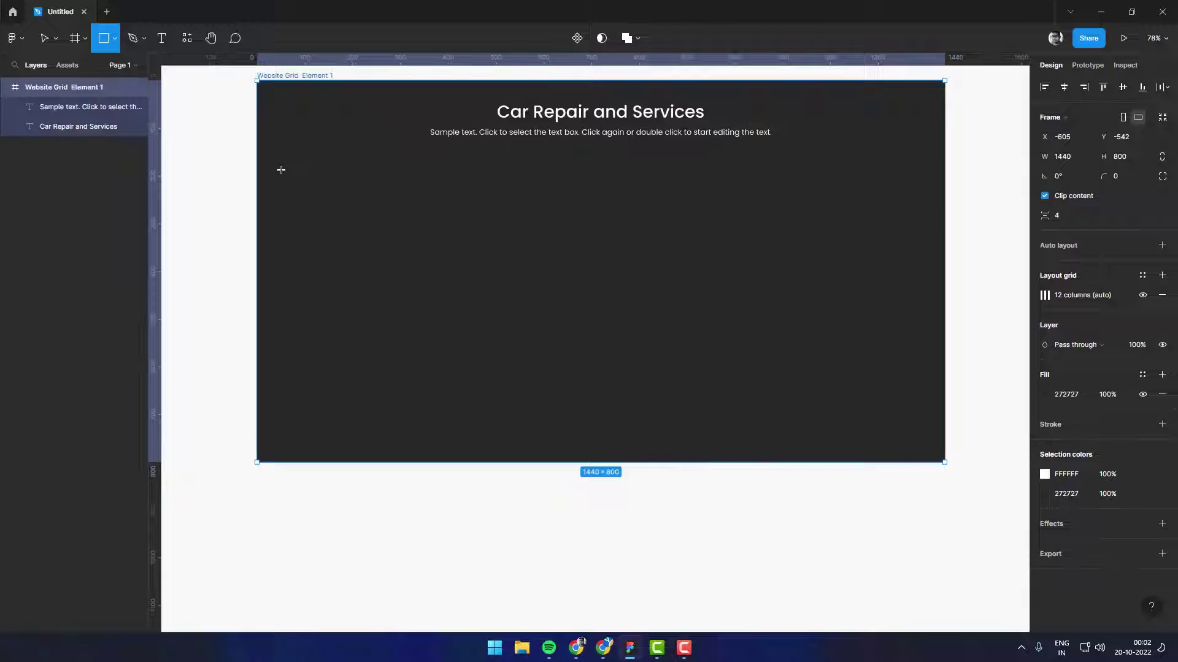
mouse_move(281, 170)
left_mouse_down()
mouse_move(435, 318)
mouse_move(497, 319)
mouse_move(432, 318)
mouse_move(443, 322)
left_mouse_up()
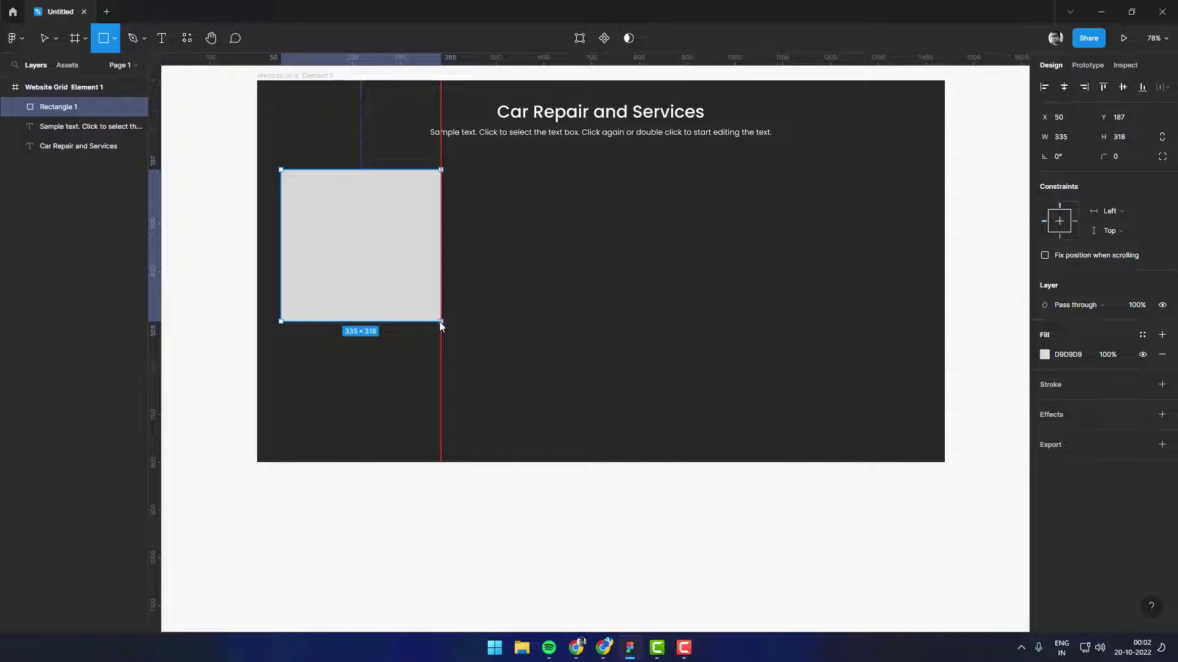
left_click_drag(440, 321, 495, 341)
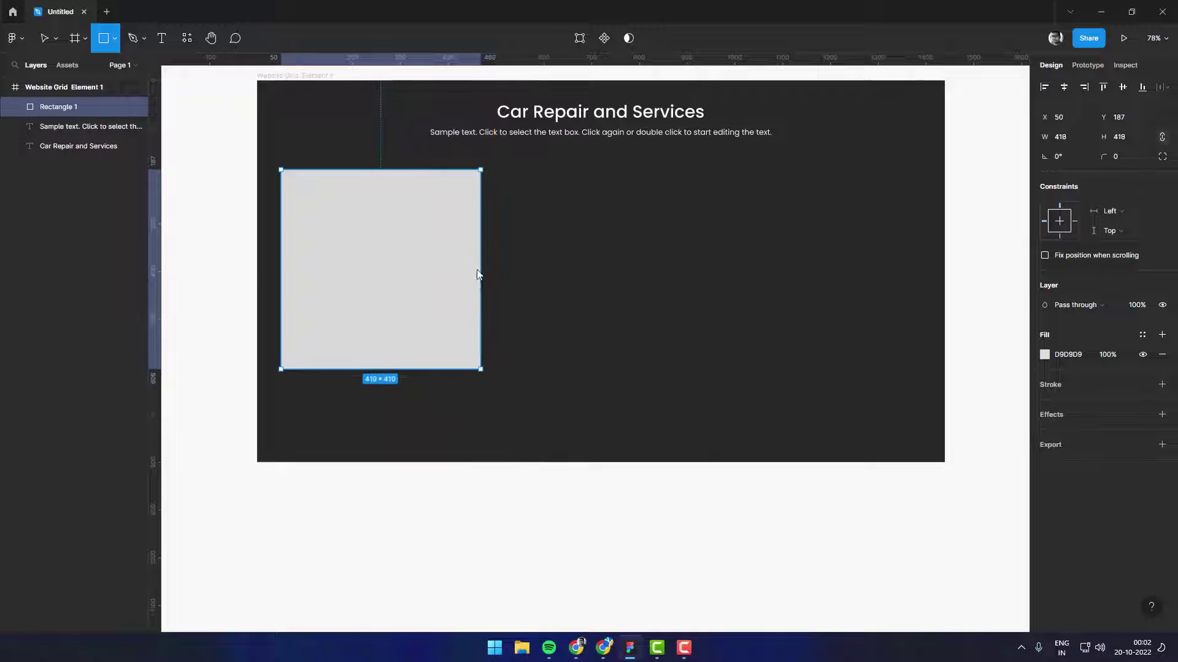
left_click_drag(495, 342, 494, 293)
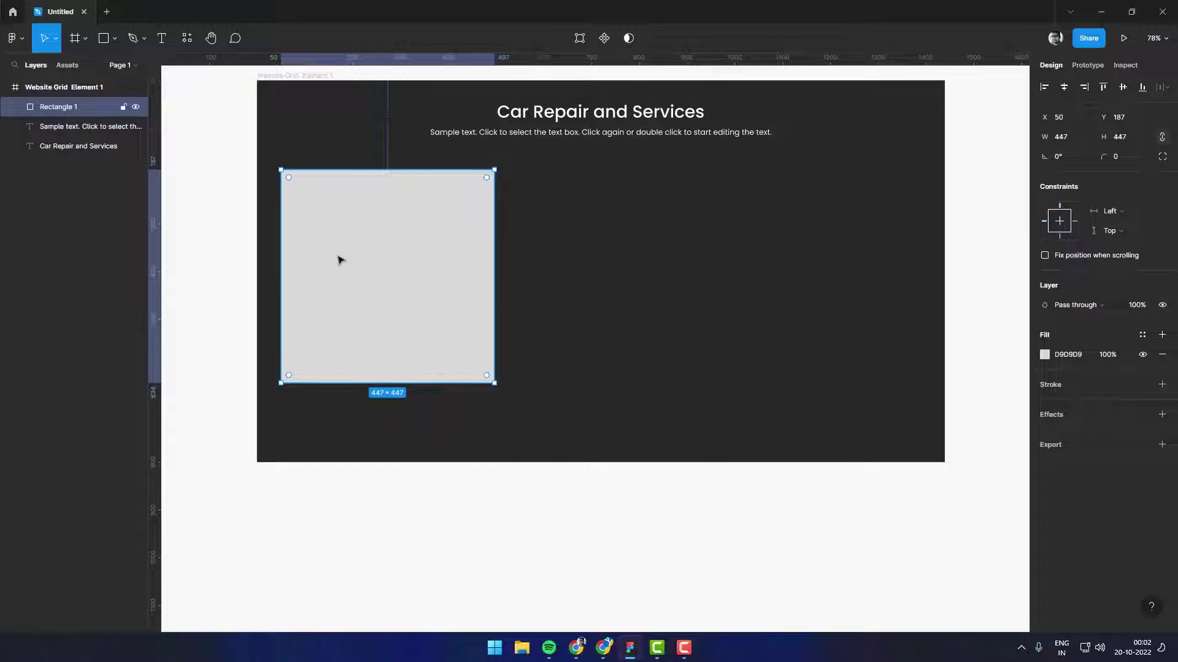
Step: Duplicate the square into a flush row of three, then start stretching the frame taller
mouse_move(358, 241)
left_mouse_down()
mouse_move(600, 245)
mouse_move(572, 250)
left_mouse_up()
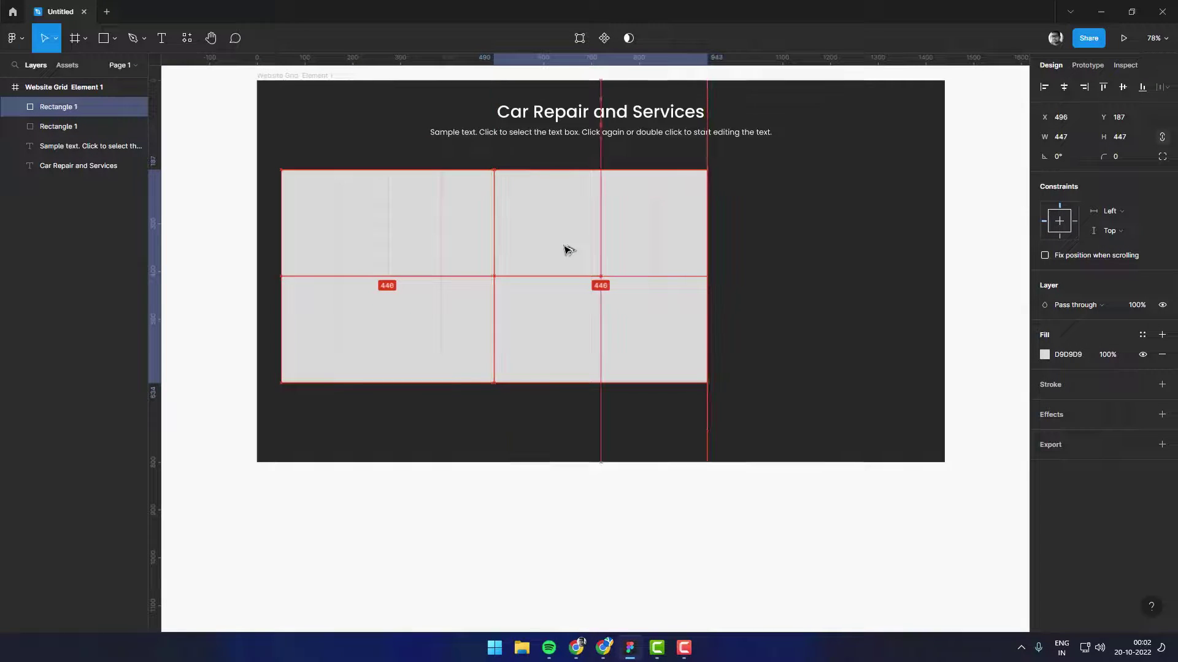
mouse_move(572, 250)
left_mouse_down()
mouse_move(756, 267)
mouse_move(737, 273)
left_mouse_up()
scroll(873, 274, "down", 2, "ctrl")
scroll(674, 233, "right", 2)
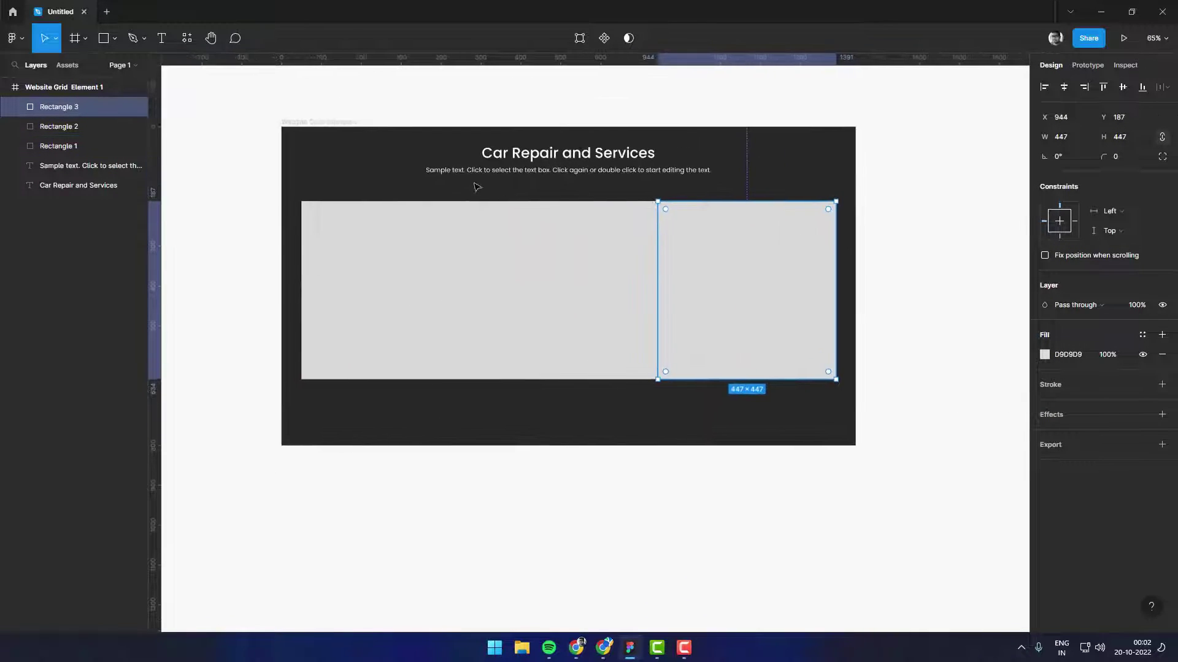
left_click(345, 134)
left_click_drag(598, 238, 622, 185)
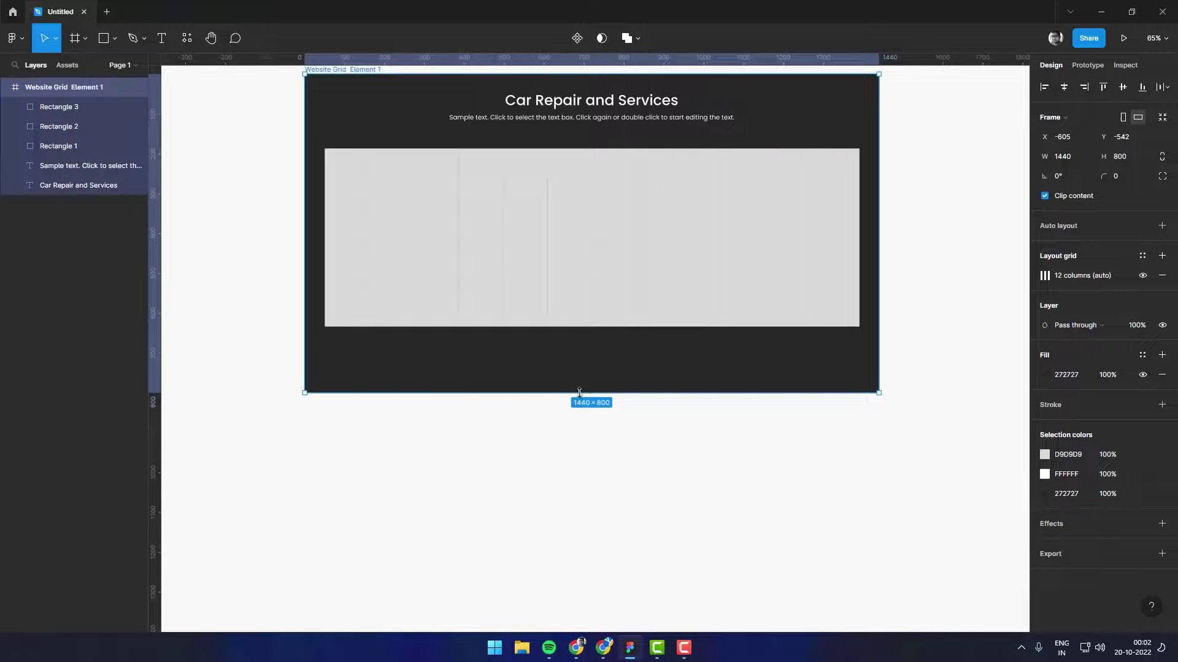
Step: Extend the frame to about 1273 high and duplicate the three-square row below
left_click_drag(588, 391, 596, 582)
left_click(528, 263)
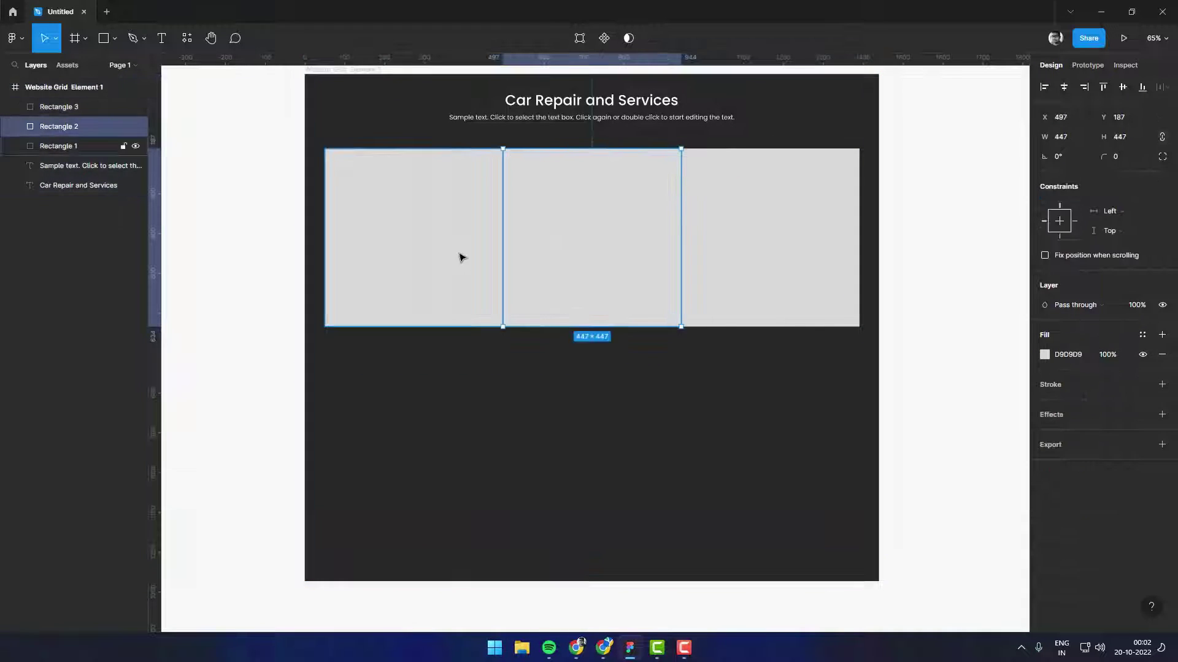
left_click(460, 254, "shift")
left_click(721, 244, "shift")
mouse_move(608, 231)
left_mouse_down()
mouse_move(564, 360)
mouse_move(565, 345)
left_mouse_up()
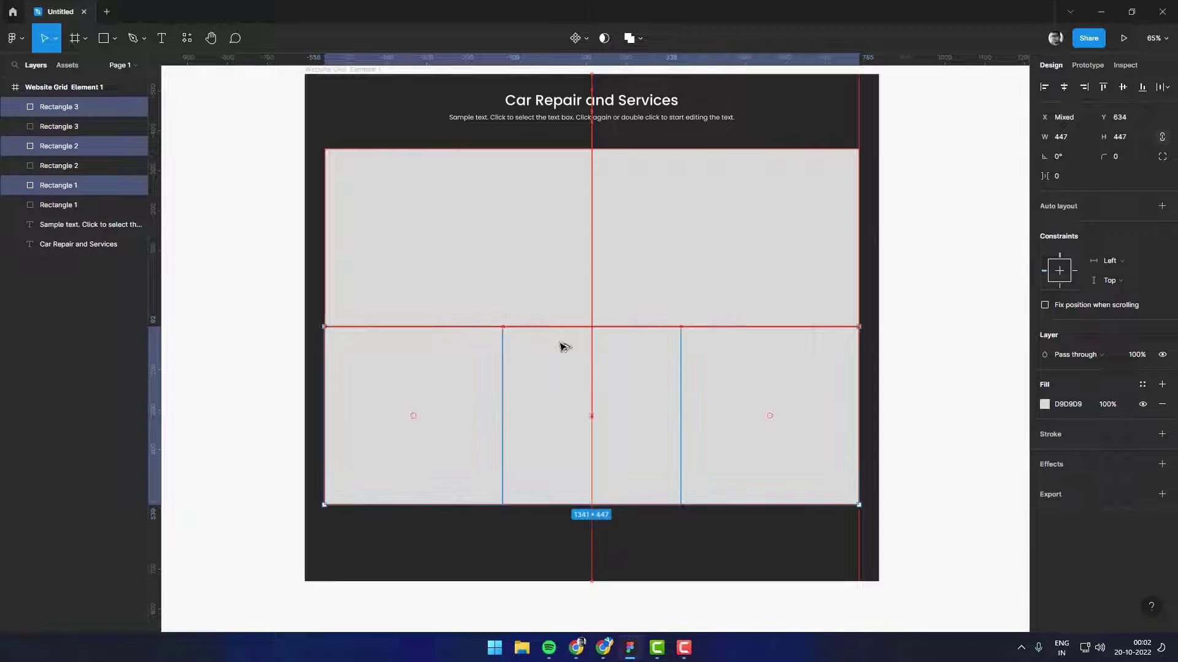
left_click(949, 337)
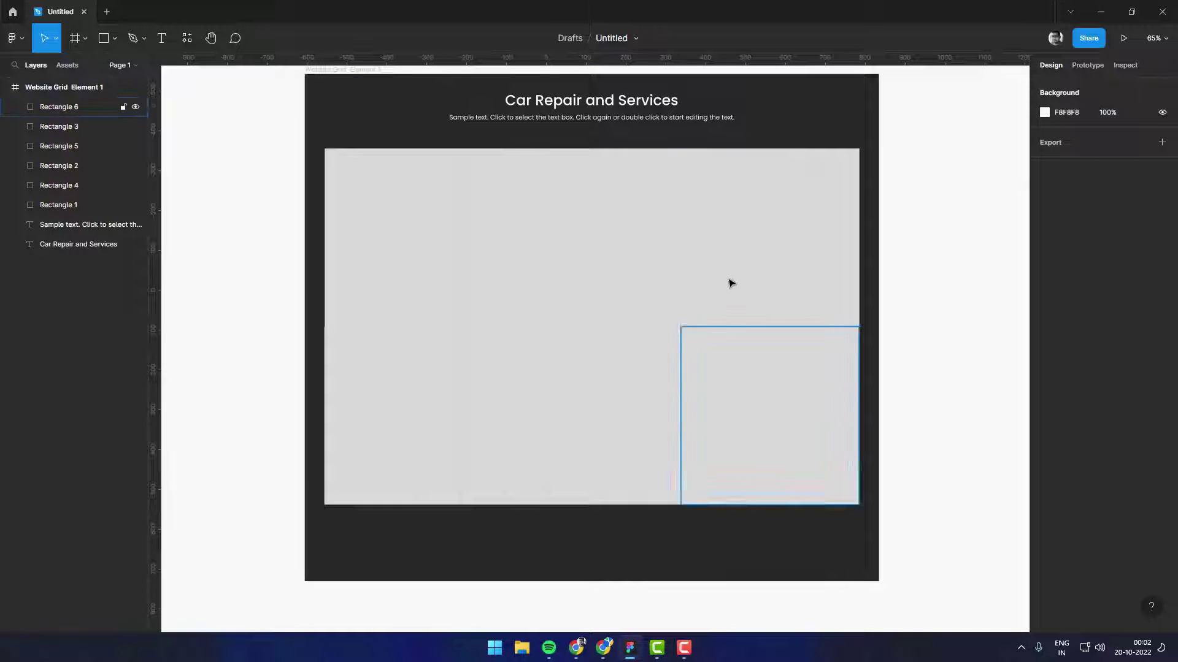
Step: Recolour the top-left and top-right squares darker grey 8E8E8E
left_click(460, 266)
left_click(1045, 355)
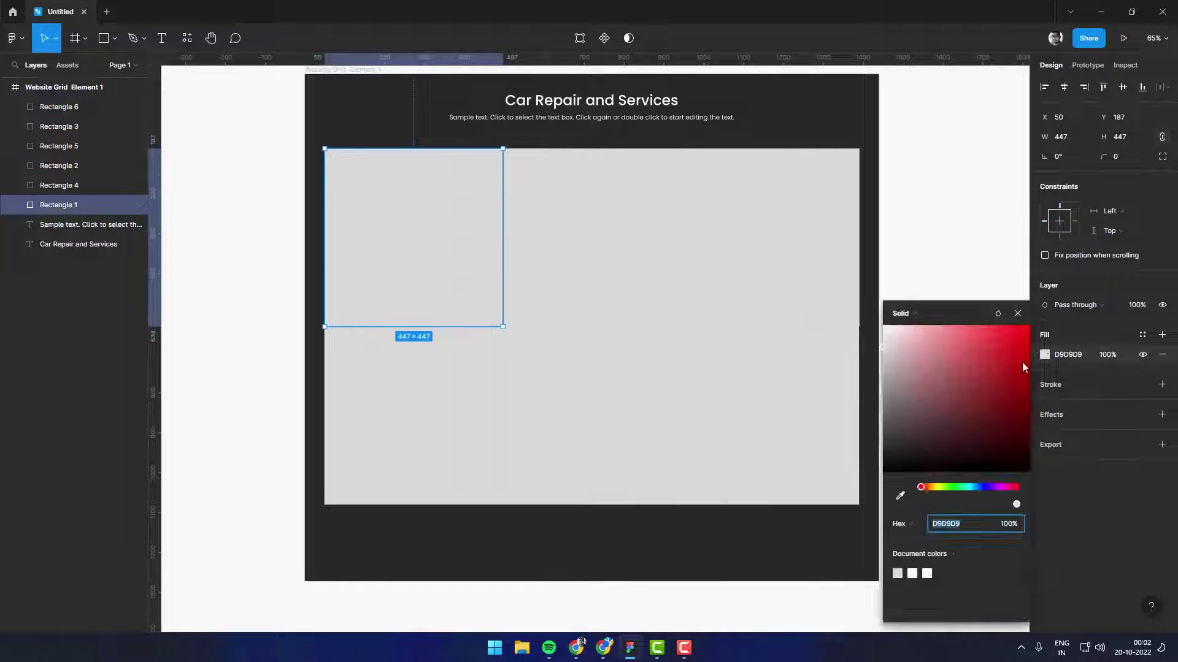
left_click(897, 386)
left_click_drag(896, 387, 885, 393)
left_click(795, 282)
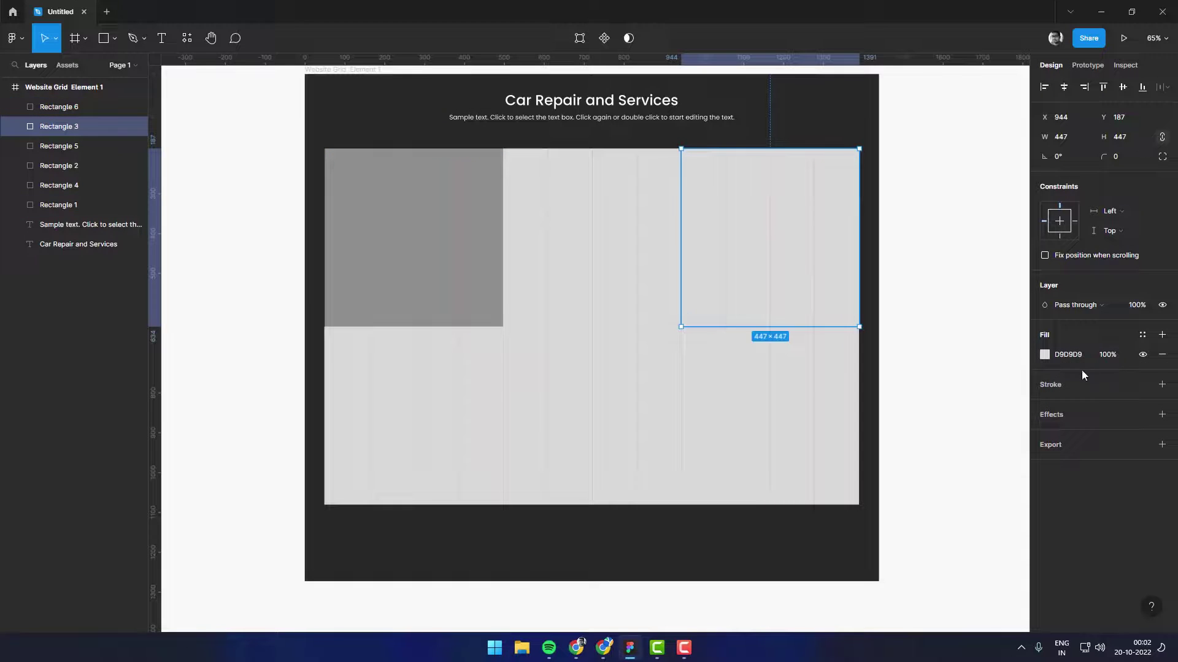
left_click(1045, 354)
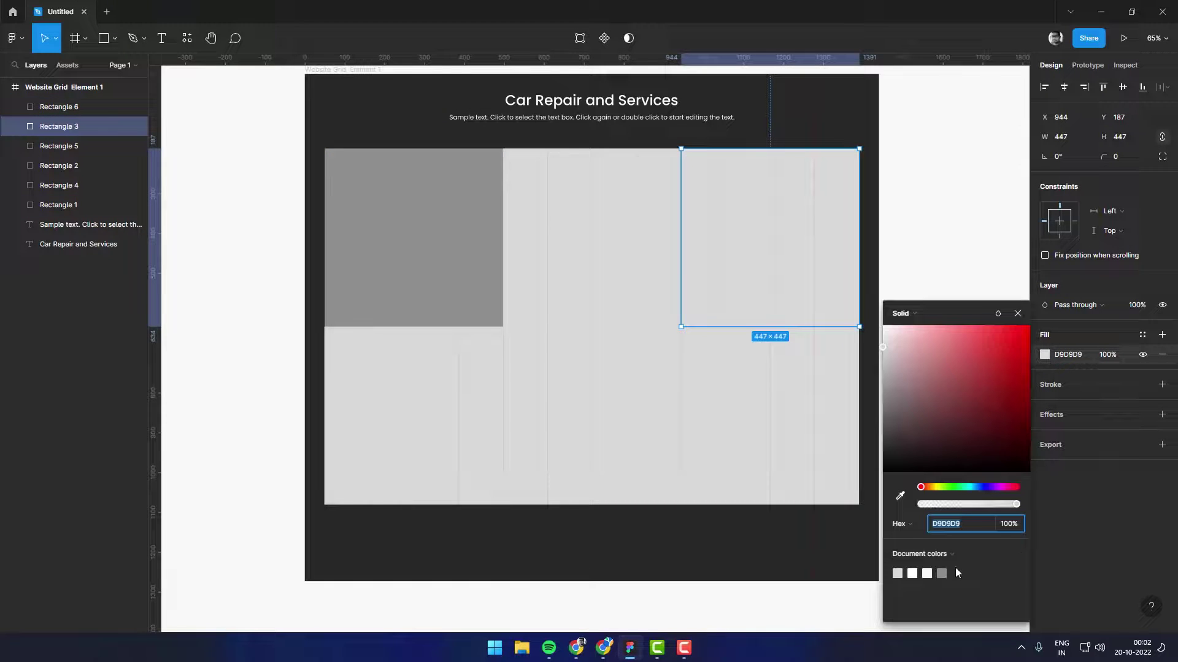
left_click(943, 573)
Step: Give the bottom-middle square the same 8E8E8E grey, completing the checkerboard
left_click(718, 473)
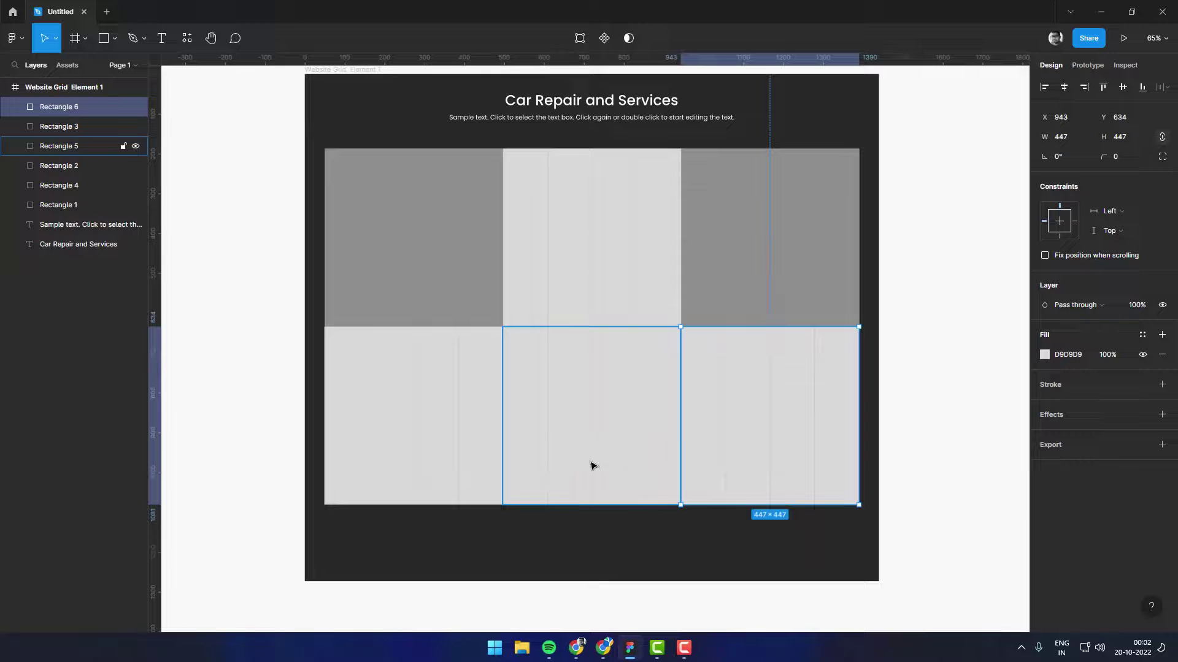
left_click(644, 452)
left_click(1044, 354)
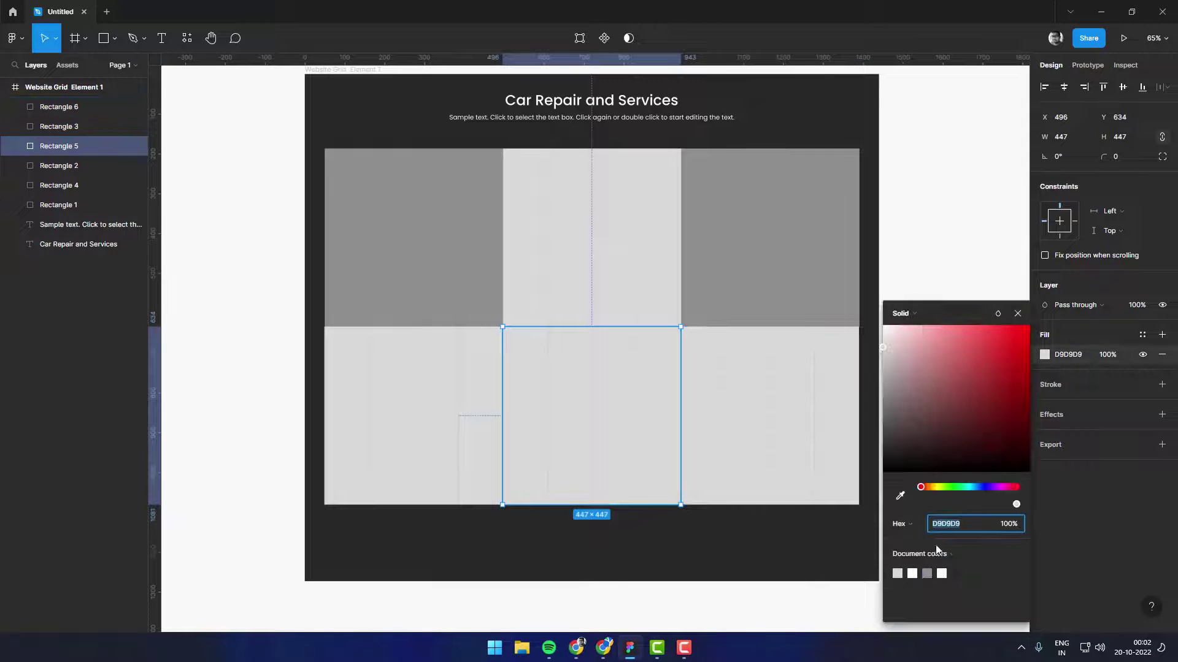
left_click(927, 573)
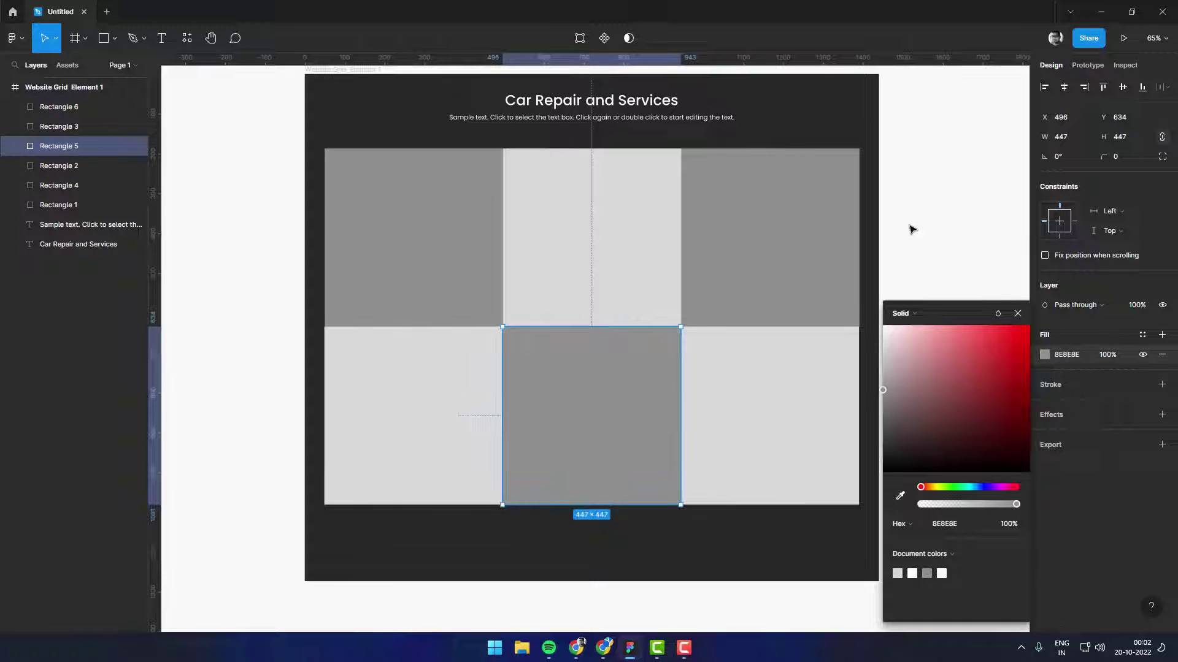
left_click(926, 204)
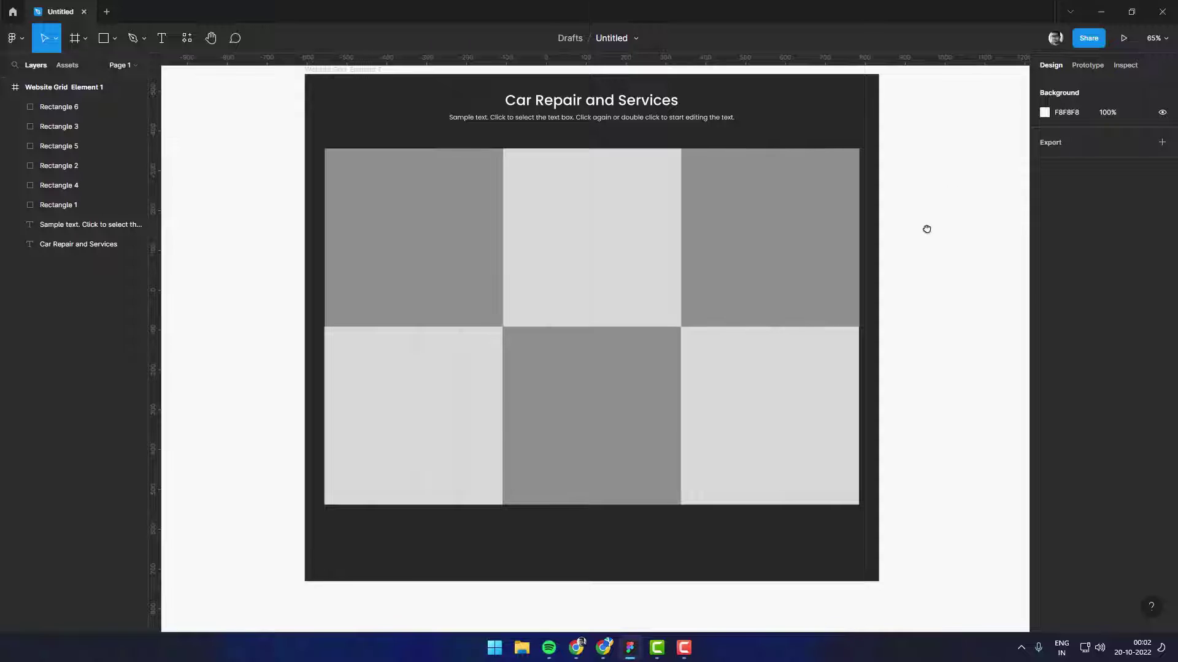
scroll(927, 228, "up", 1)
left_click(328, 115)
scroll(671, 482, "down", 1)
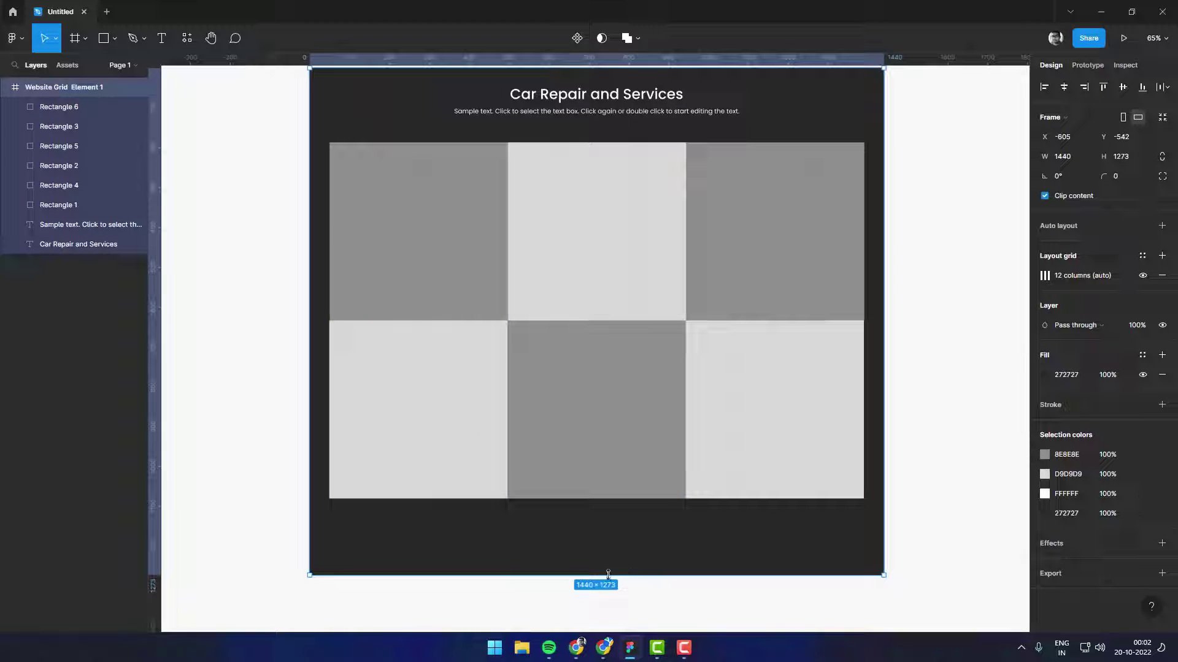
Step: Shorten the frame to 1196 high and all six tiles to 447×333
left_click_drag(608, 574, 607, 544)
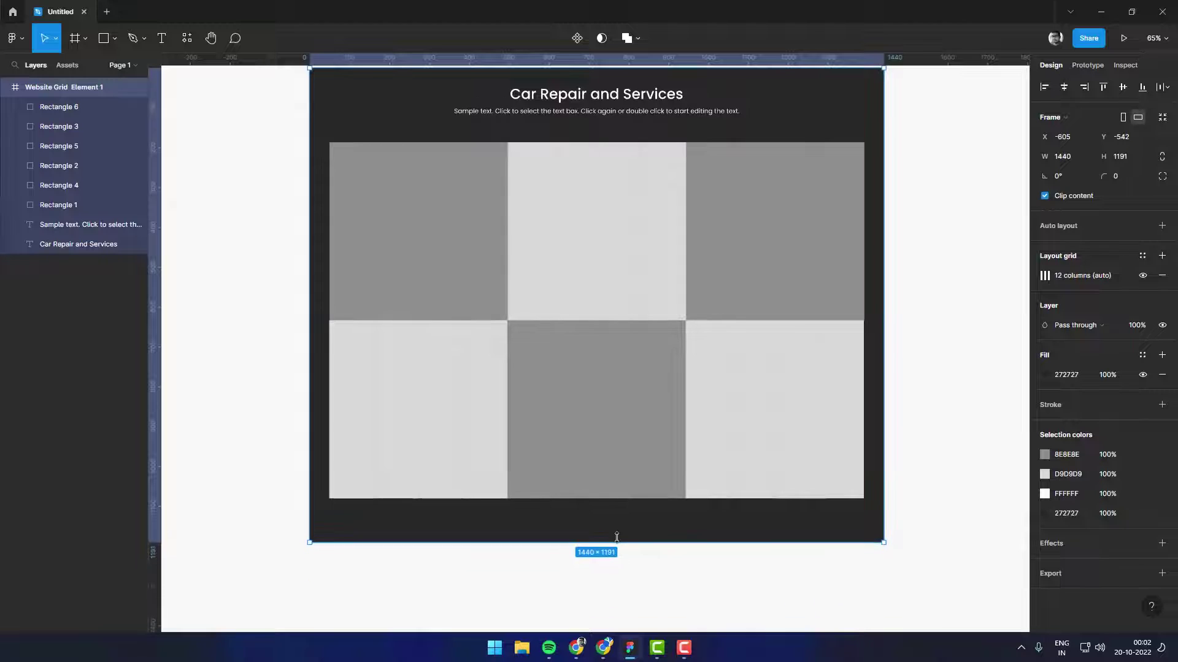
left_click(942, 301)
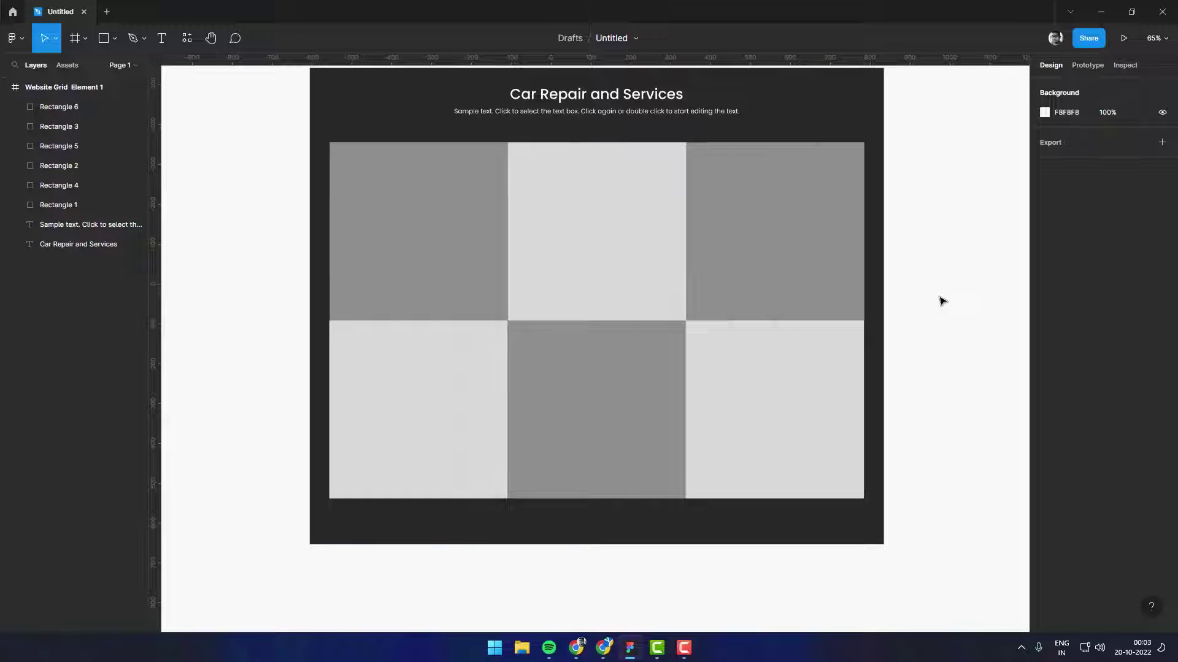
left_click(455, 229)
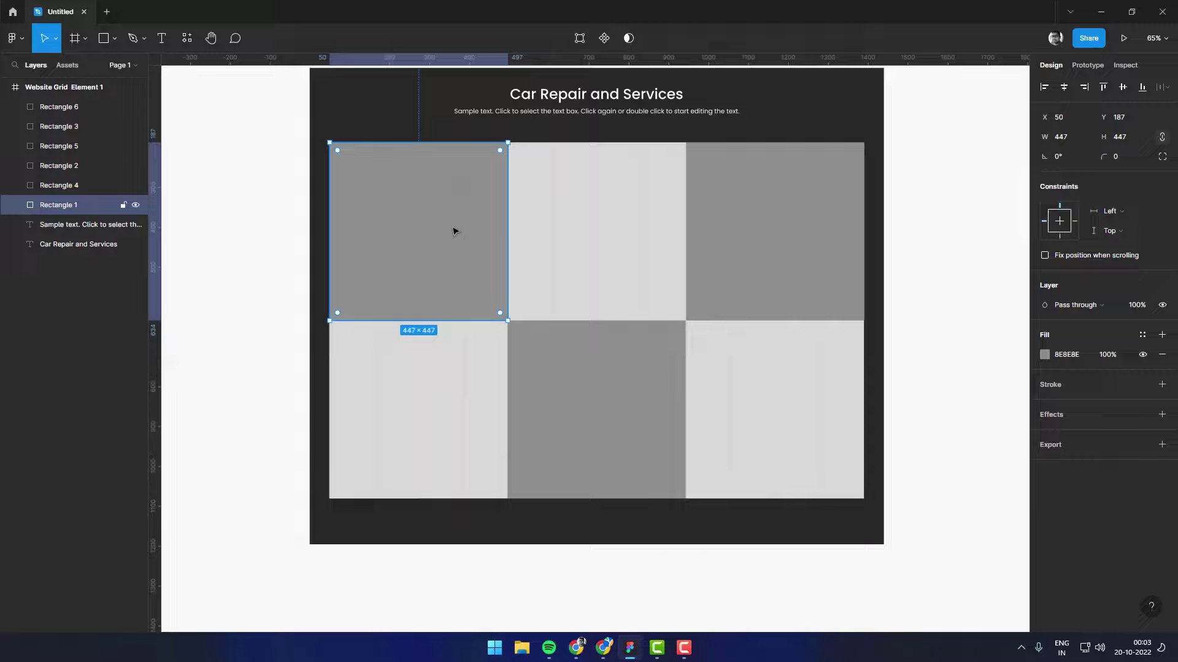
left_click(749, 239, "shift")
left_click(773, 362, "shift")
key("Escape")
key("ctrl+a")
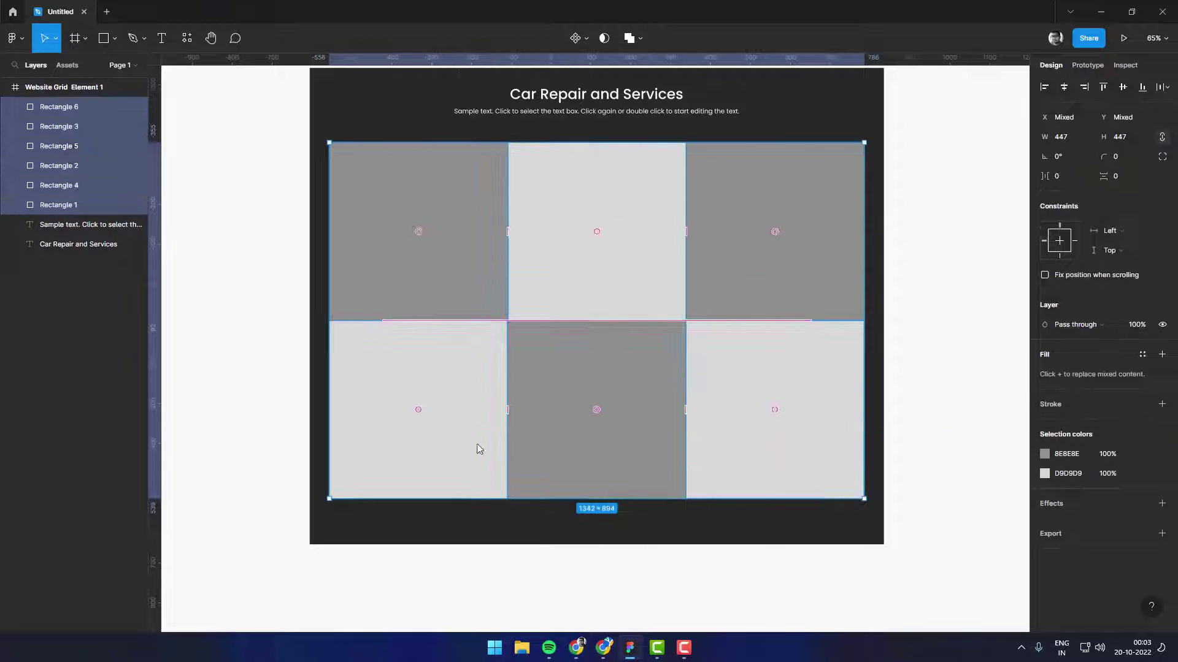
mouse_move(620, 499)
left_mouse_down()
mouse_move(618, 420)
mouse_move(634, 408)
left_mouse_up()
left_click(928, 262)
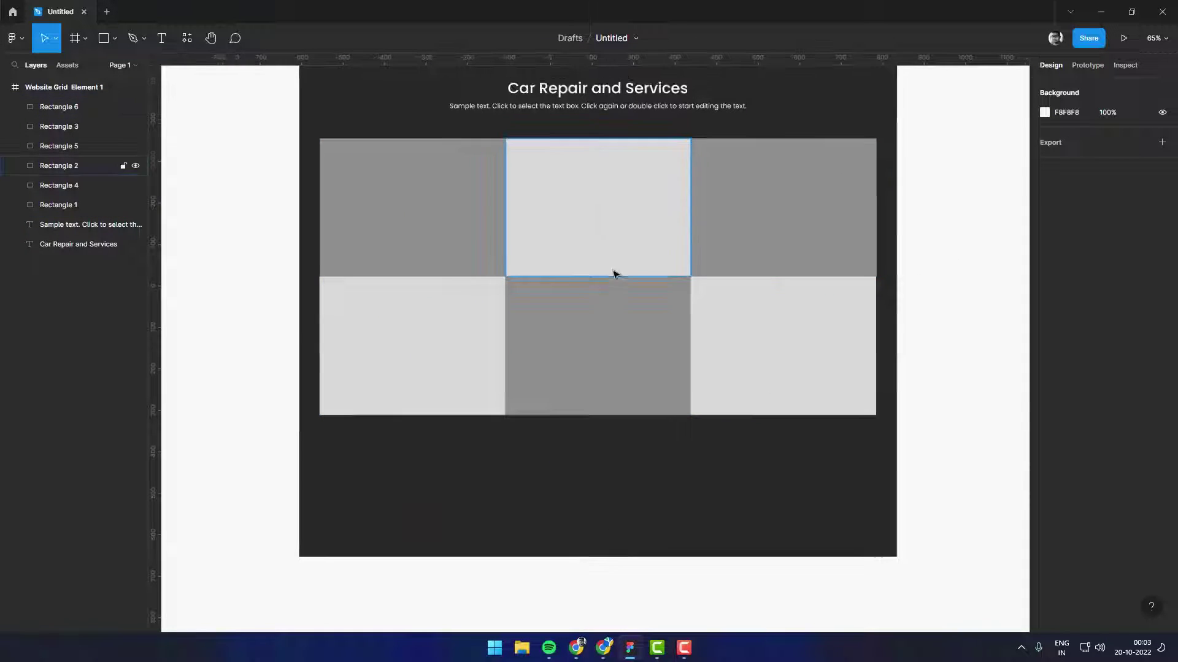
Step: Recolour the light top-middle, bottom-right and bottom-left tiles white FFFFFF
scroll(614, 271, "up", 2)
left_click(542, 267)
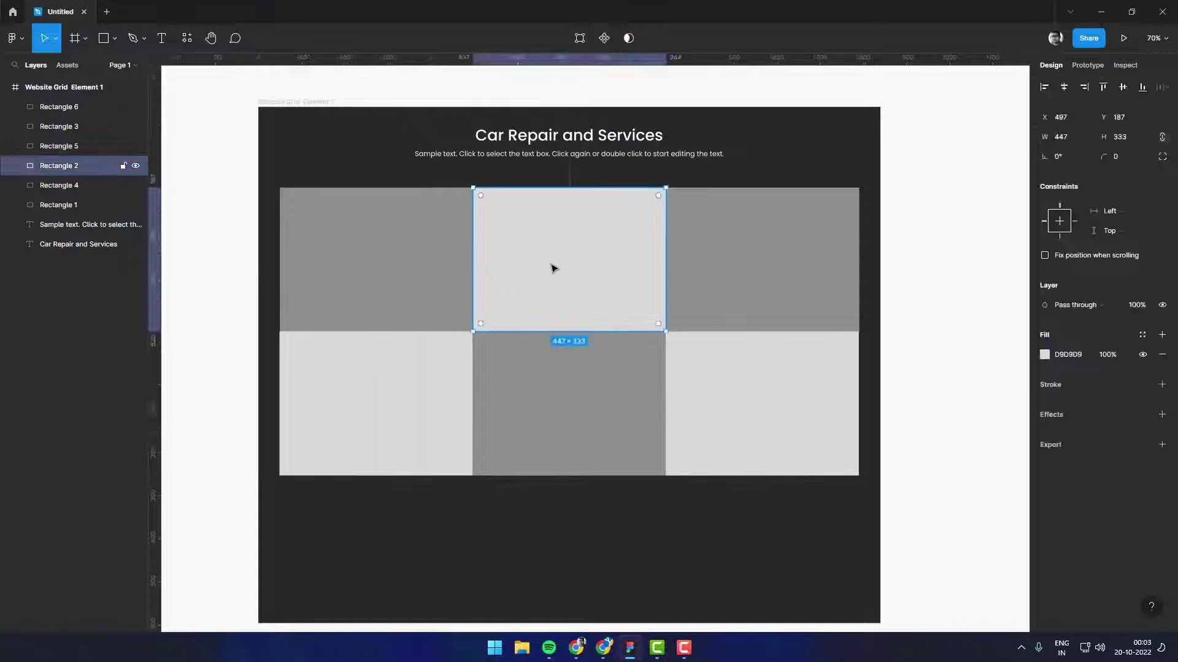
left_click(1044, 354)
key("ctrl+z")
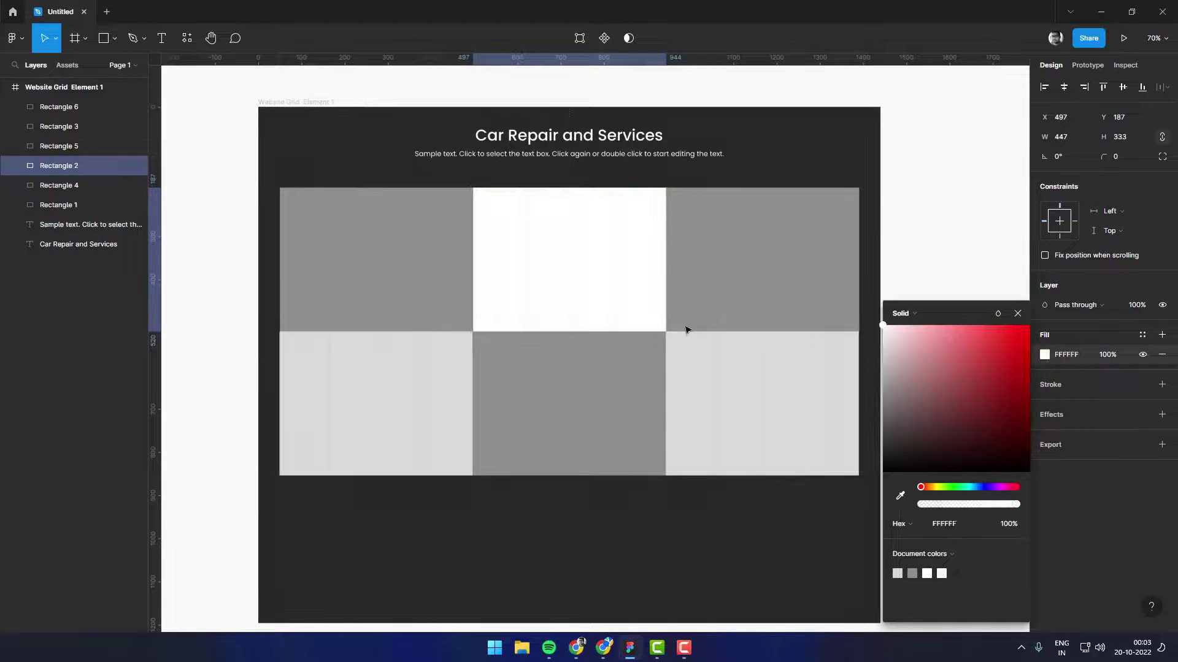
left_click(687, 337)
left_click(1044, 354)
left_click_drag(1004, 363, 699, 210)
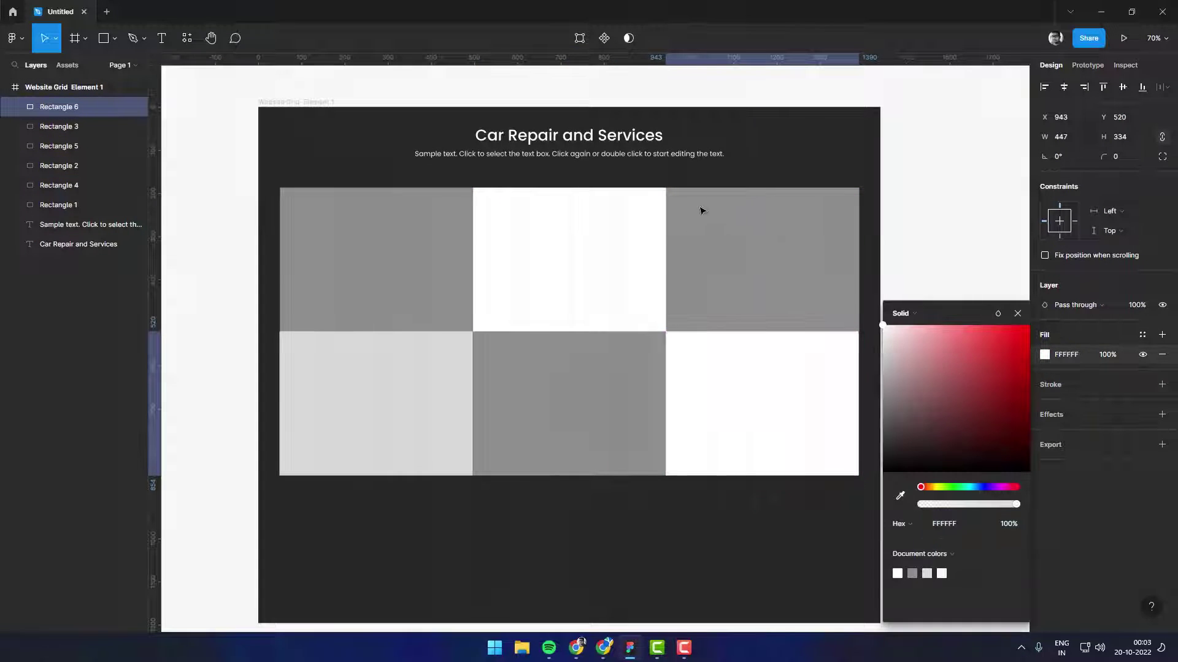
left_click(429, 392)
left_click(1045, 354)
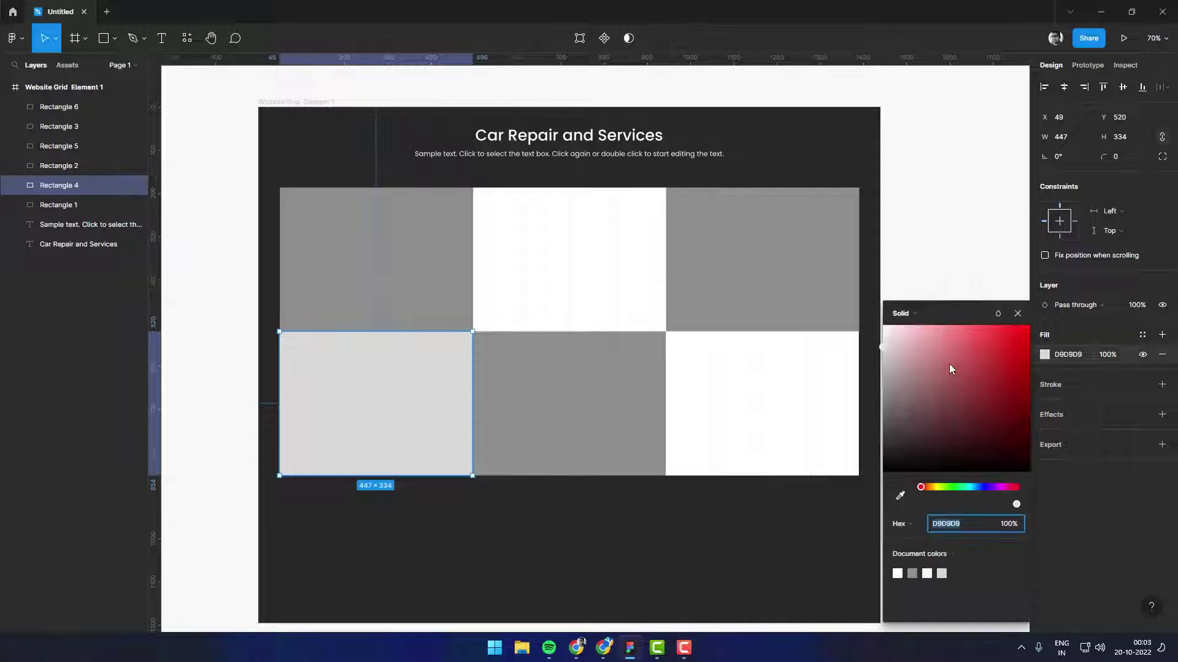
left_click_drag(950, 368, 884, 321)
left_click(1001, 228)
left_click(402, 256)
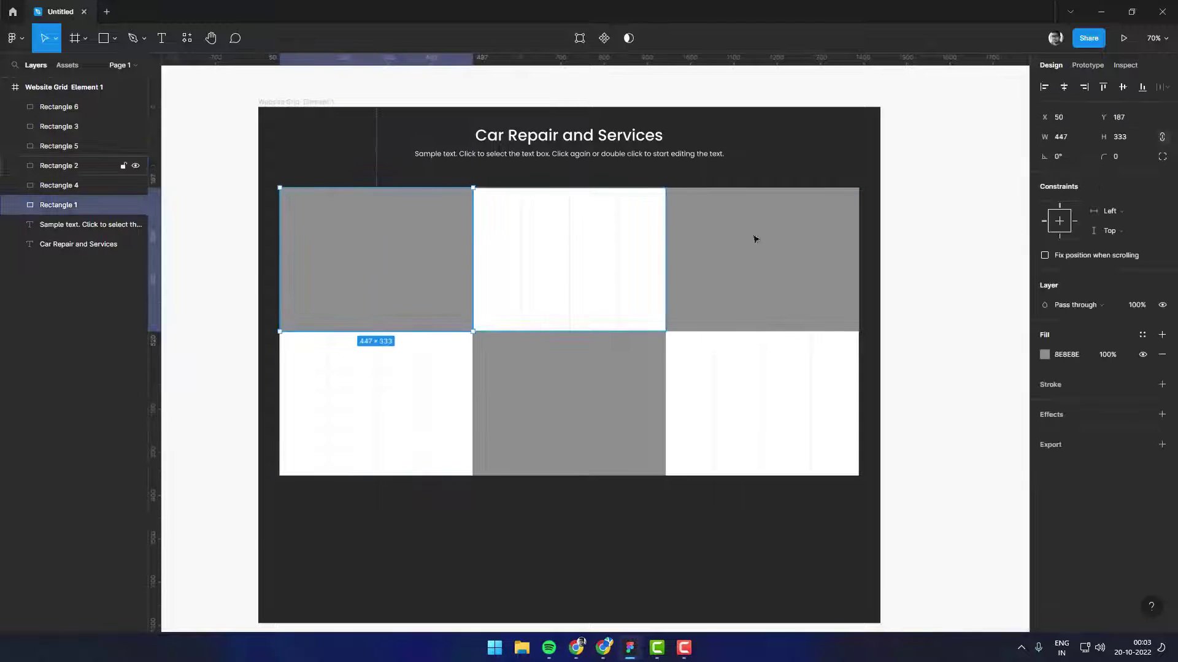
Step: Search the Unsplash plugin for 'car' photos
right_click(347, 244)
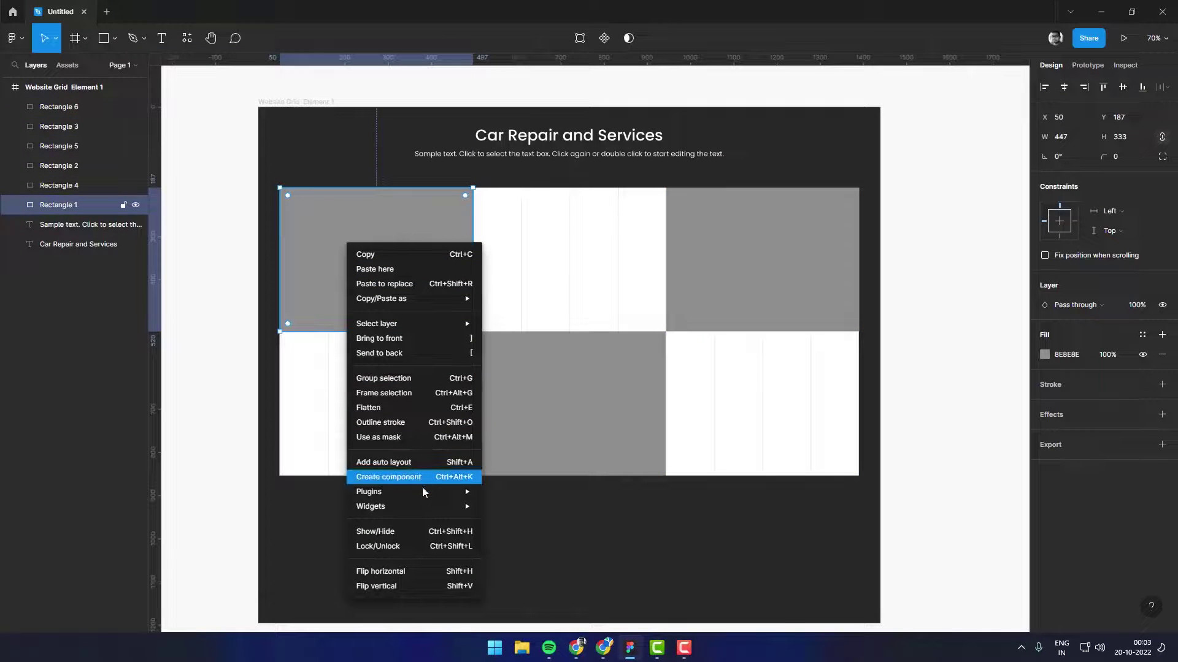
mouse_move(369, 491)
left_click(509, 302)
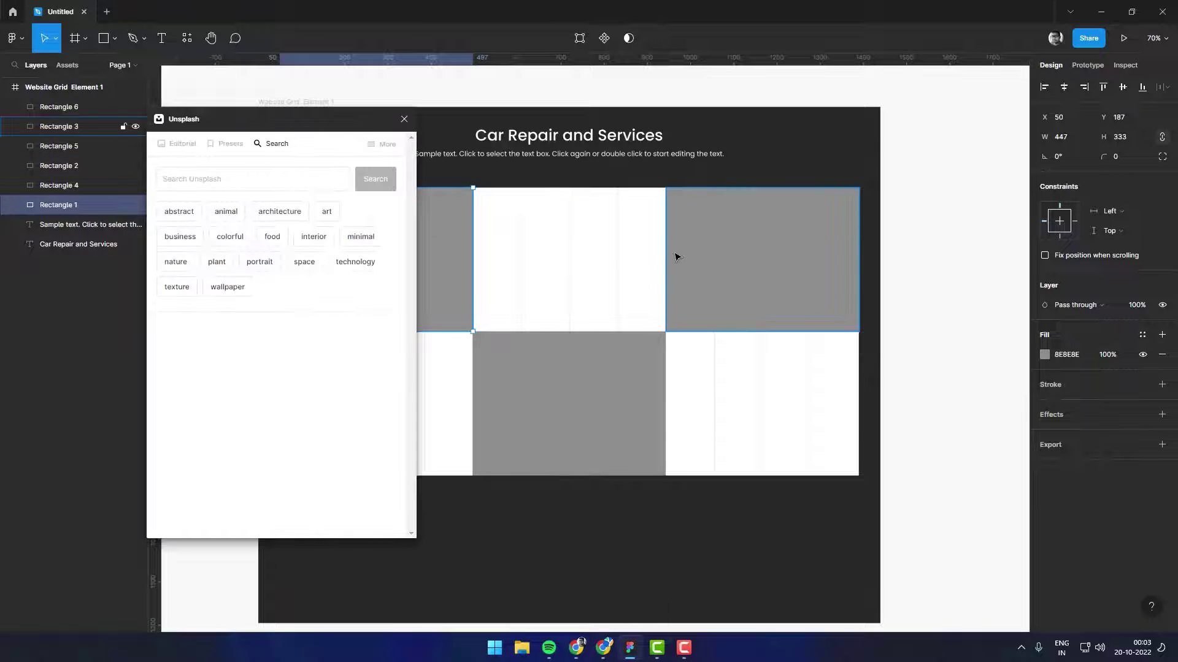
left_click(272, 237)
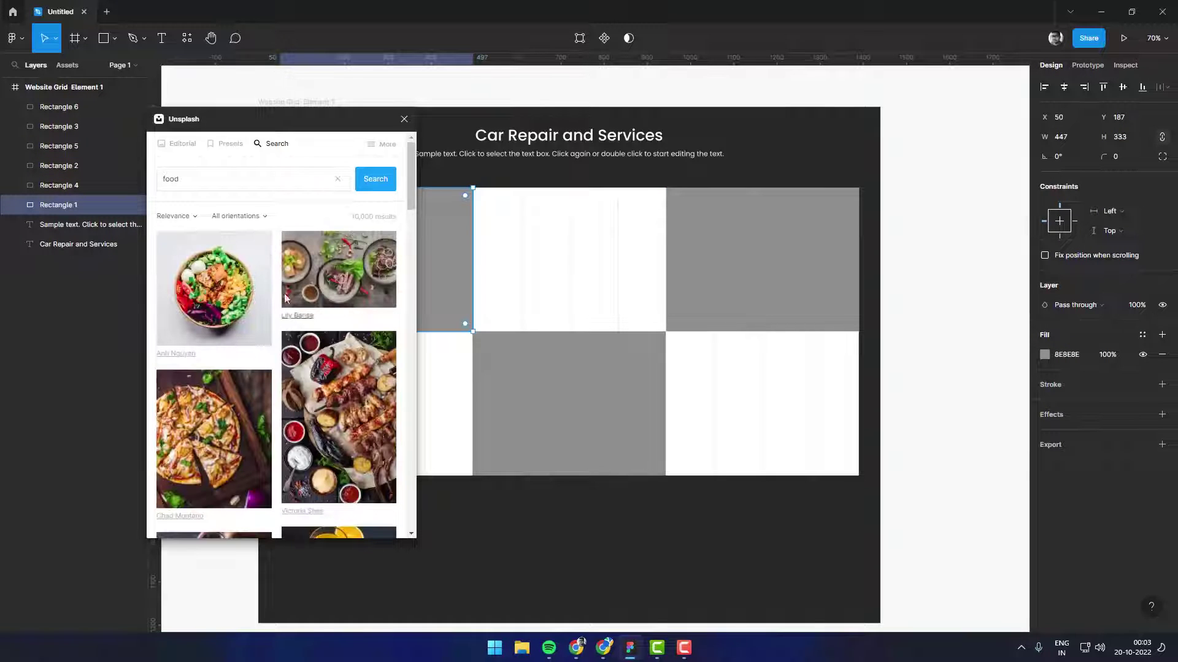
double_click(196, 179)
type("car")
key("Return")
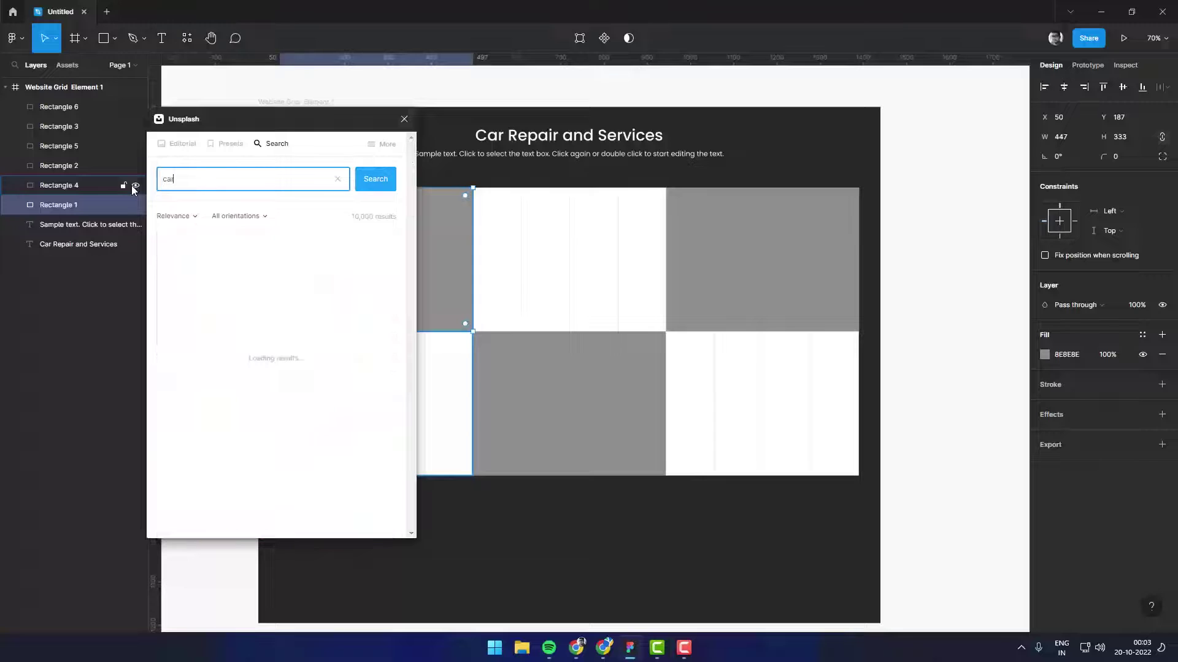
scroll(319, 362, "down", 5)
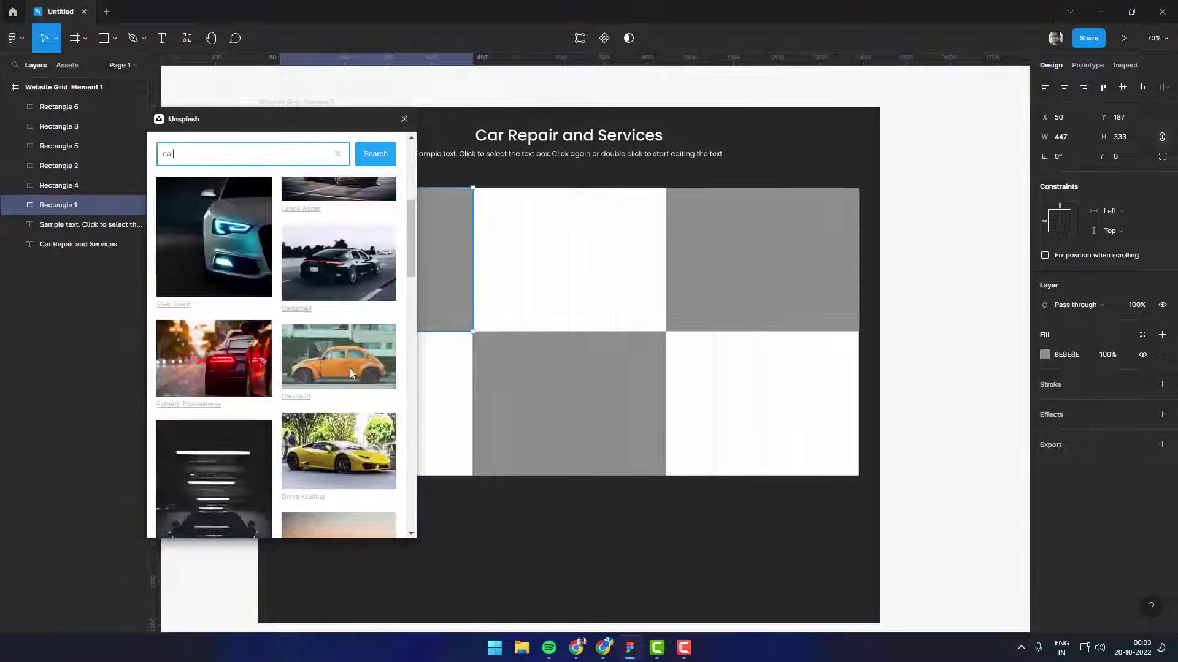
Step: Fill the top-left, top-right and bottom-centre tiles with black, yellow and red car photos
left_click(338, 270)
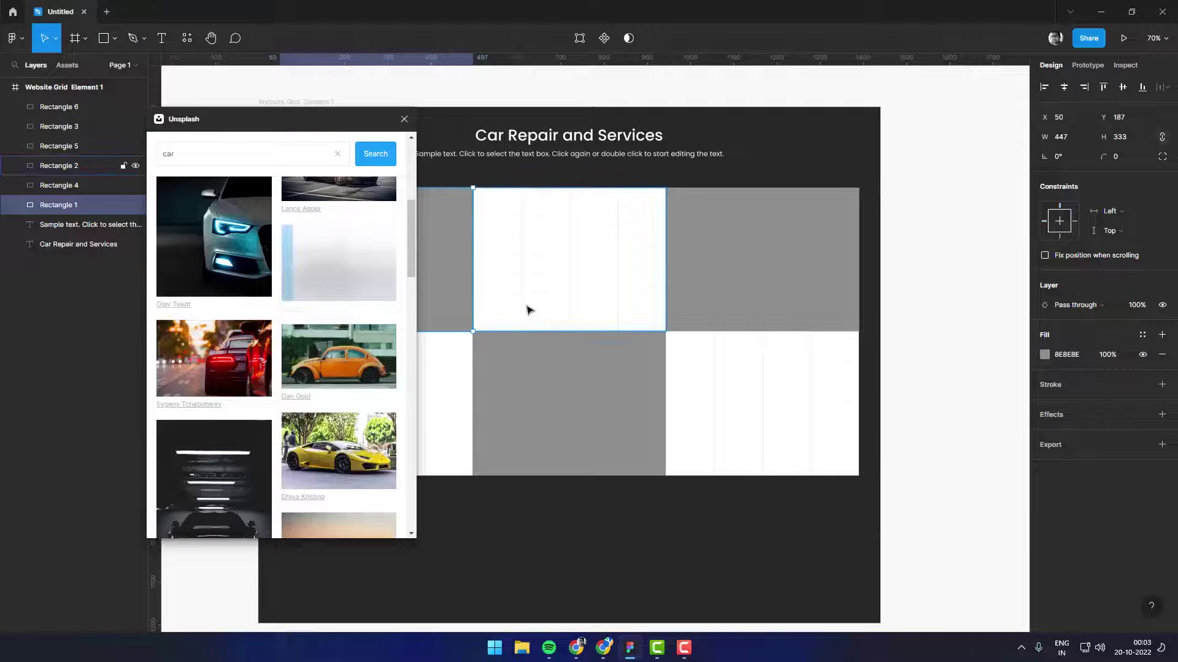
left_click(778, 287)
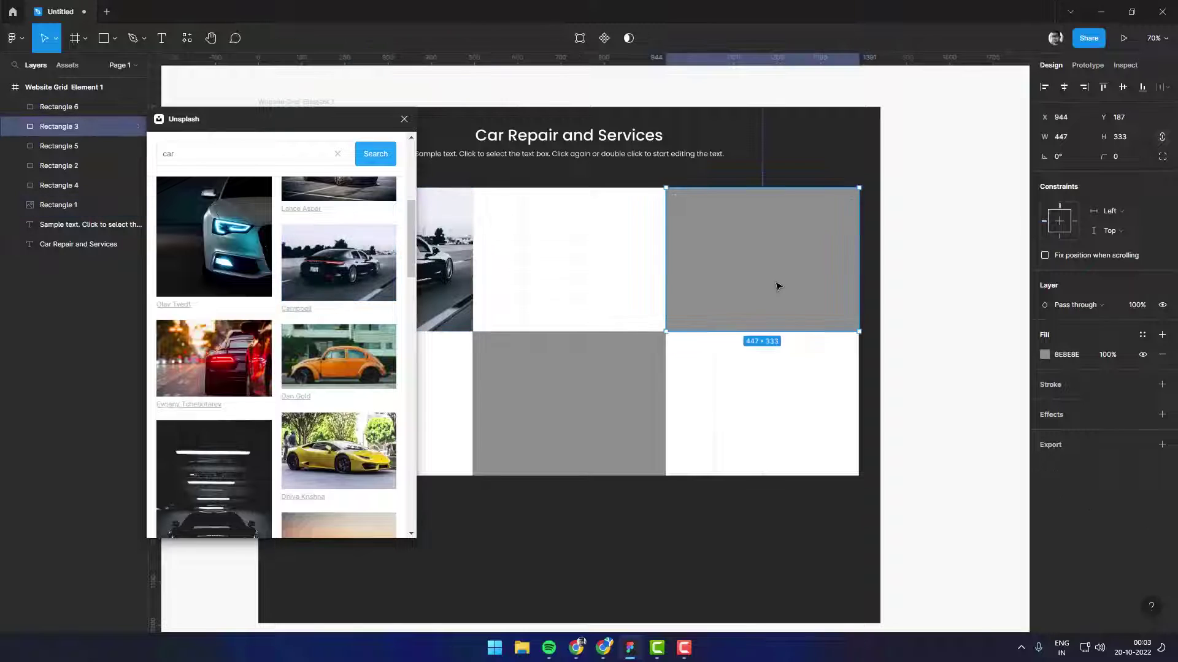
left_click(316, 489)
scroll(360, 367, "down", 3)
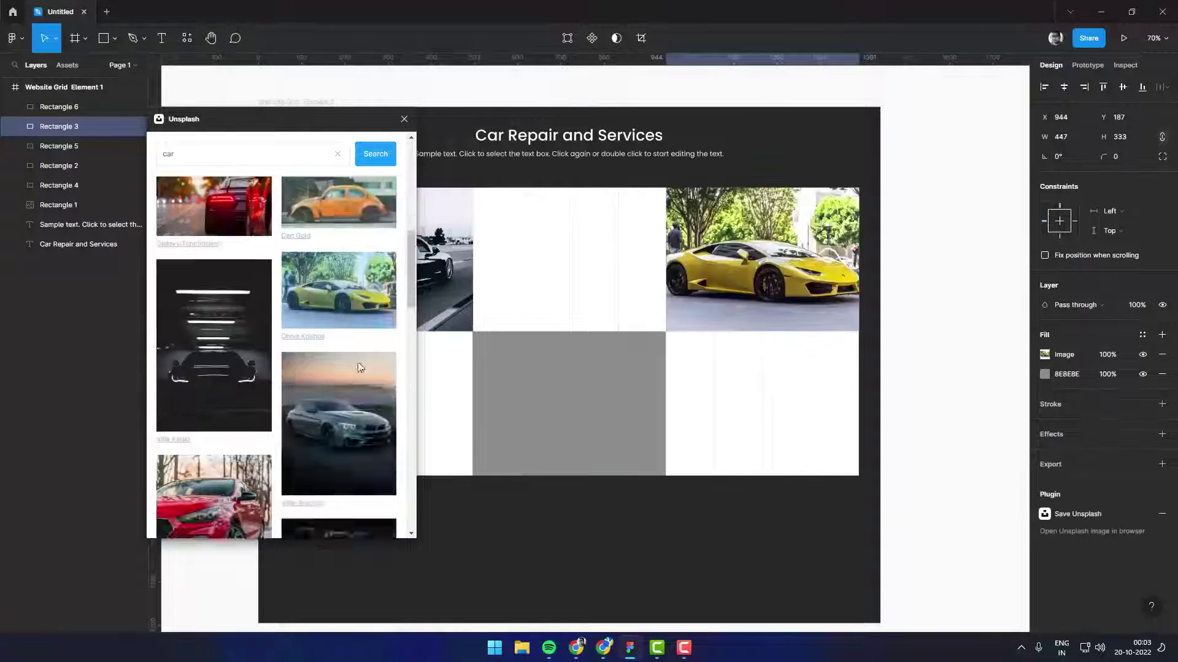
scroll(360, 367, "down", 2)
left_click(539, 413)
scroll(338, 424, "down", 1)
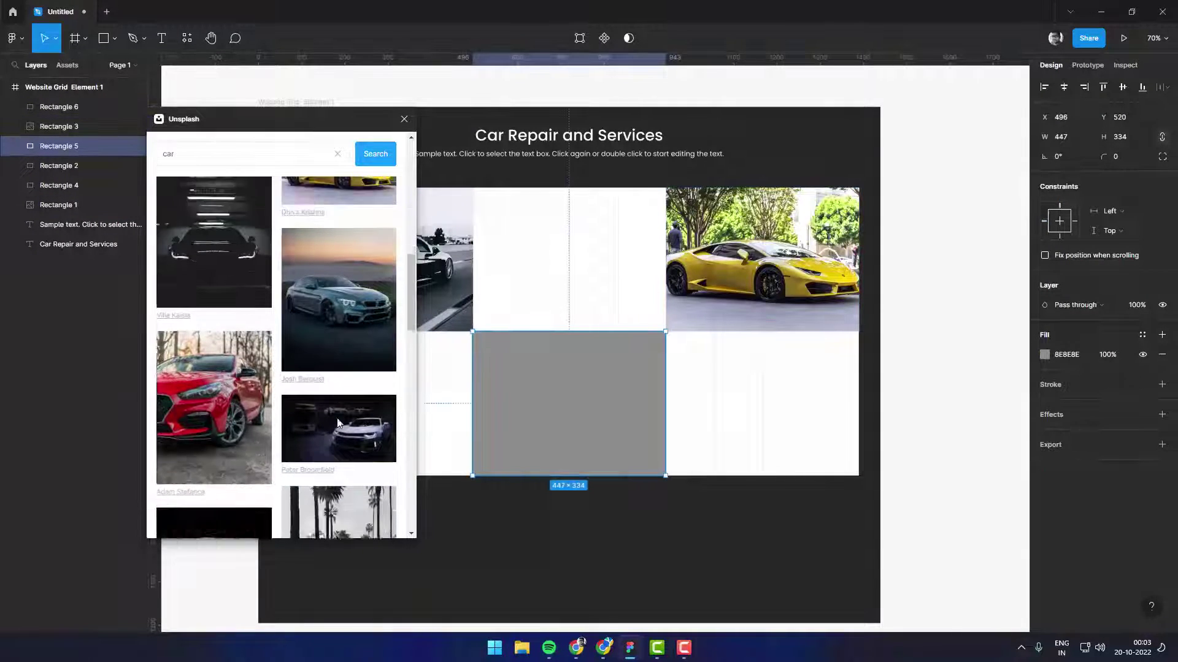
scroll(338, 423, "down", 2)
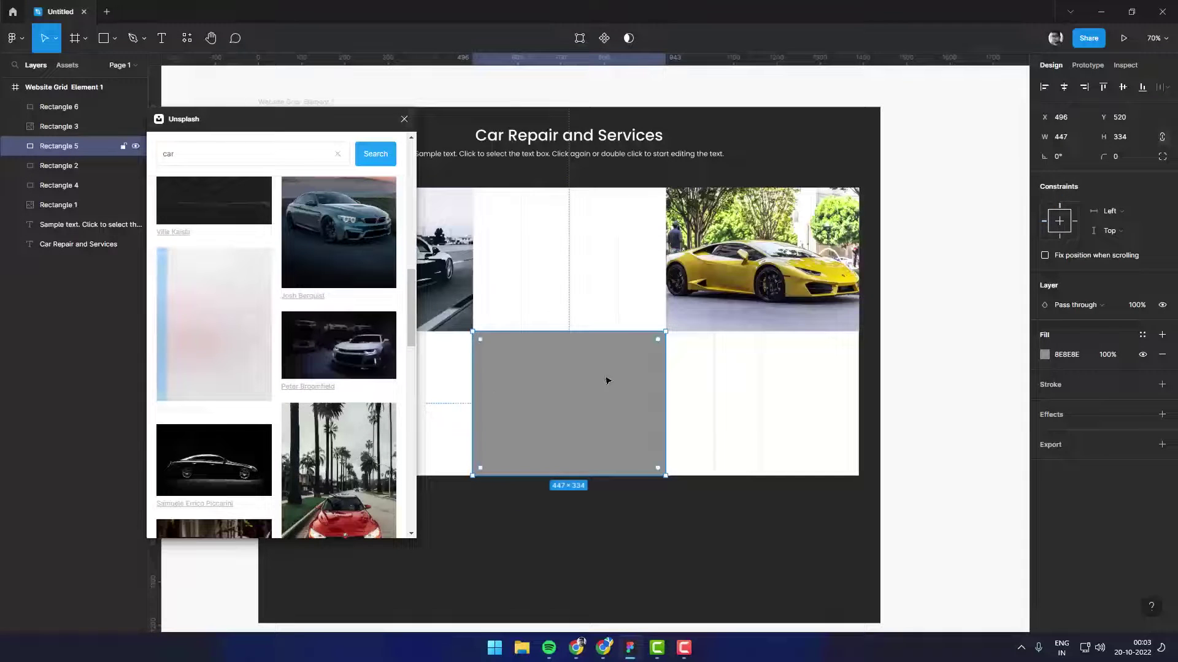
left_click(258, 387)
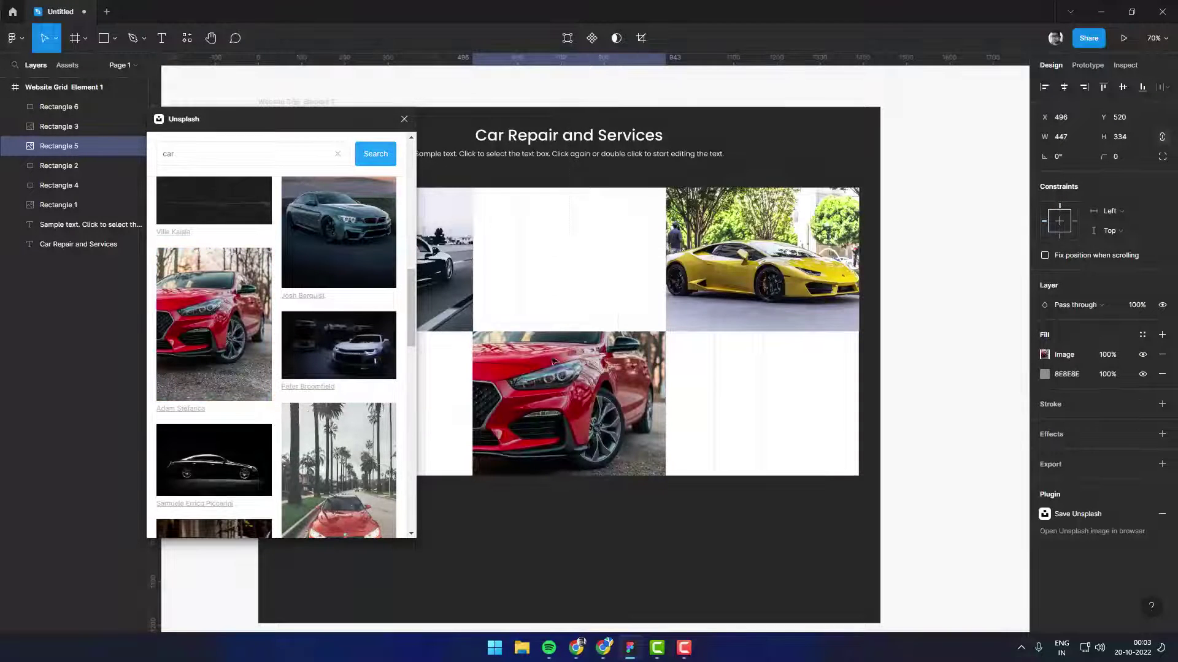
left_click(404, 119)
left_click(910, 258)
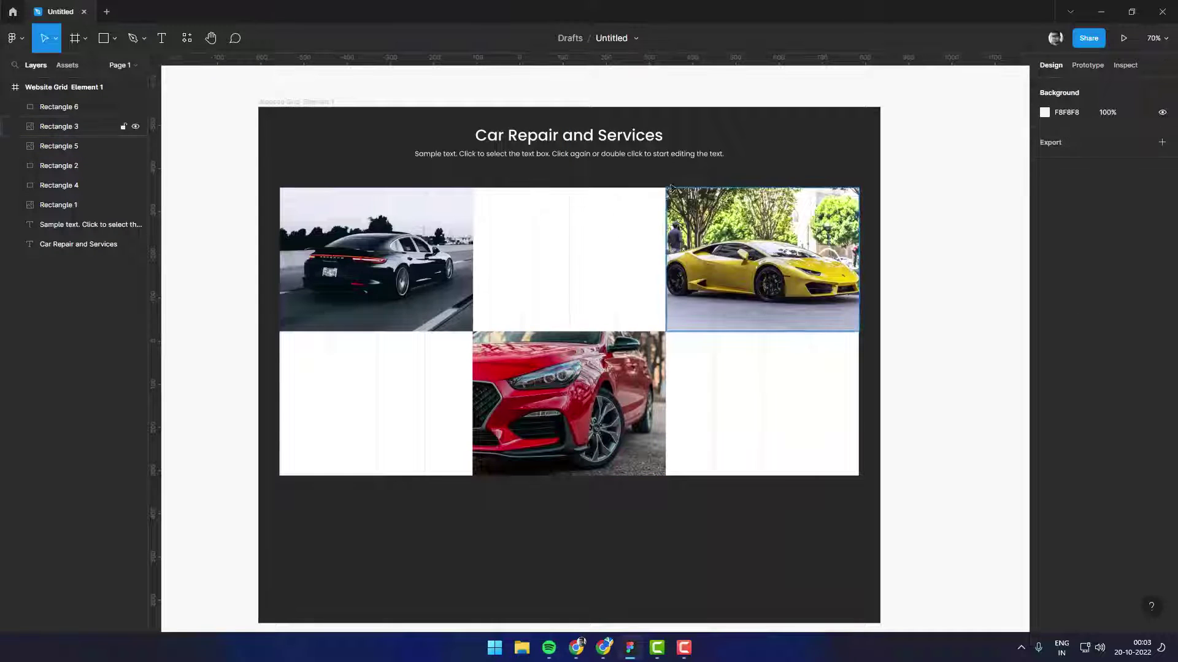
Step: Duplicate the heading into the top-middle white block, colour it dark grey 636363, size 30
left_click(570, 153)
left_click_drag(574, 145, 593, 265)
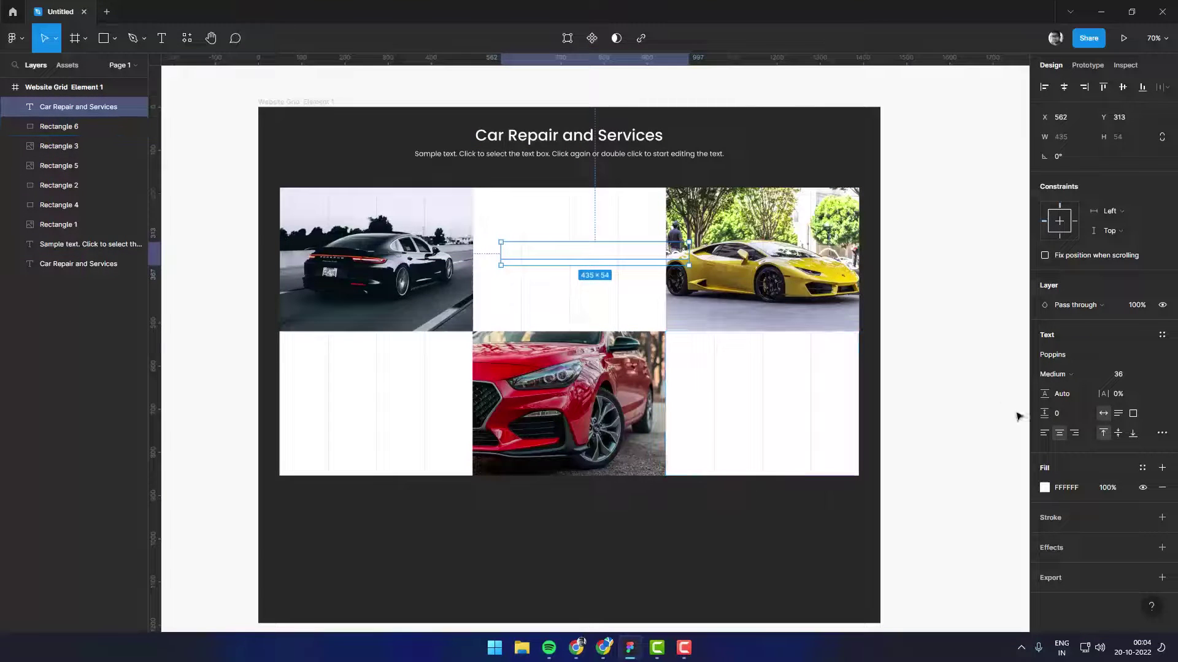
left_click(1044, 487)
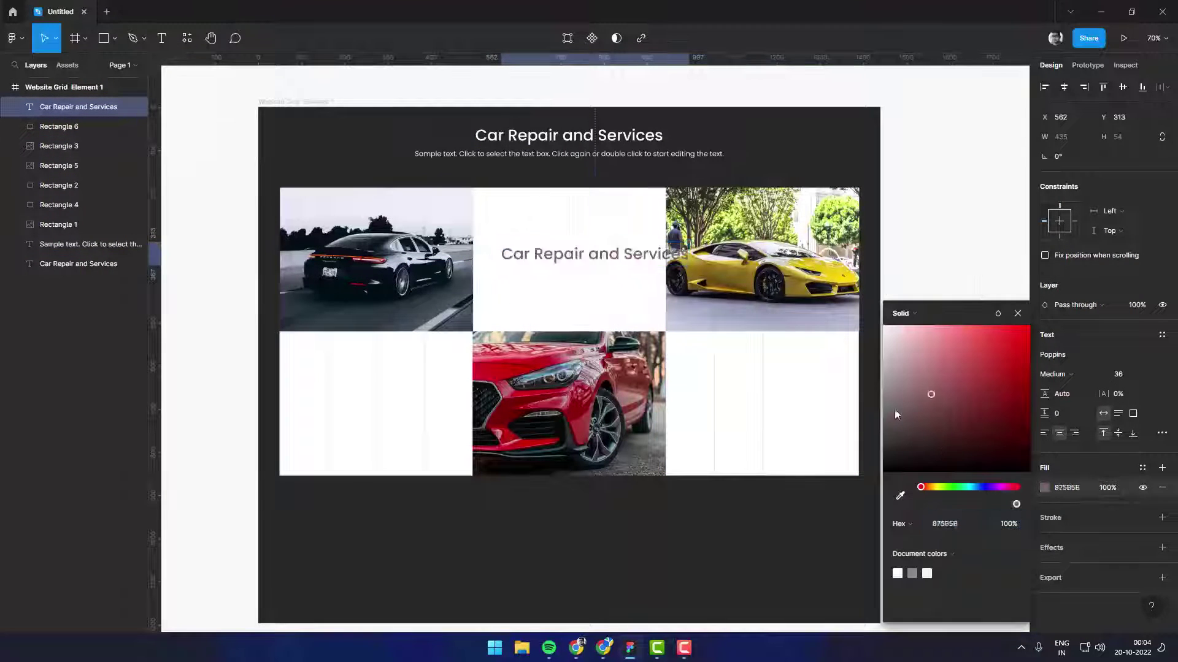
left_click_drag(937, 403, 883, 418)
left_click_drag(614, 254, 590, 230)
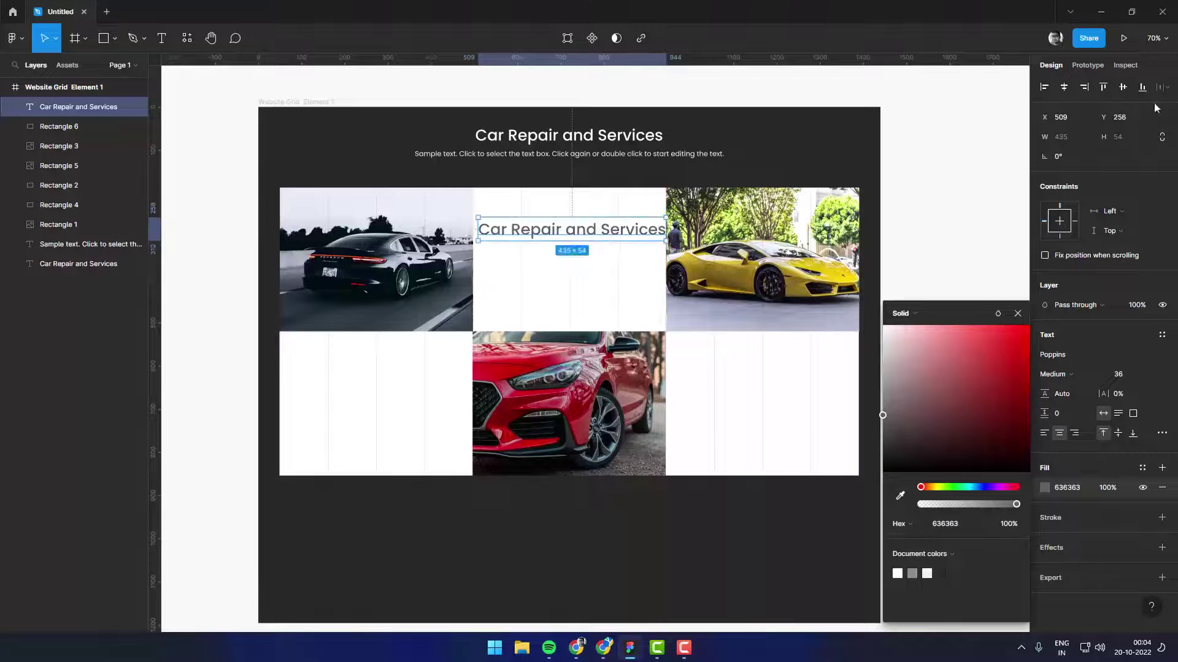
left_click(1064, 88)
mouse_move(1125, 374)
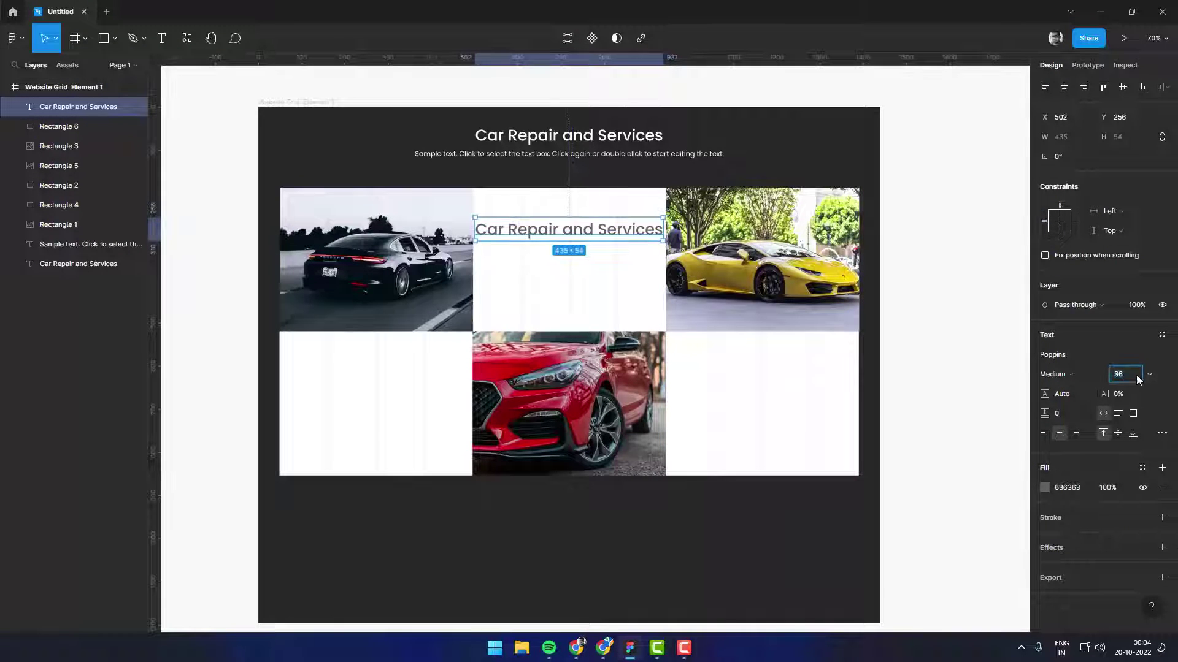
left_click(1126, 373)
type("24")
key("Return")
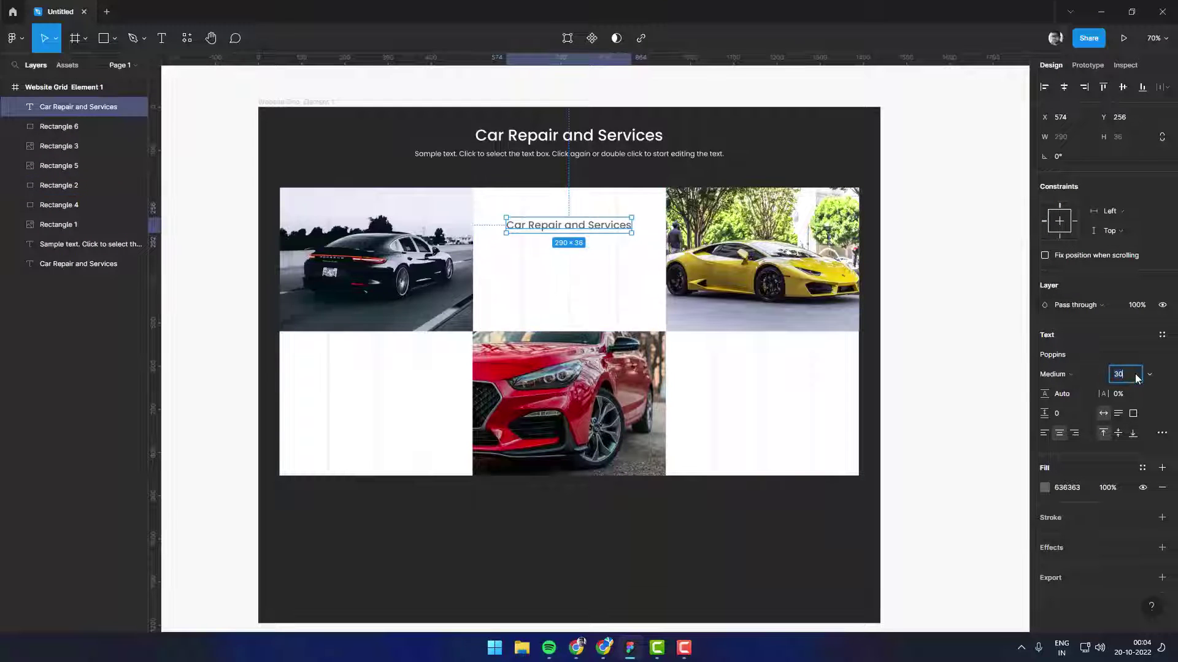
key("Return")
Step: Retype the copy as 'Car Care', nudge it lower, and duplicate the sample text beneath it
double_click(604, 232)
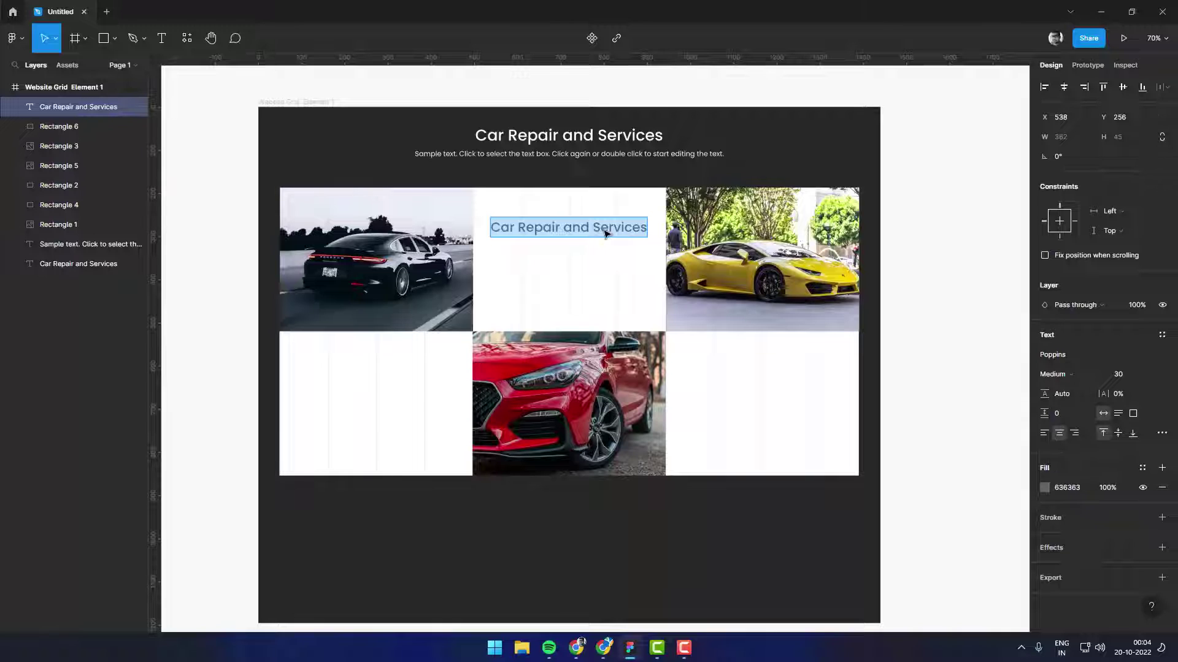
type("Car Care")
key("Escape")
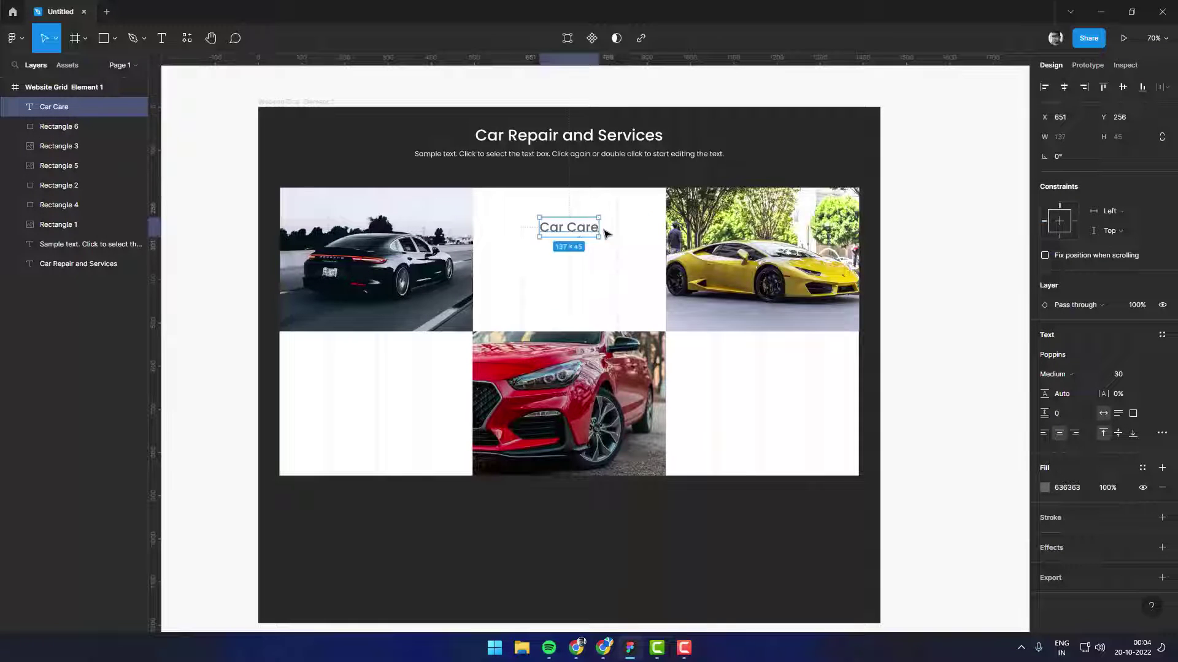
mouse_move(576, 232)
left_mouse_down()
mouse_move(584, 253)
mouse_move(582, 243)
left_mouse_up()
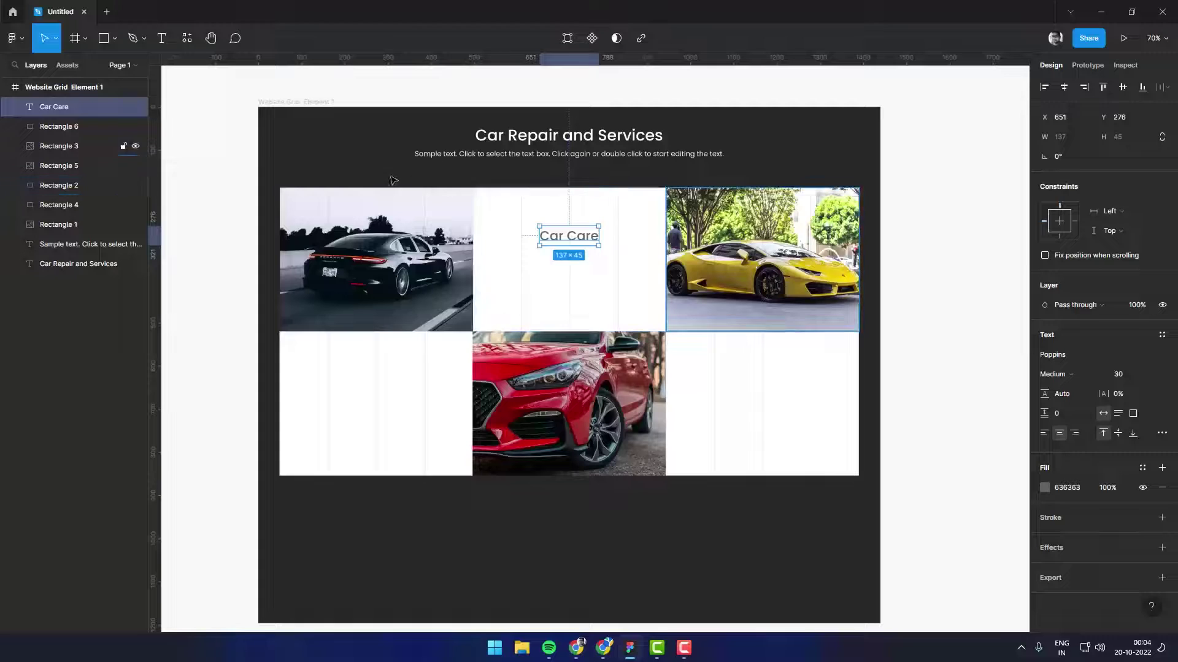
left_click_drag(467, 154, 529, 286)
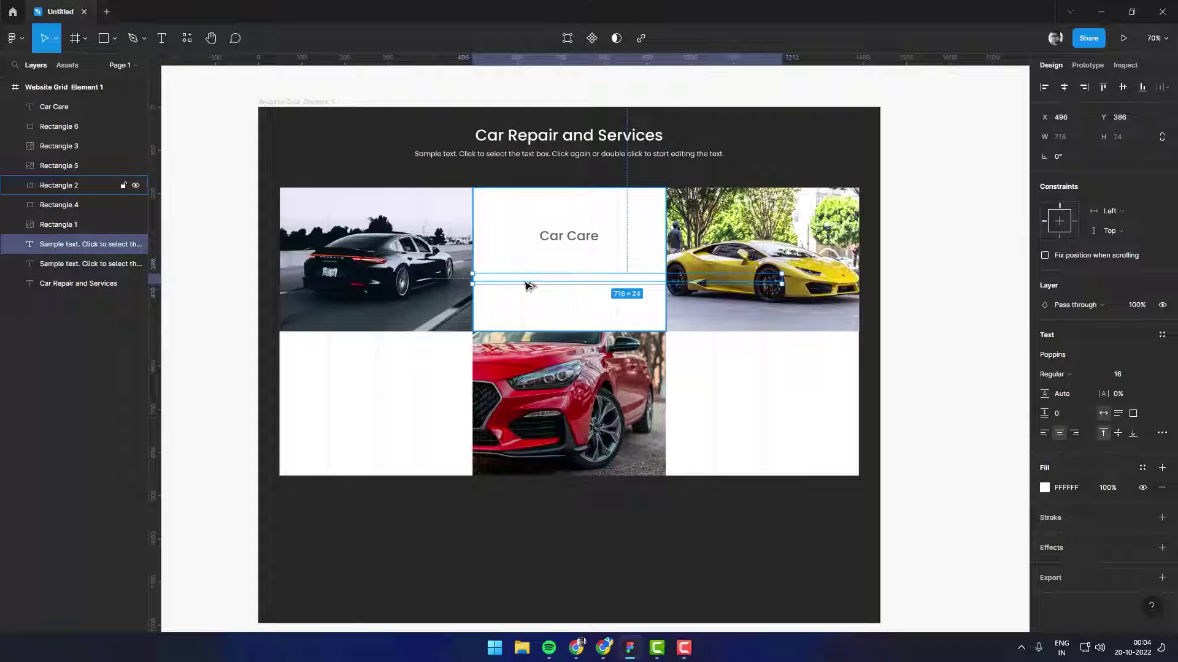
Step: Bring the sample-text copy forward, colour it grey 8E8E8E and narrow it under Car Care
key("ctrl+shift+bracketright")
left_click(1044, 488)
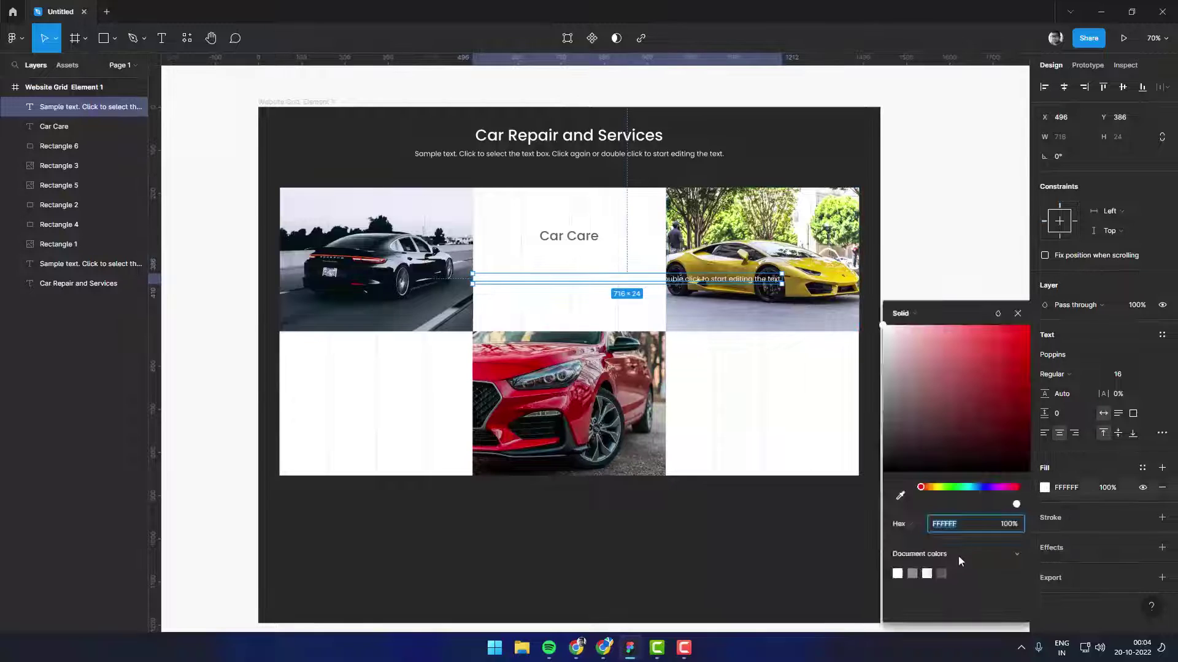
left_click(912, 573)
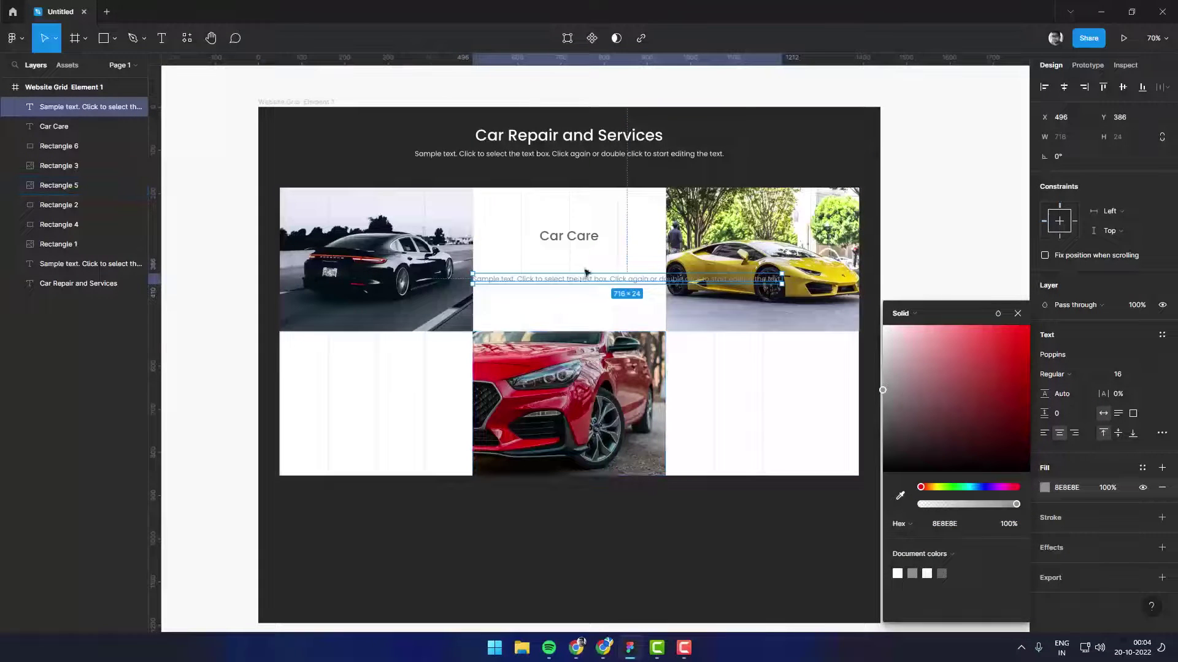
left_click_drag(586, 281, 607, 267)
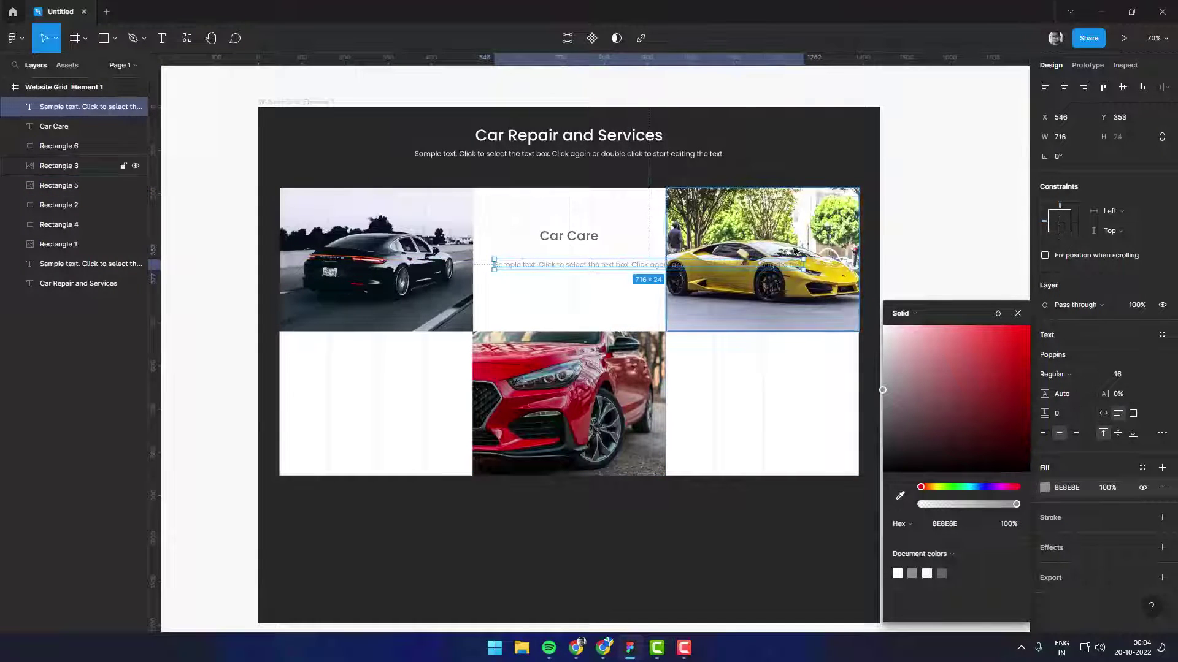
mouse_move(804, 265)
left_mouse_down()
mouse_move(605, 270)
mouse_move(581, 246)
mouse_move(579, 263)
left_mouse_up()
Step: Widen the paragraph box to 348 px and move it down together with Car Care
left_click(580, 237, "shift")
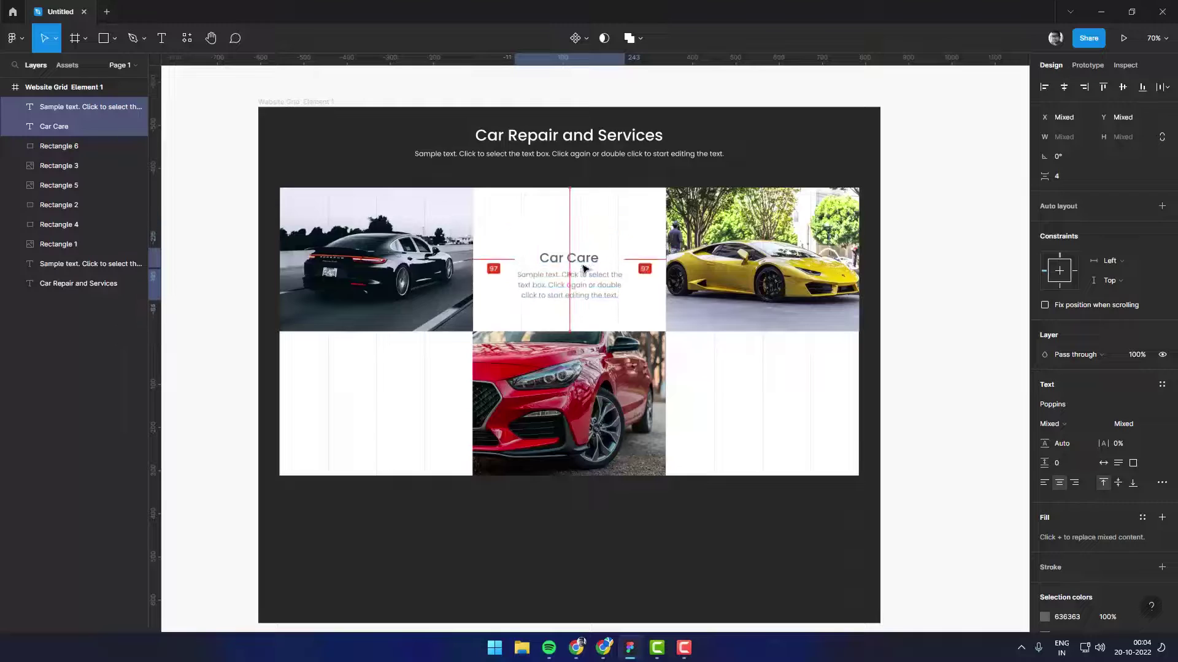
left_click(965, 264)
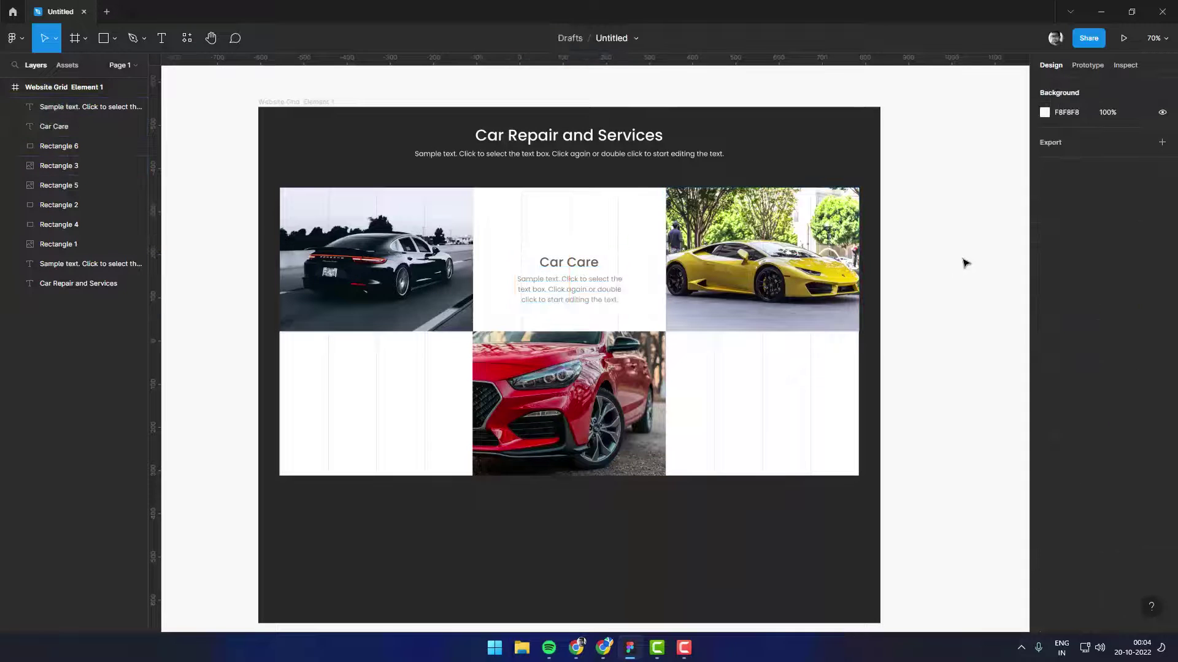
left_click(600, 297)
left_click_drag(626, 295, 651, 295)
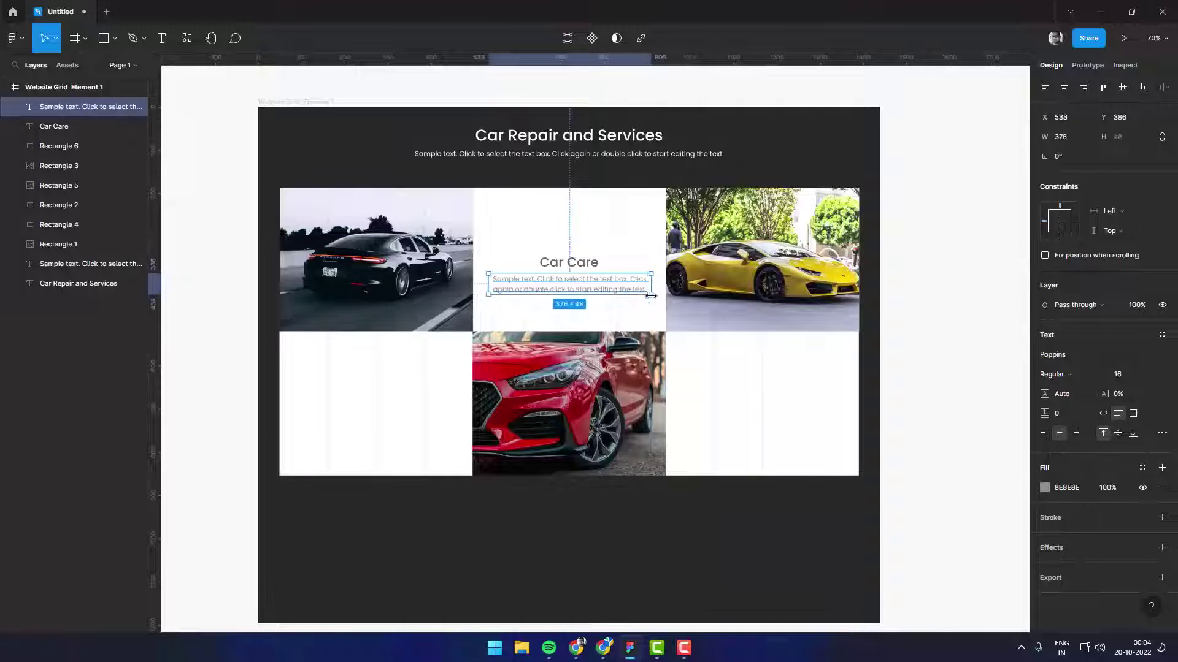
left_click(586, 268, "shift")
left_click_drag(586, 268, 586, 275)
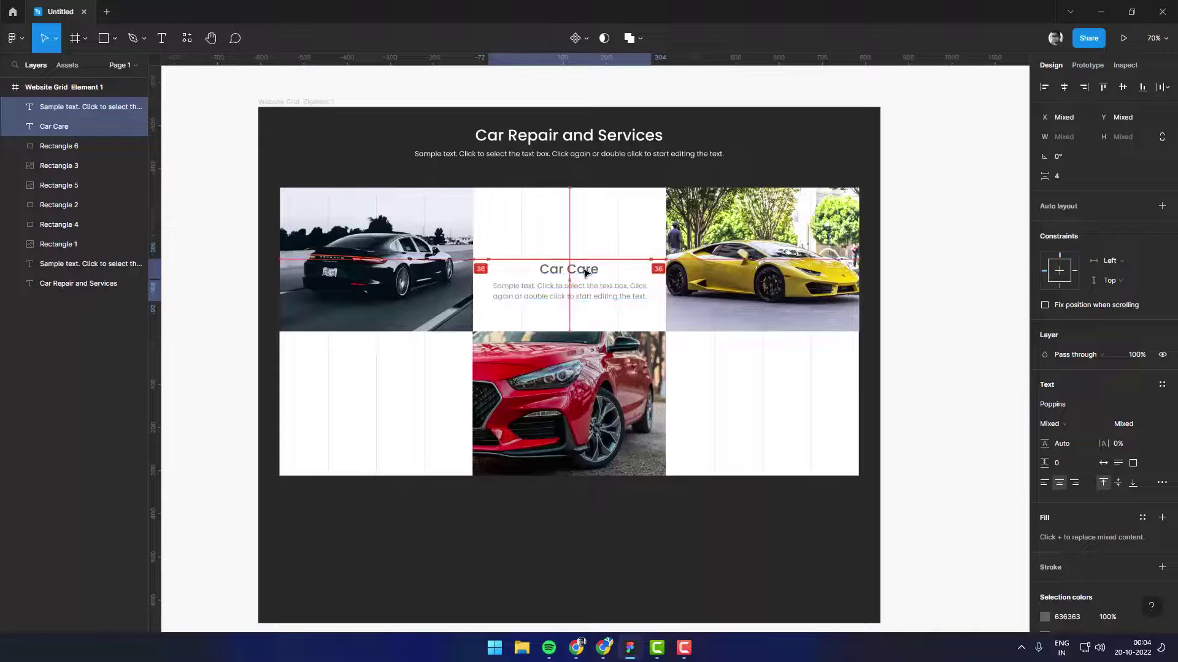
left_click(926, 276)
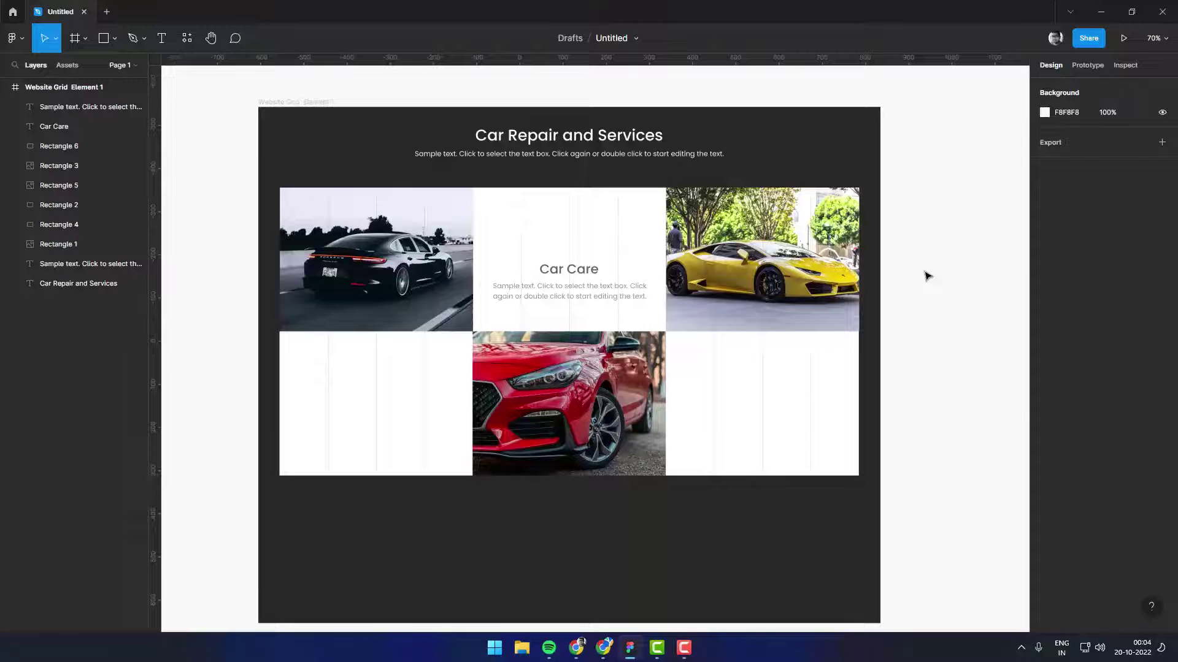
Step: Launch the Iconify plugin and open the Material Symbols icon collection
right_click(926, 276)
mouse_move(942, 374)
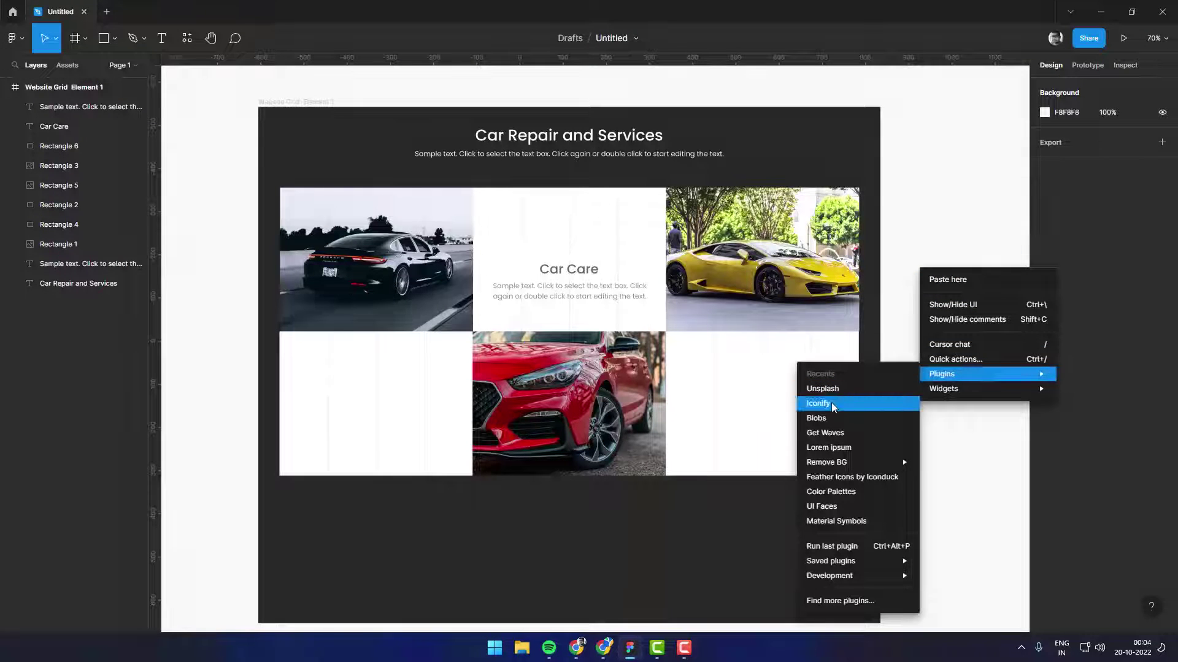
left_click(835, 405)
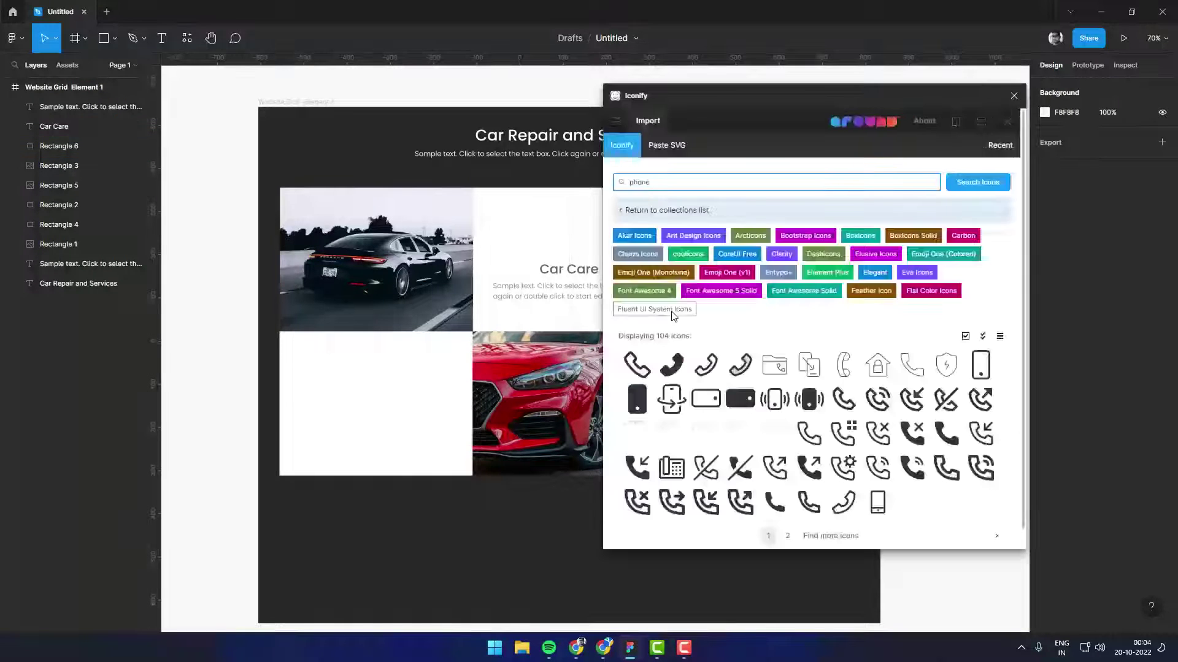
left_click(631, 209)
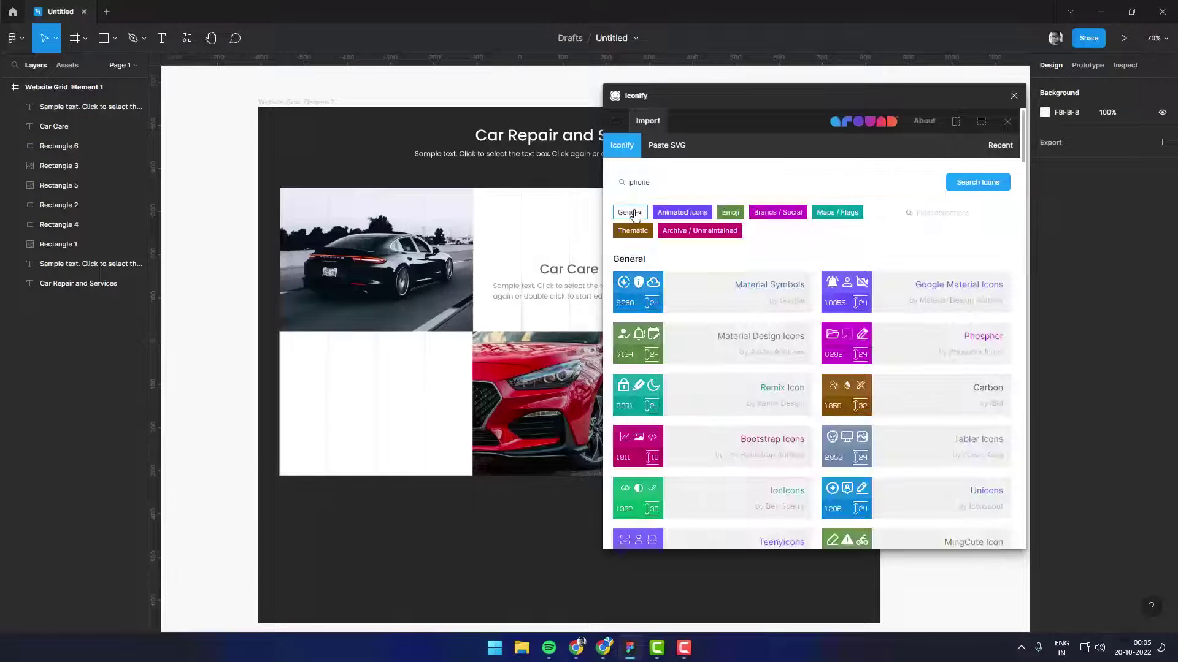
left_click(759, 289)
scroll(858, 429, "down", 3)
scroll(812, 372, "down", 2)
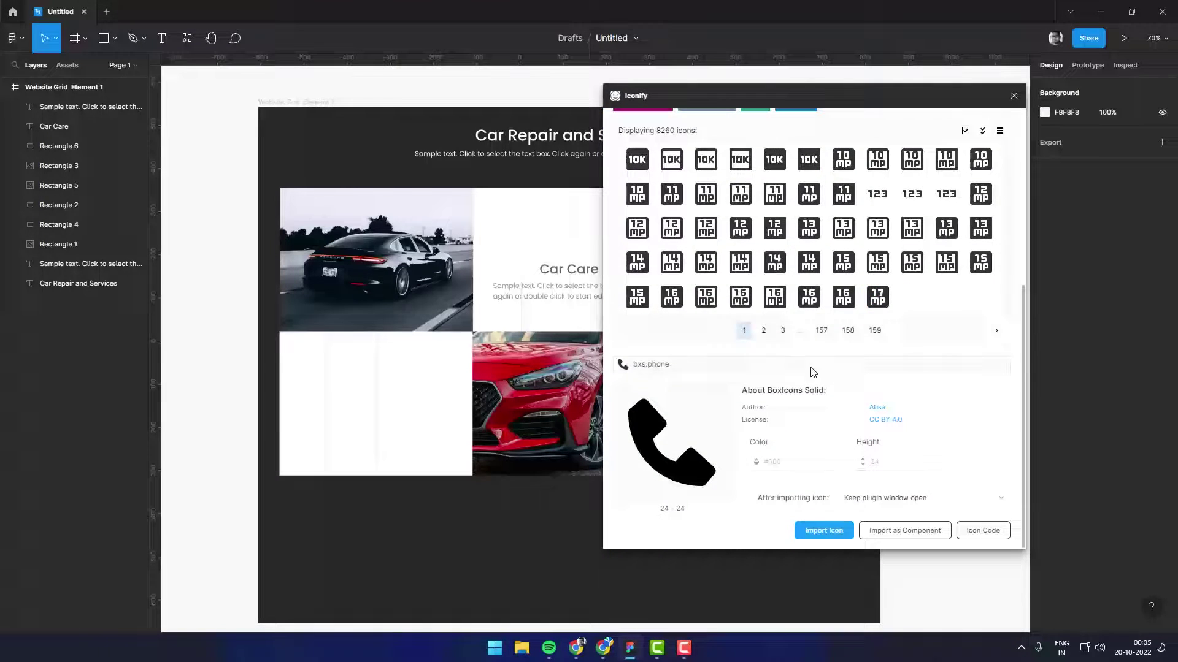
Step: Page ahead to the ac-unit snowflake icon and import it
left_click(764, 332)
left_click(772, 332)
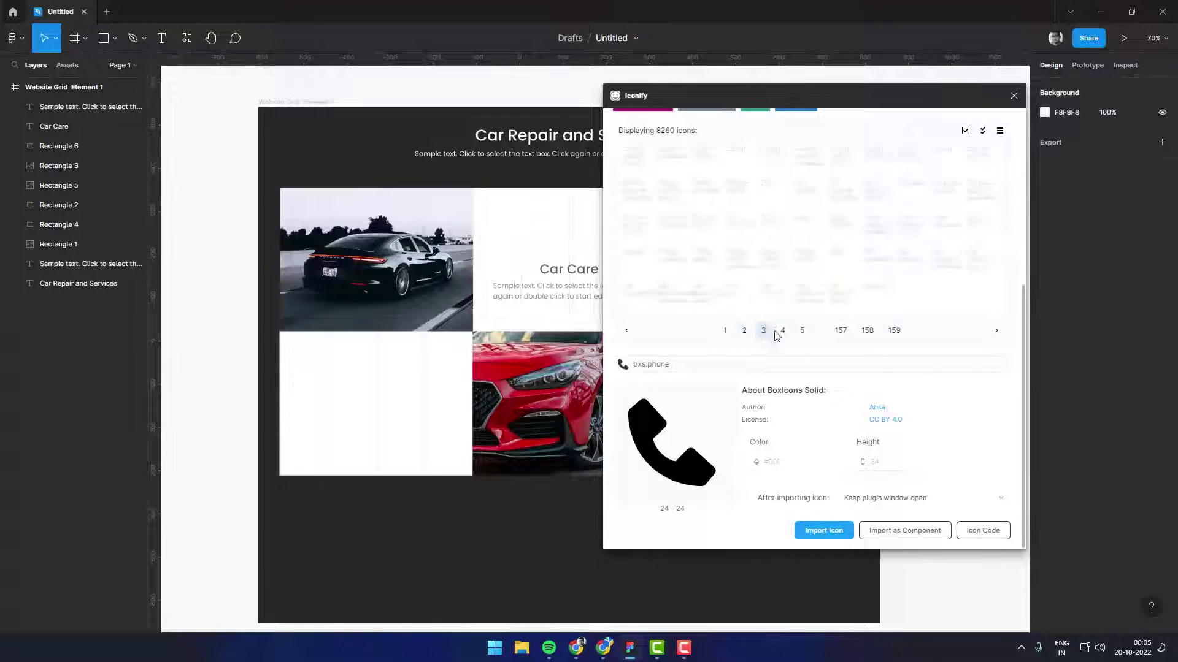
left_click(785, 333)
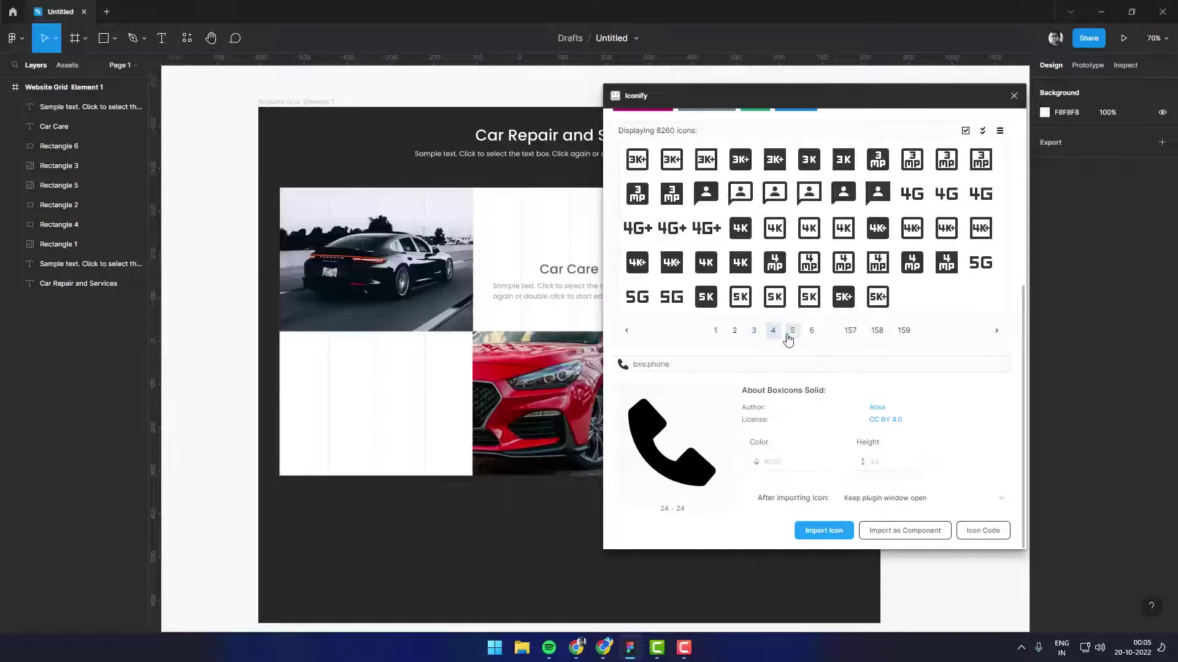
left_click(810, 330)
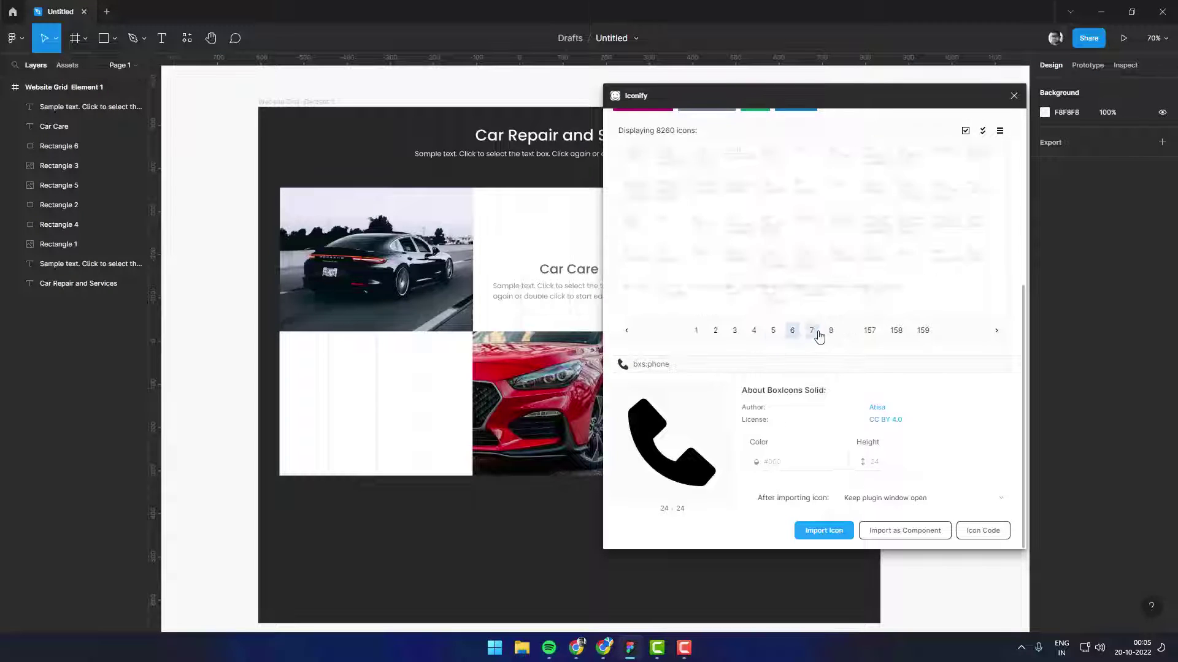
left_click(637, 297)
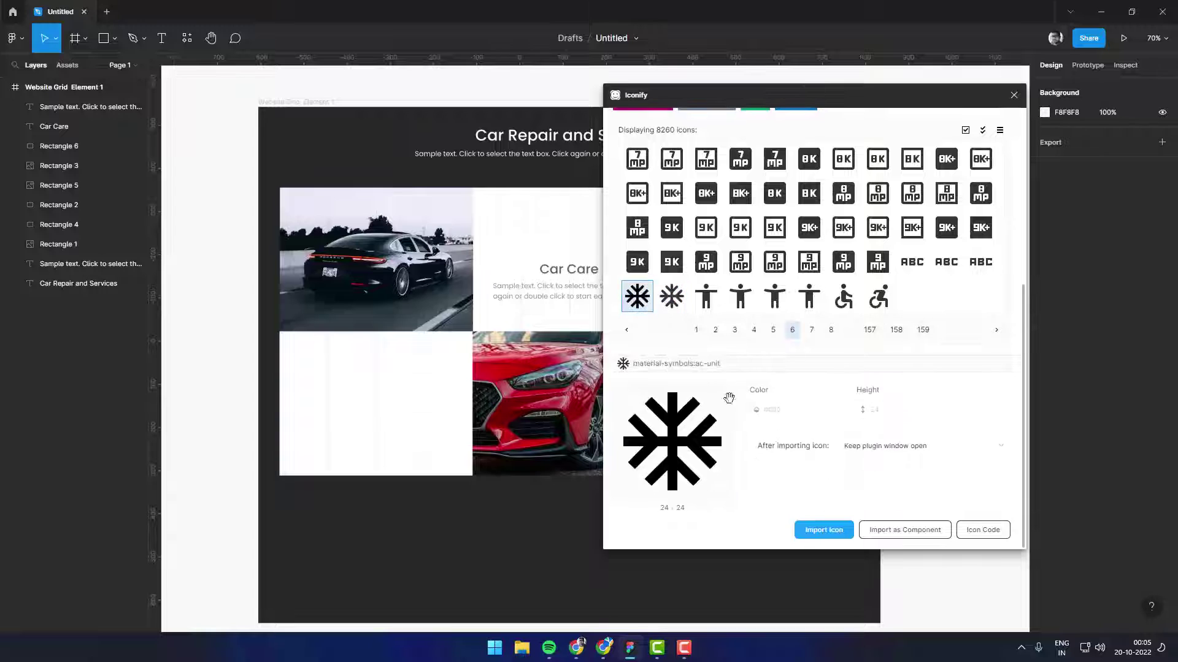
left_click(825, 531)
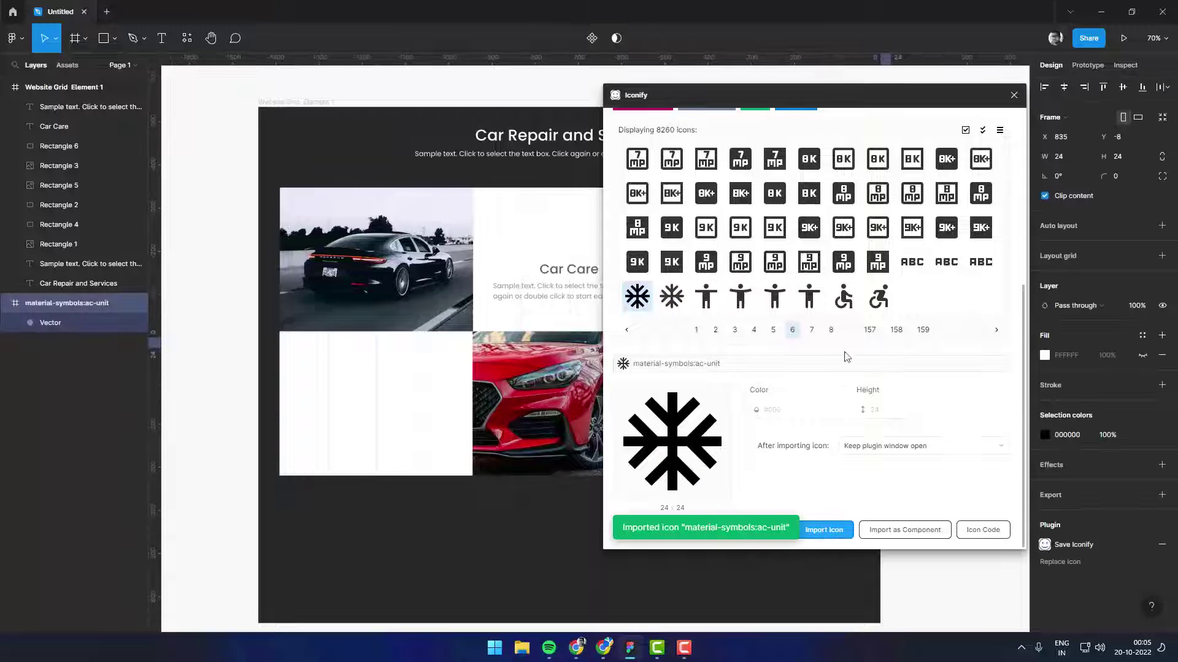
Step: Import the account-tree-rounded and ads-click icons, then close the plugin
left_click(812, 333)
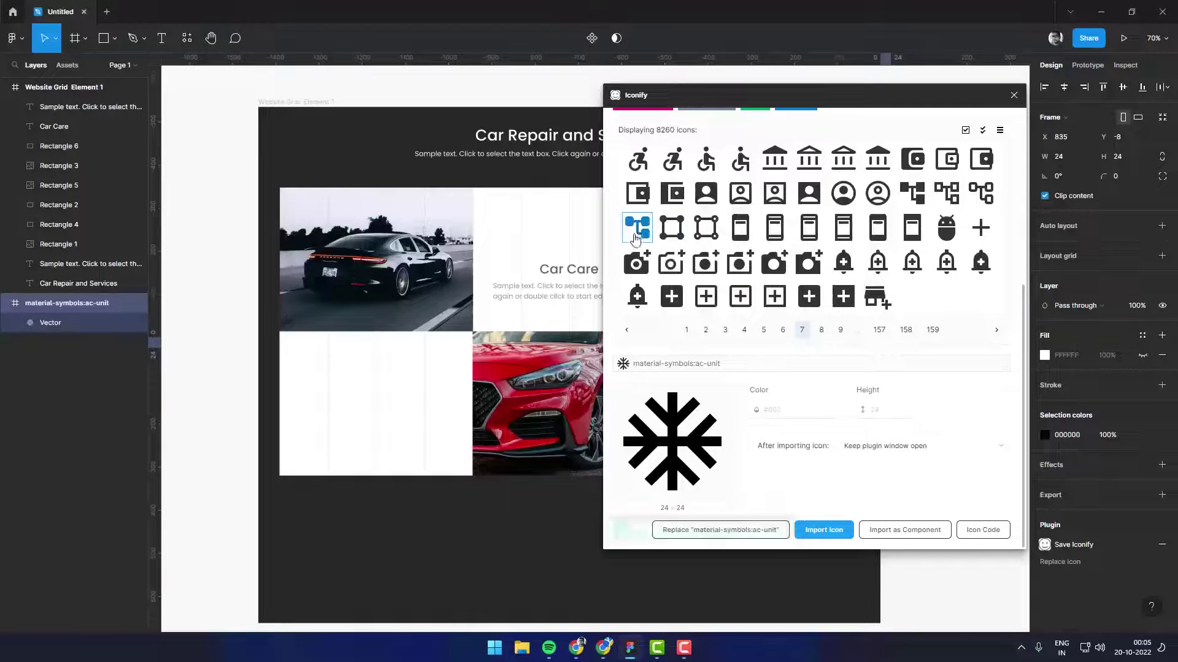
left_click(636, 239)
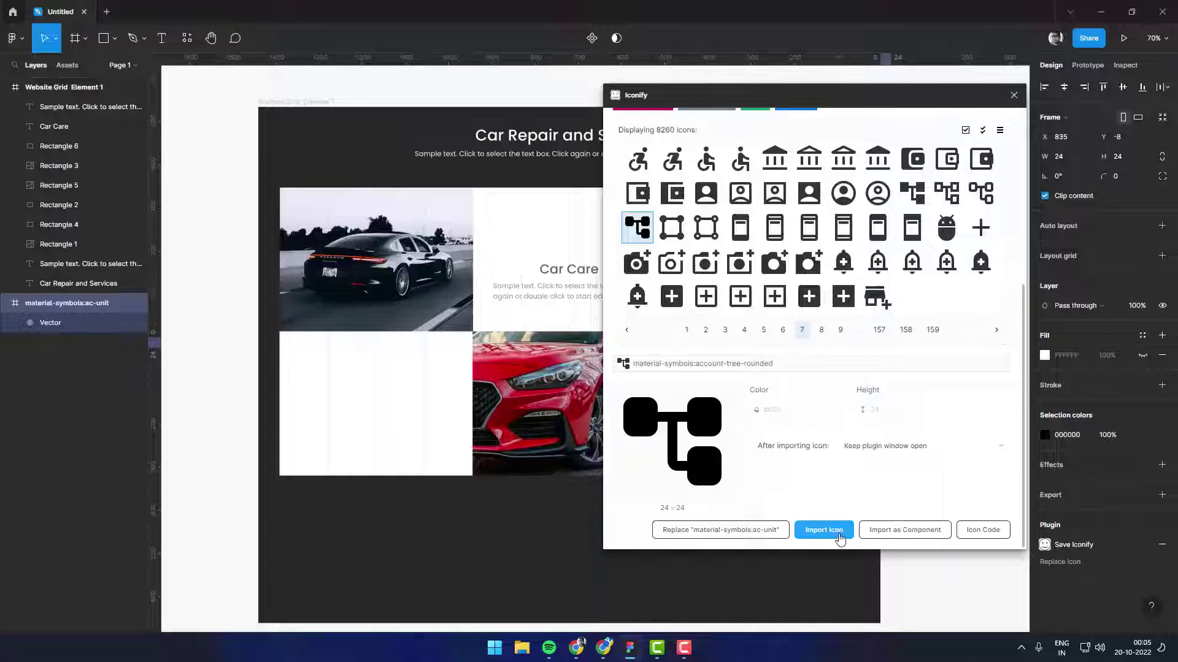
left_click(840, 537)
left_click(820, 331)
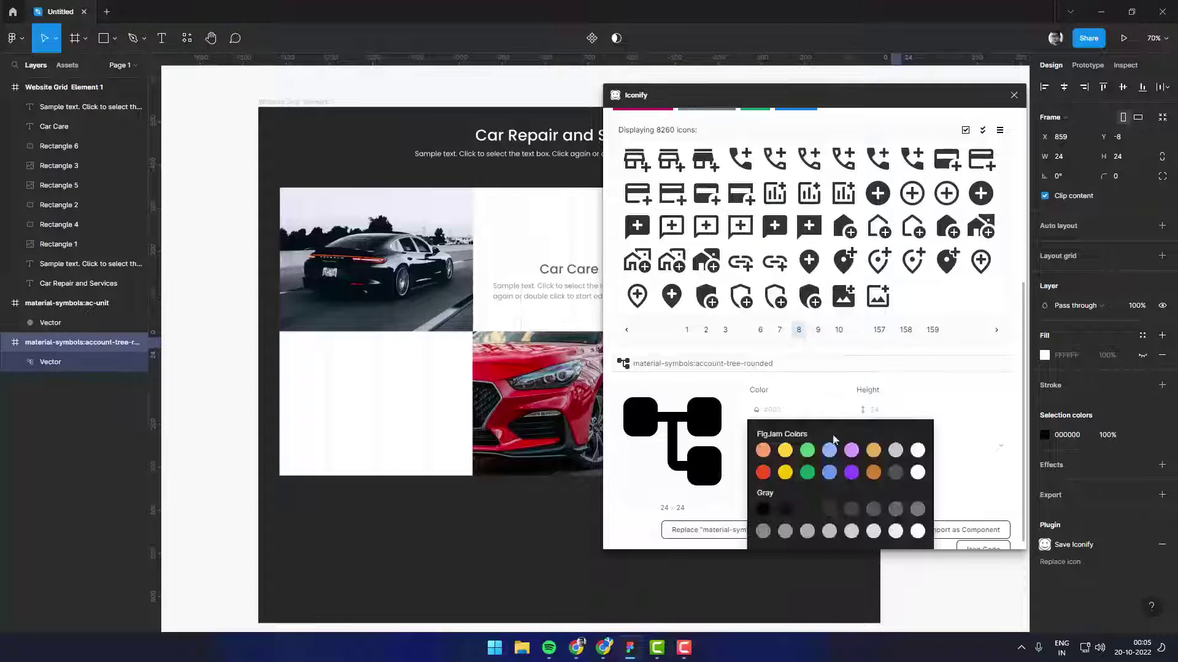
left_click(819, 331)
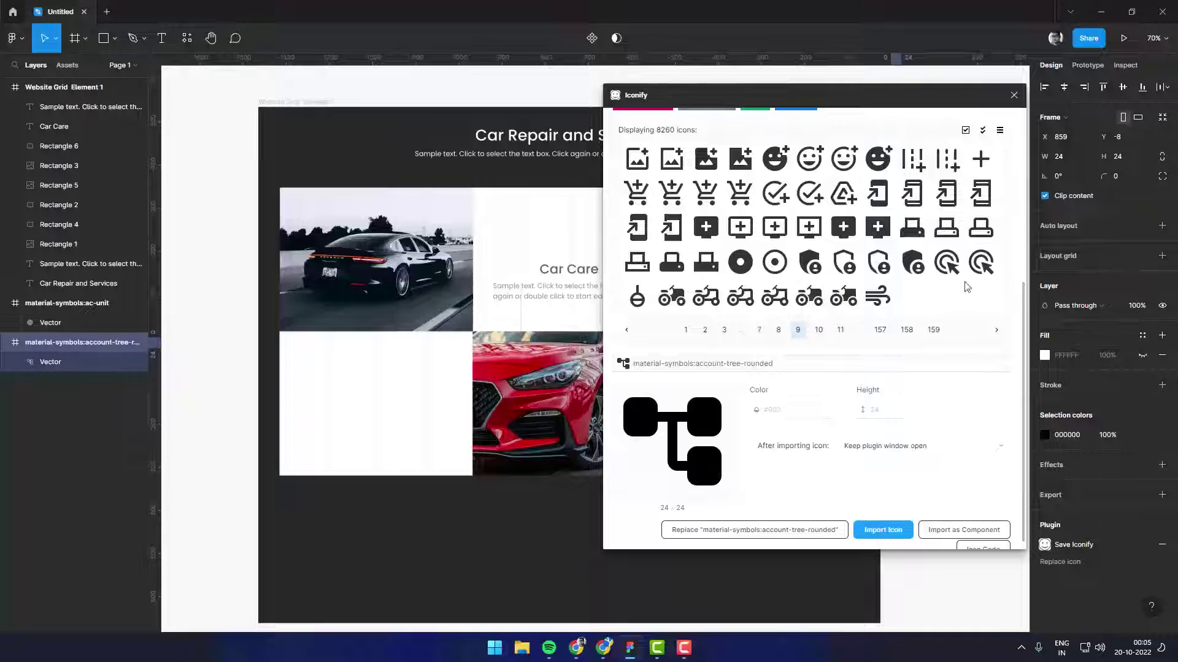
left_click(946, 263)
left_click(876, 517)
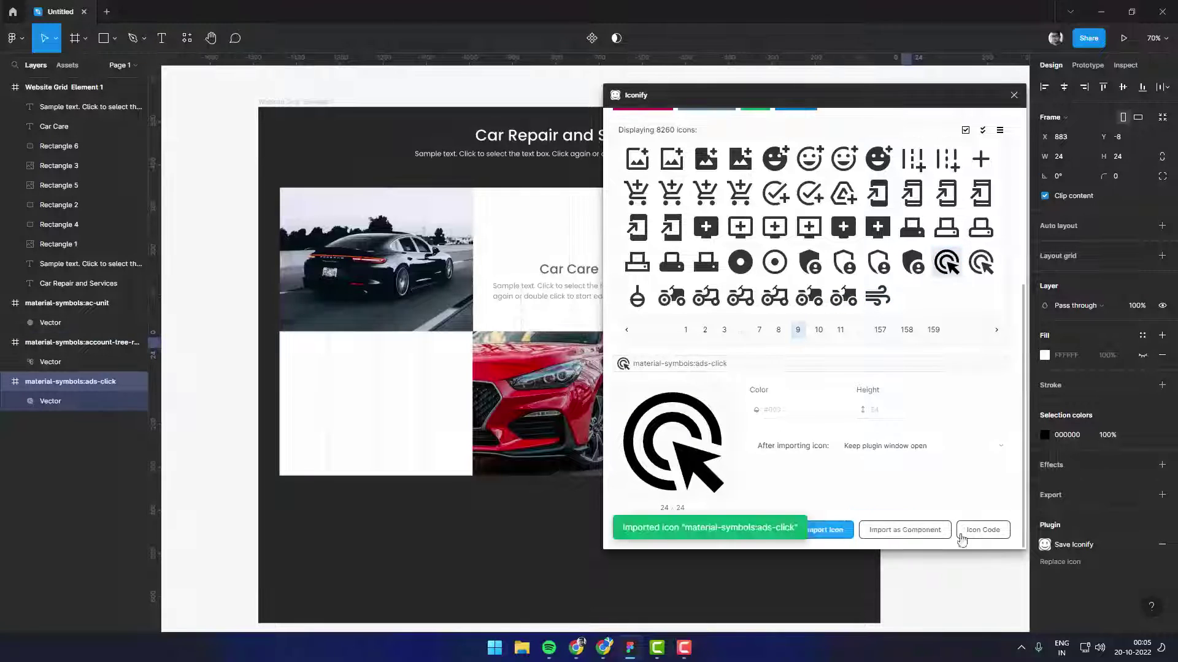
left_click(1013, 95)
Step: Move the snowflake icon above Car Care in the top-middle card and resize it to 82×82
key("Escape")
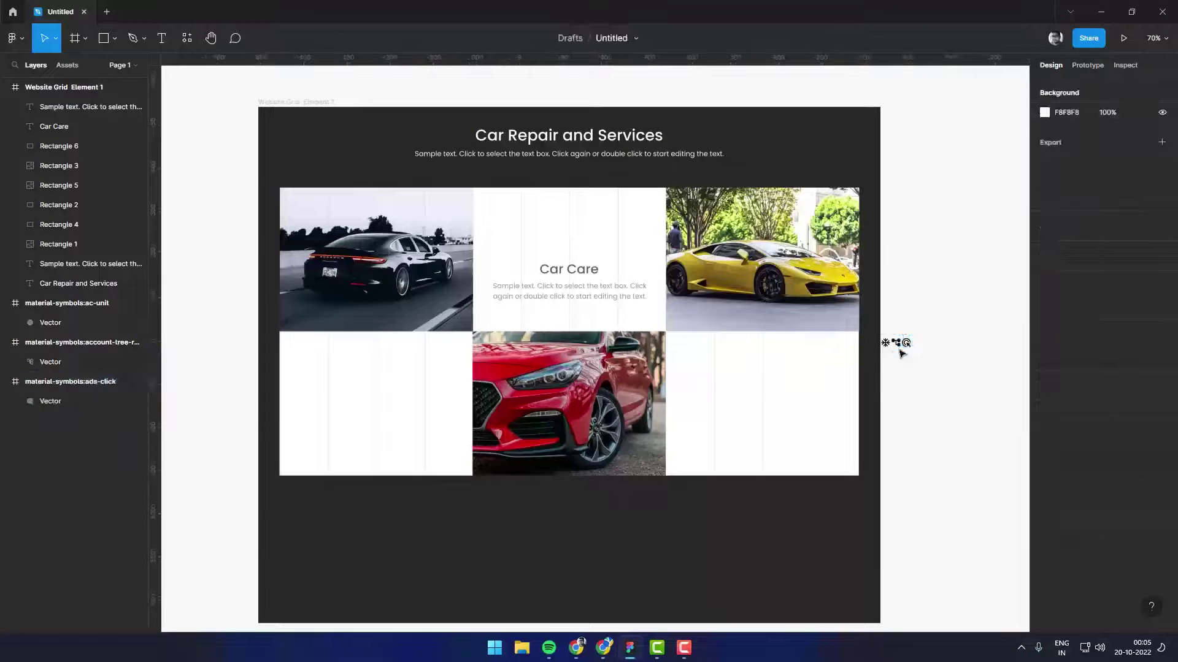
left_click(885, 342)
left_click_drag(890, 350, 584, 251)
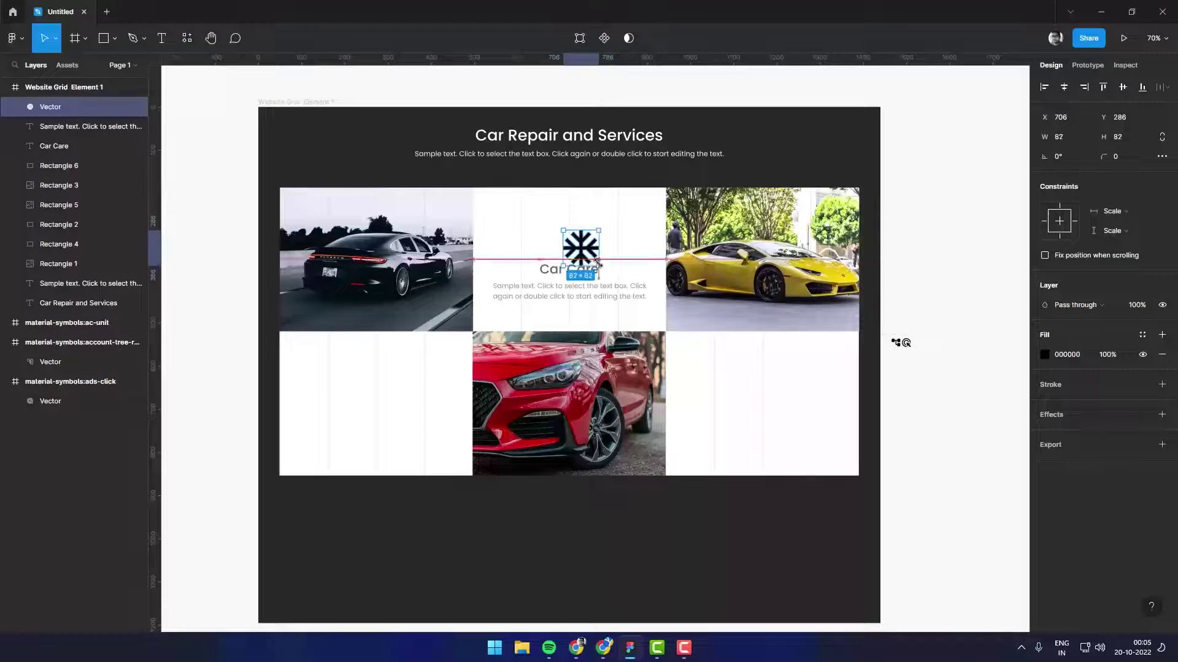
mouse_move(572, 241)
left_mouse_down()
mouse_move(596, 262)
mouse_move(577, 239)
left_mouse_up()
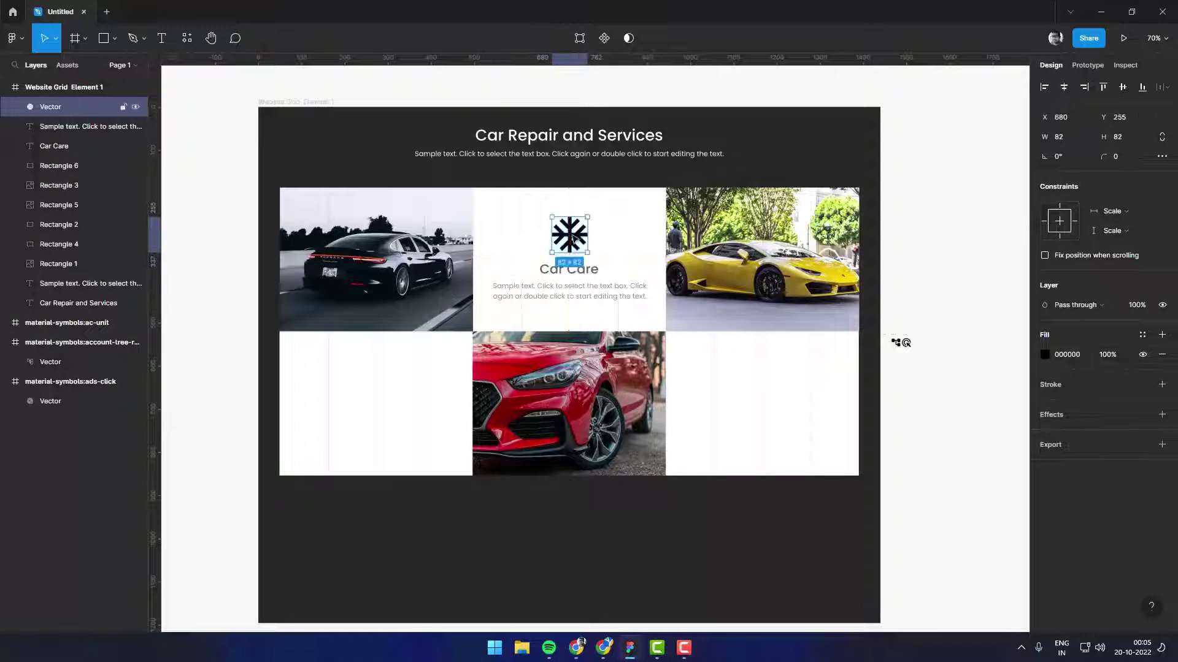
Step: Colour the snowflake icon blue 2E60E1
left_click(1045, 355)
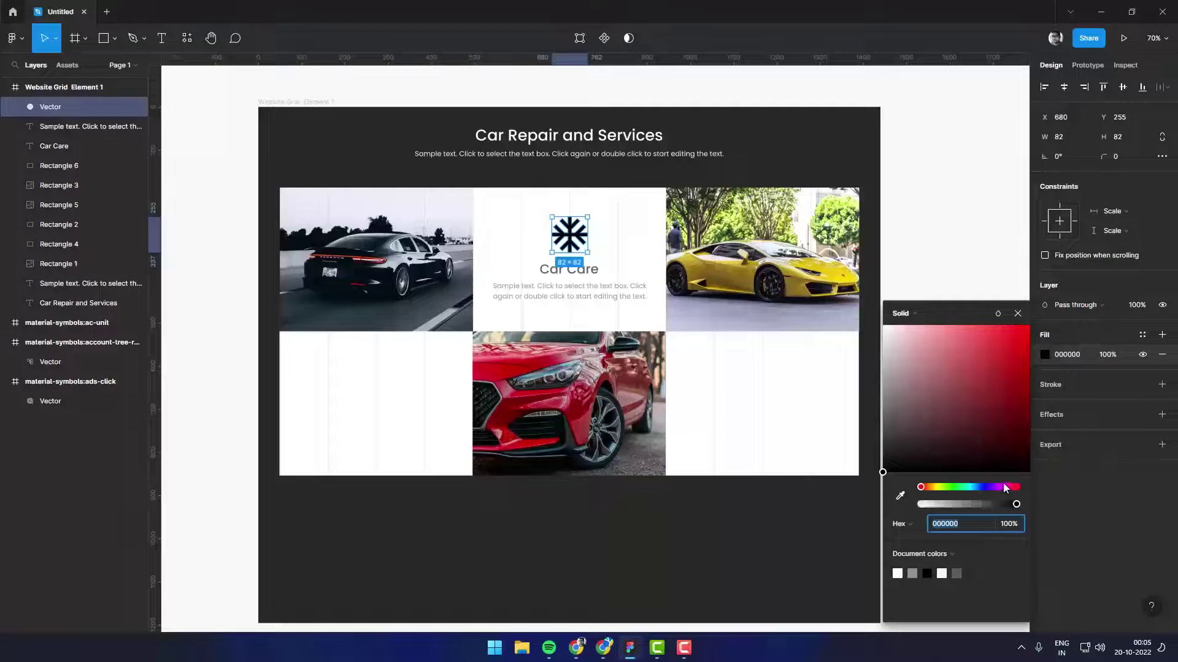
left_click_drag(1011, 341, 978, 338)
left_click(983, 488)
left_click(1011, 368)
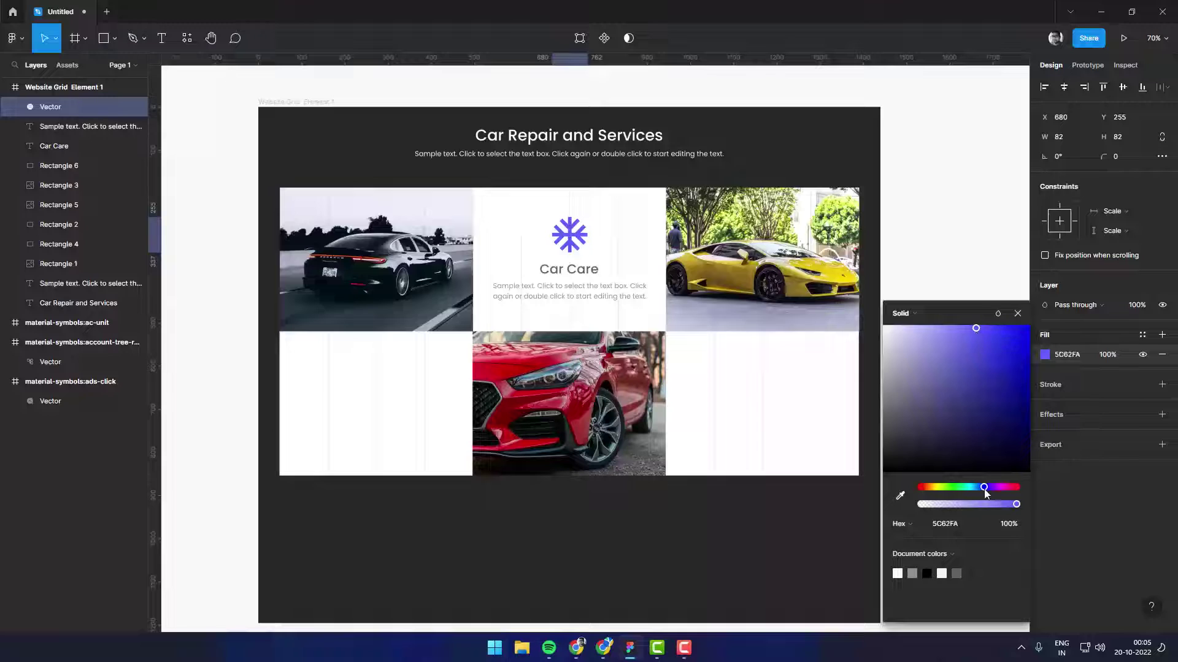
left_click_drag(985, 490, 980, 489)
left_click_drag(987, 350, 999, 342)
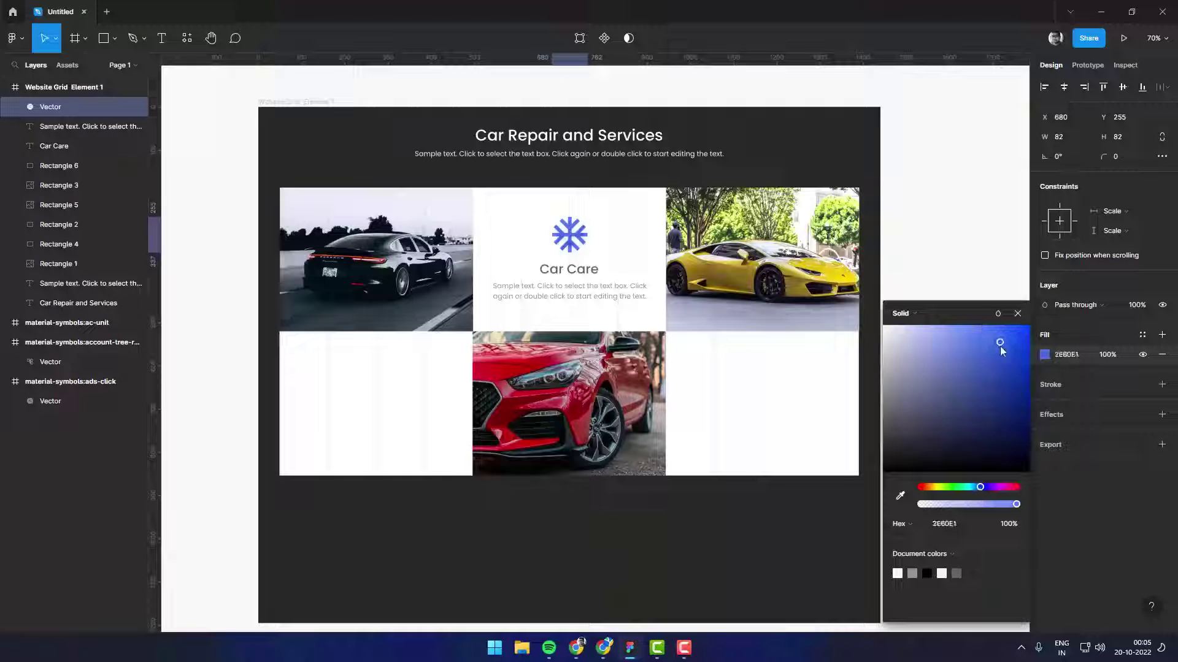
left_click(586, 272, "shift")
Step: Set the sample text to font size 18 and narrow its box so it wraps
left_click(594, 298, "shift")
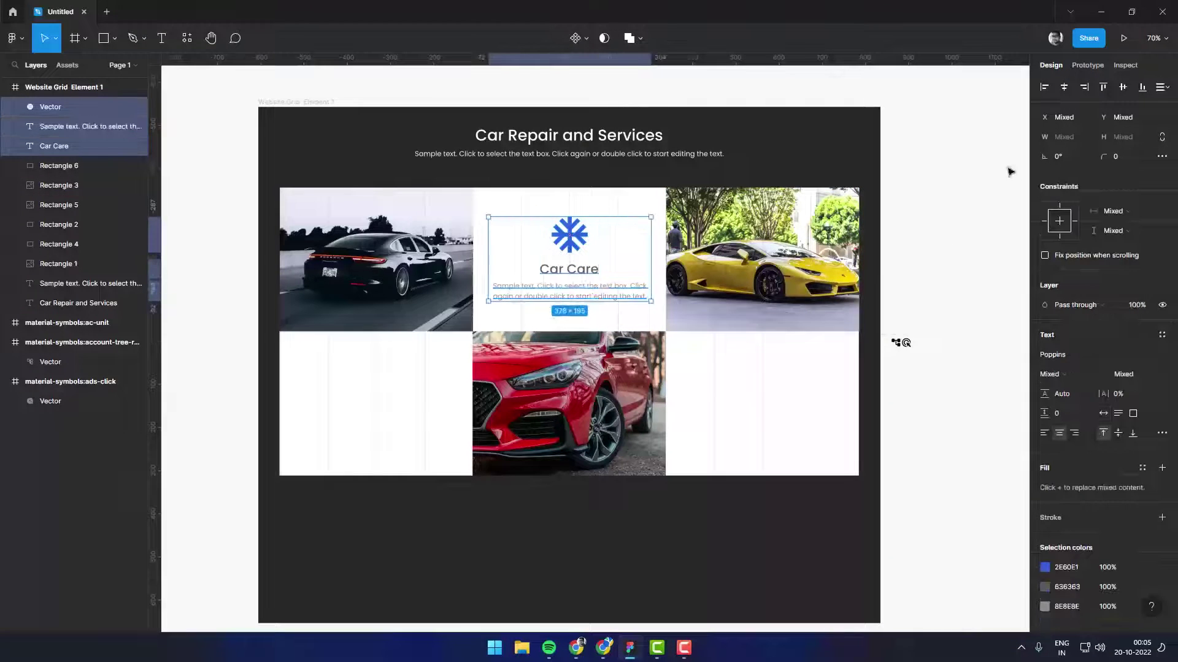
left_click(899, 337)
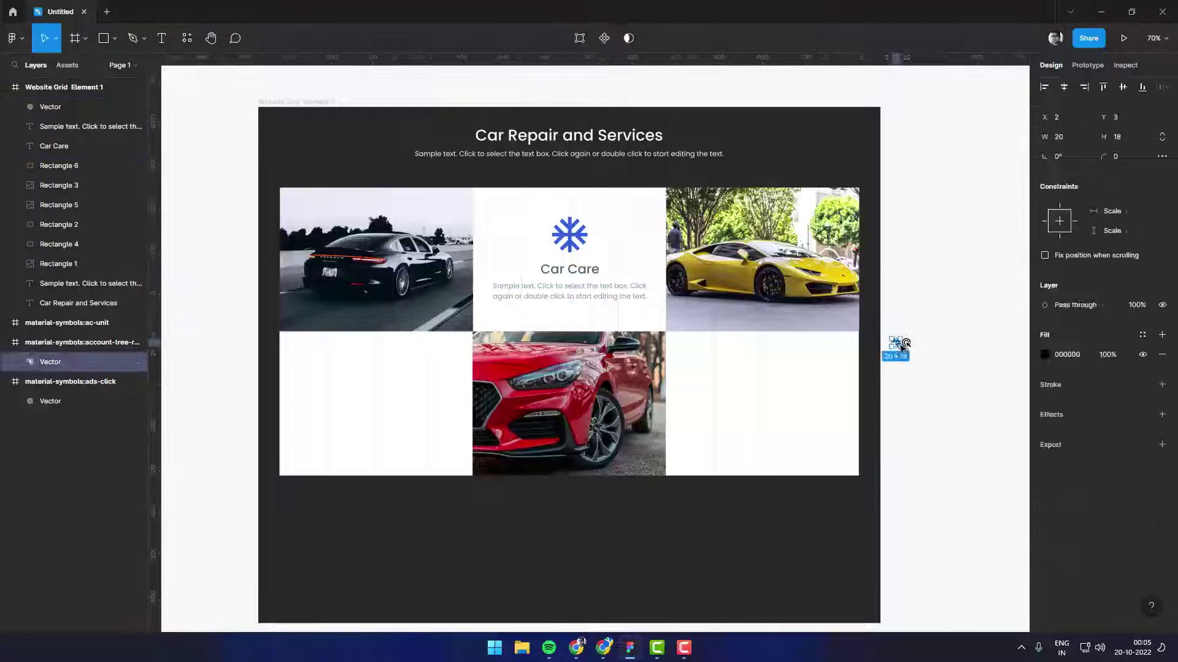
left_click(592, 272)
left_click(613, 299, "shift")
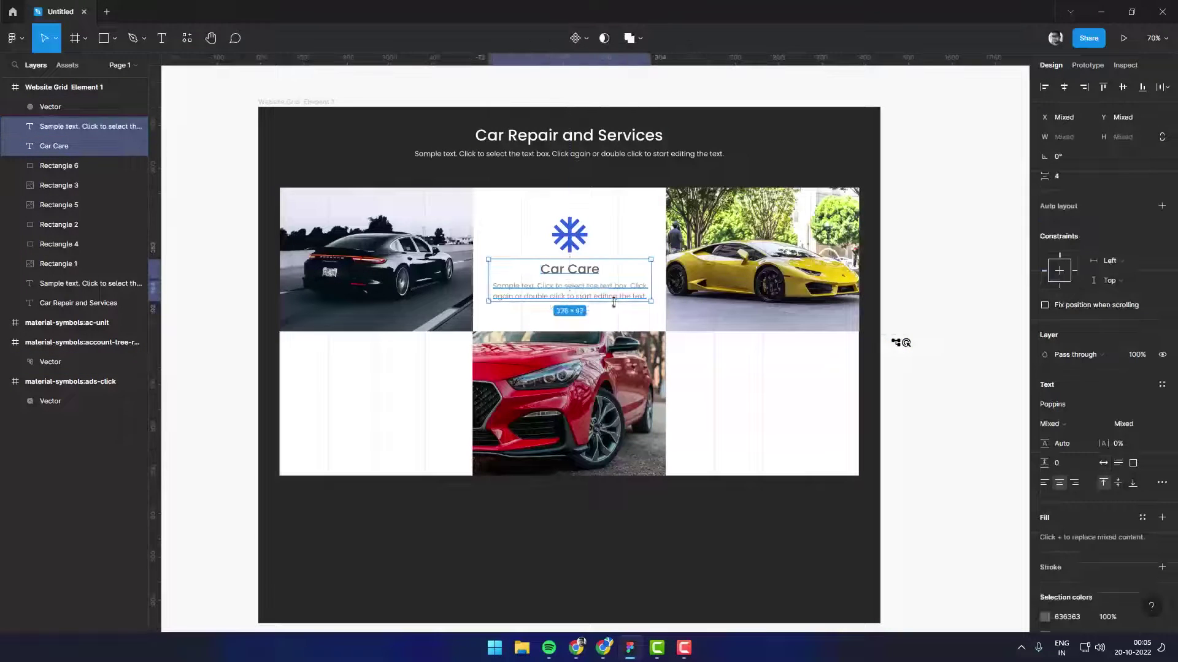
left_click(608, 296)
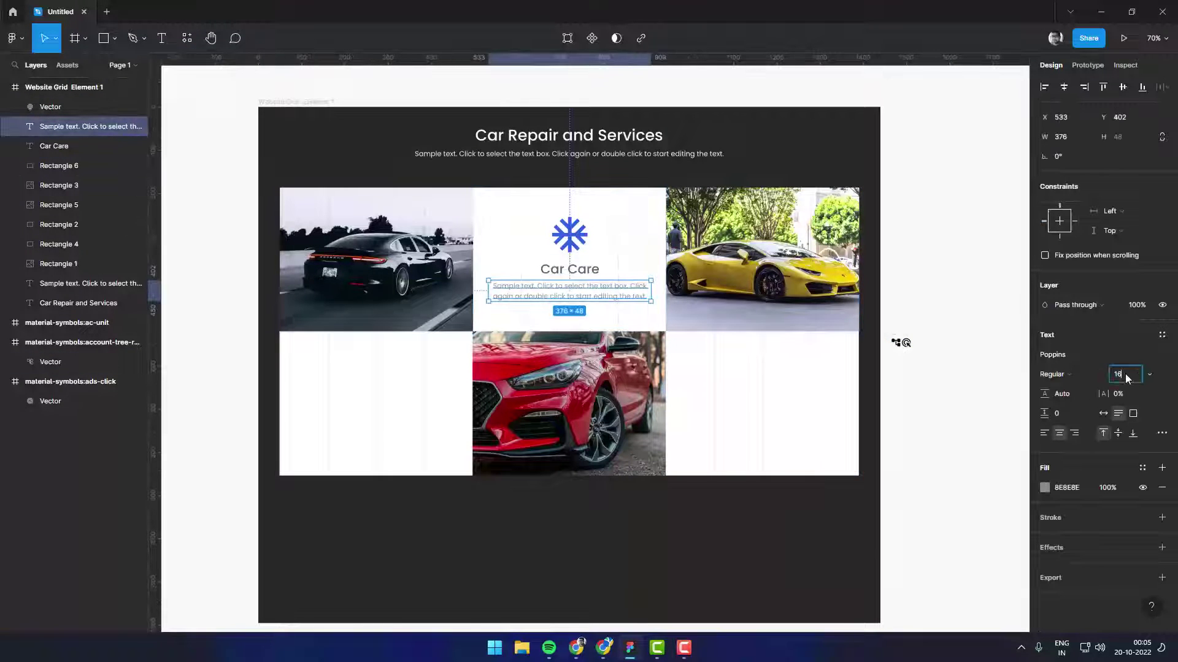
key("Return")
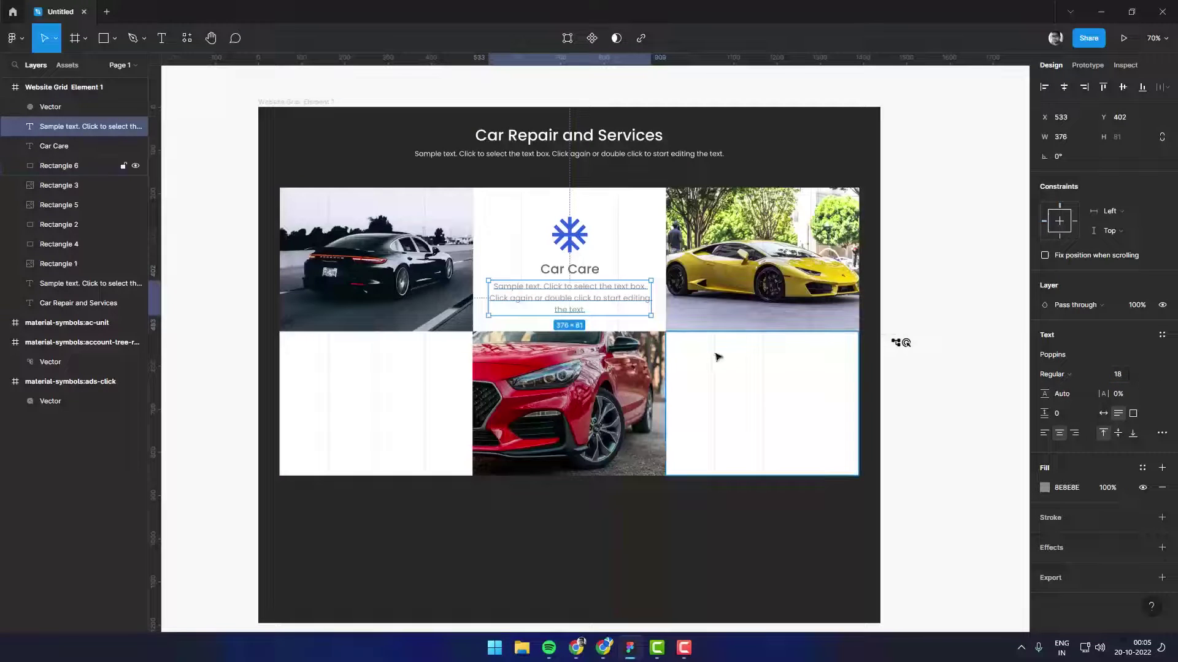
left_click_drag(651, 293, 641, 293)
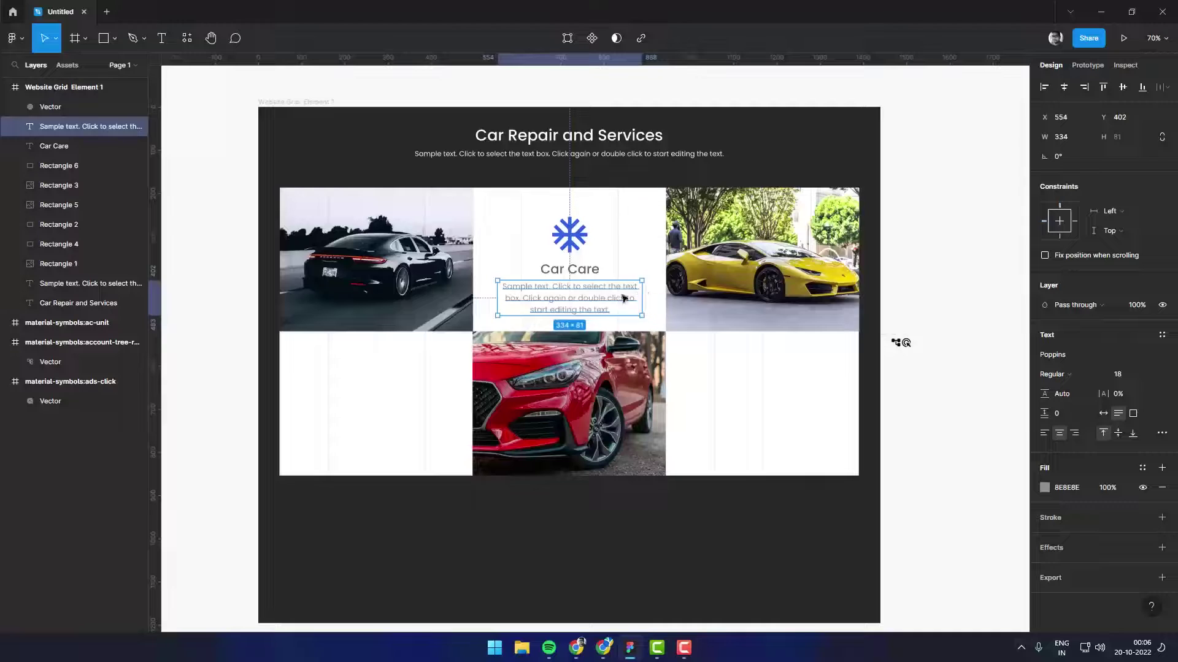
Step: Copy the Car Care heading and paragraph into the lower-right white cell
left_click(582, 273, "shift")
left_click(577, 246, "shift")
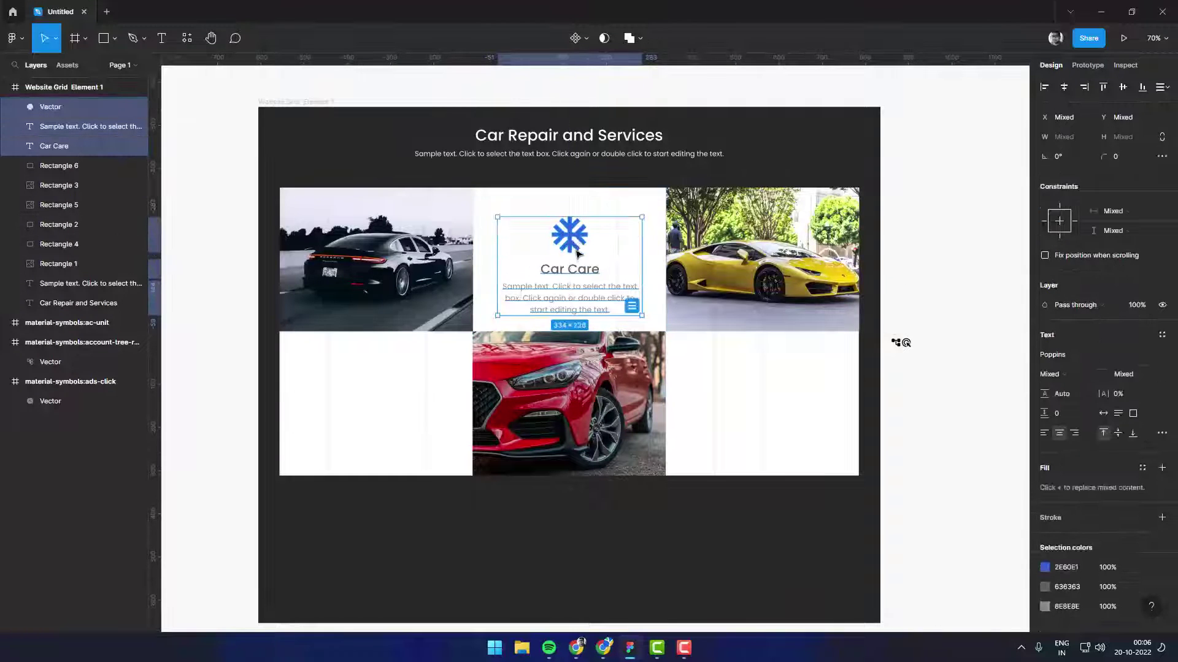
left_click(912, 249)
left_click(600, 296)
left_click(570, 269, "shift")
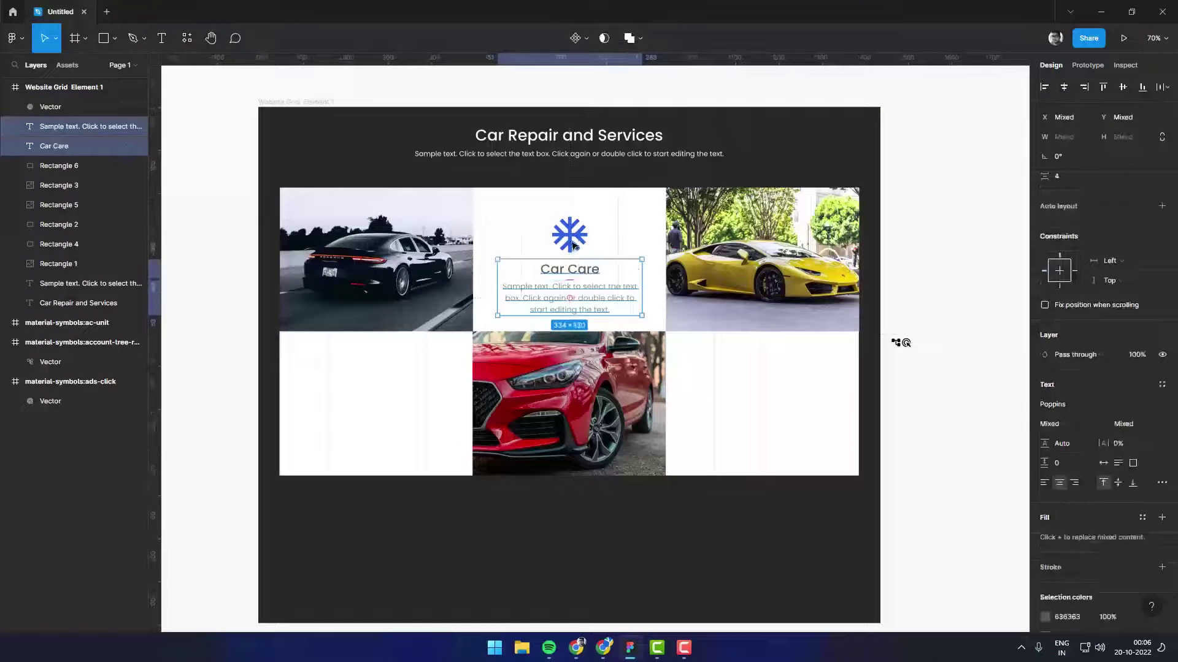
left_click(569, 235, "shift")
left_click(580, 271)
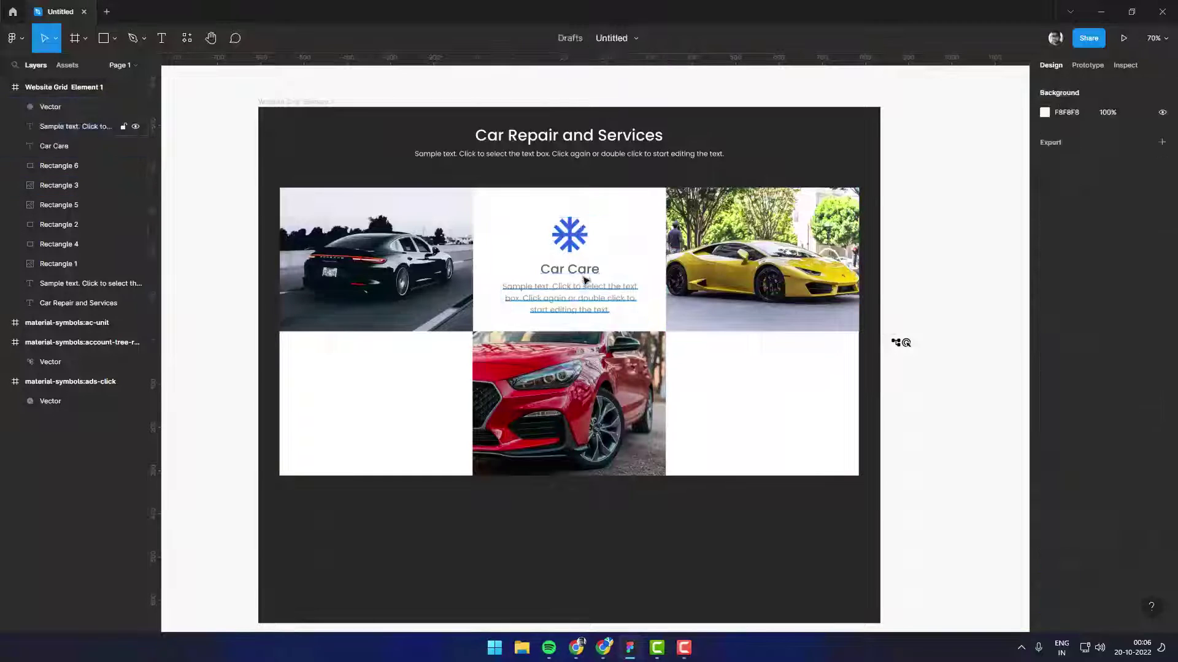
left_click(587, 301, "shift")
mouse_move(587, 300)
left_mouse_down()
mouse_move(791, 429)
mouse_move(387, 416)
mouse_move(409, 423)
left_mouse_up()
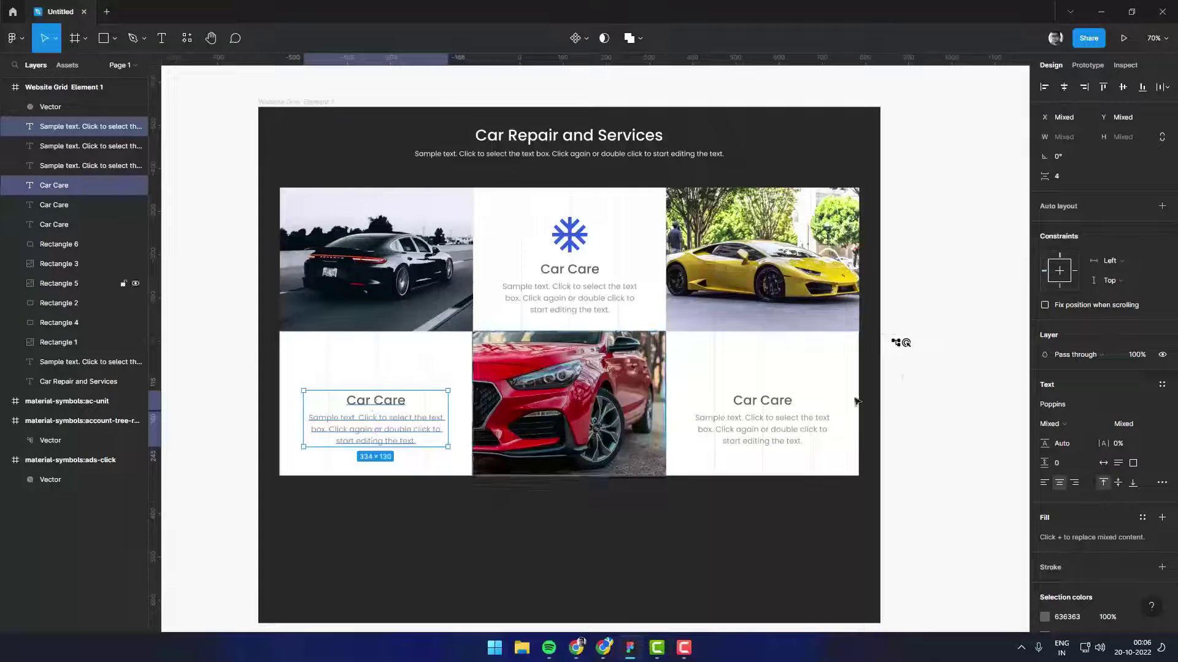
Step: Enlarge the ads-click icon to about 82×82 above the lower-right Car Care
left_click(906, 345)
mouse_move(908, 349)
left_mouse_down()
mouse_move(937, 372)
mouse_move(767, 376)
left_mouse_up()
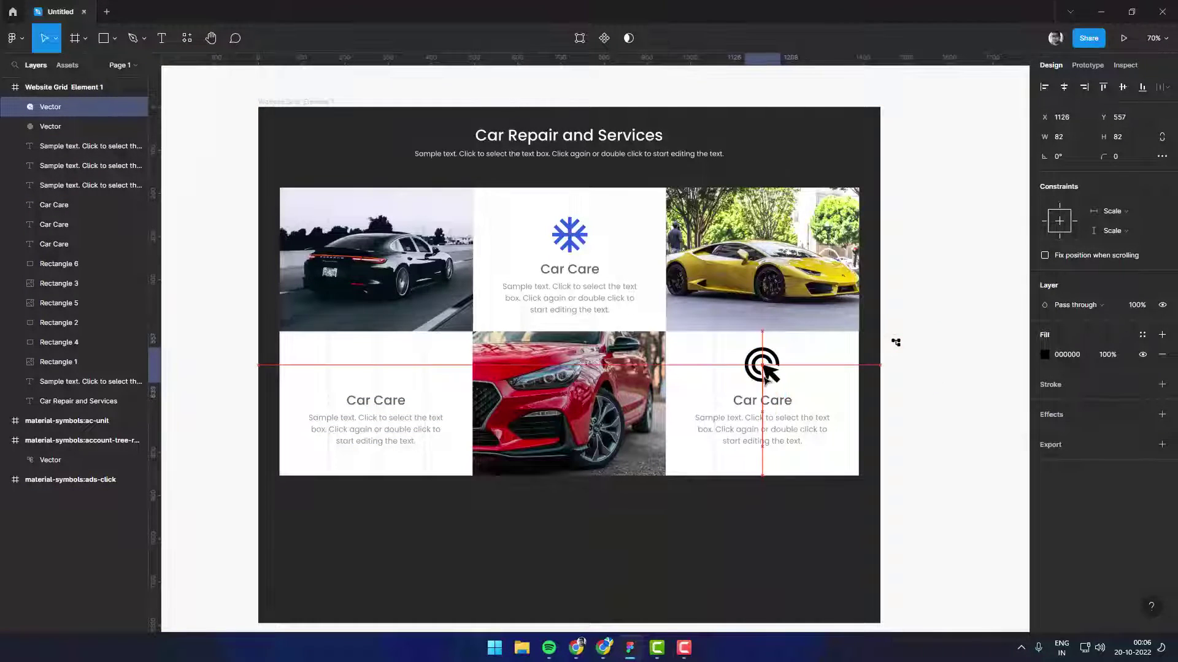
Step: Colour the ads-click icon blue 2E60E1
left_click(1046, 354)
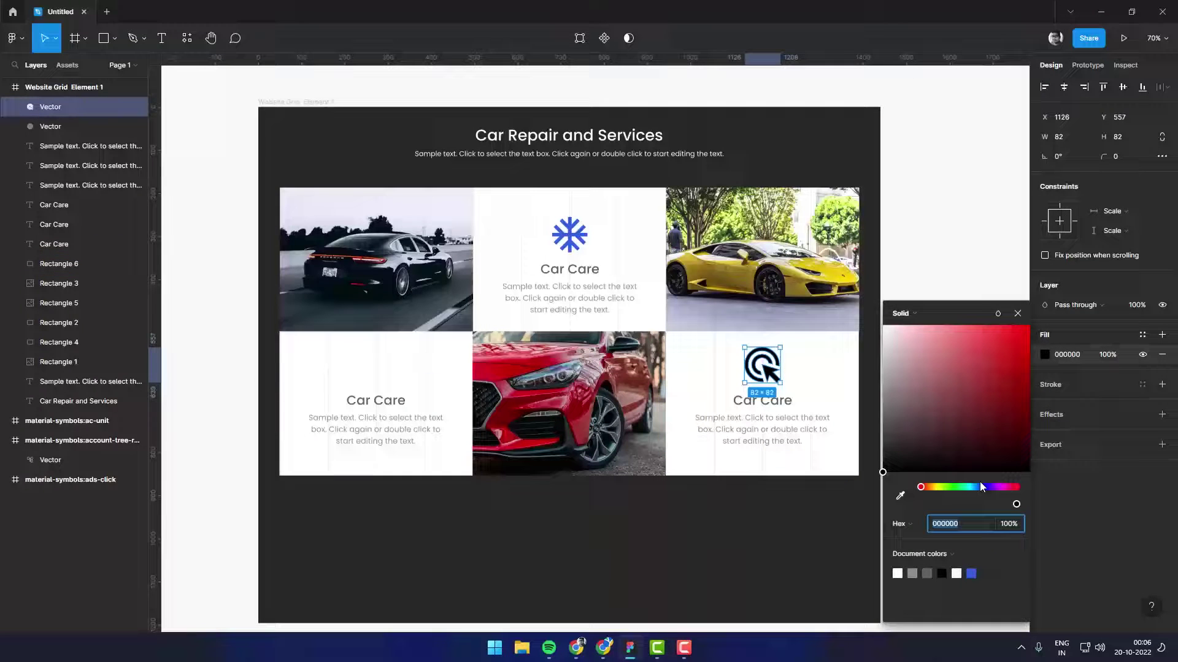
left_click(972, 574)
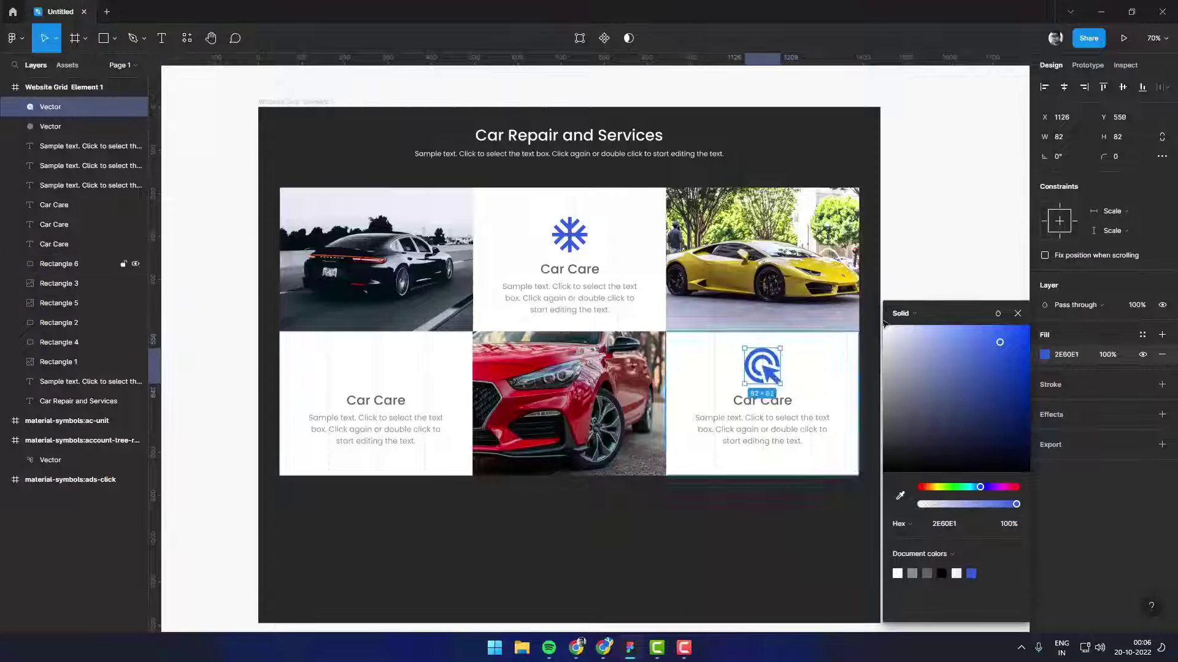
left_click(912, 289)
left_click(896, 342)
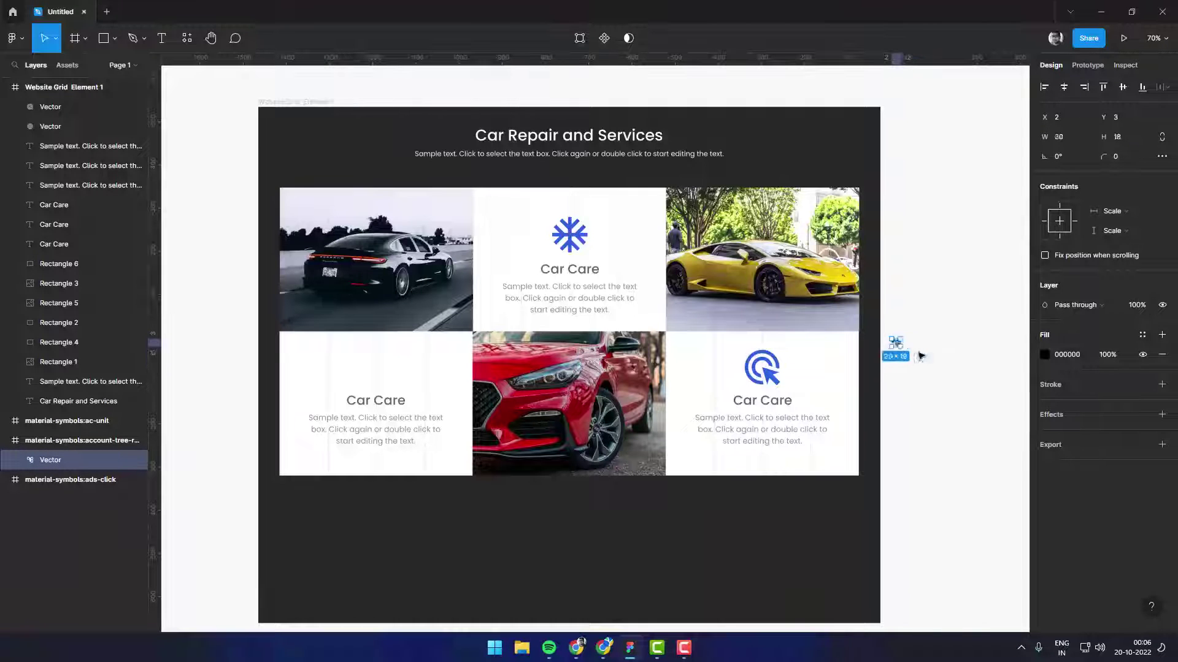
left_click(902, 345)
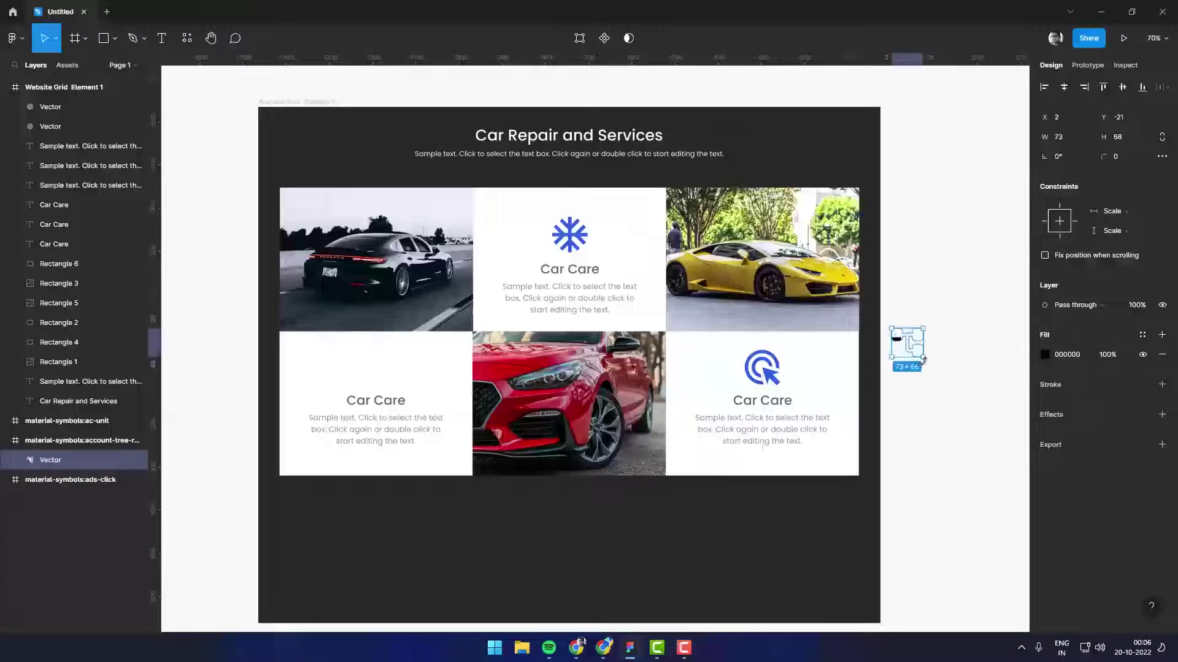
scroll(908, 343, "up", 3)
scroll(896, 342, "up", 3)
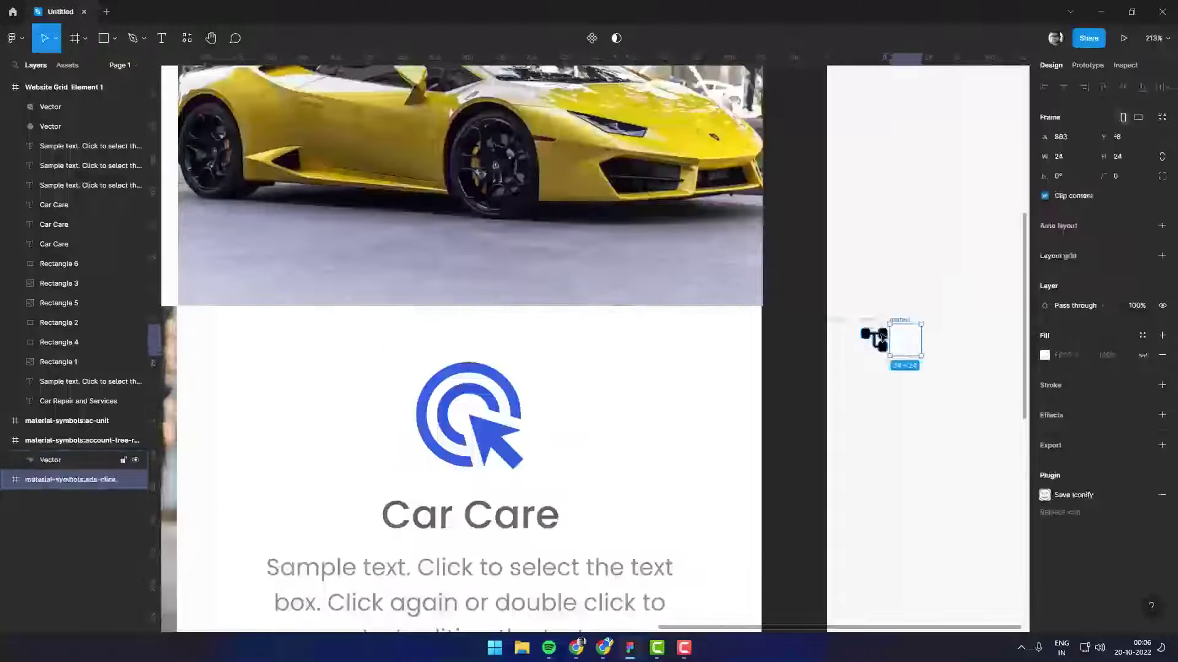
left_click(898, 368)
mouse_move(875, 374)
left_mouse_down()
mouse_move(977, 342)
mouse_move(710, 397)
mouse_move(891, 350)
left_mouse_up()
Step: Paste the account-tree icon above the lower-left Car Care, size it 62×56 and colour it 2E60E1
key("ctrl+v")
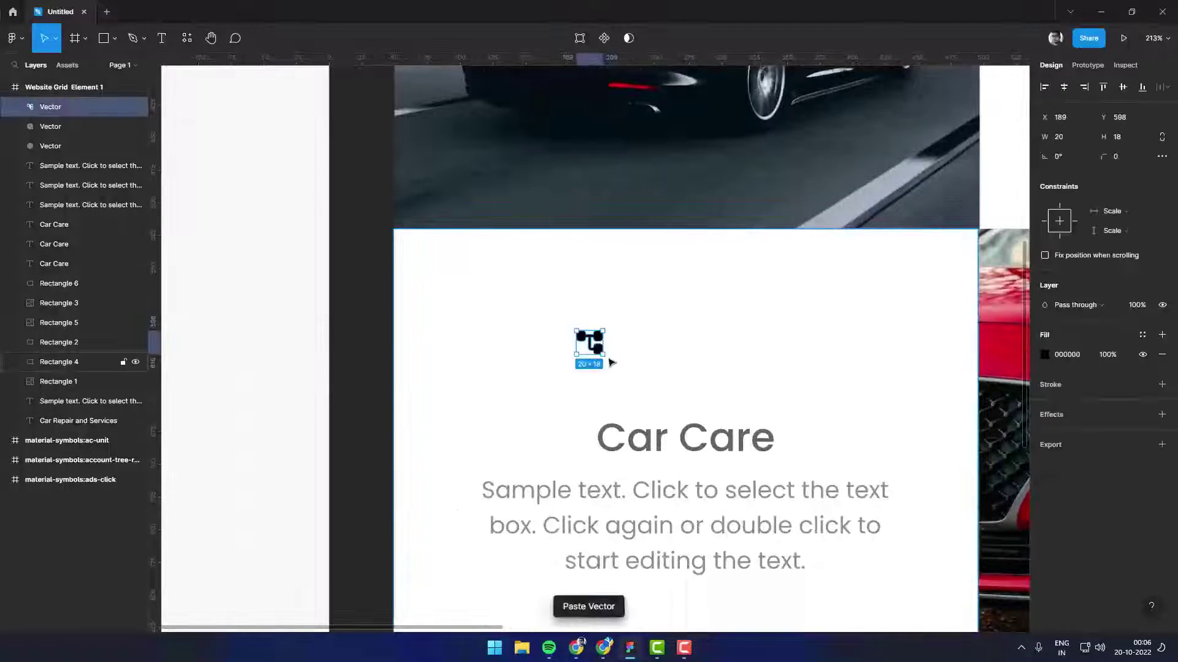
left_click_drag(664, 393, 689, 428)
mouse_move(675, 356)
left_mouse_down()
mouse_move(728, 328)
mouse_move(727, 314)
mouse_move(712, 338)
left_mouse_up()
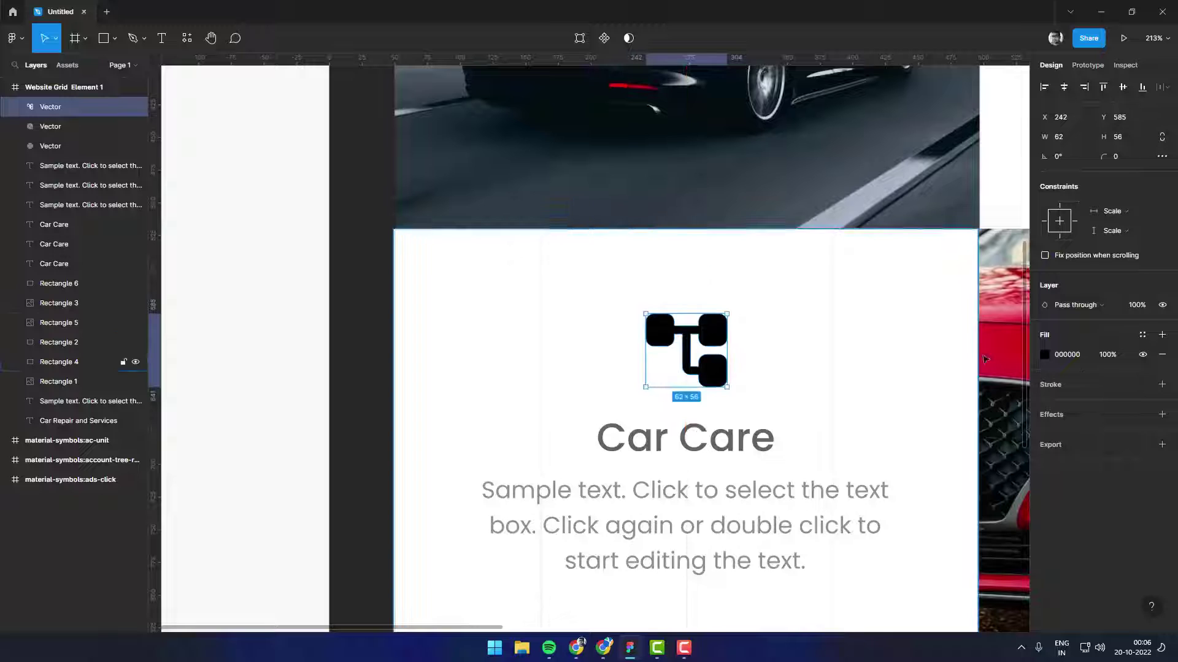
left_click(1044, 355)
left_click(941, 574)
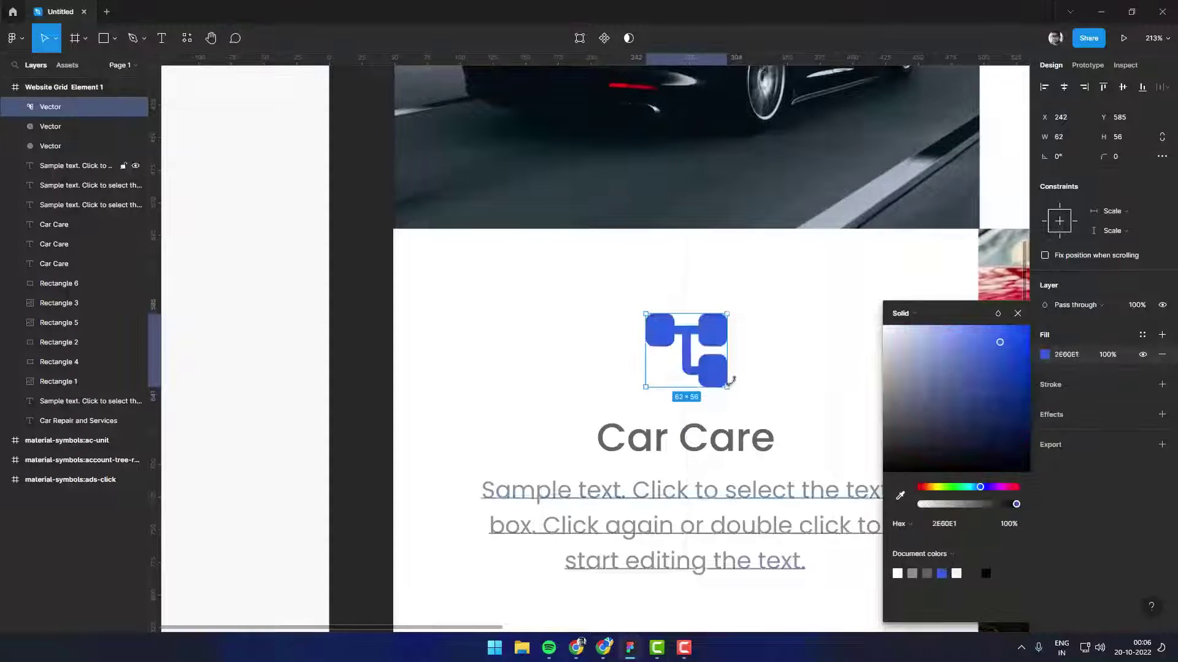
scroll(732, 372, "down", 3)
scroll(731, 372, "down", 2)
scroll(744, 360, "down", 3)
scroll(751, 331, "down", 2)
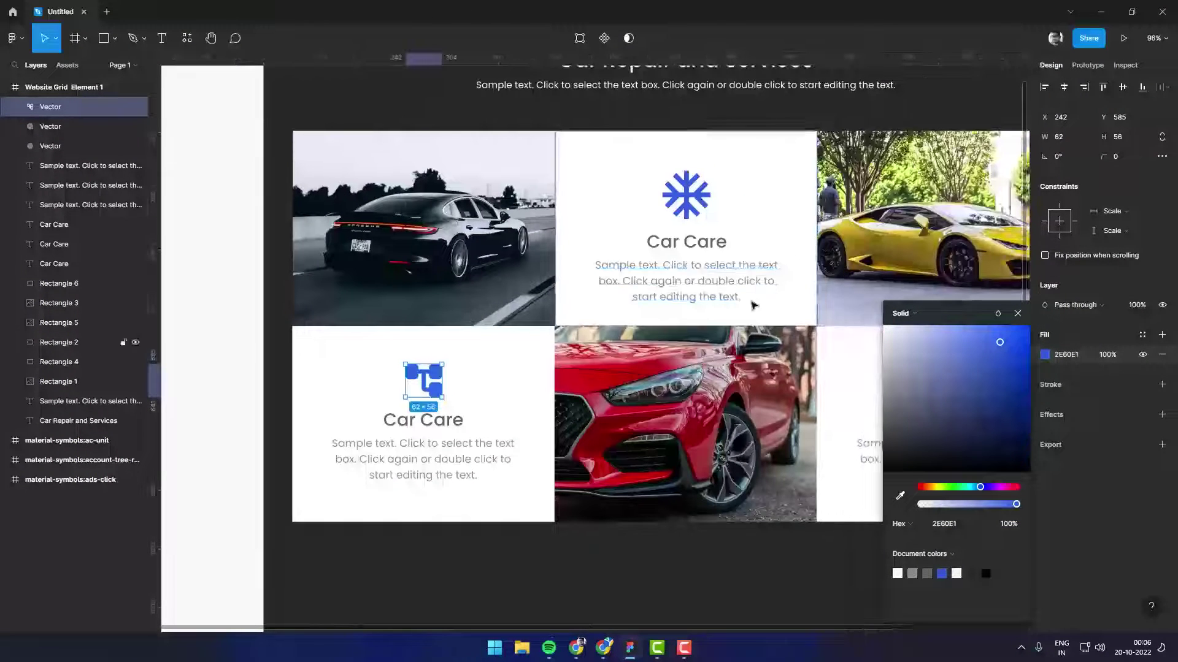
scroll(779, 289, "down", 2)
scroll(902, 229, "right", 5)
left_click(881, 253)
scroll(947, 260, "left", 2)
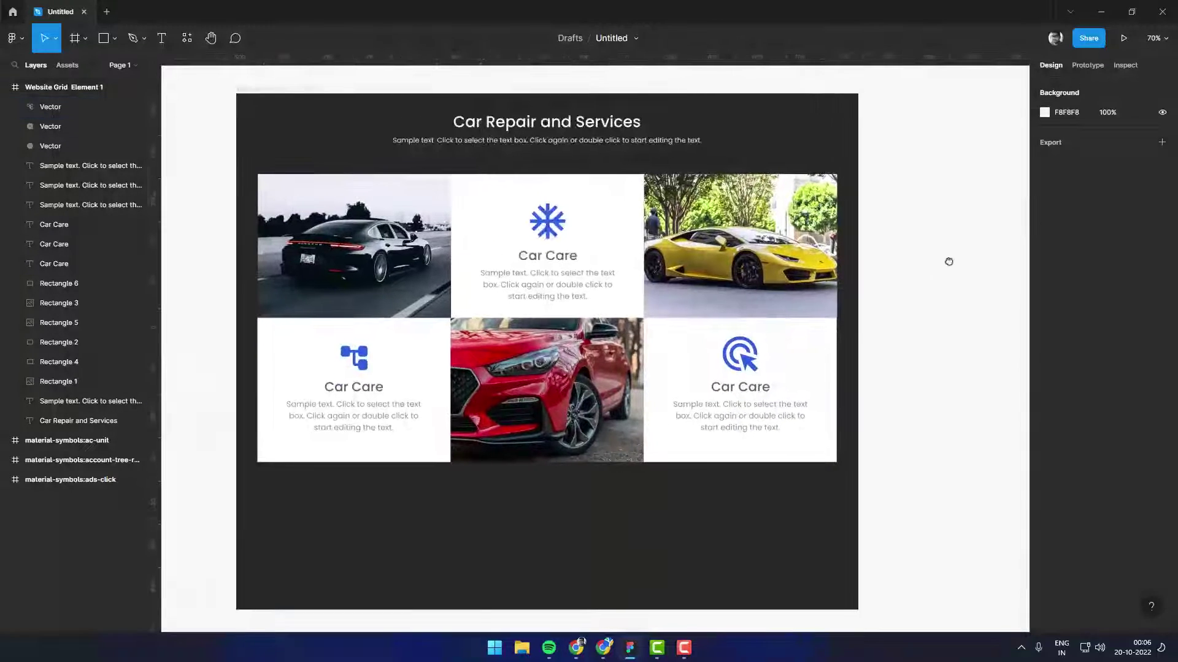
scroll(952, 262, "left", 2)
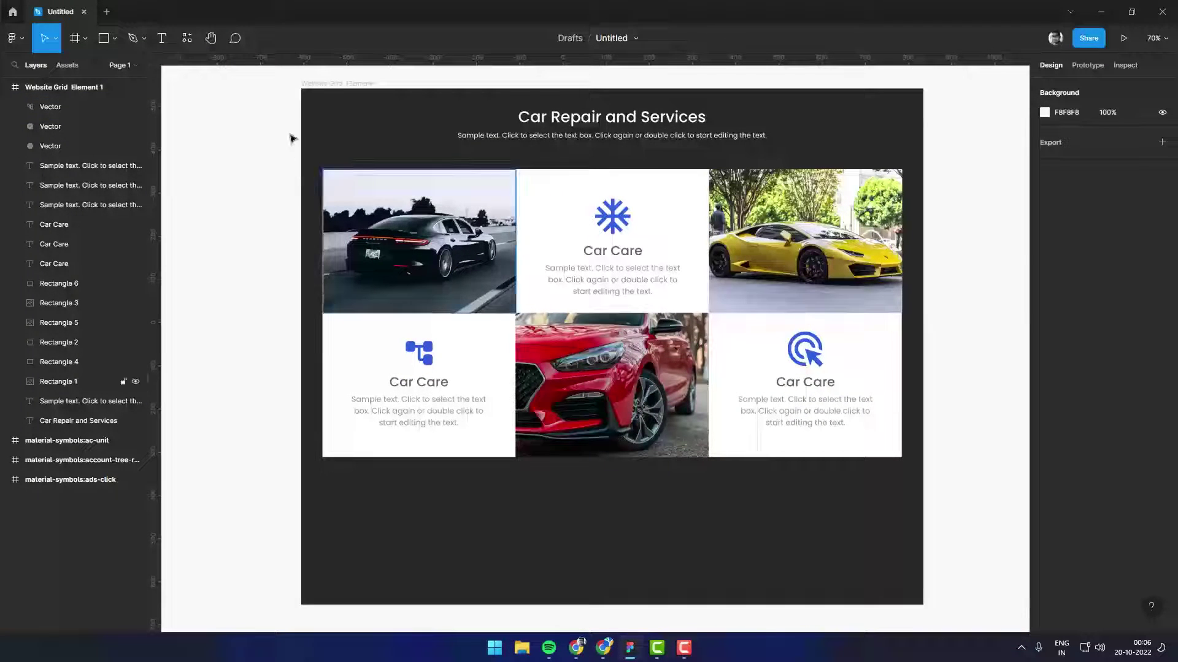
Step: Shorten Website Grid Element 1 to a height of 921 so it hugs the grid
left_click(331, 83)
left_click_drag(616, 606, 615, 493)
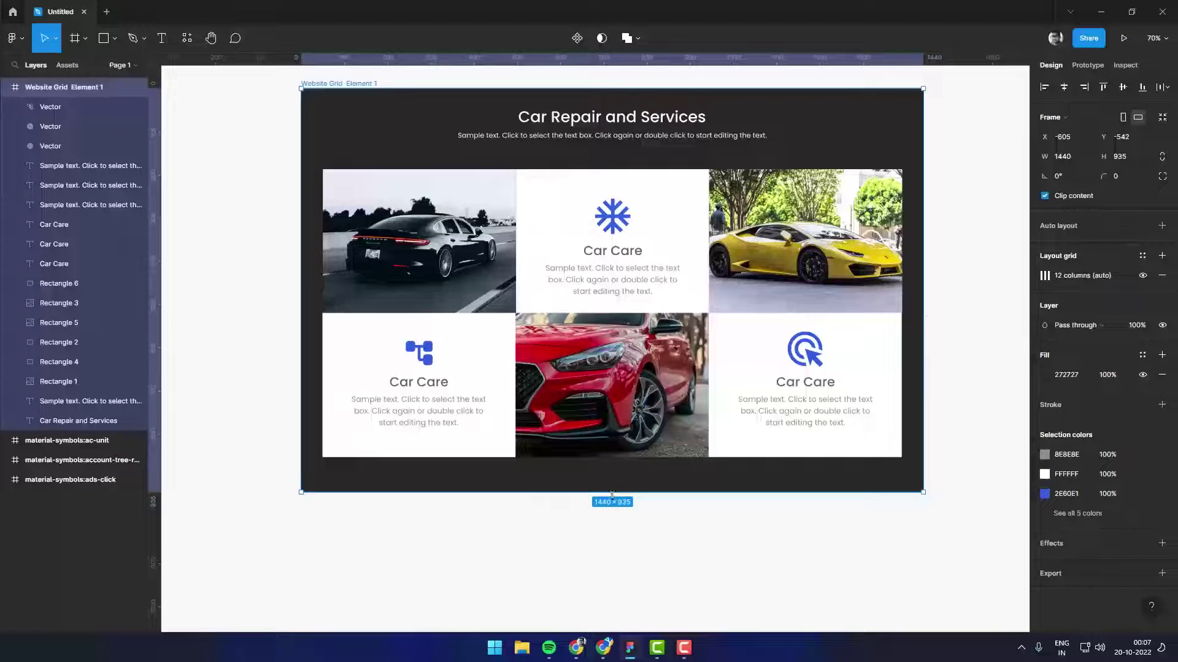
left_click_drag(612, 492, 611, 482)
left_click(628, 525)
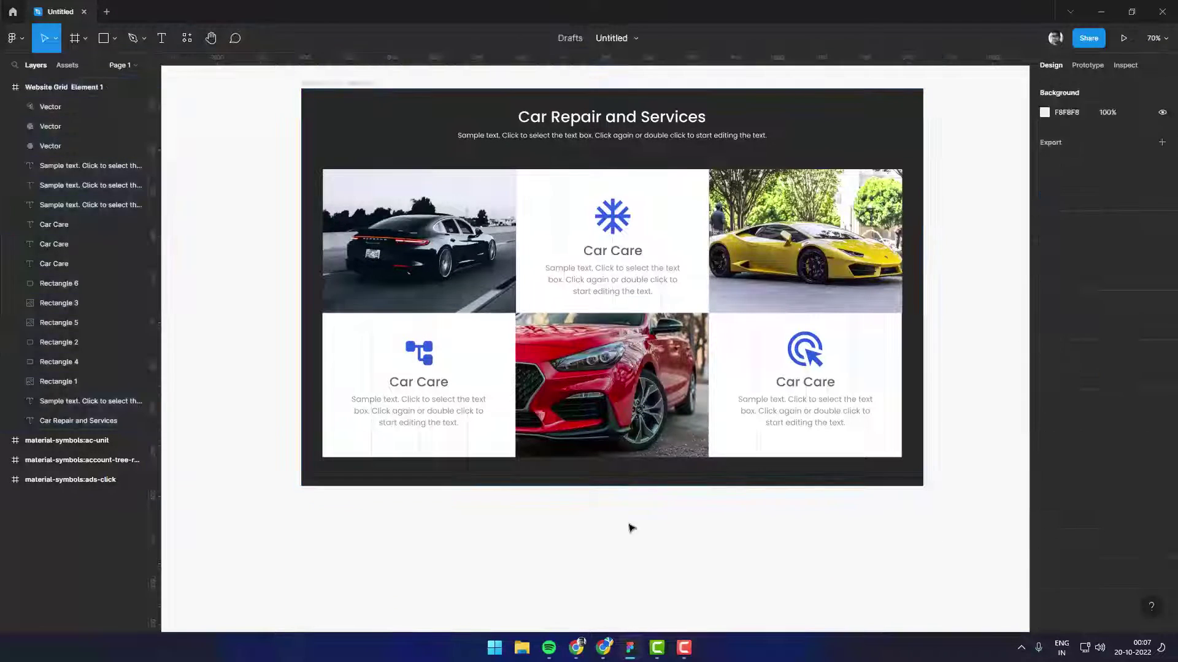
scroll(630, 526, "down", 1)
left_click_drag(920, 313, 864, 309)
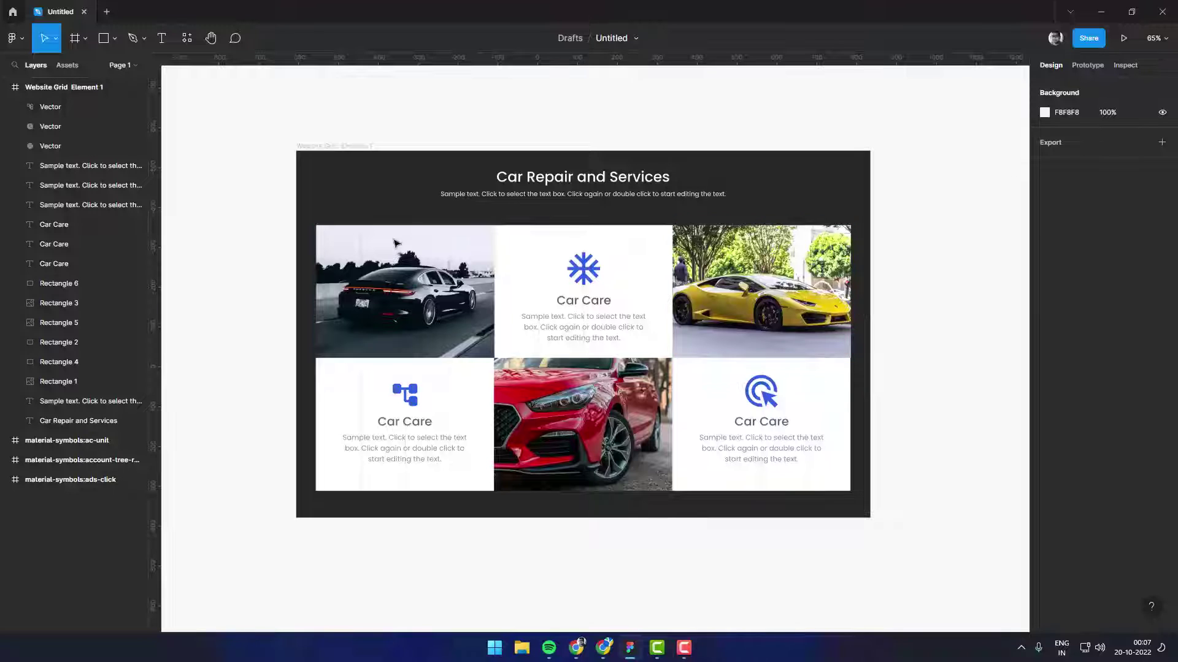
Step: Collapse the frame's layers and delete the three leftover material-symbols icon layers
left_click(327, 146)
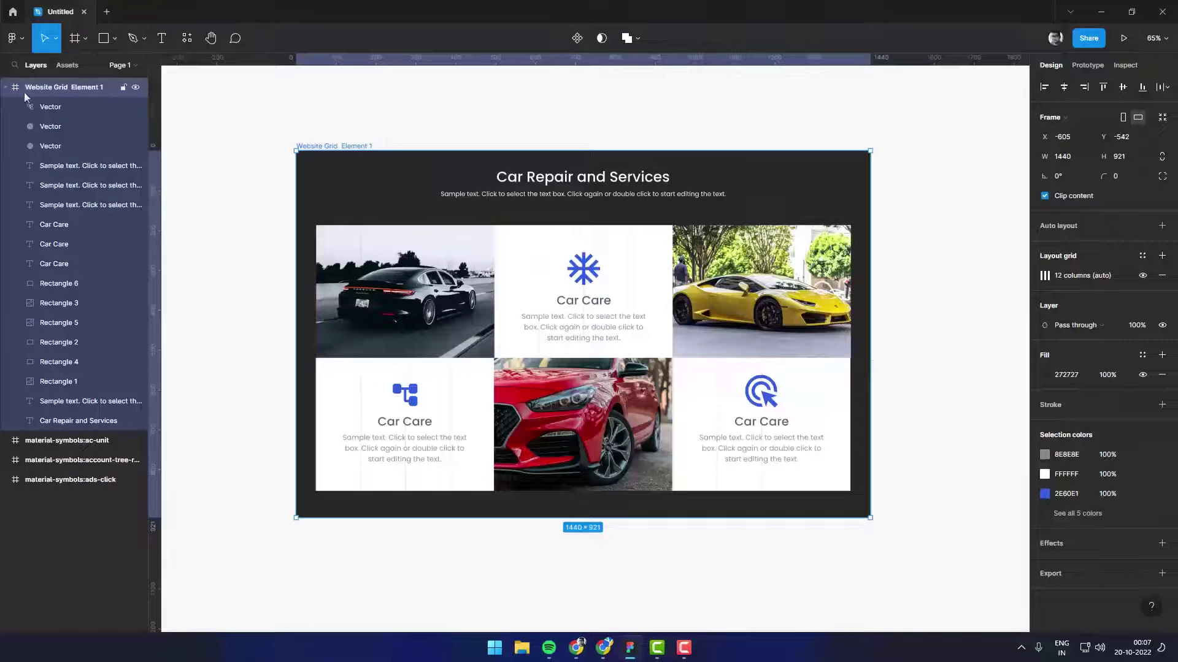
left_click(6, 87)
scroll(515, 117, "down", 2)
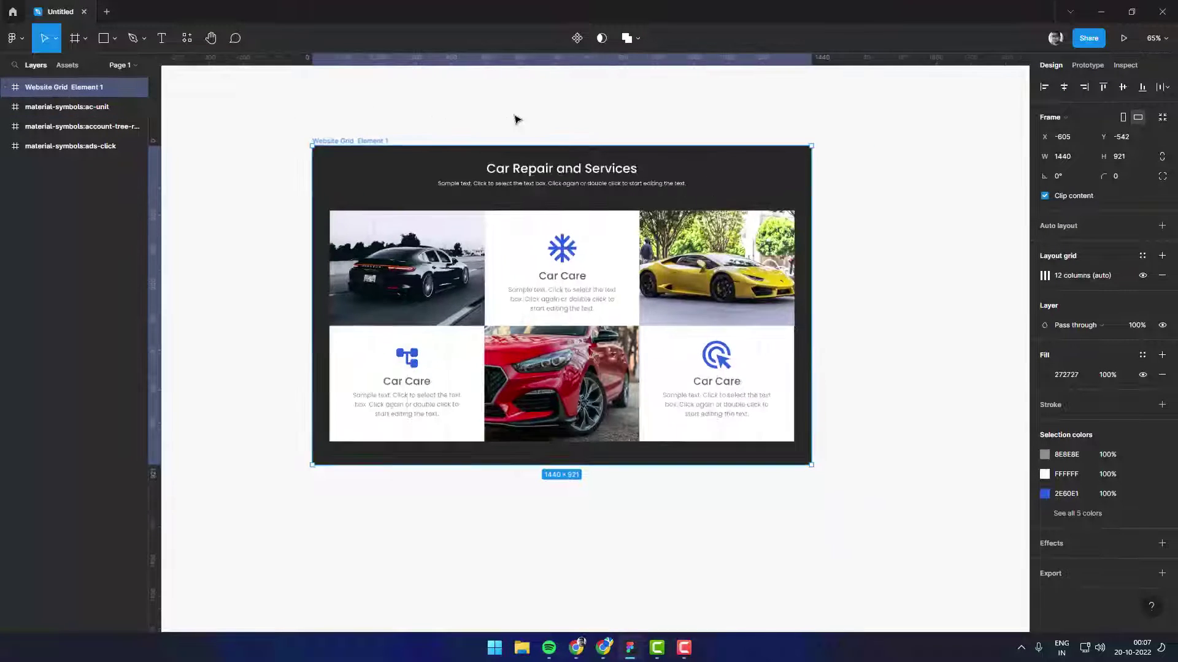
left_click(515, 117)
left_click(68, 107)
left_click(84, 147, "shift")
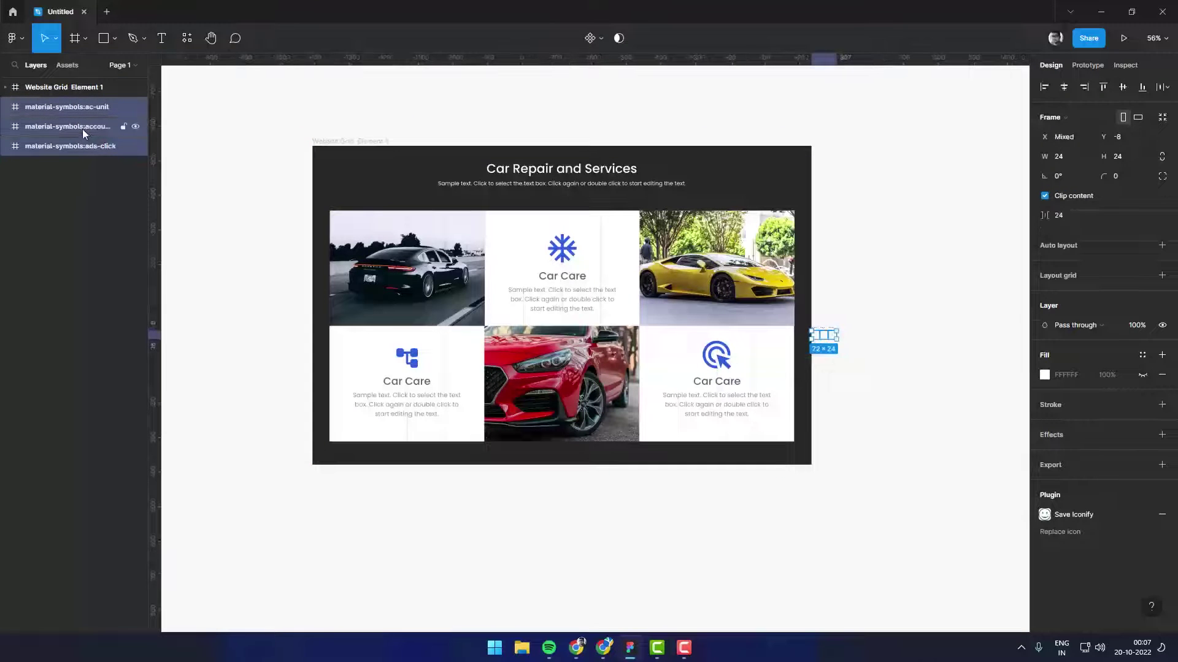
key("Delete")
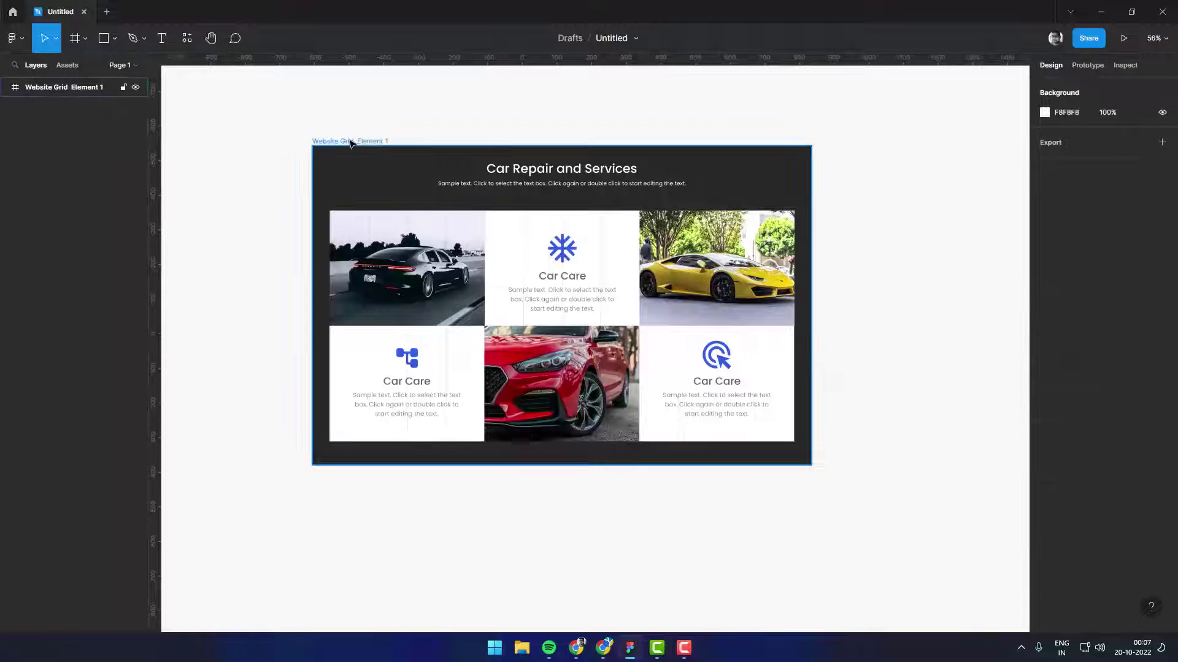
left_click_drag(349, 141, 235, 136)
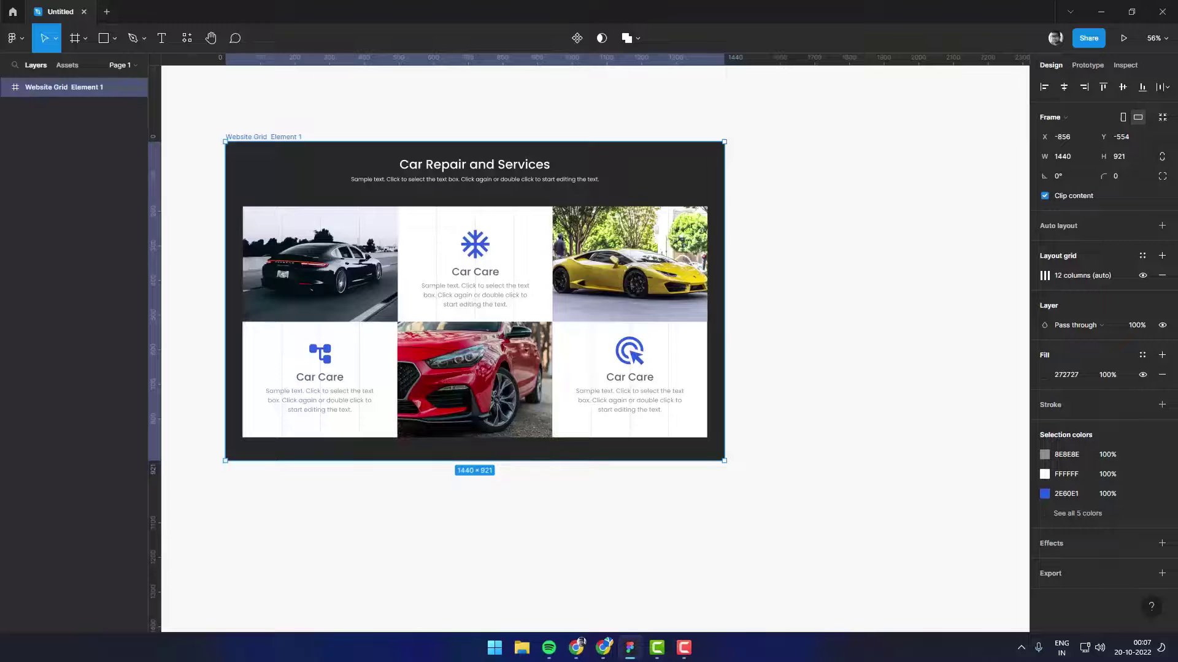
key("alt+Tab")
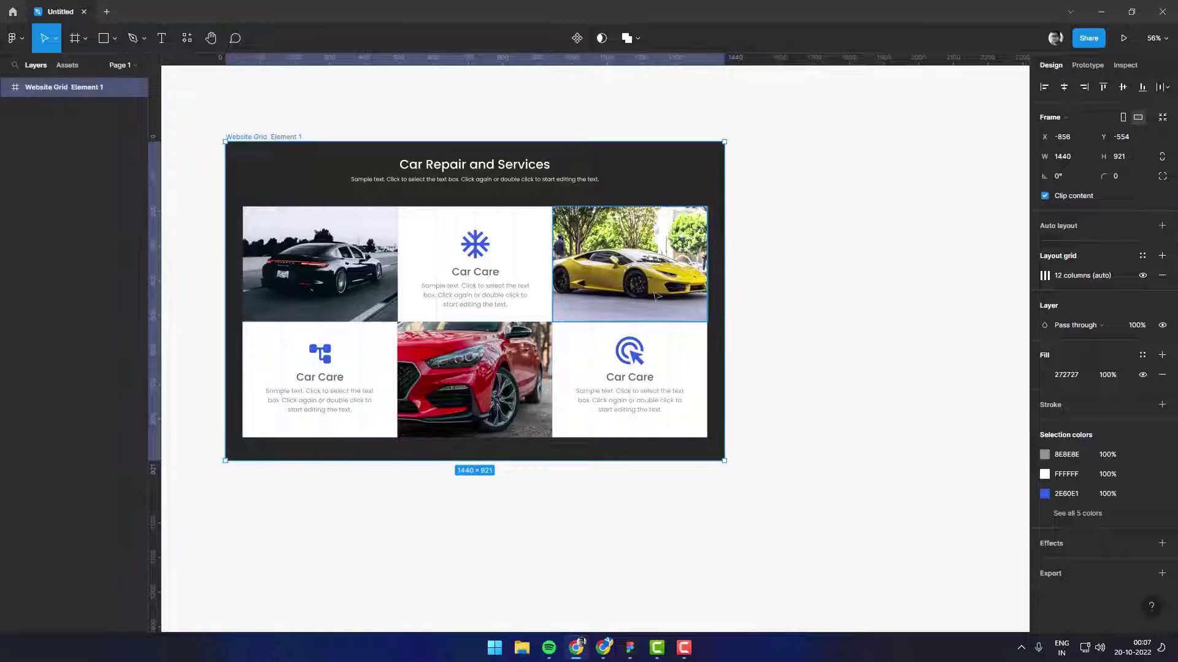
scroll(656, 284, "down", 2)
key("alt+Tab")
key("Escape")
left_click(359, 172)
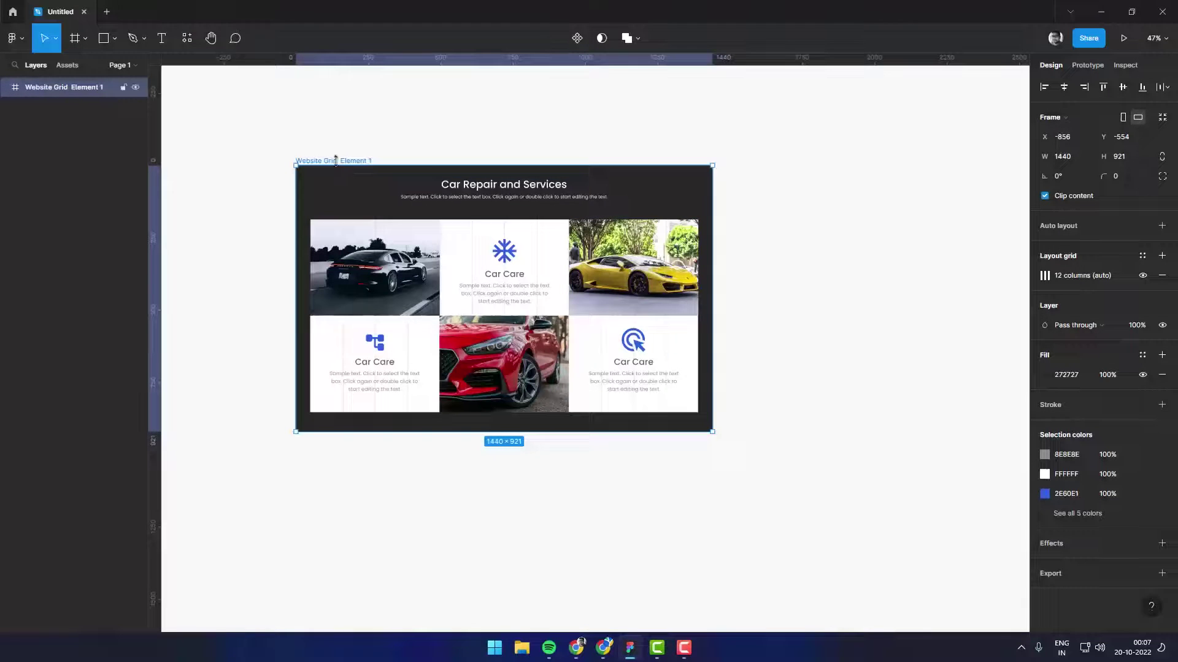
Step: Duplicate the grid frame to the right and delete all its contents
left_click_drag(347, 162, 788, 163)
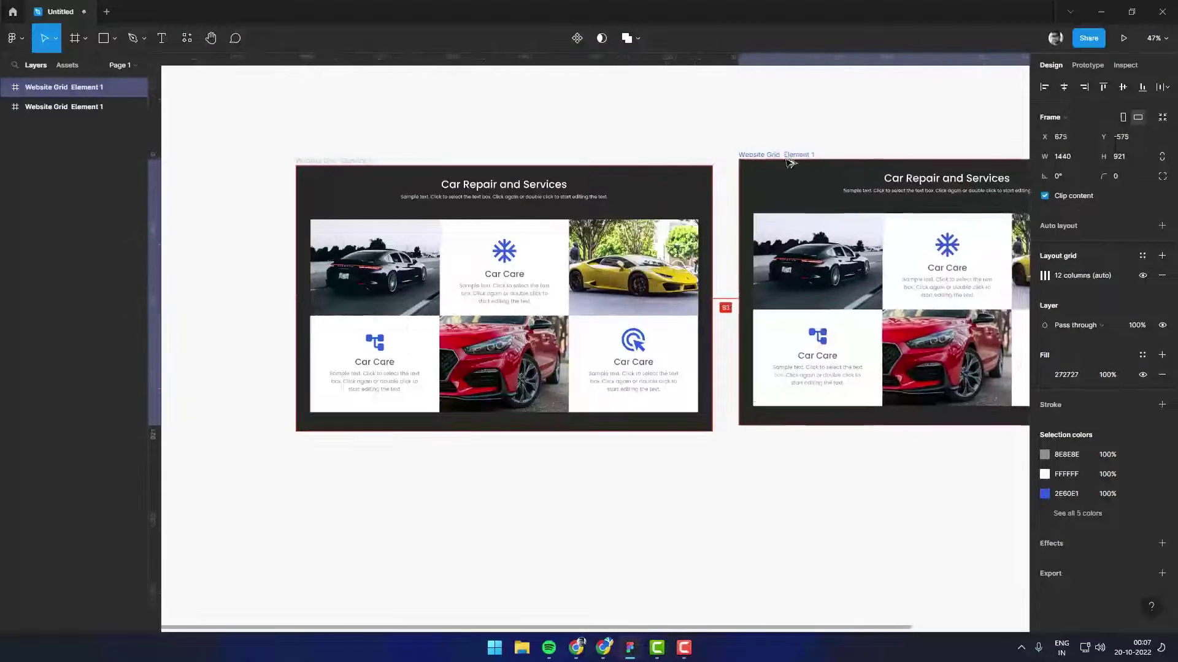
scroll(949, 131, "right", 3)
left_click_drag(948, 125, 603, 449)
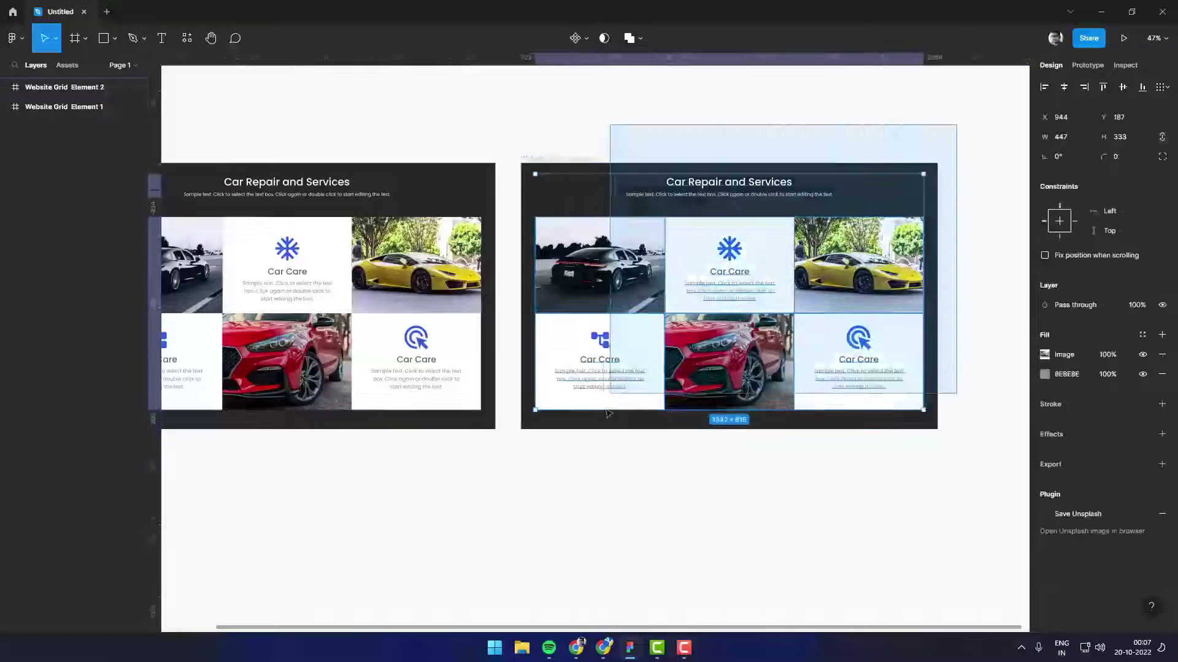
key("Delete")
left_click_drag(599, 306, 539, 307)
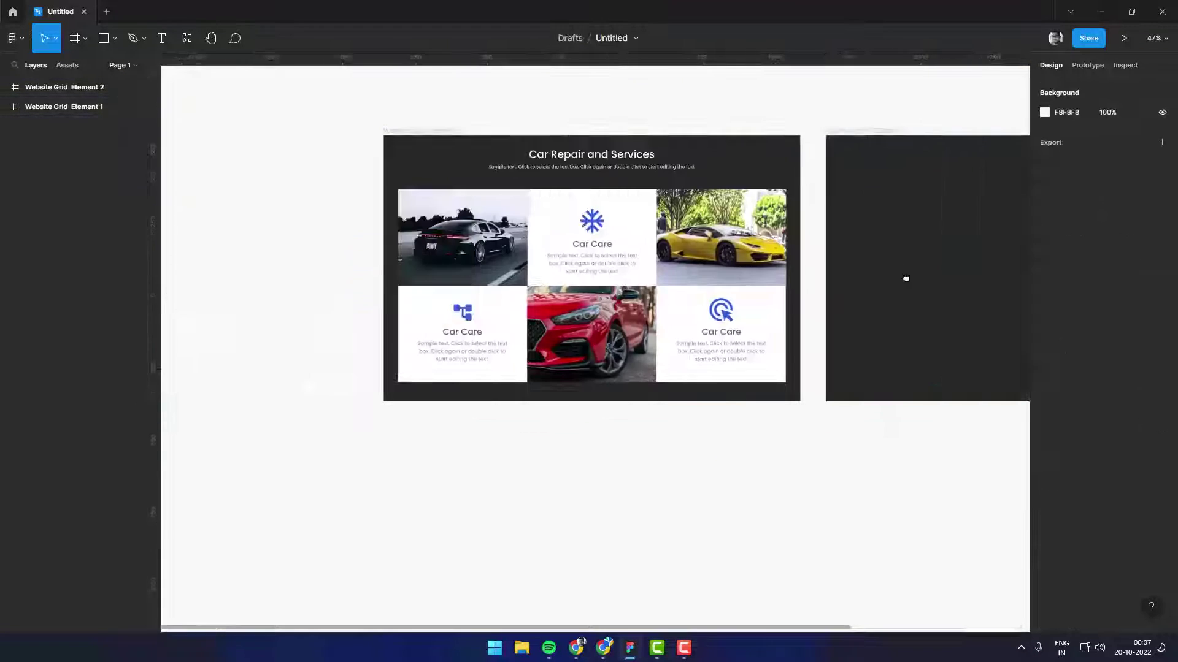
scroll(697, 284, "up", 2)
scroll(571, 278, "right", 1)
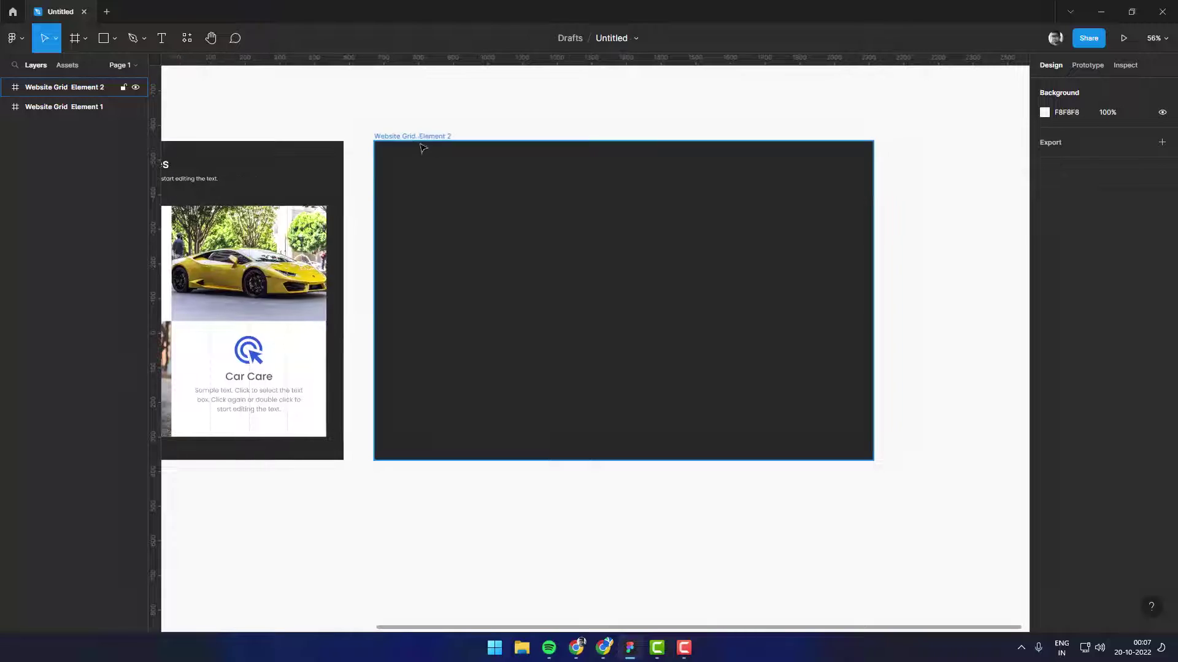
Step: Set the Website Grid Element 2 column grid gutter to 16
left_click(422, 138)
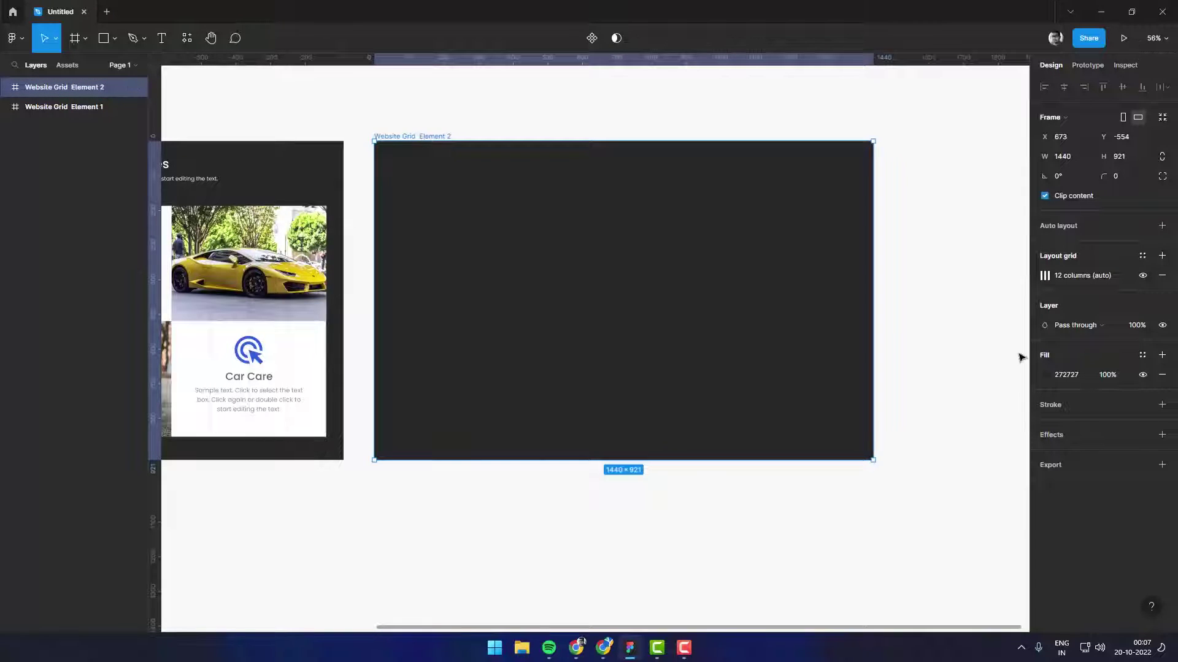
left_click(1044, 274)
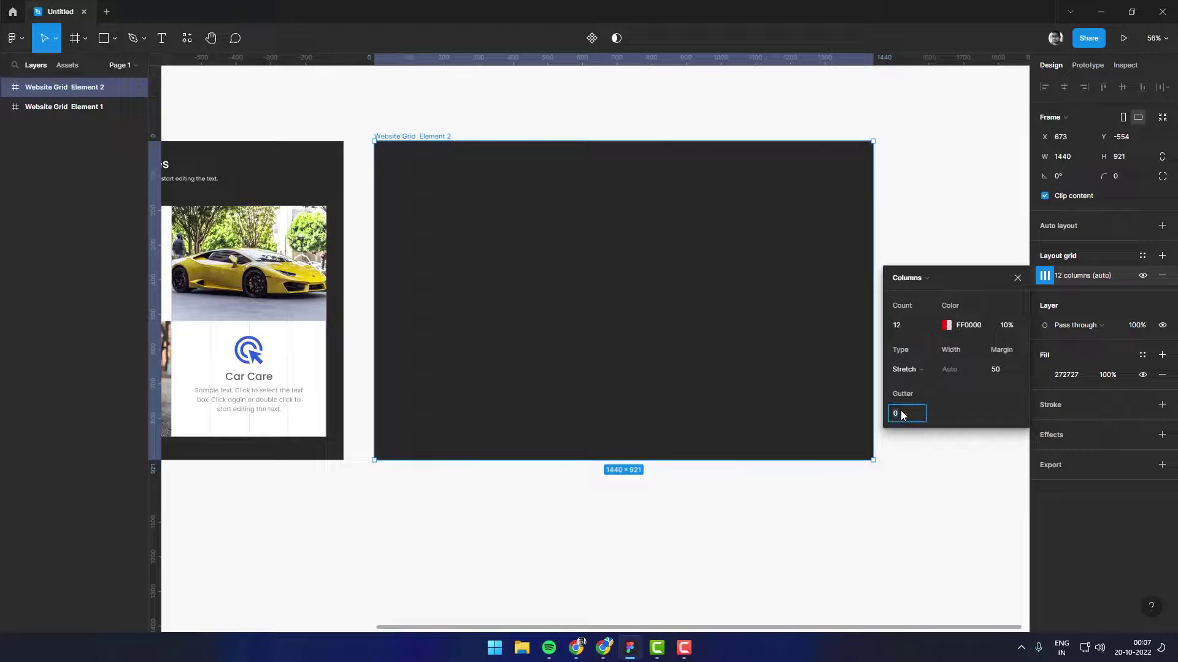
type("16")
key("Return")
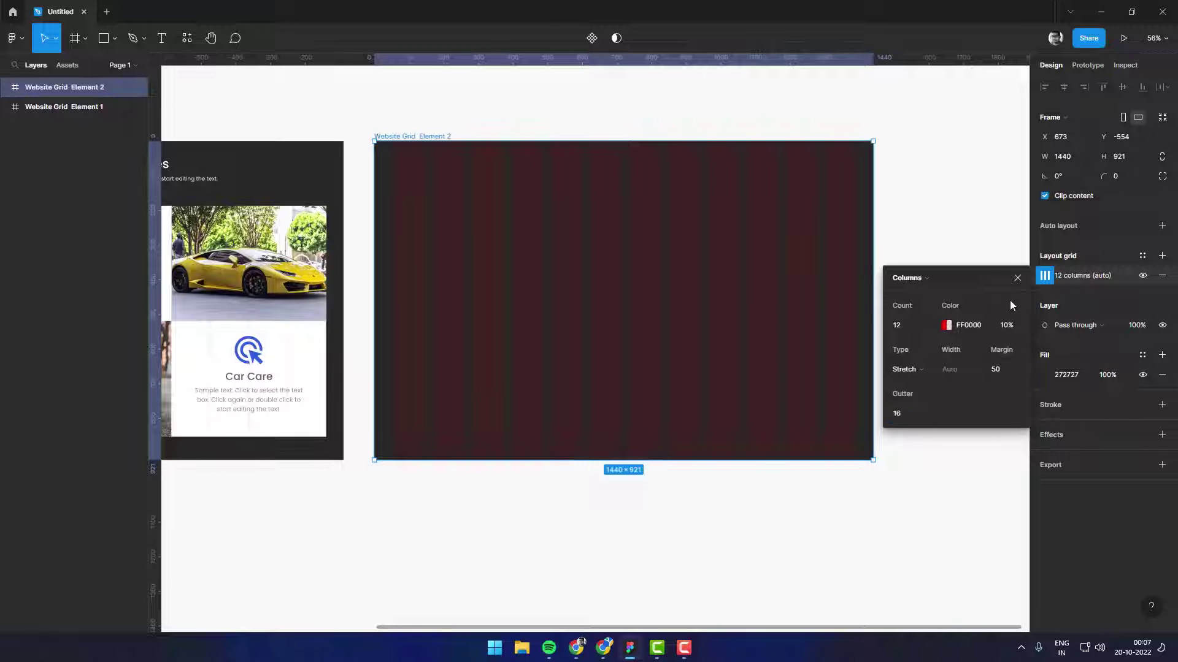
left_click(1018, 280)
left_click(969, 199)
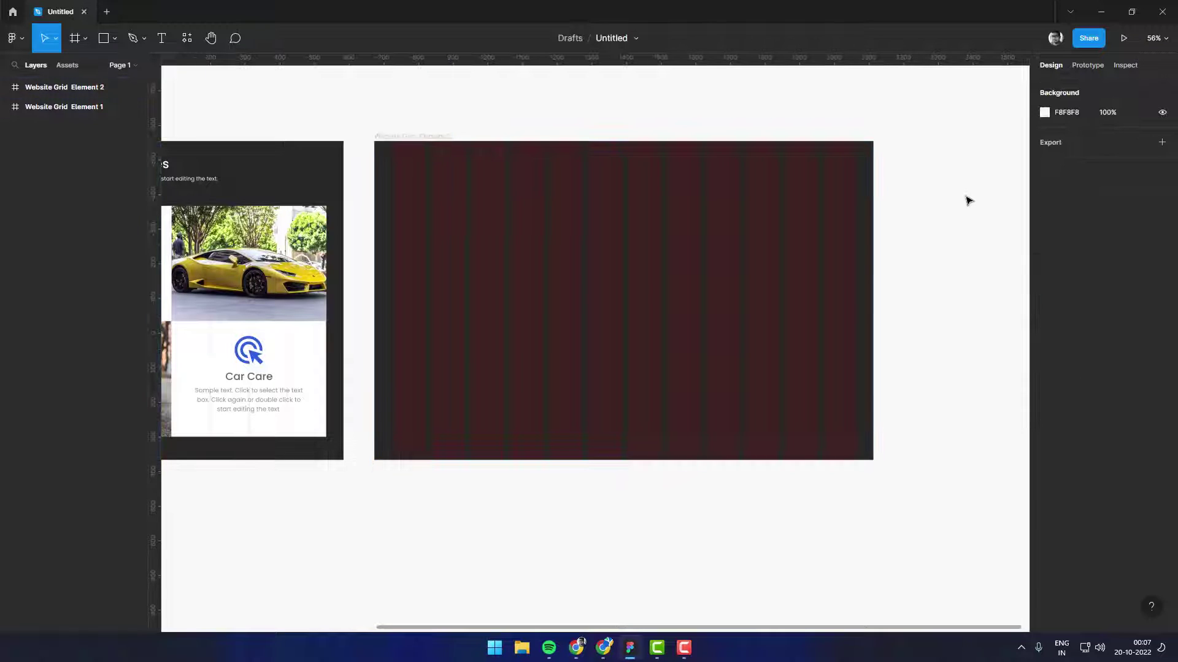
left_click(112, 38)
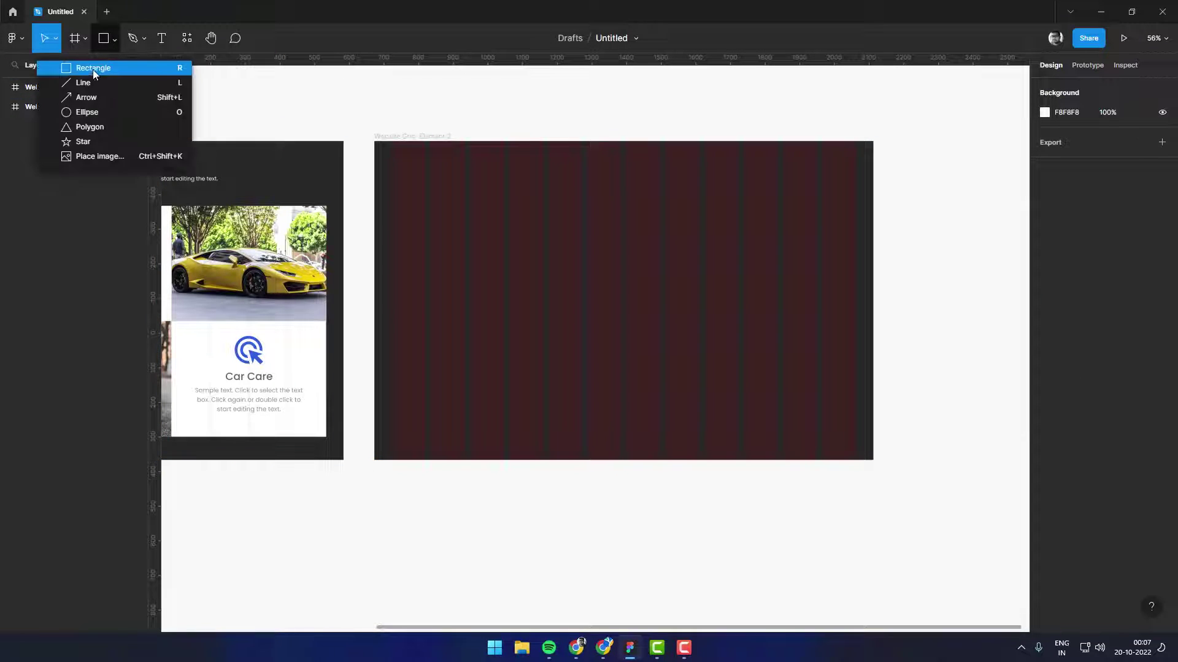
left_click(94, 69)
key("v")
left_click(414, 150)
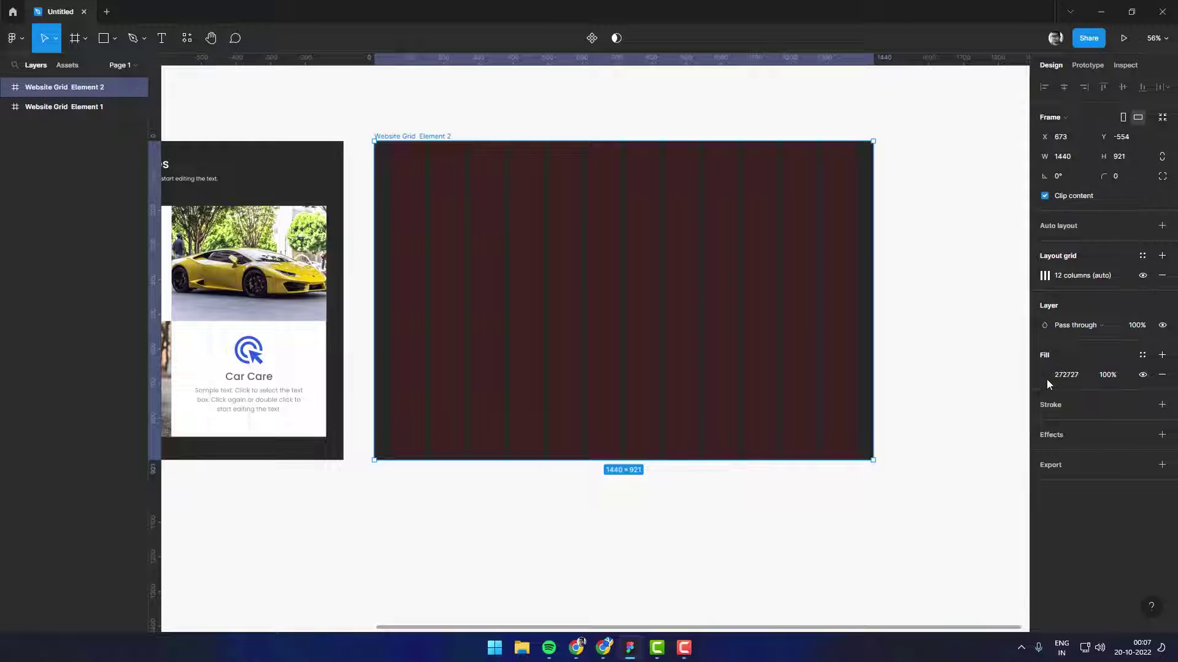
Step: Change the frame's fill to a very light grey F3F3F3
left_click(1045, 374)
left_click_drag(895, 343, 765, 297)
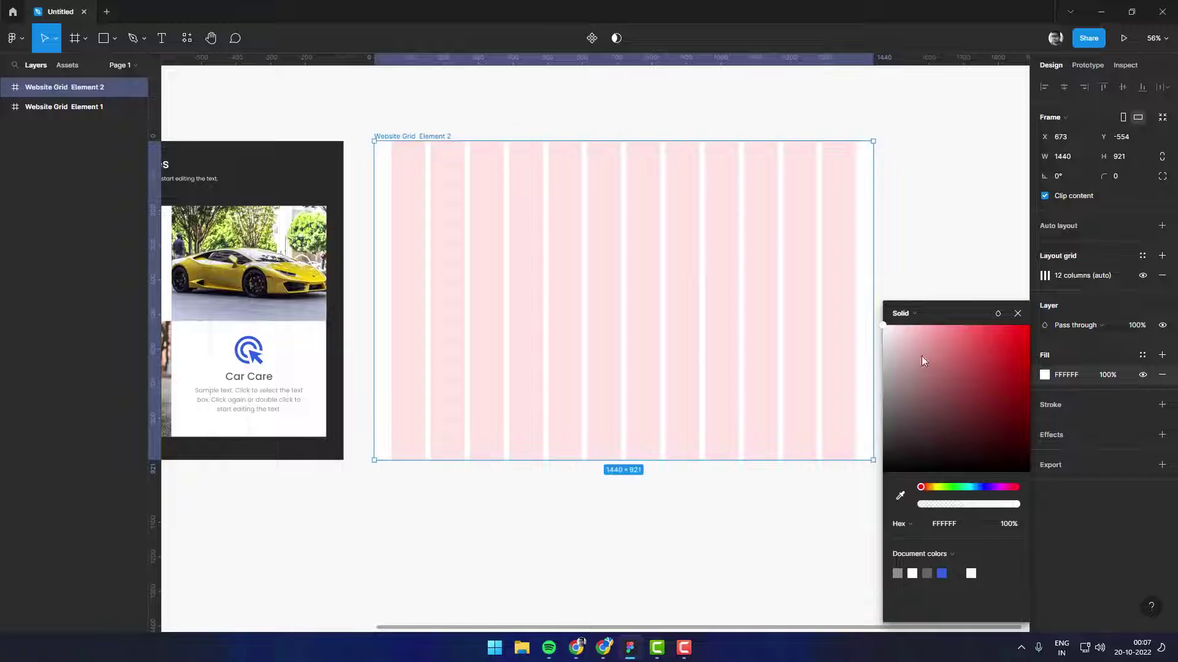
left_click(883, 337)
left_click(906, 239)
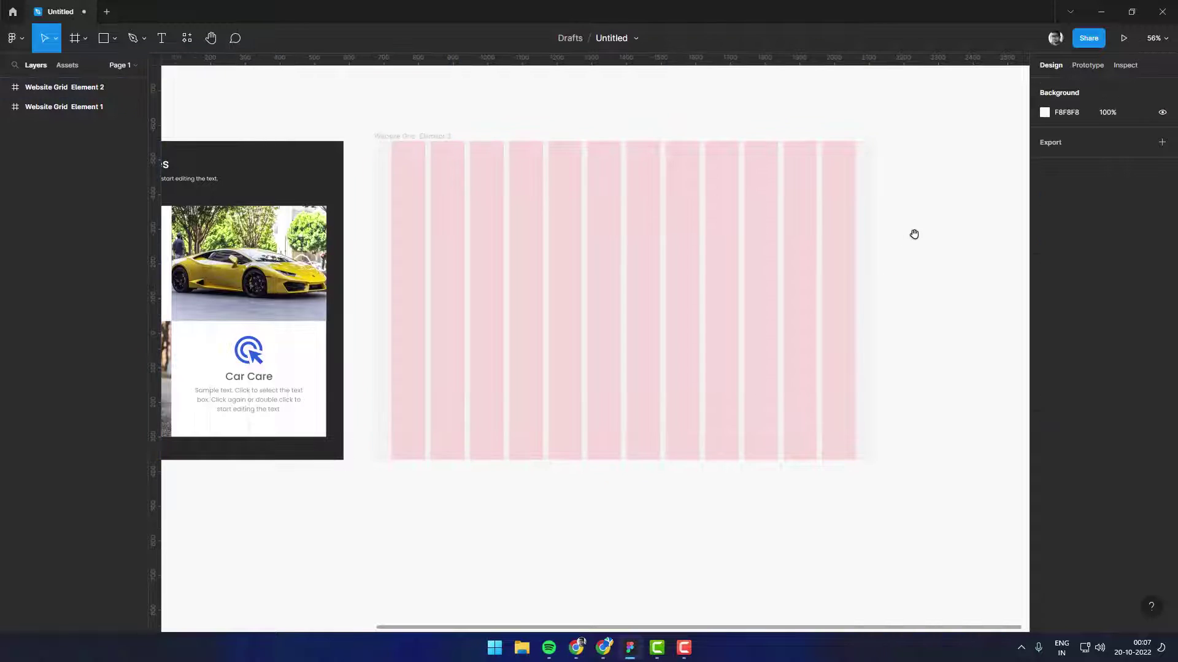
Step: Add a drop shadow to Website Grid Element 2 with blur 10 and 10% opacity
left_click(413, 139)
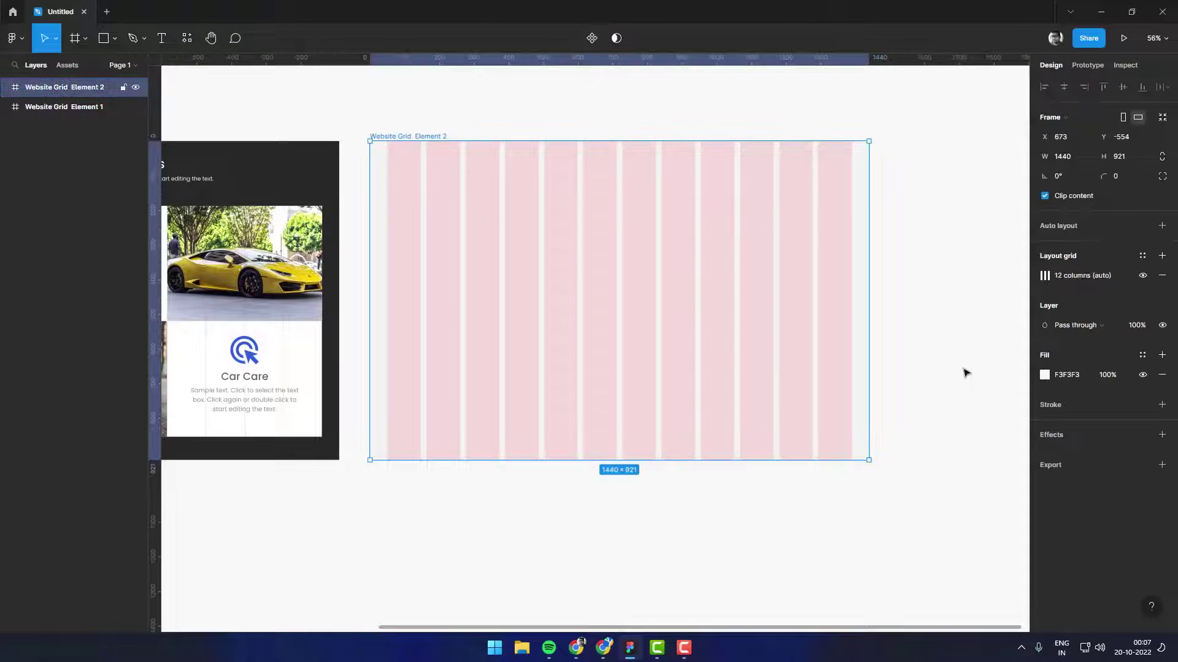
left_click(1048, 437)
left_click(1044, 454)
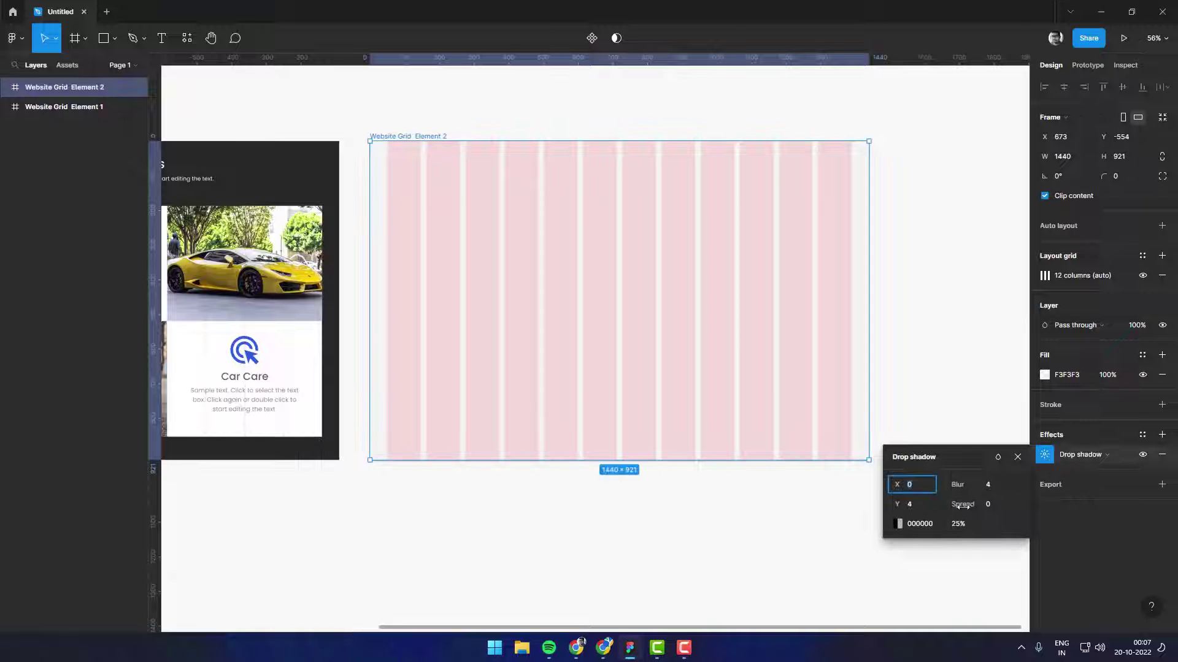
type("0")
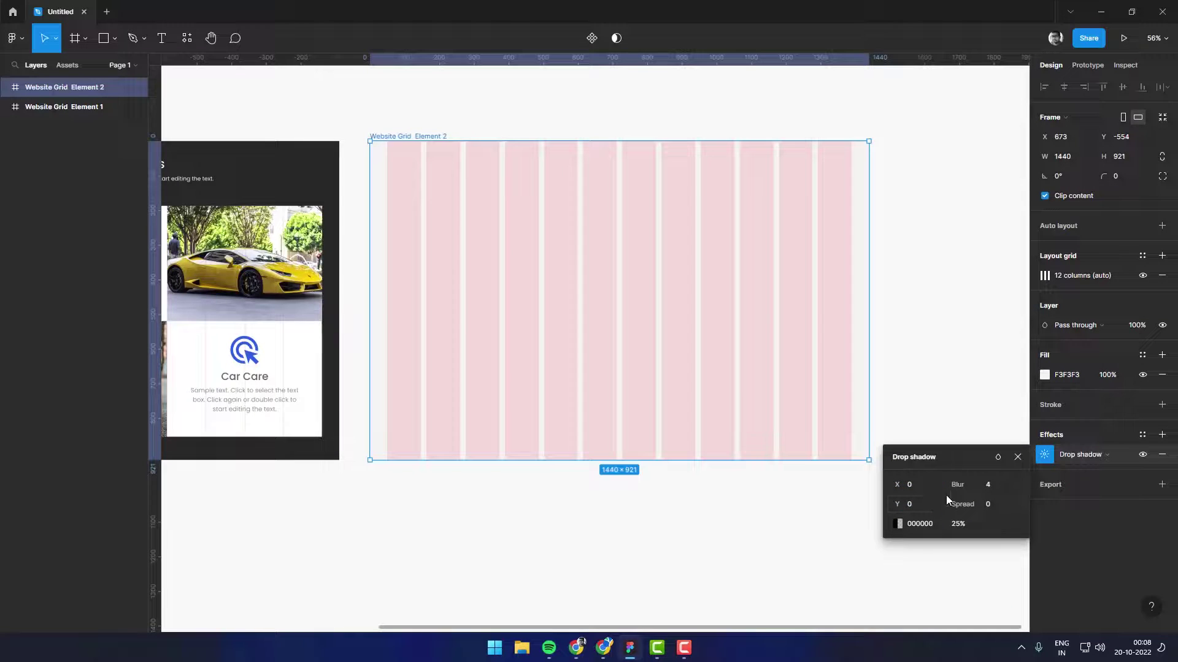
left_click(994, 486)
type("1")
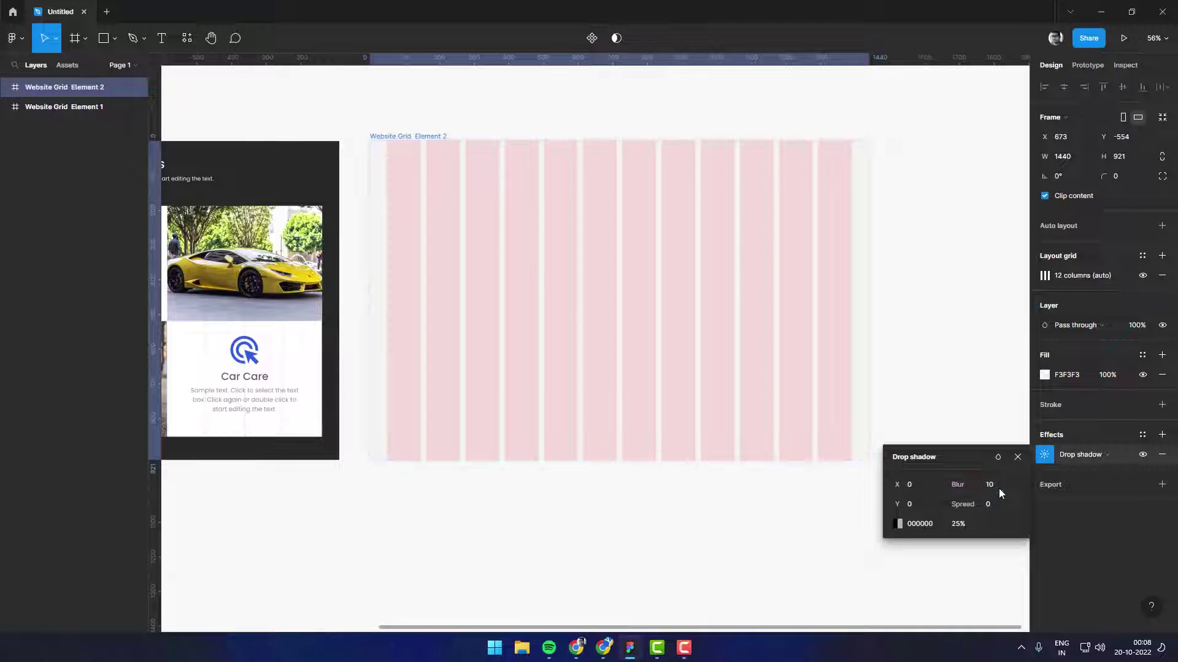
type("0")
key("Return")
left_click(914, 525)
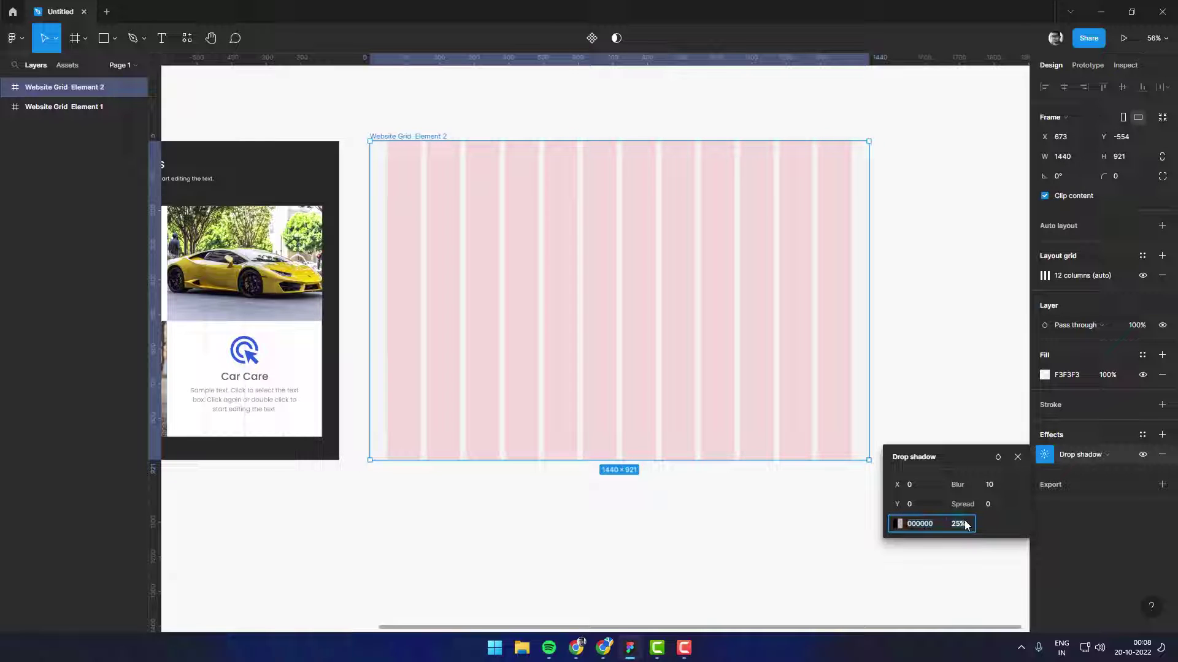
type("10")
key("Return")
left_click(949, 325)
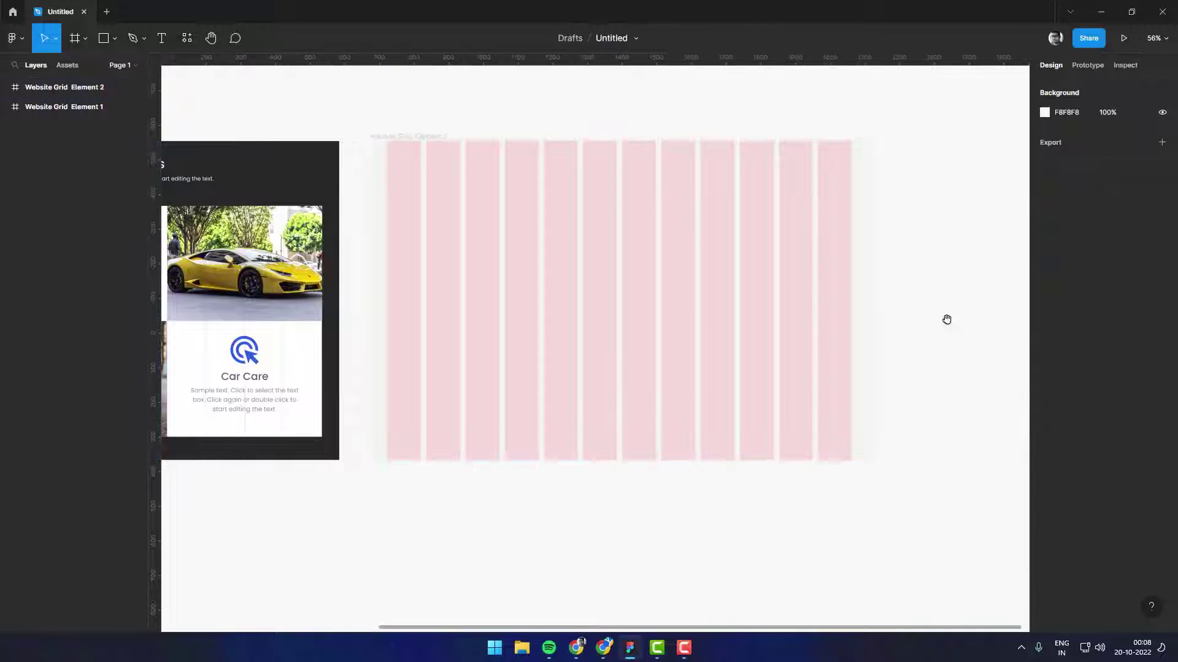
Step: Delete the drop shadow from the Website Grid Element 2 frame's effects
left_click(436, 144)
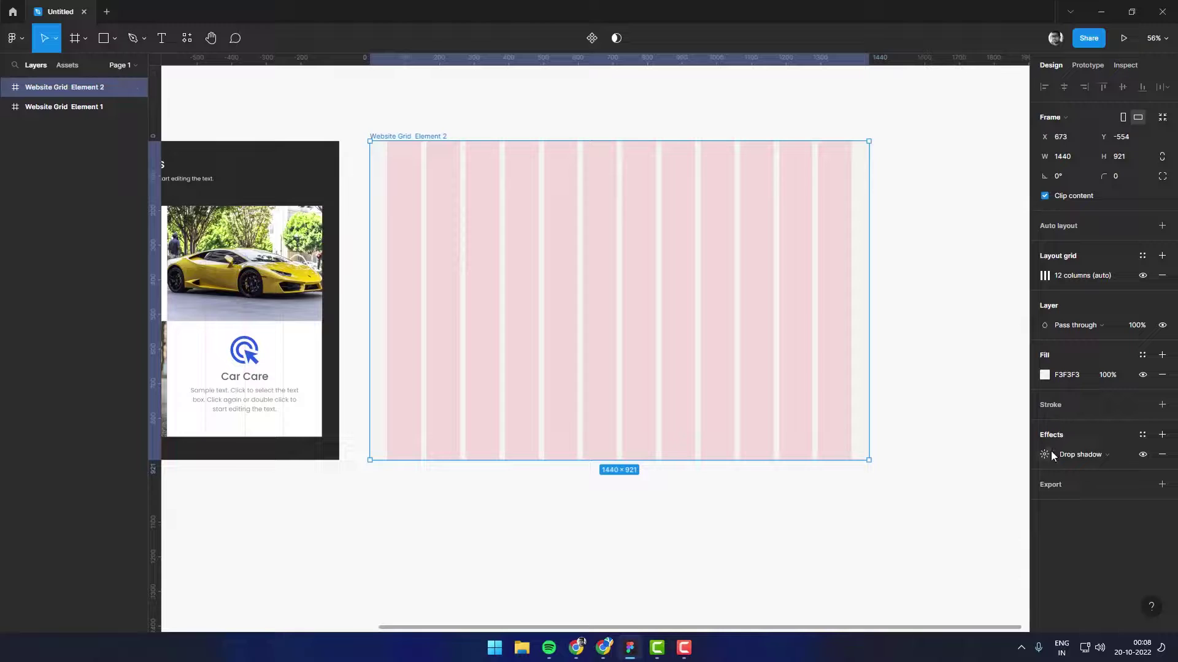
left_click(1162, 455)
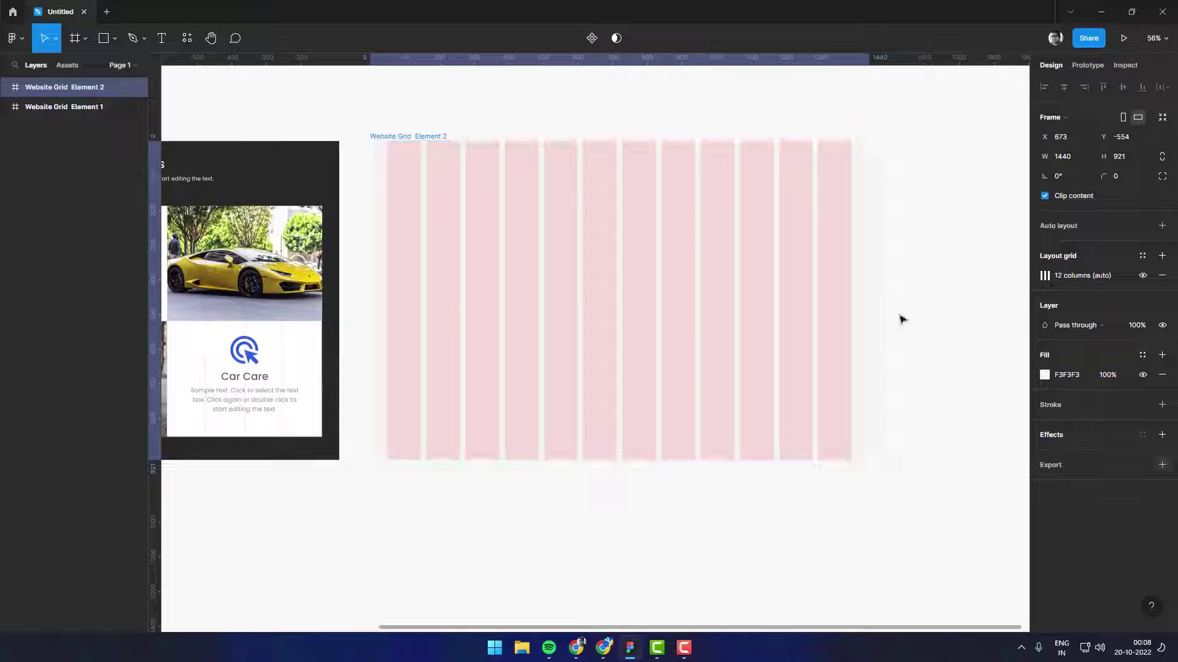
left_click(446, 121)
left_click(113, 50)
left_click(73, 66)
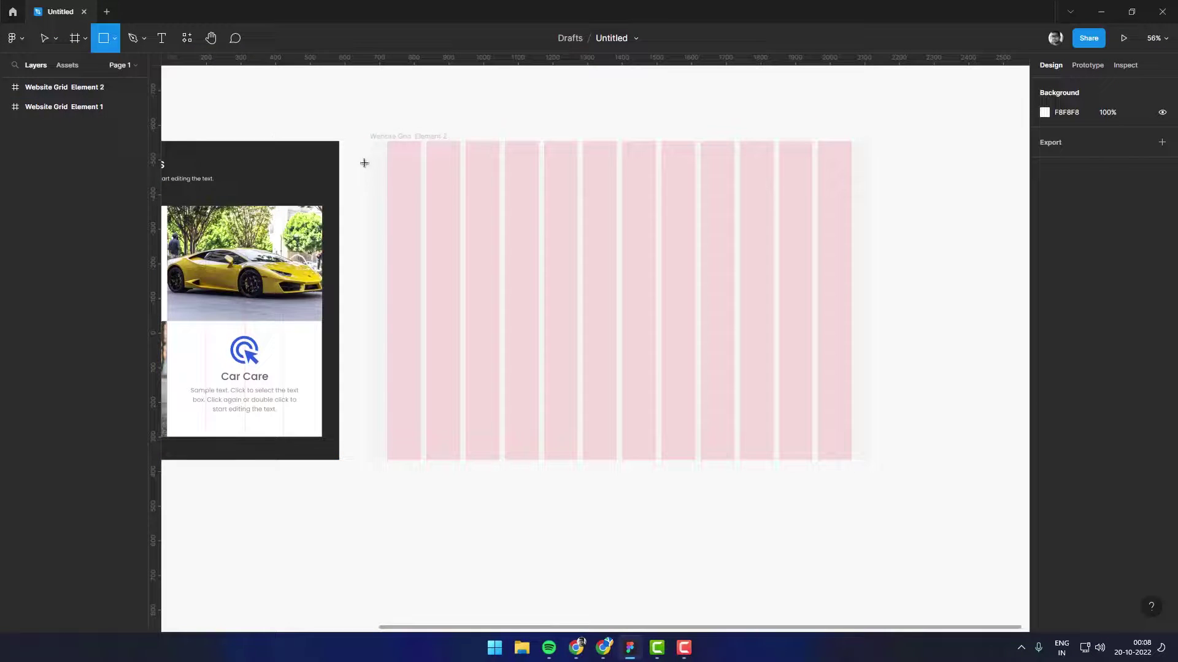
Step: Draw a rectangle over the left grid columns and fill it hot pink FF3767
mouse_move(370, 159)
left_mouse_down()
mouse_move(618, 452)
mouse_move(539, 444)
mouse_move(587, 450)
mouse_move(577, 445)
left_mouse_up()
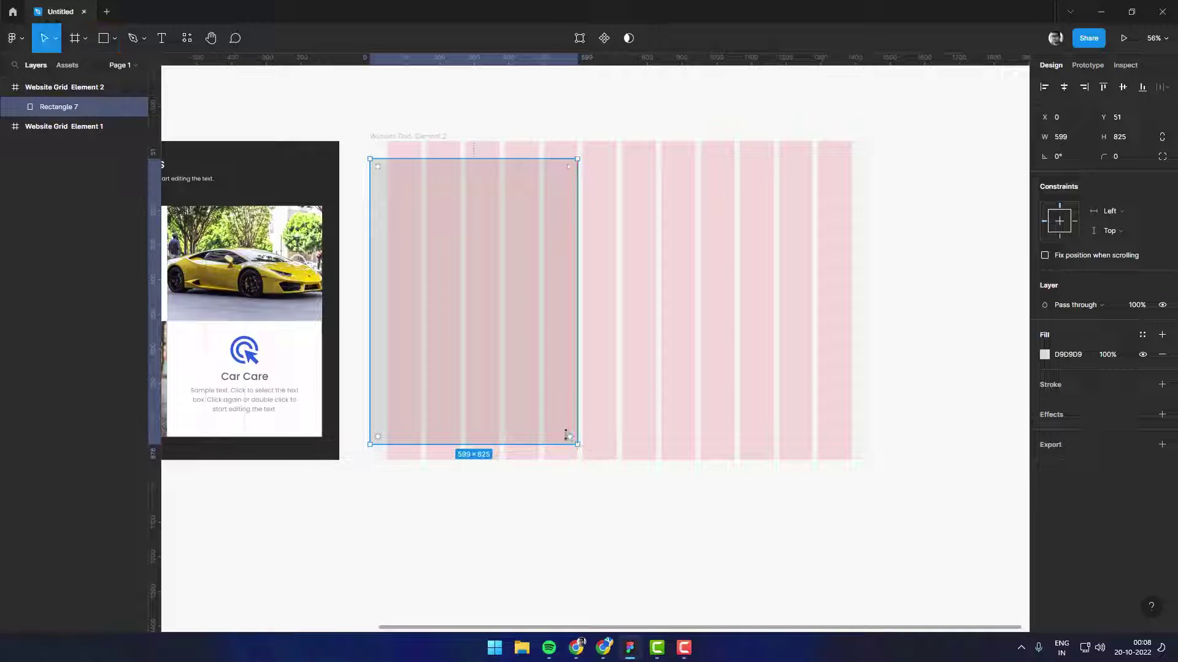
key("Up")
key("Up")
key("Up")
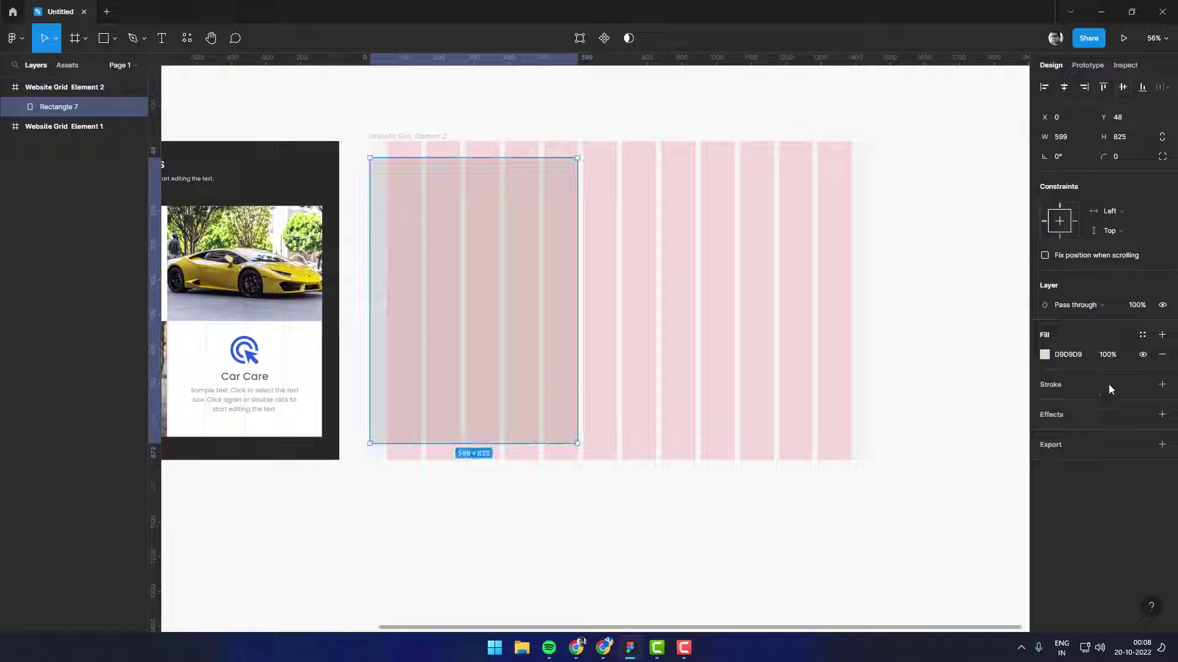
left_click(1045, 354)
left_click(1013, 488)
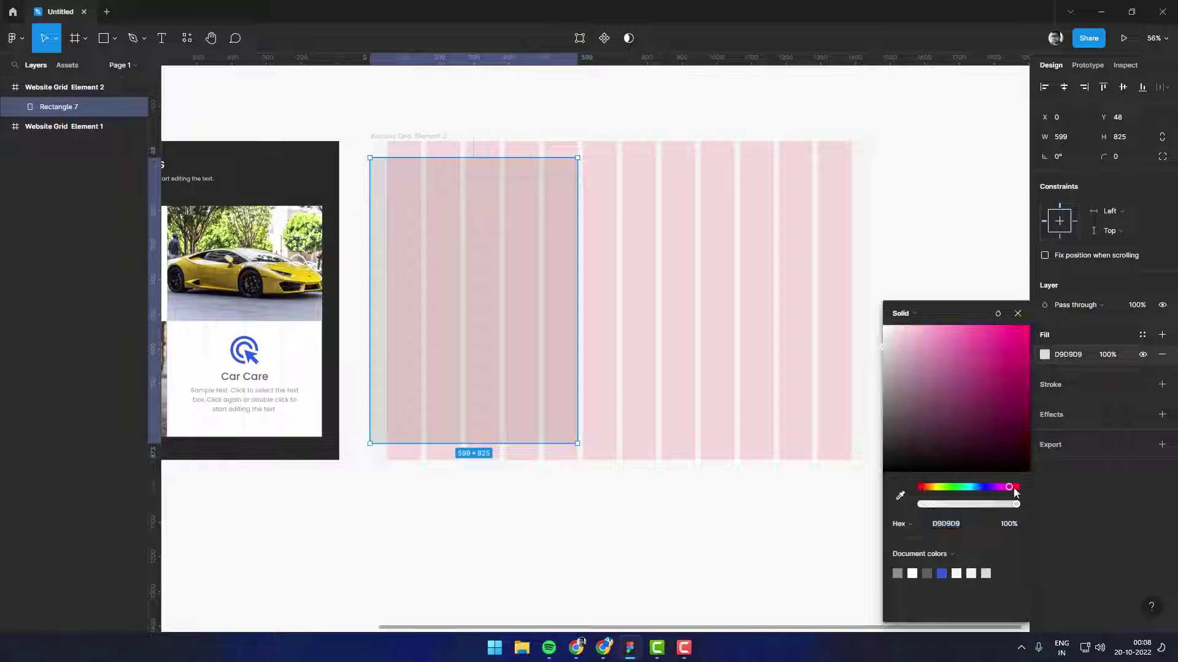
left_click(1019, 378)
left_click_drag(1014, 356, 998, 325)
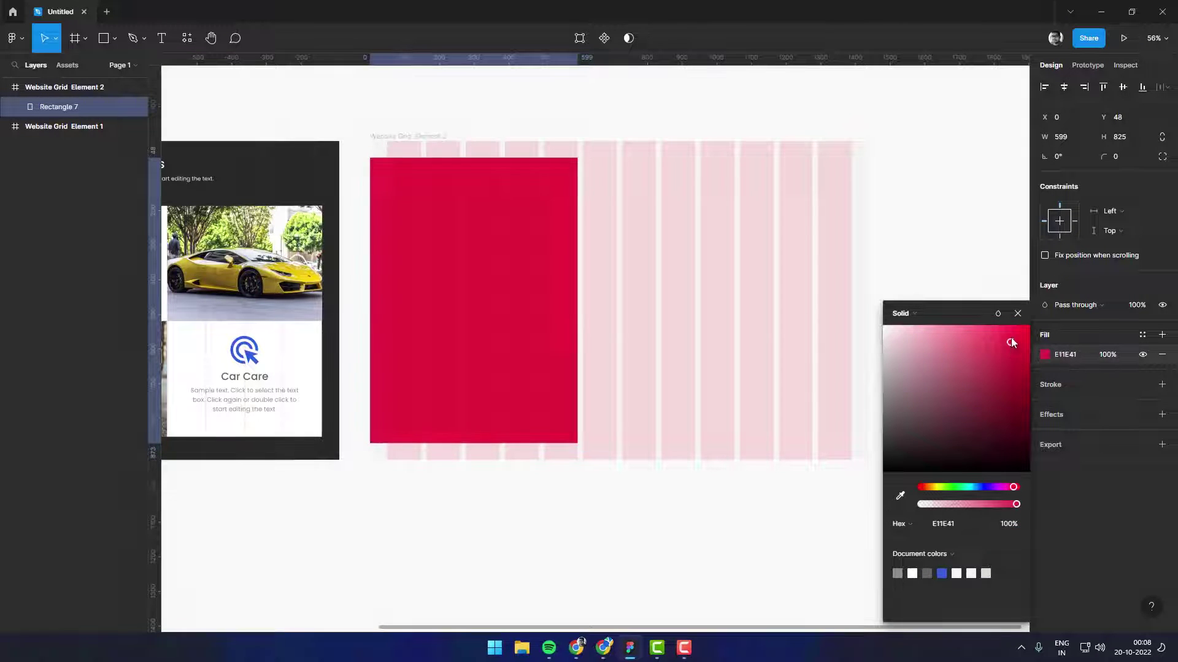
left_click(1009, 488)
left_click_drag(1009, 488, 1013, 488)
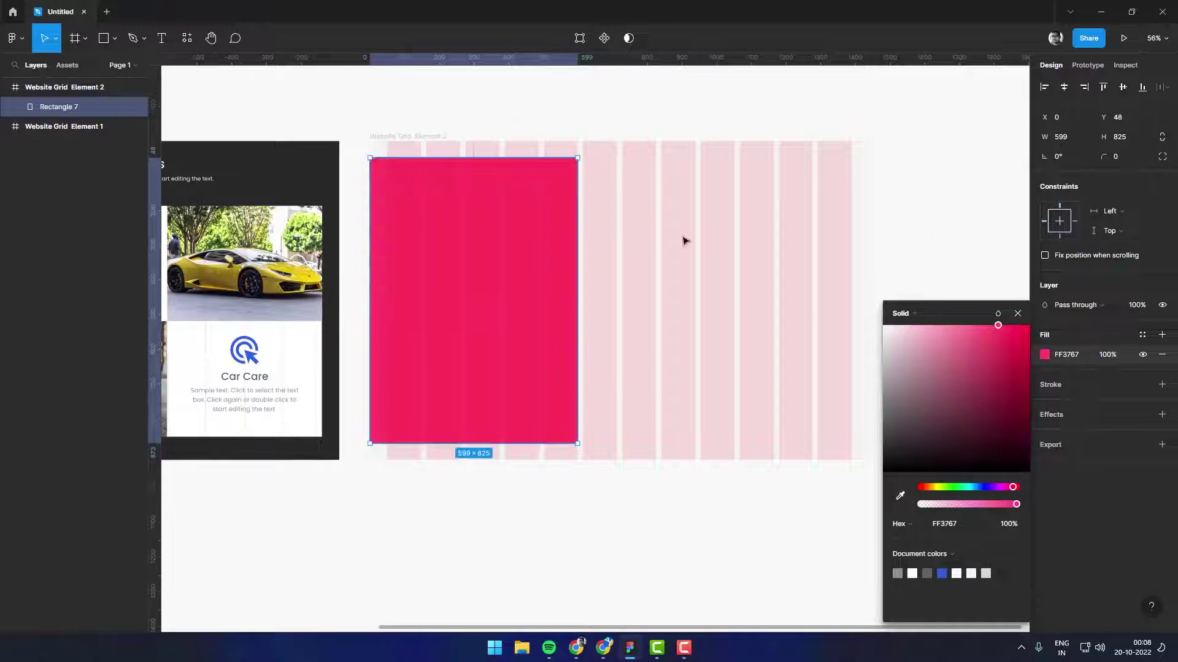
left_click(442, 257)
left_click(881, 187)
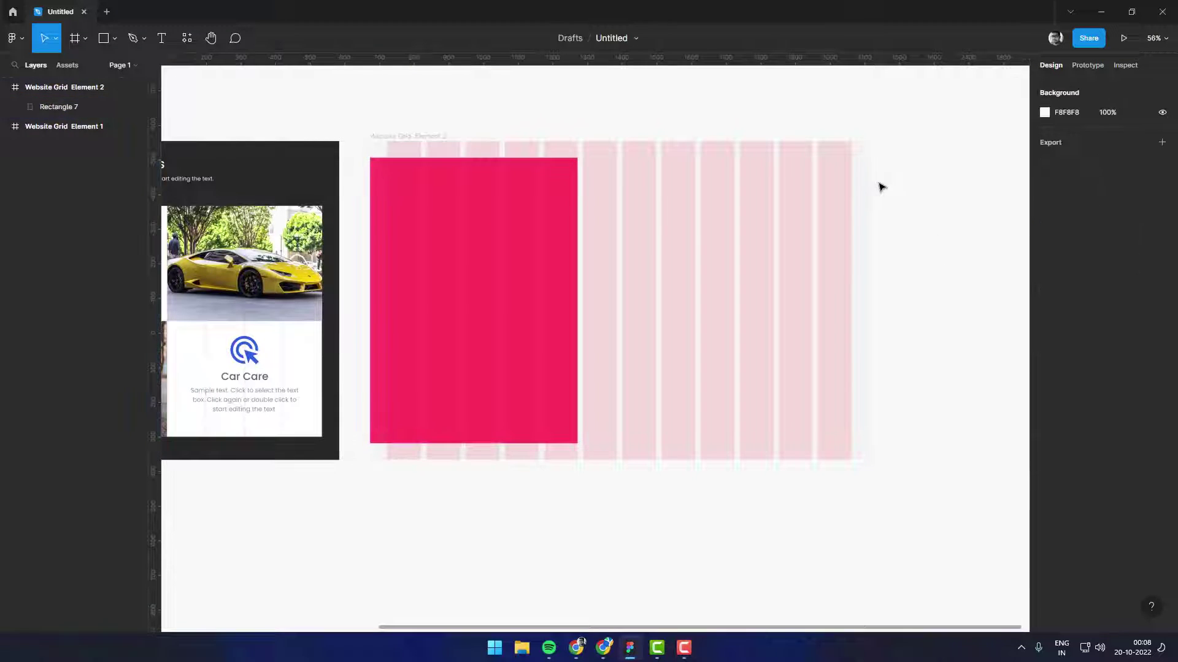
Step: Duplicate the pink rectangle, fill the copy grey 636363, and shift it to overlap
left_click(482, 241)
key("ctrl+v")
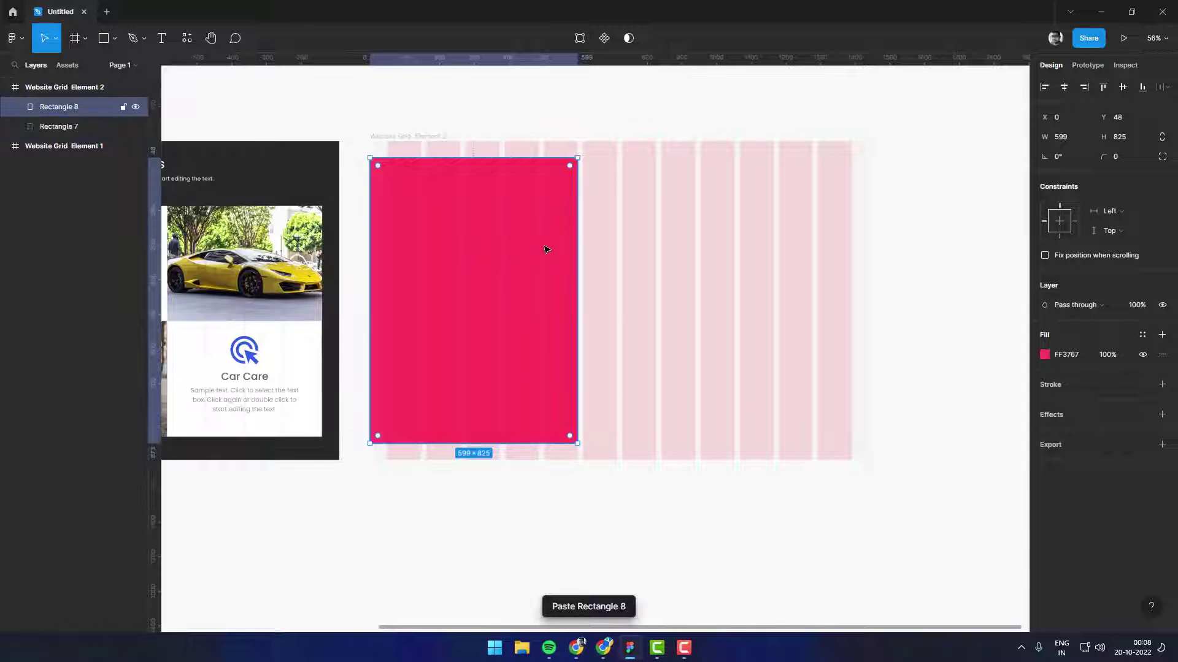
left_click_drag(544, 247, 647, 273)
left_click(1045, 355)
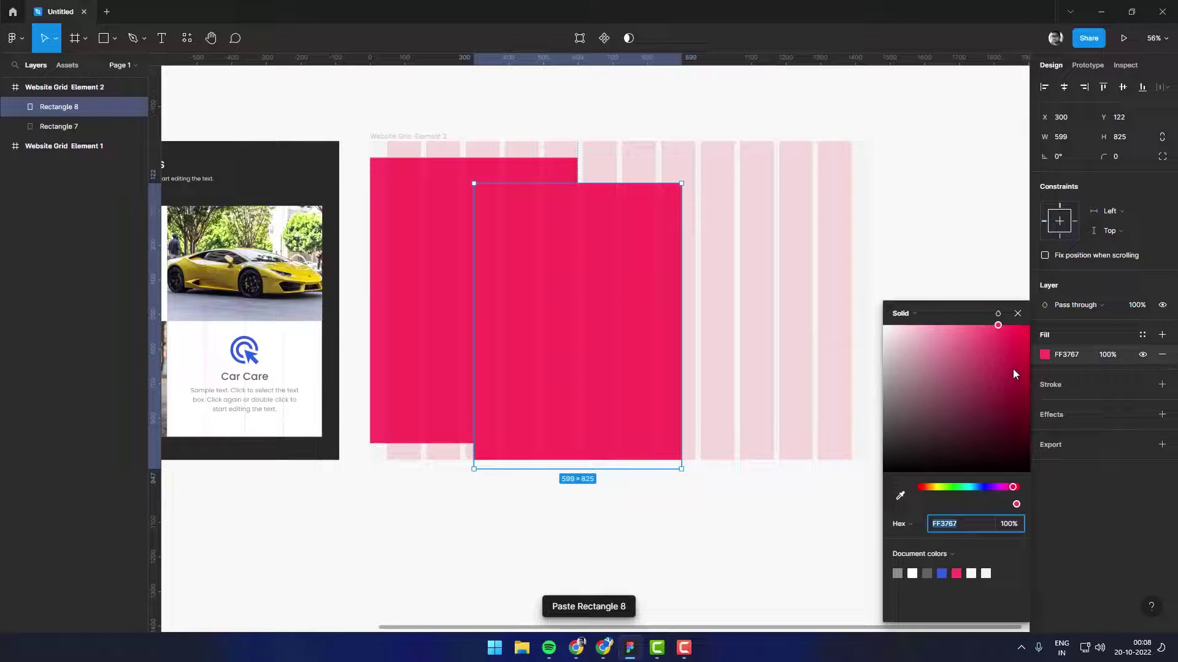
left_click(927, 573)
mouse_move(600, 440)
left_mouse_down()
mouse_move(545, 430)
mouse_move(545, 391)
left_mouse_up()
left_click_drag(583, 323, 558, 331)
Step: Resize and position the grey rectangle to 549×604 over the pink block
scroll(594, 260, "up", 3, "ctrl")
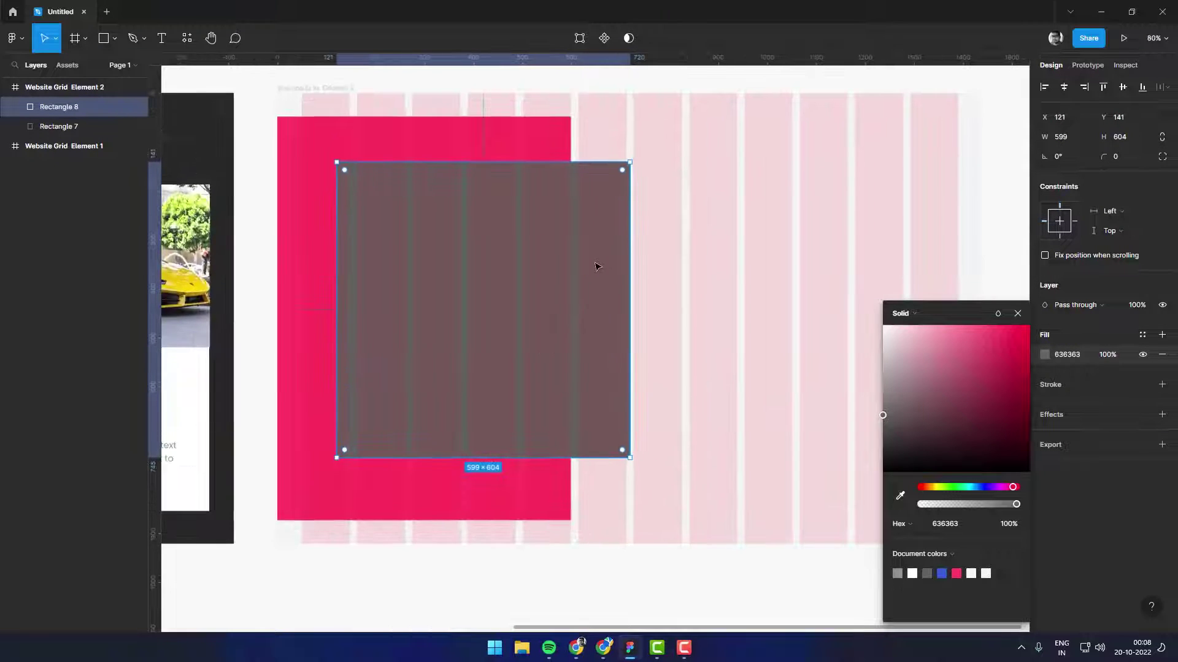
scroll(601, 264, "up", 1)
scroll(600, 289, "up", 1, "ctrl")
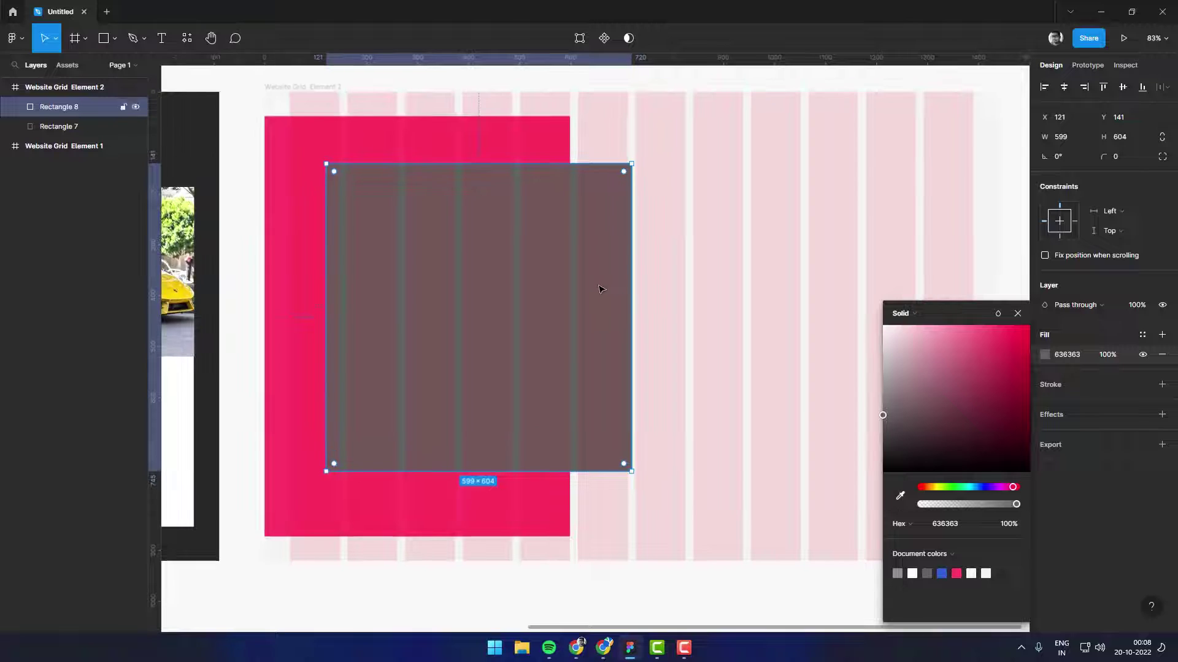
left_click_drag(599, 289, 596, 287)
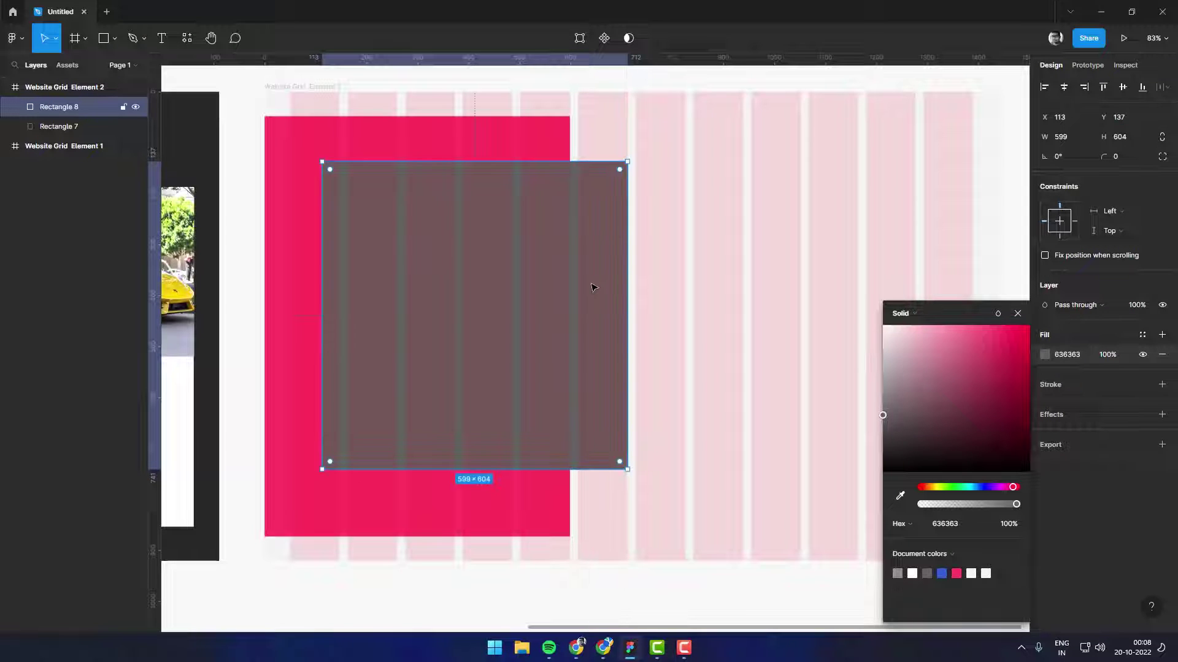
mouse_move(322, 315)
left_mouse_down()
mouse_move(289, 311)
mouse_move(359, 313)
mouse_move(345, 312)
left_mouse_up()
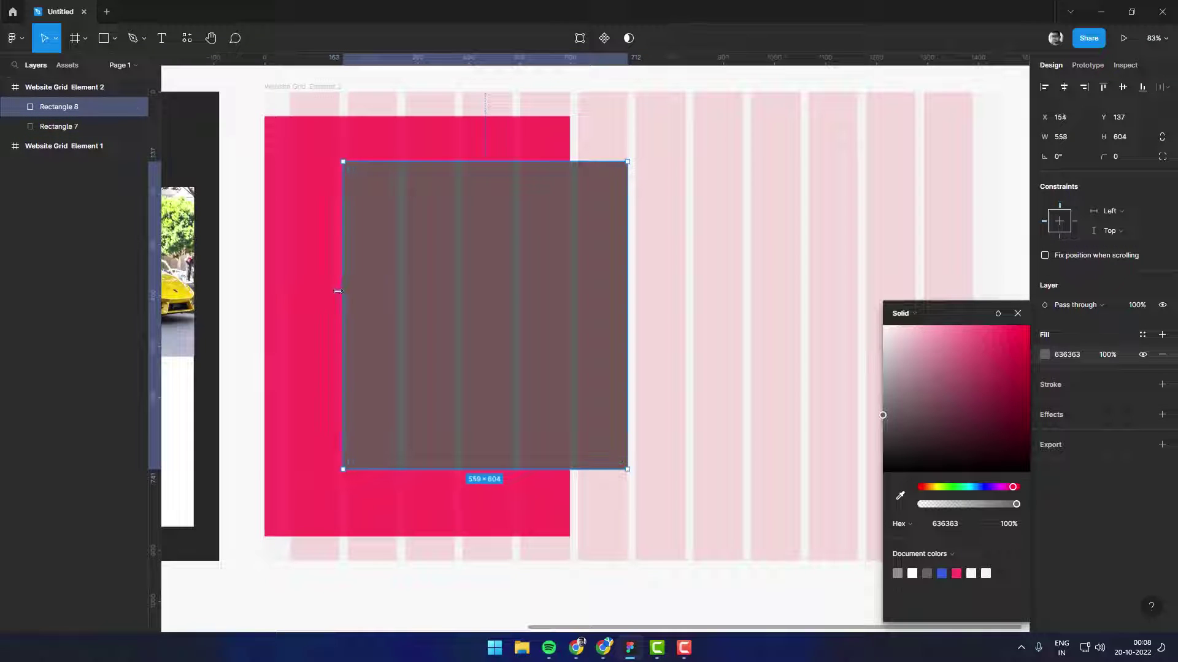
left_click_drag(344, 289, 347, 290)
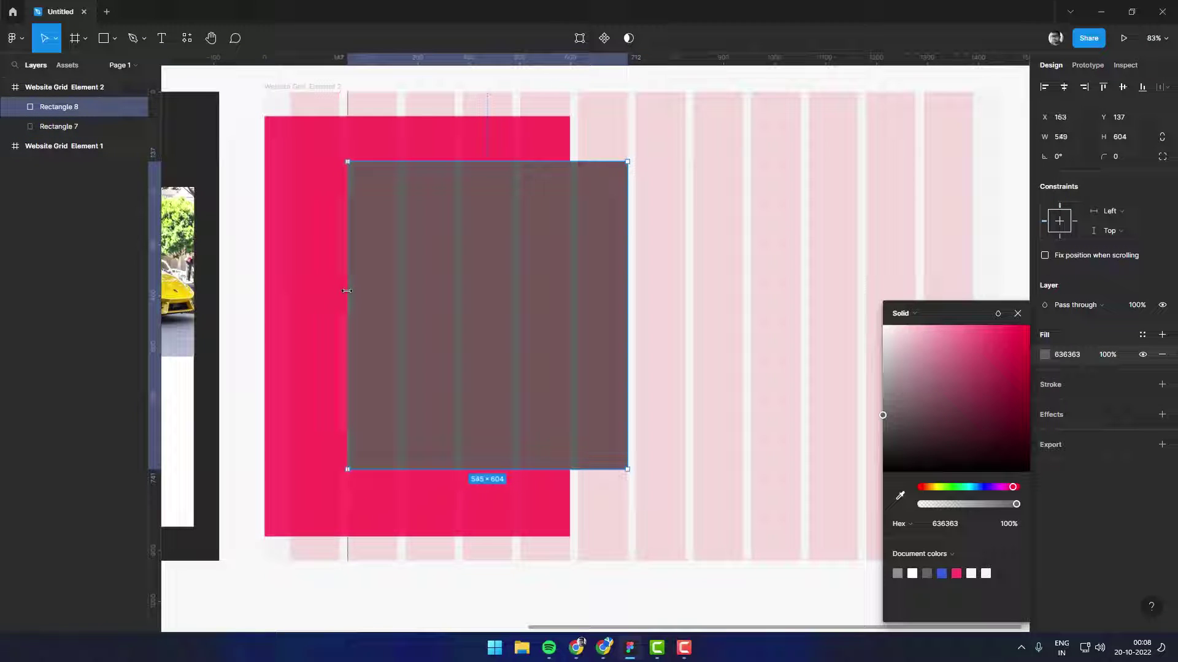
Step: Narrow the grey rectangle from its left edge to 452 wide
right_click(531, 243)
left_click(399, 254)
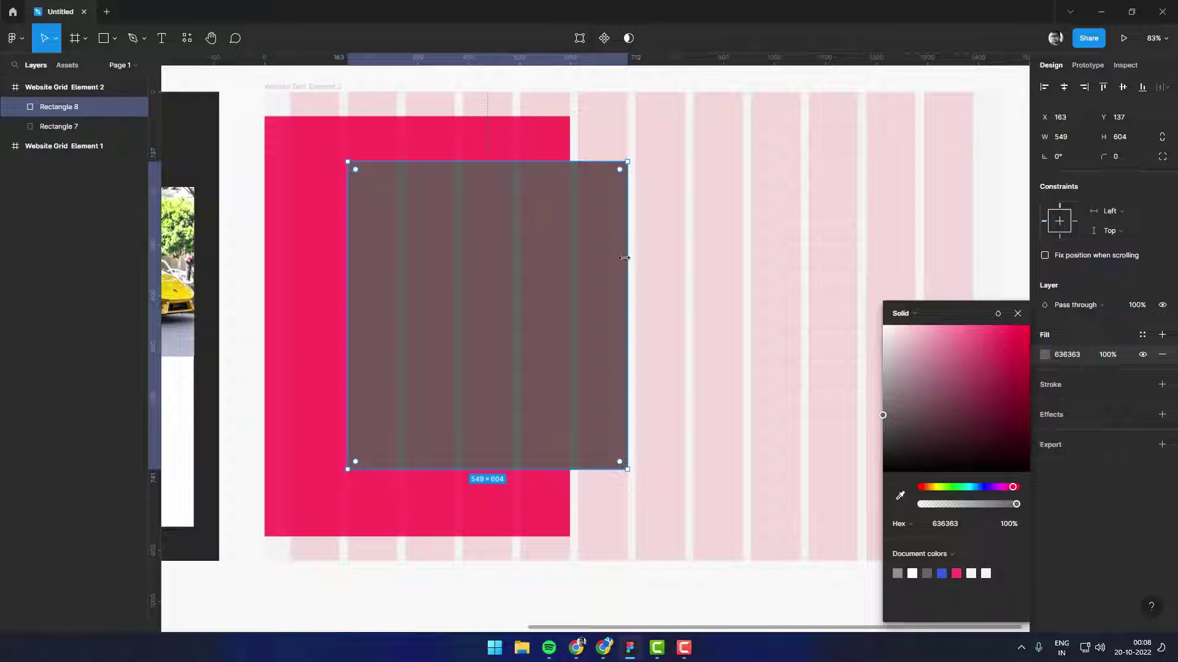
left_click_drag(625, 258, 605, 258)
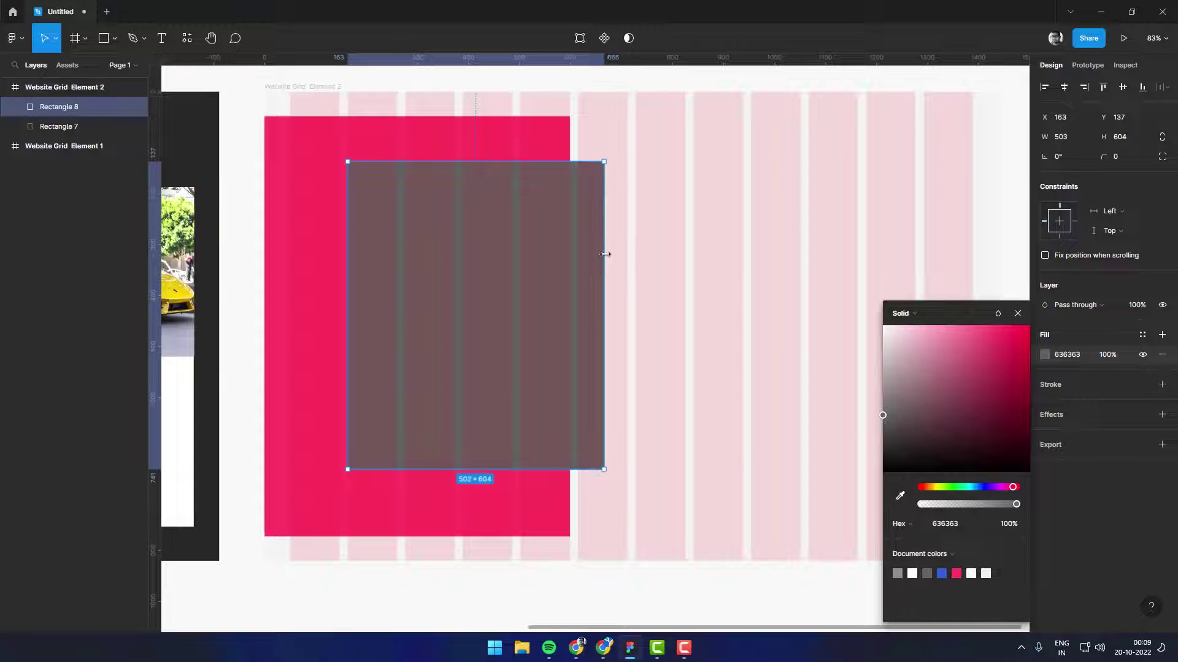
key("ctrl+z")
left_click_drag(347, 270, 397, 269)
Step: Search Unsplash for model photos and fill the rectangle with a red-haired model
right_click(502, 230)
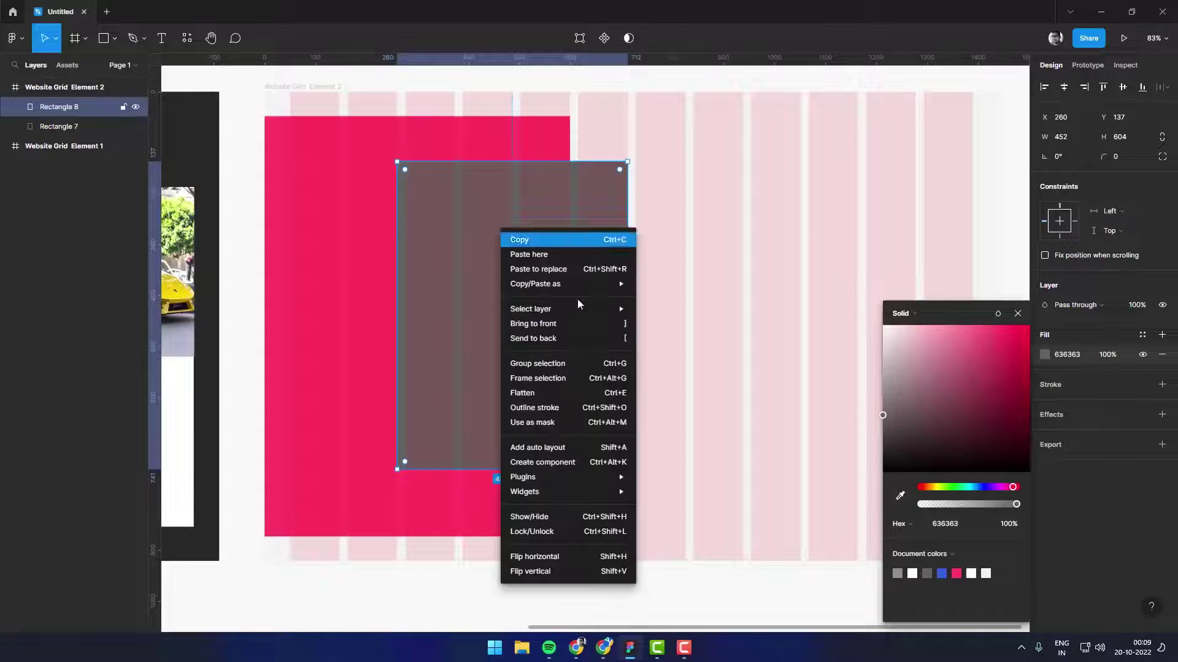
mouse_move(566, 477)
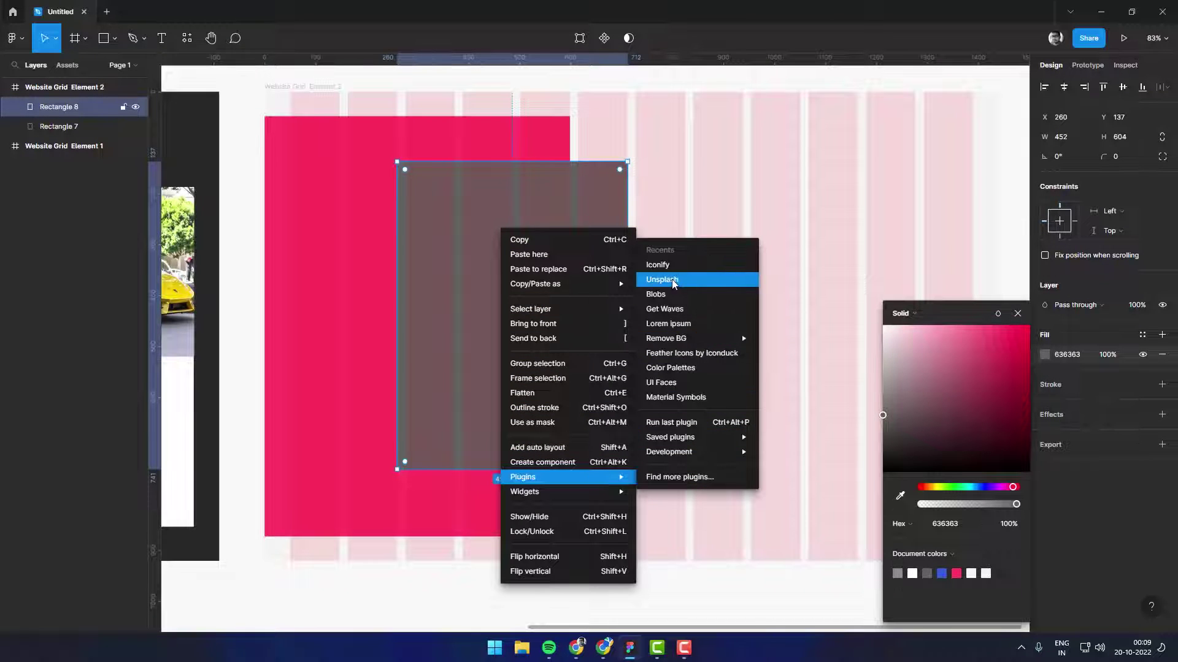
left_click(672, 280)
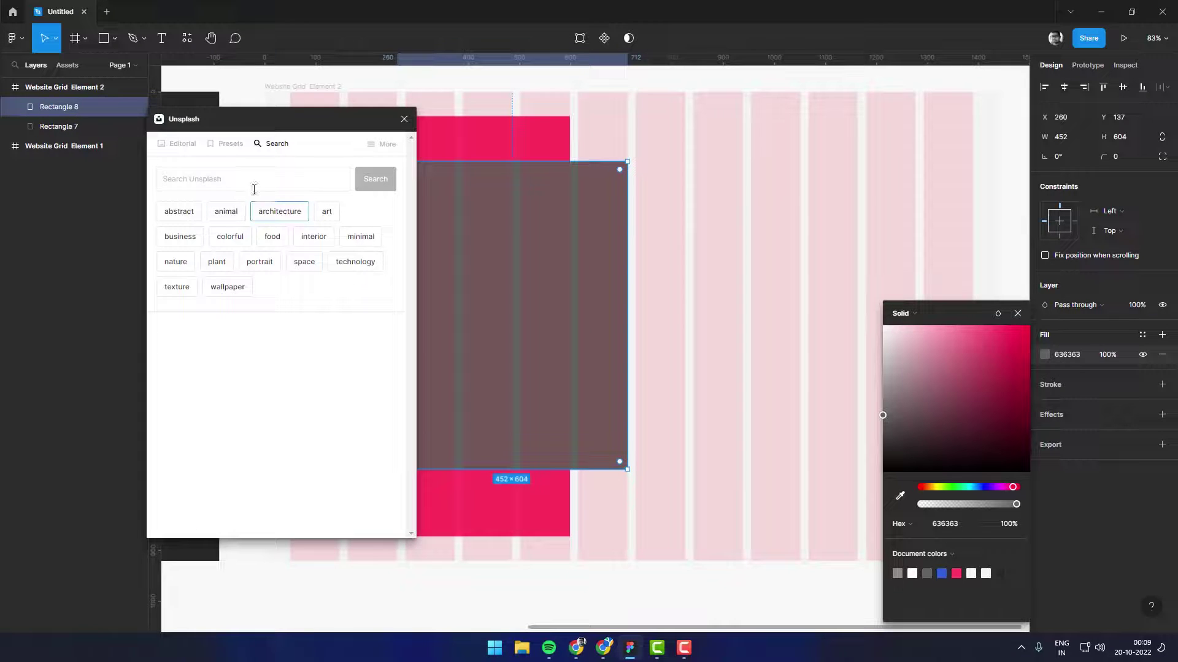
left_click(252, 185)
type("model")
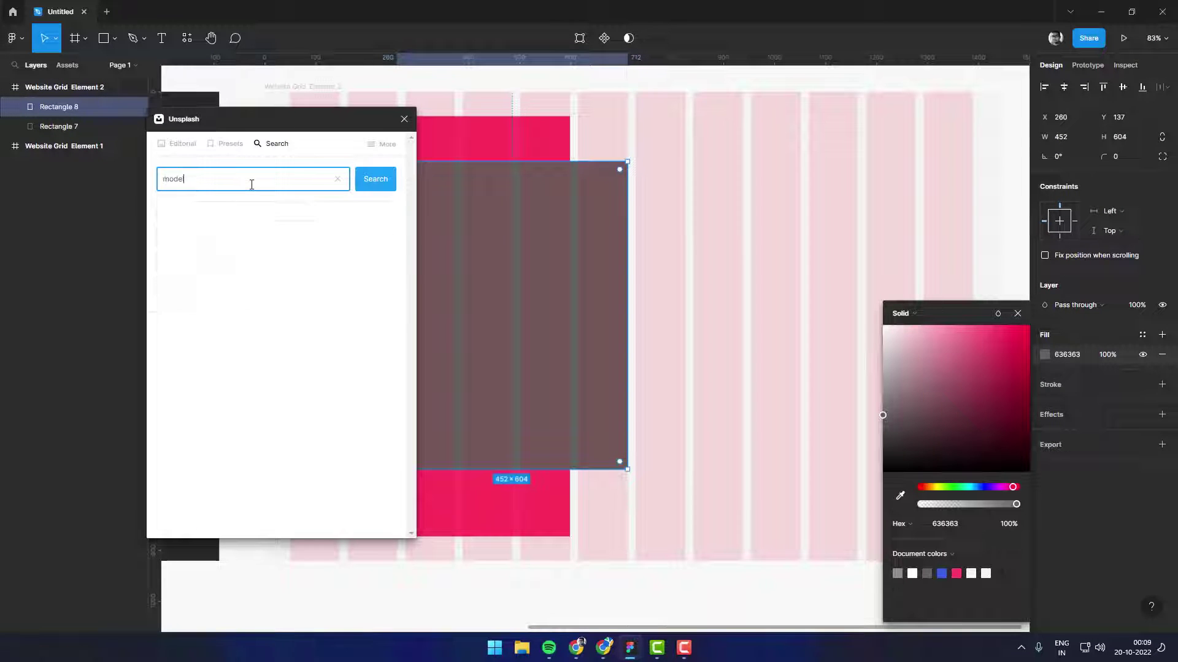
scroll(185, 393, "down", 2)
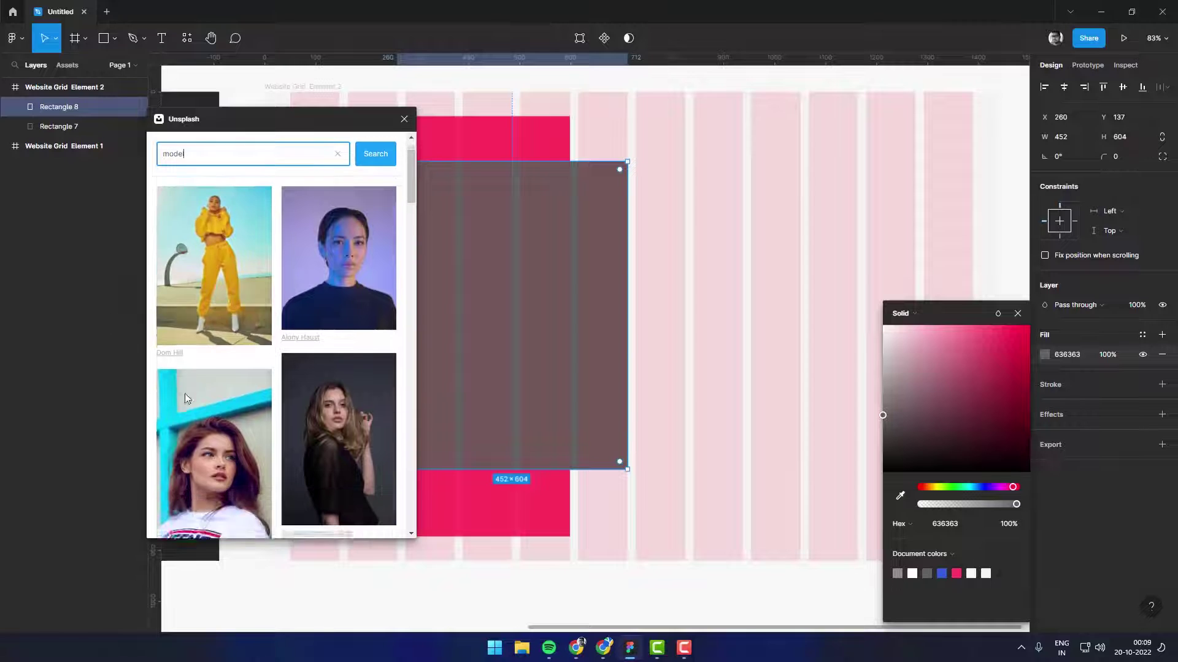
left_click(252, 410)
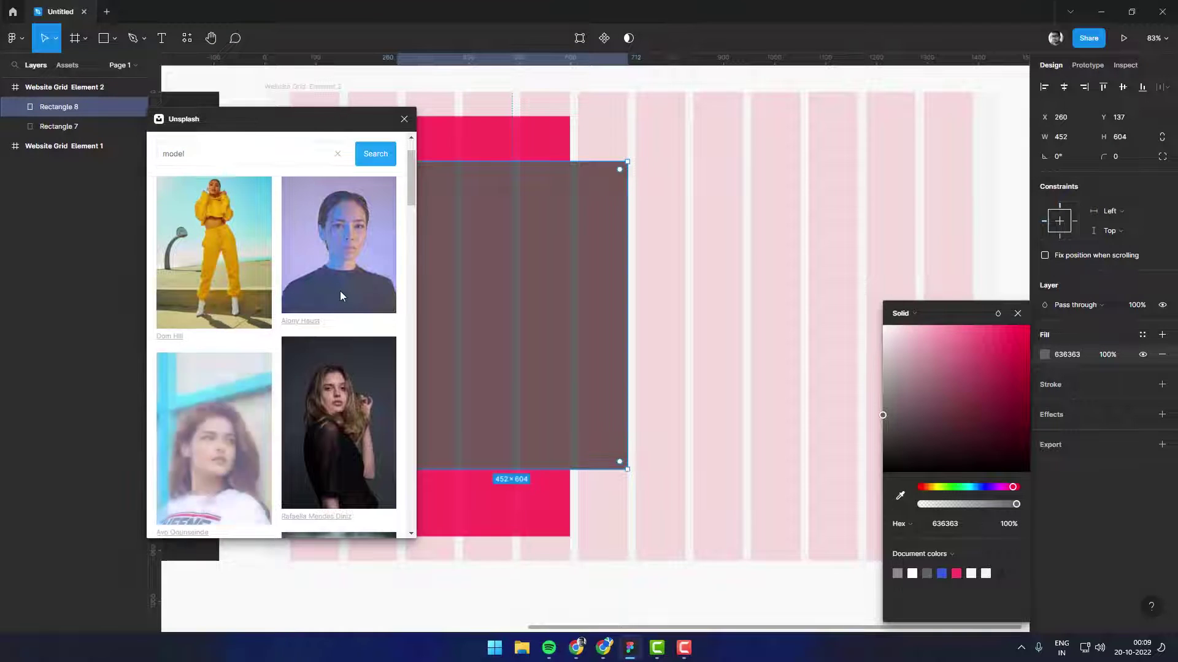
Step: Replace the fill with a different model photo and close the Unsplash plugin
scroll(379, 300, "down", 2)
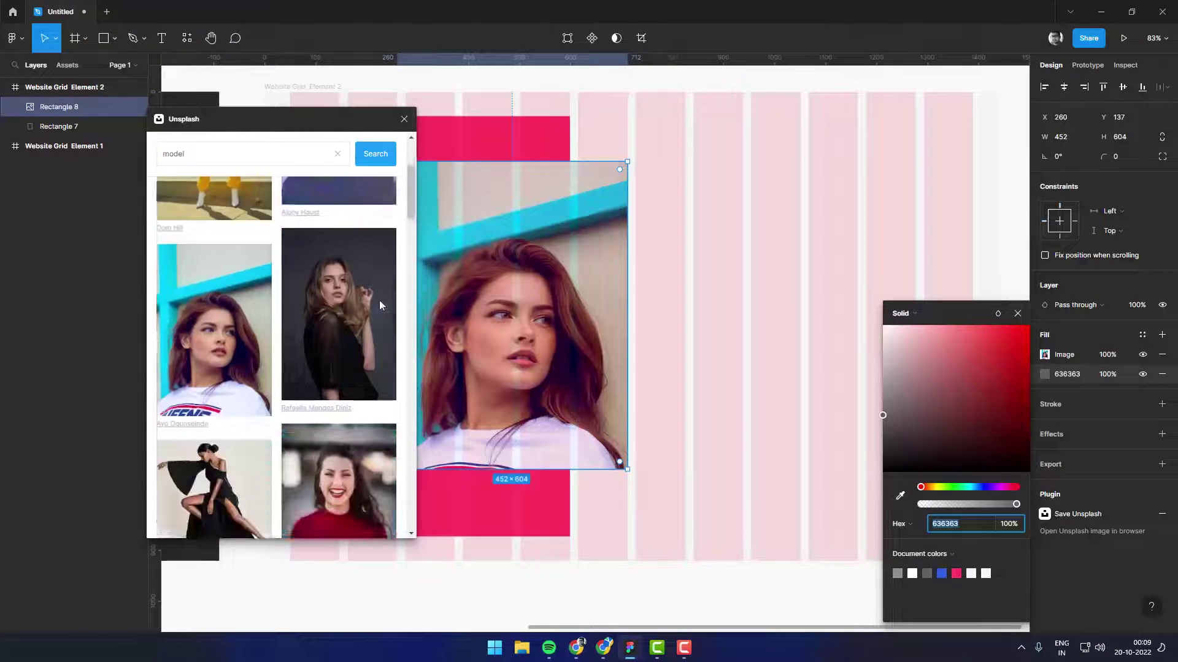
scroll(362, 341, "down", 4)
scroll(368, 362, "down", 4)
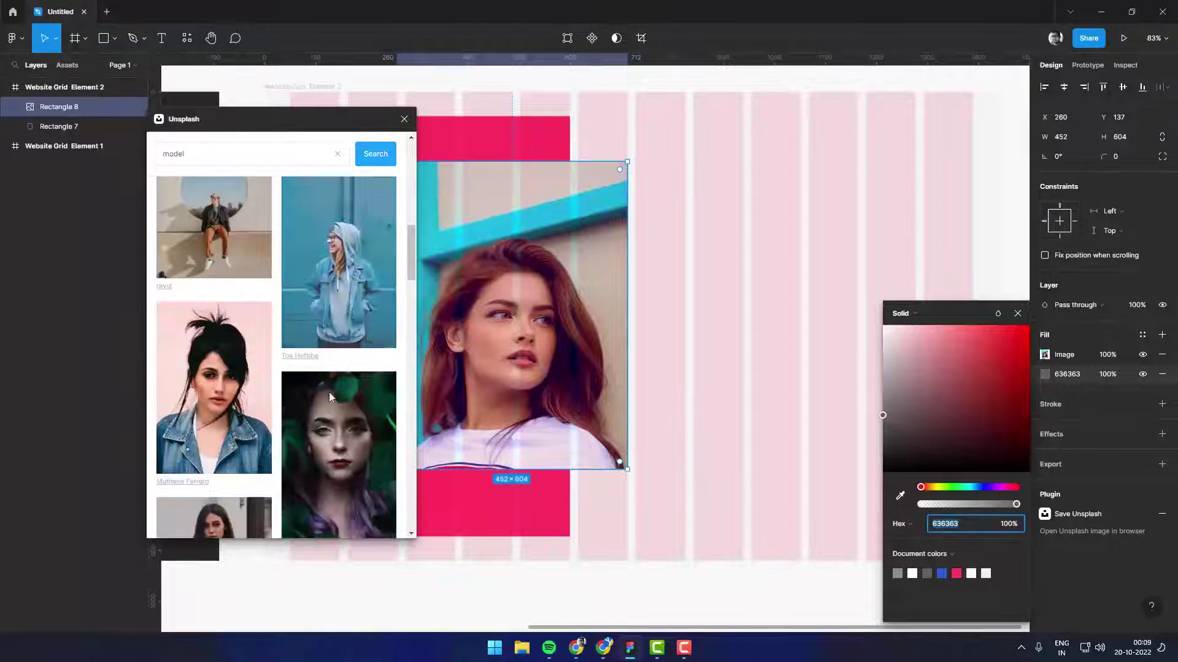
scroll(329, 392, "down", 3)
scroll(339, 423, "down", 3)
scroll(349, 417, "down", 4)
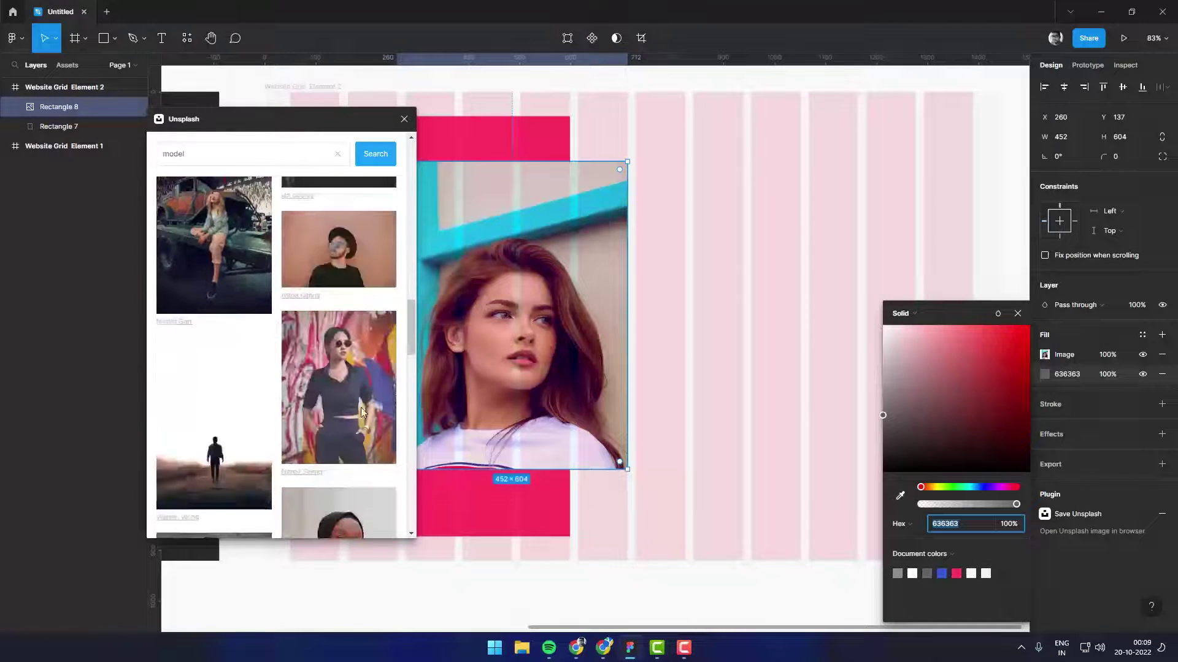
scroll(363, 411, "down", 4)
scroll(368, 412, "down", 4)
scroll(378, 415, "down", 4)
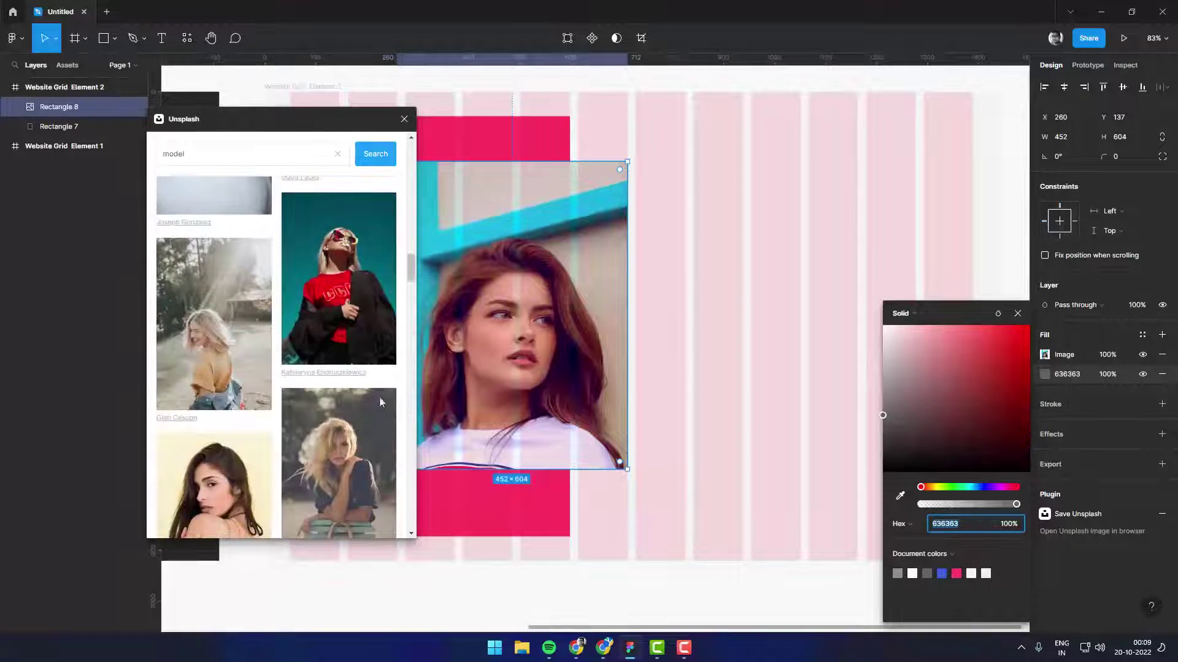
scroll(379, 396, "down", 2)
scroll(377, 389, "down", 2)
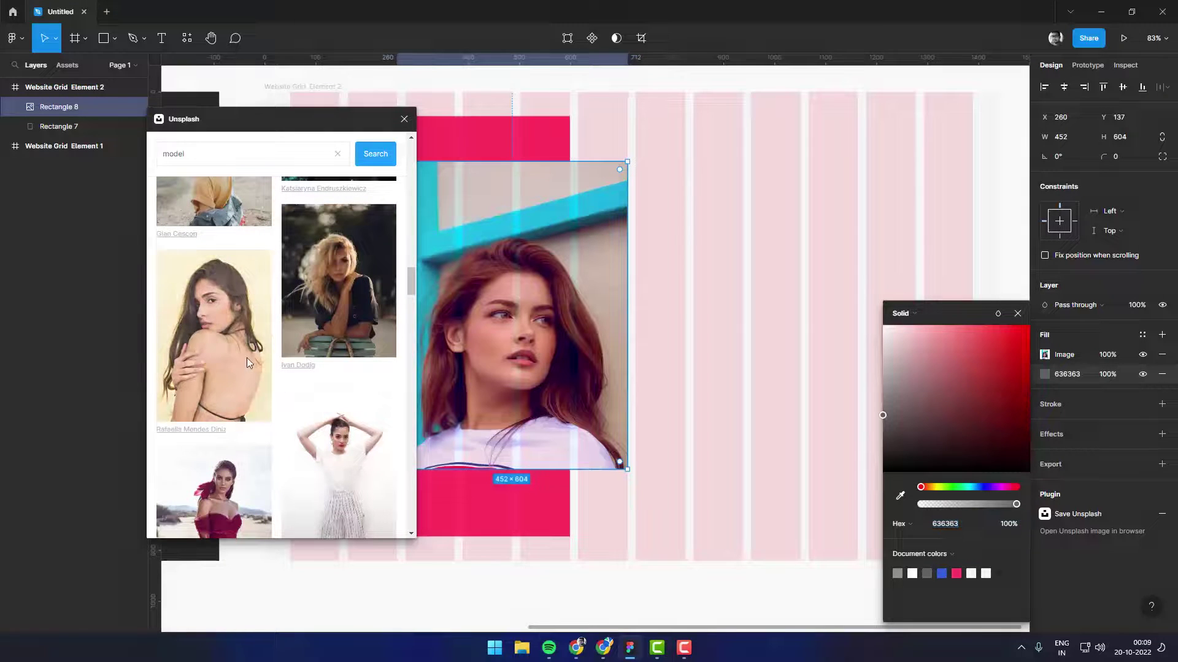
left_click_drag(247, 359, 514, 347)
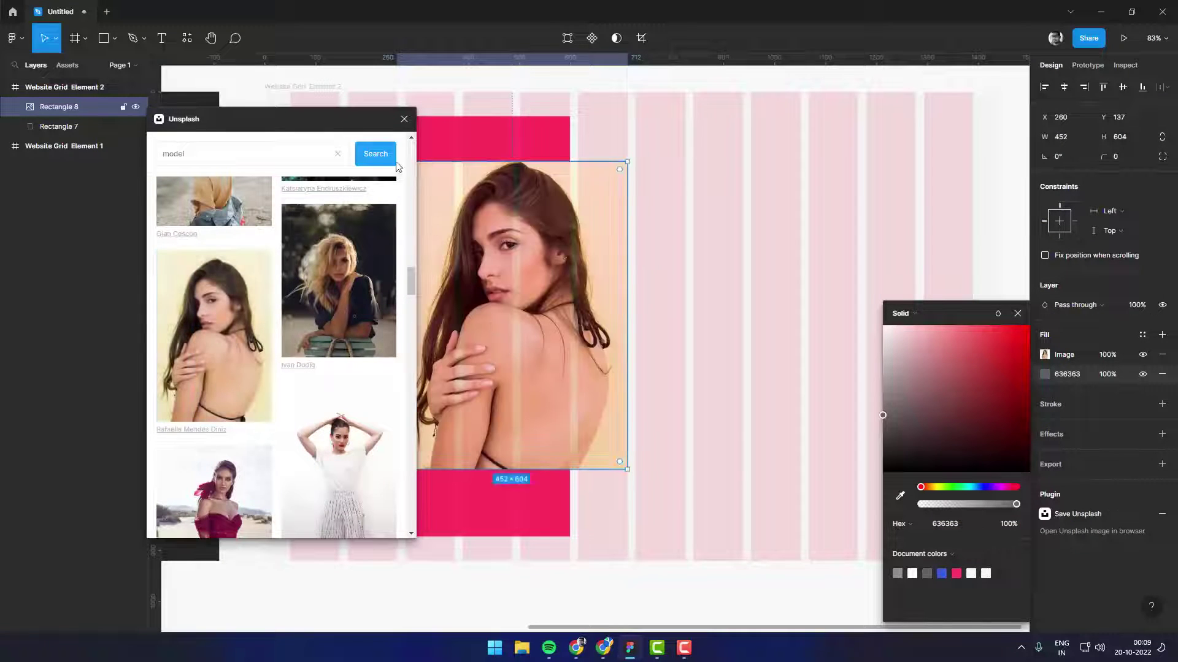
left_click(405, 119)
left_click(759, 239)
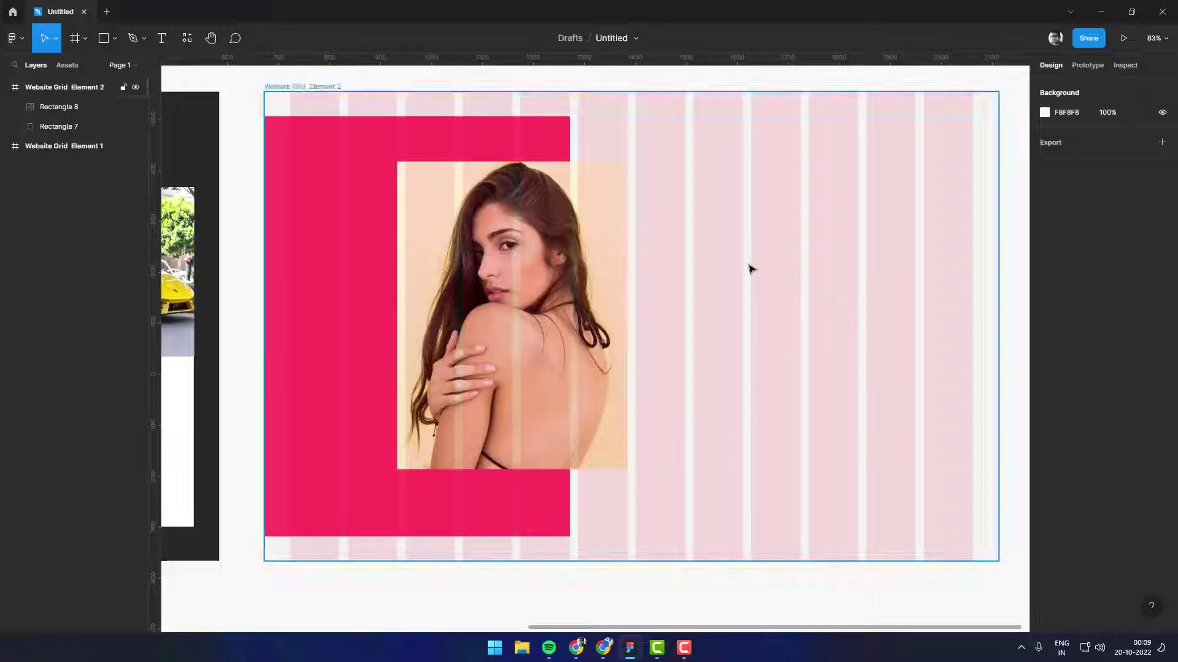
scroll(749, 266, "down", 2)
Step: Eyedropper dark and lighter hair browns from the photo onto the back block
left_click_drag(795, 271, 737, 281)
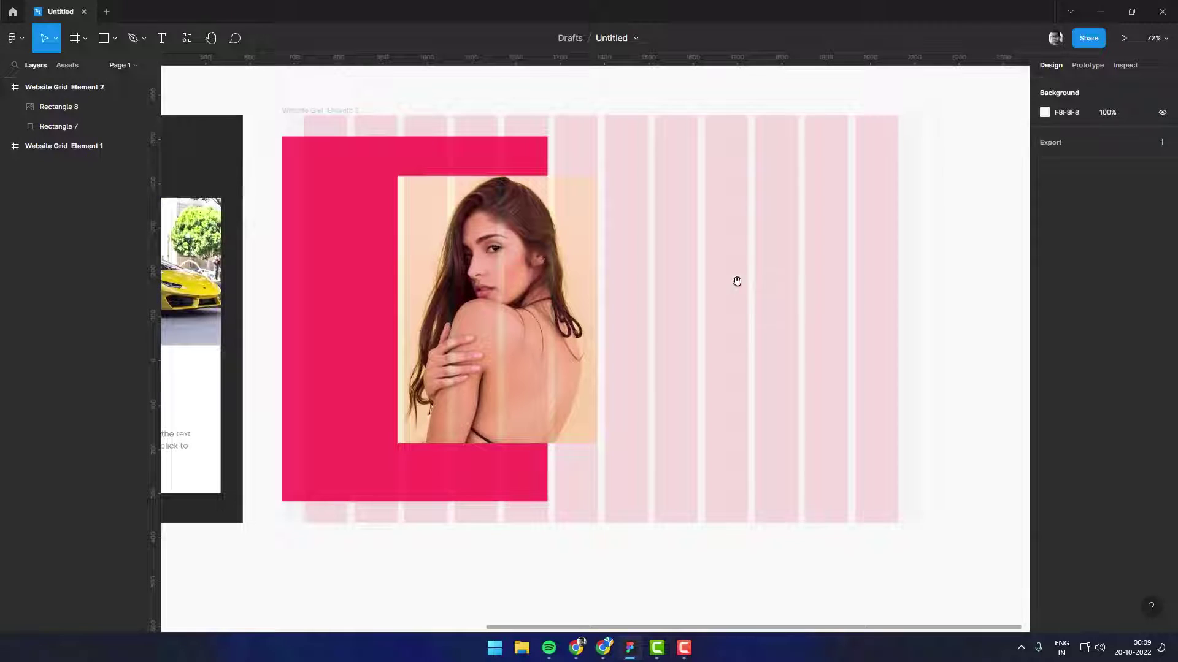
left_click(500, 167)
key("i")
left_click(503, 184)
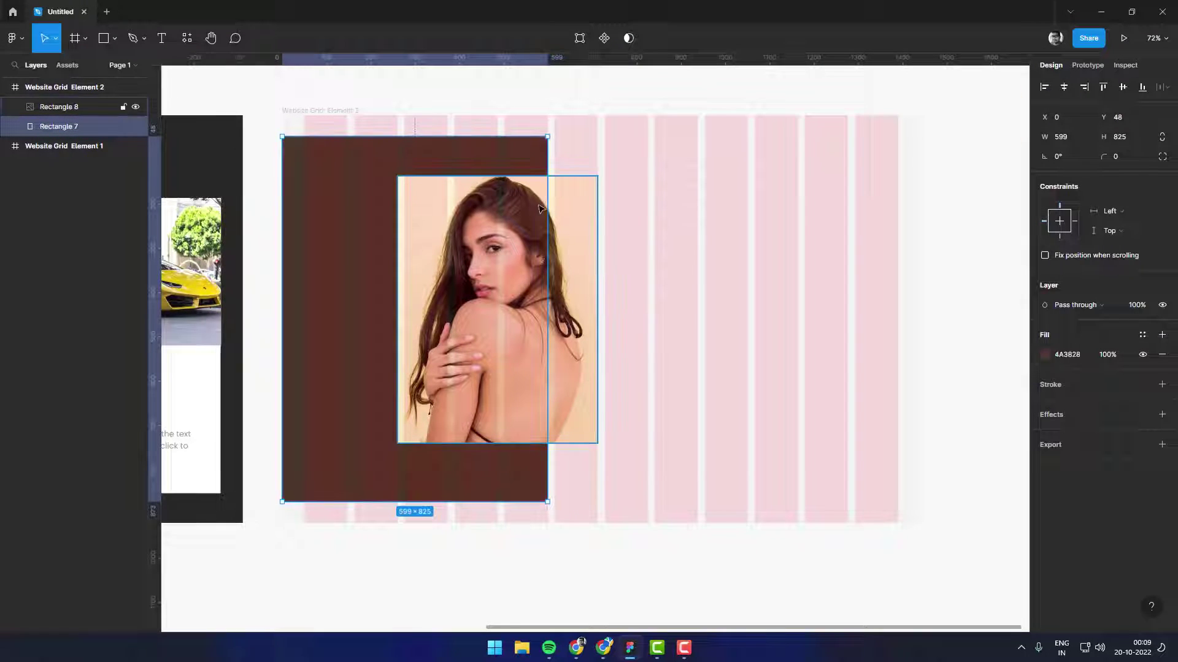
left_click(681, 212)
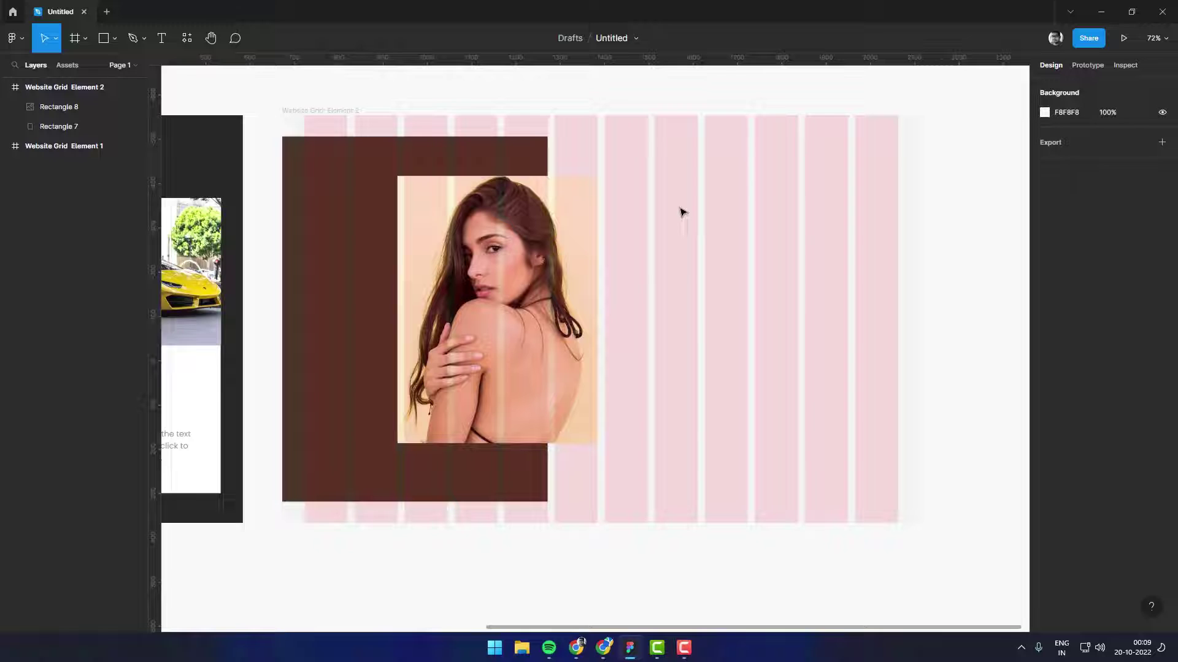
left_click(465, 170)
key("i")
left_click(556, 255)
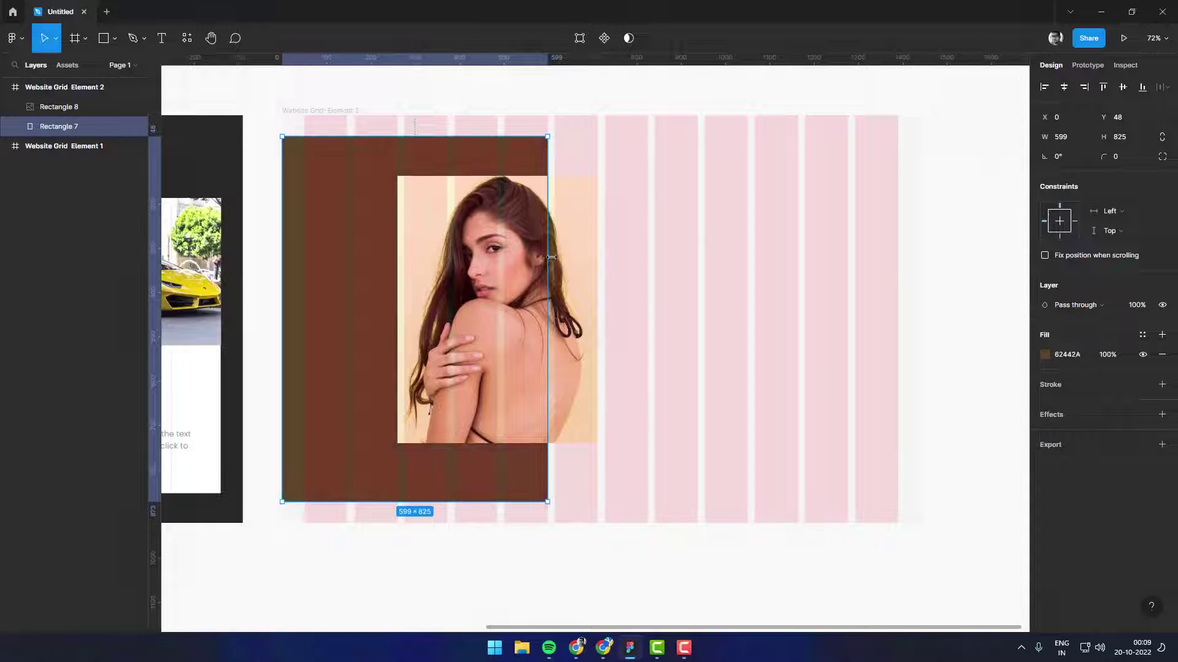
Step: Try golden, medium and darker hair tones sampled from the photo on the block
key("i")
left_click(559, 239)
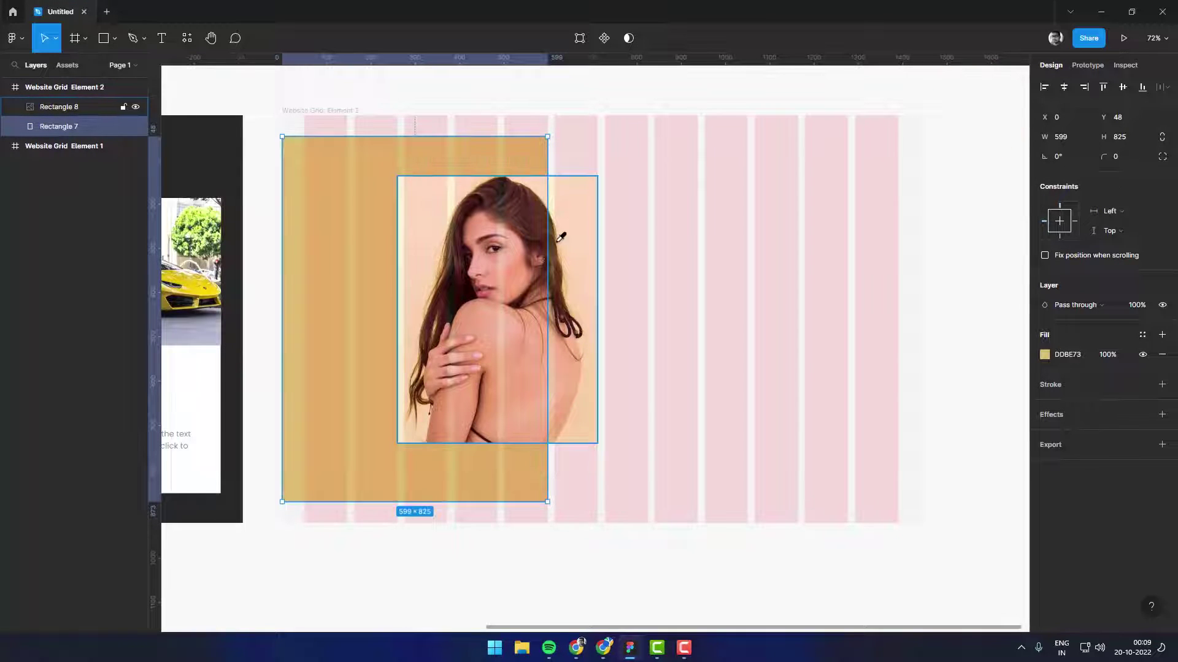
key("i")
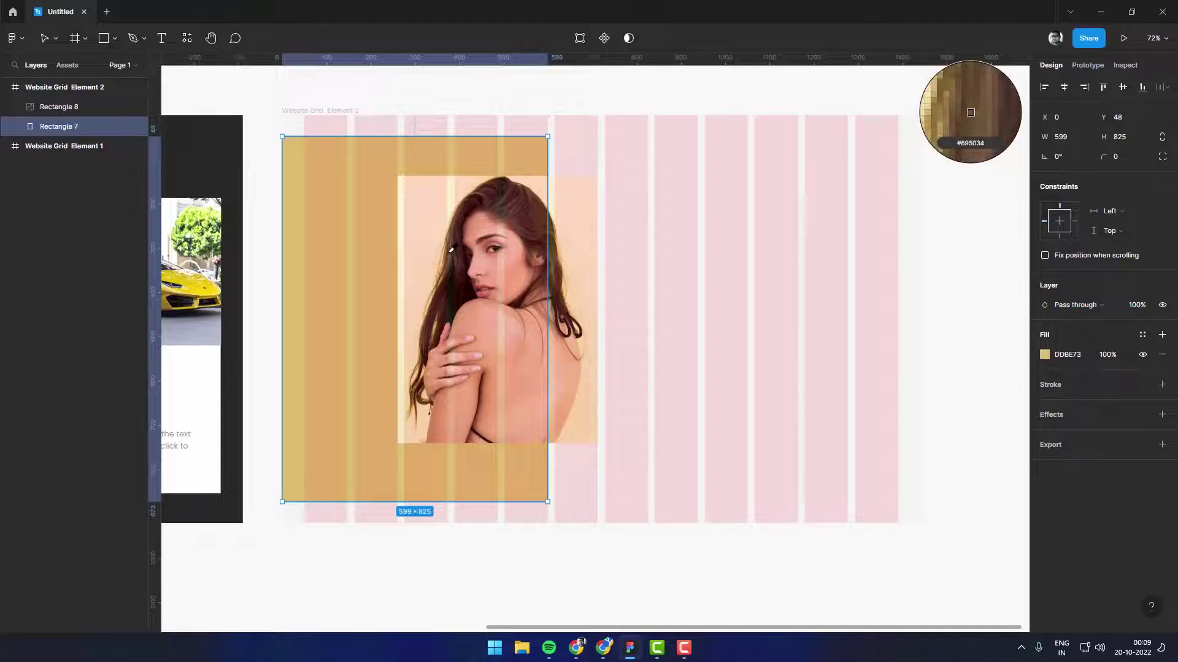
left_click(450, 257)
key("i")
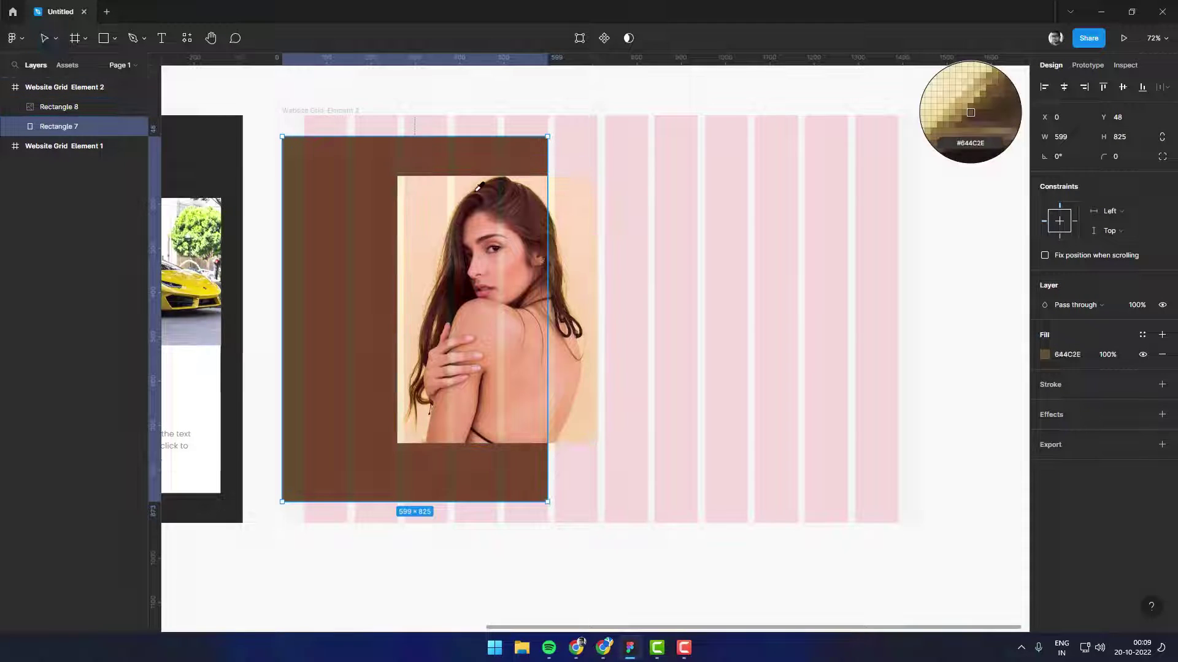
left_click(473, 205)
left_click(655, 557)
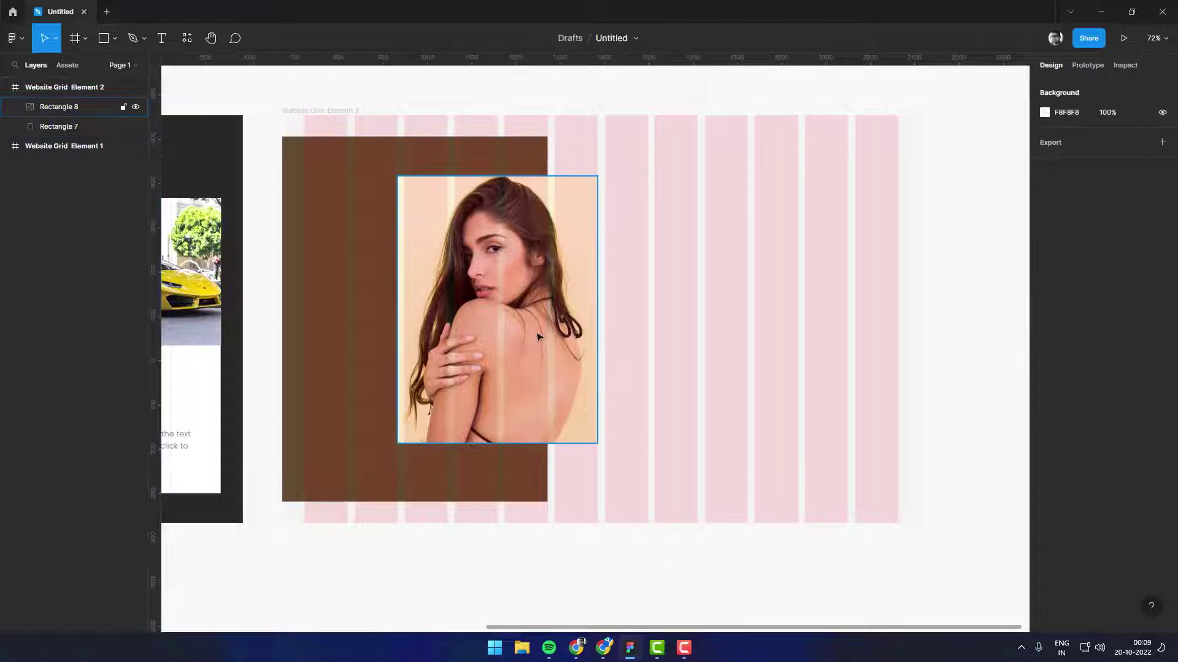
Step: Undo the sampled colours to restore the block's FF3767 pink fill
left_click(667, 322)
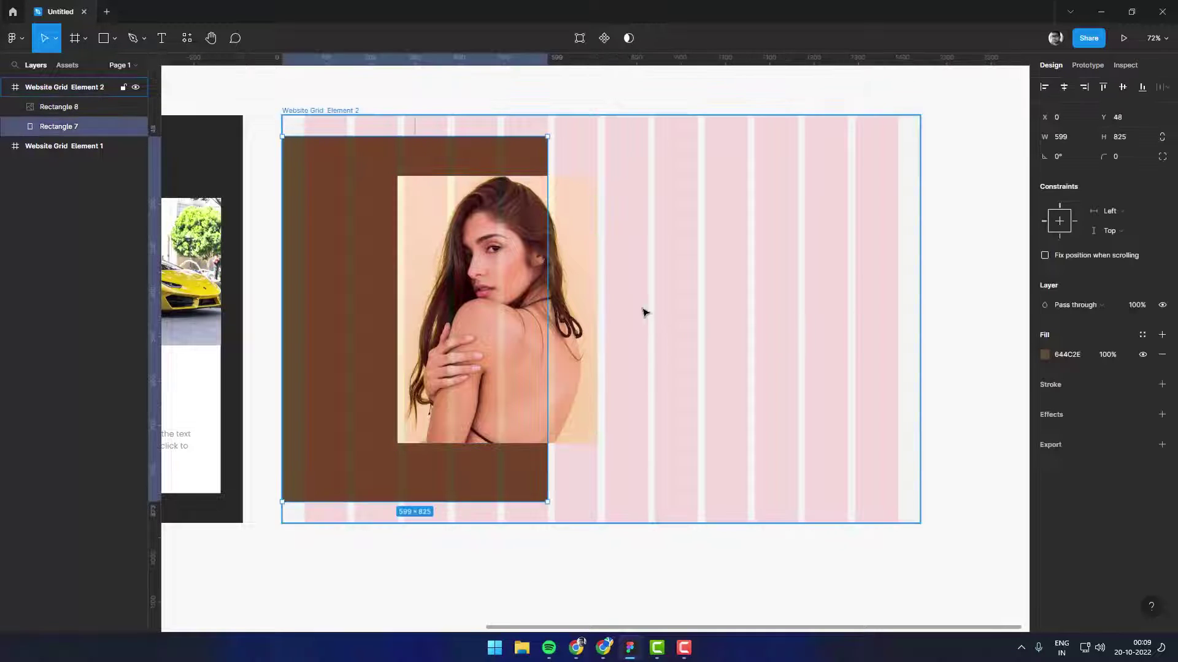
key("Return")
key("ctrl+z")
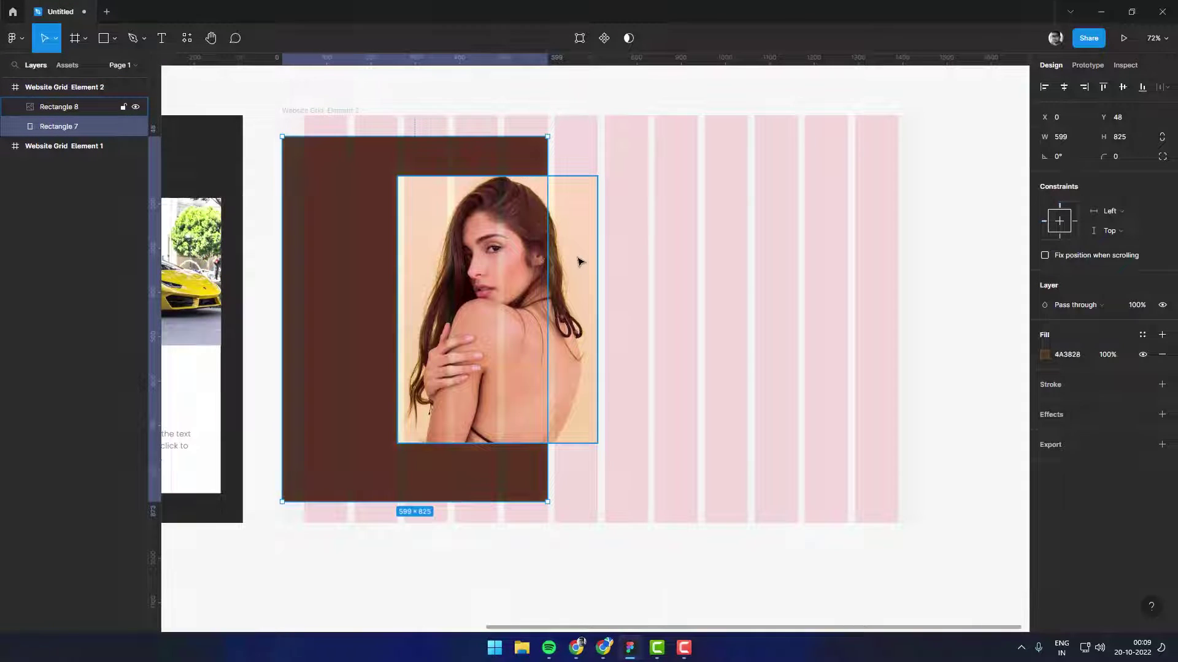
key("ctrl+z")
key("ctrl+z")
Step: Search the Unsplash plugin for 'pink model' images for the photo
left_click(583, 250)
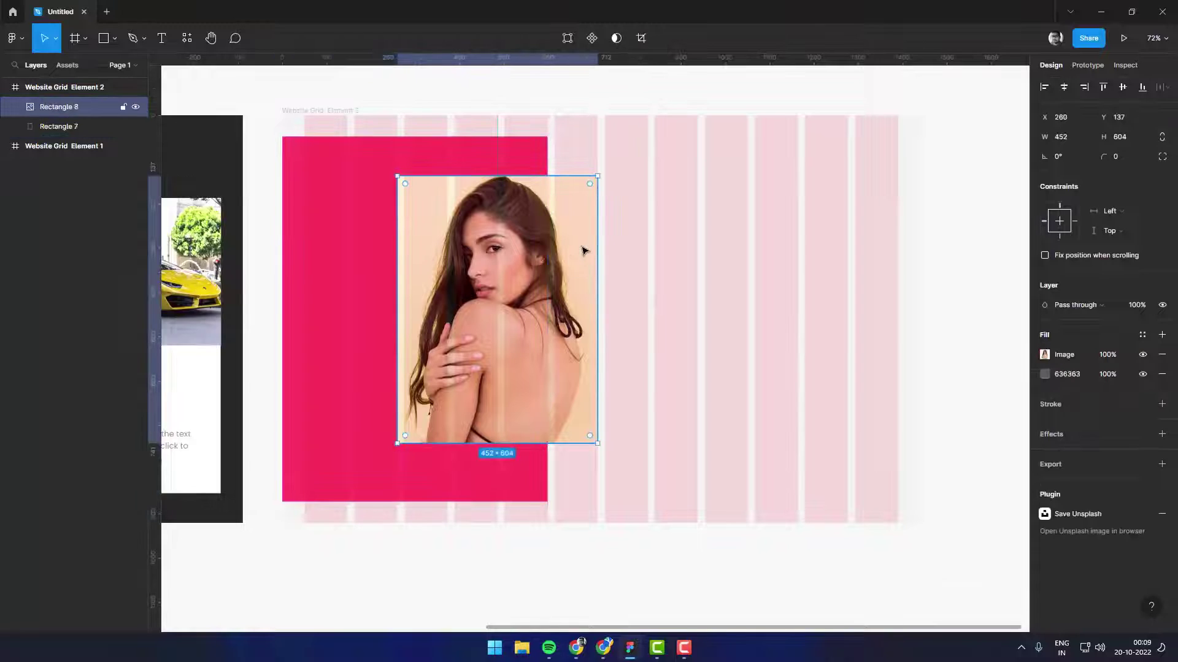
right_click(578, 243)
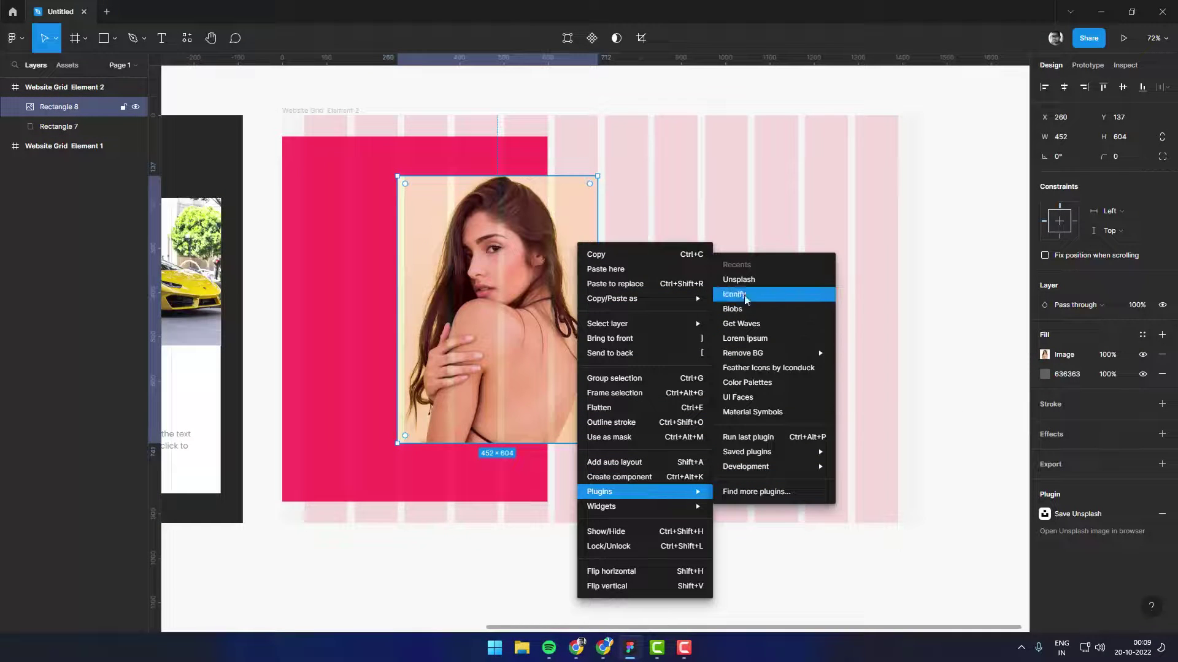
left_click(749, 281)
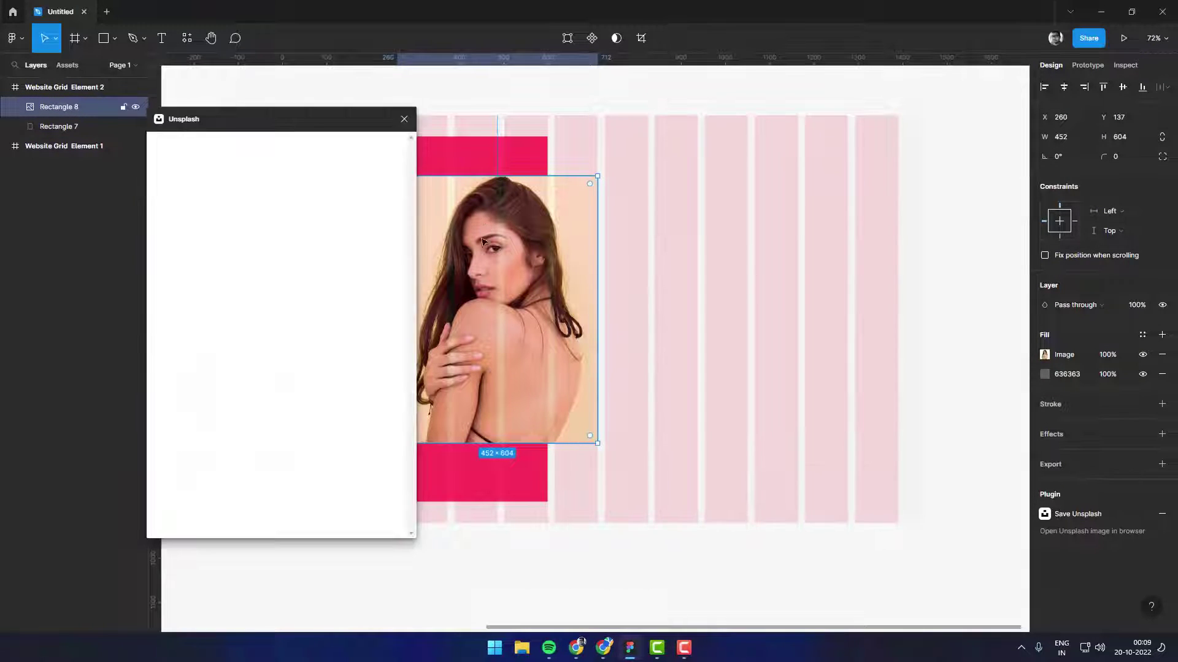
left_click(267, 178)
type("p")
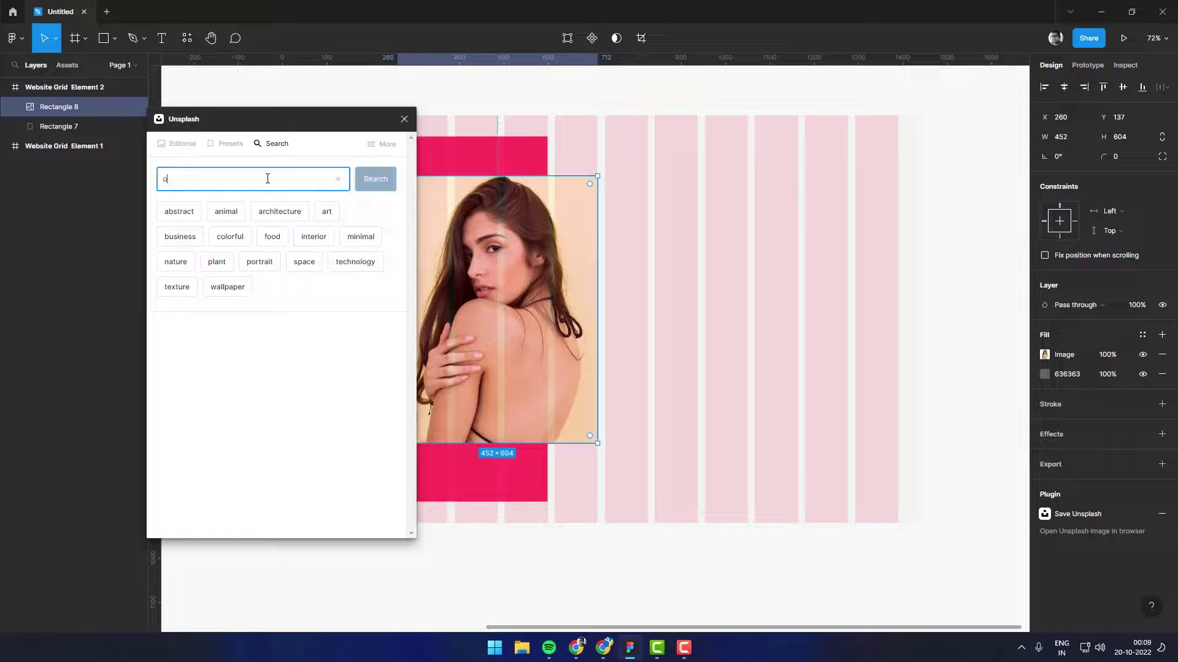
type("ink m")
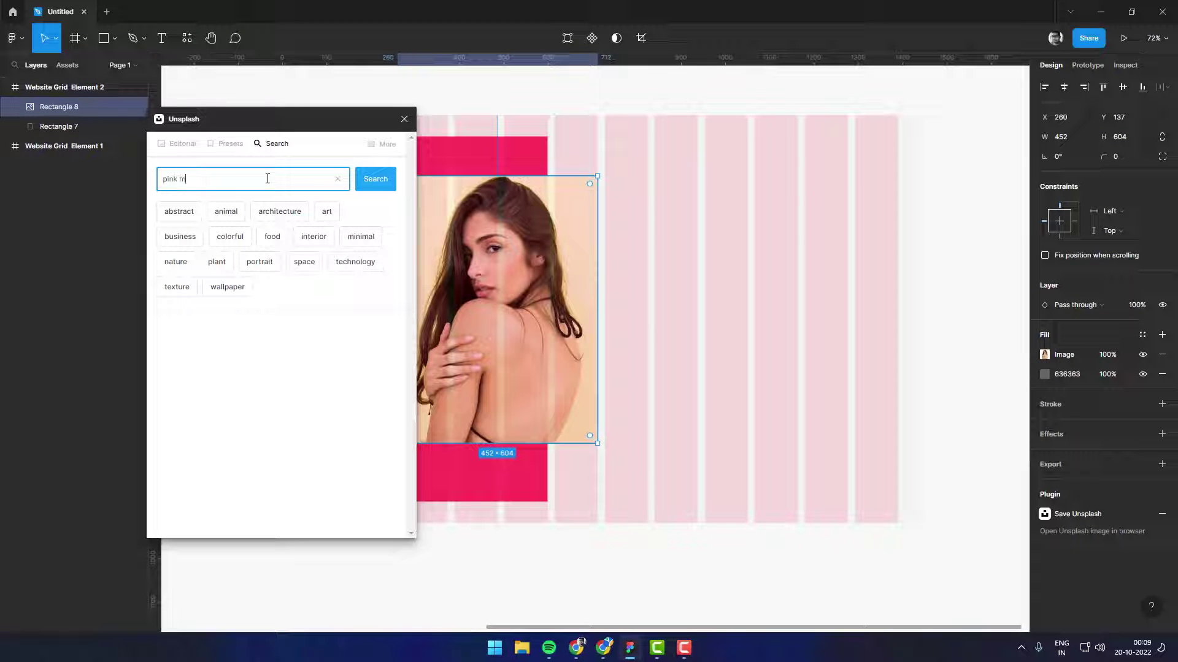
type("odel")
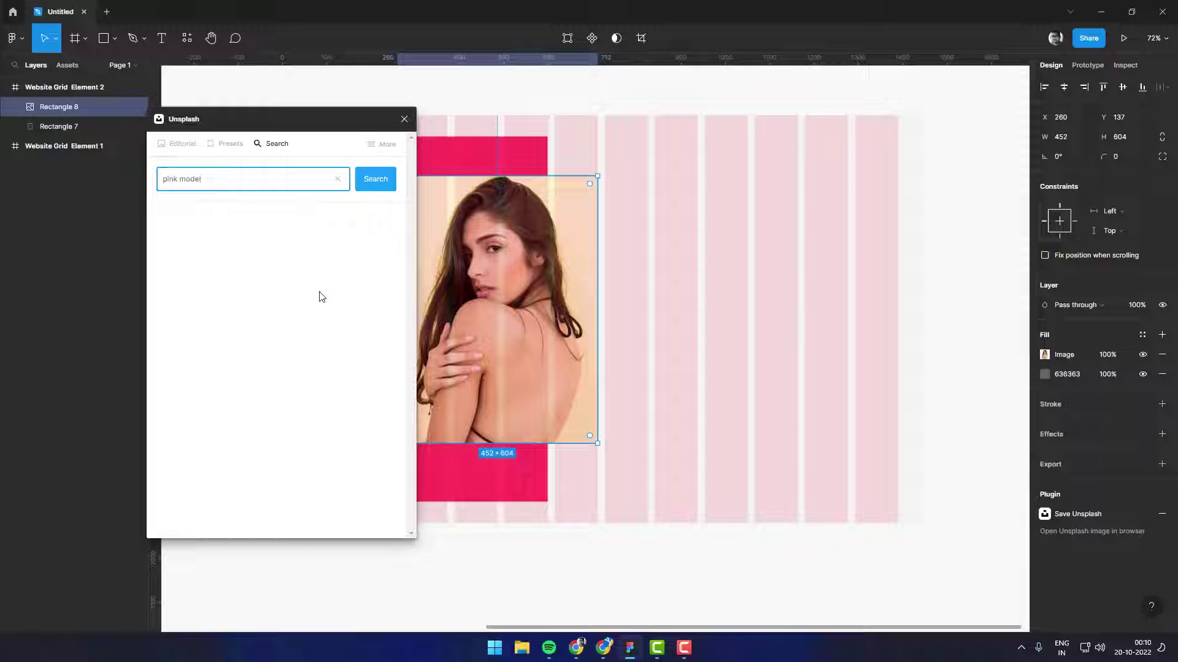
left_click(376, 178)
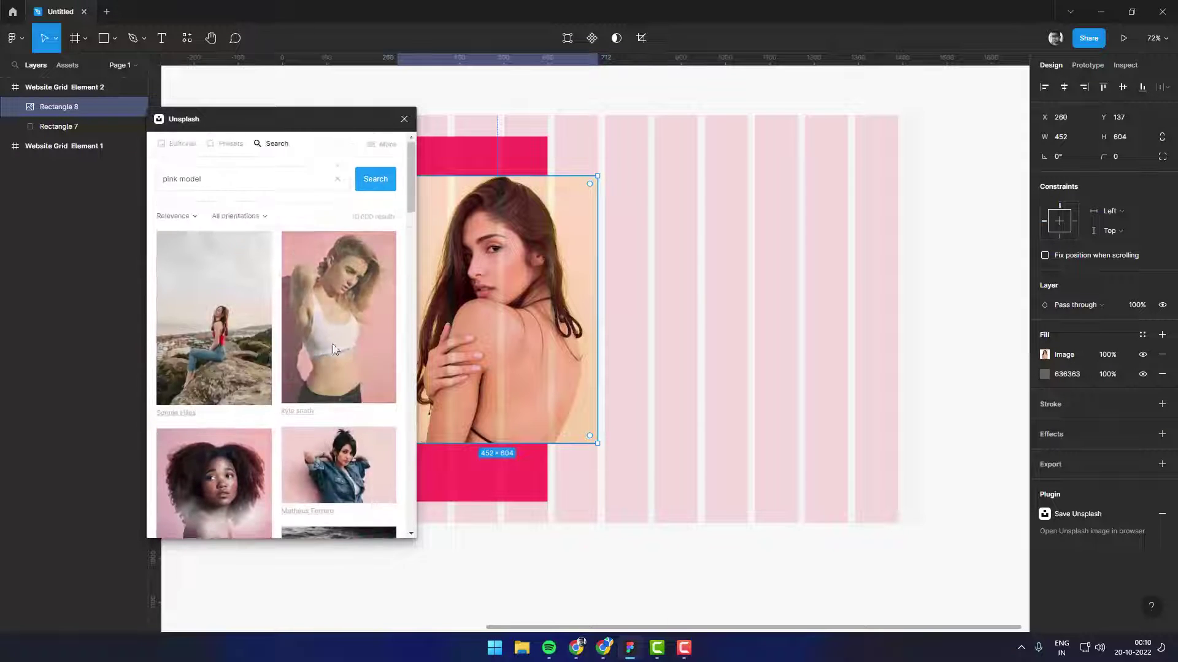
Step: Fill the photo rectangle with a pink-background model image
scroll(253, 337, "down", 3)
scroll(254, 336, "down", 3)
scroll(256, 338, "down", 2)
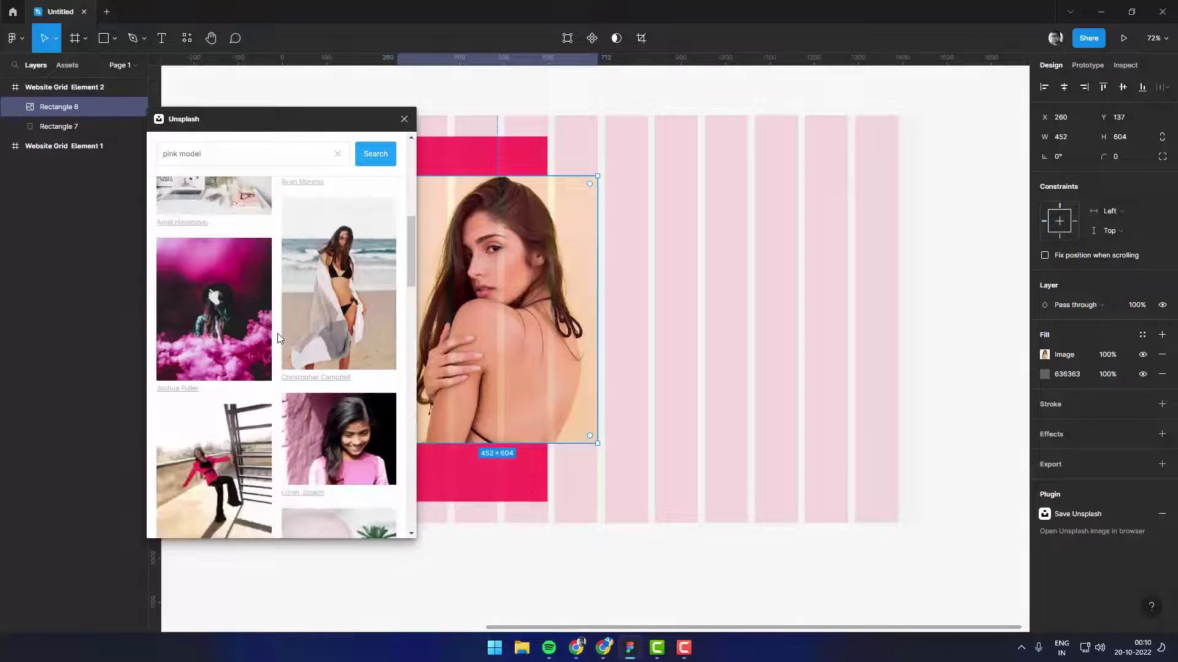
scroll(278, 333, "down", 2)
scroll(280, 333, "down", 3)
scroll(292, 335, "down", 3)
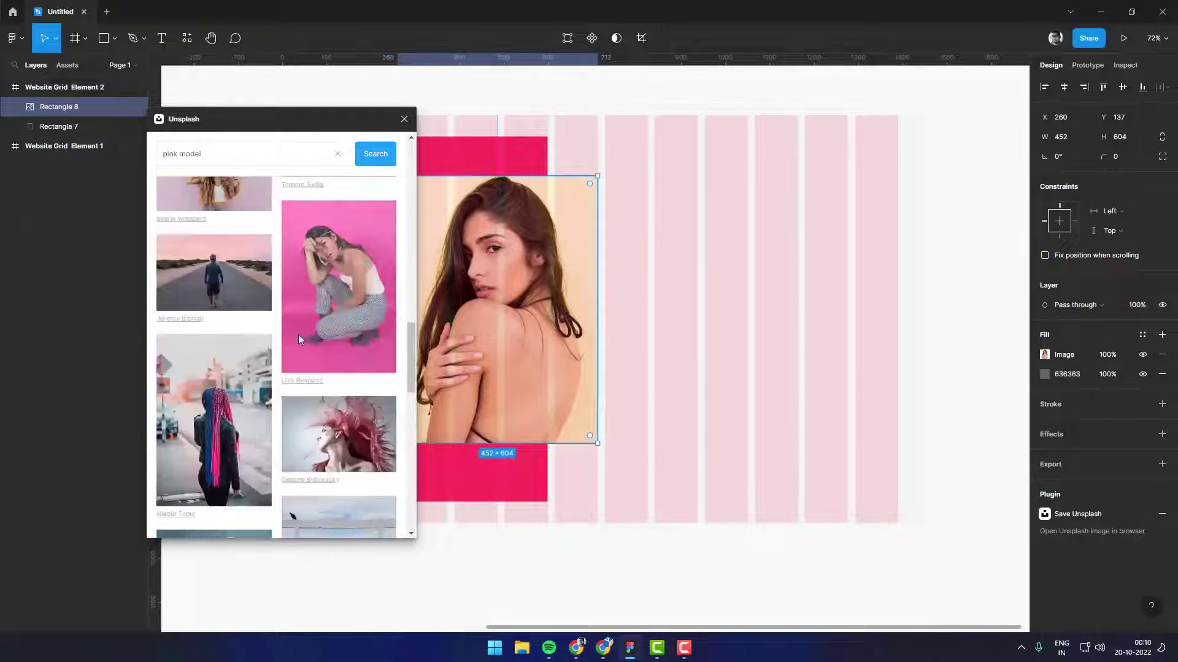
left_click(344, 281)
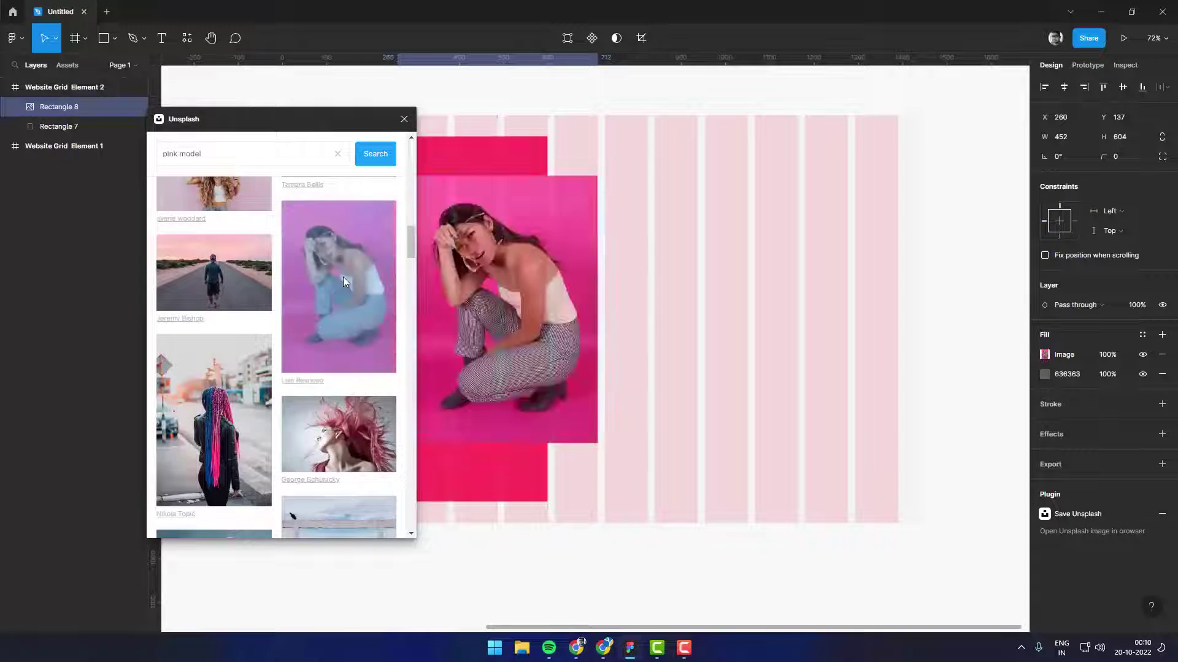
Step: Swap in the flower-crowned model in a pink dress and close the plugin
scroll(377, 282, "down", 1)
scroll(377, 283, "down", 3)
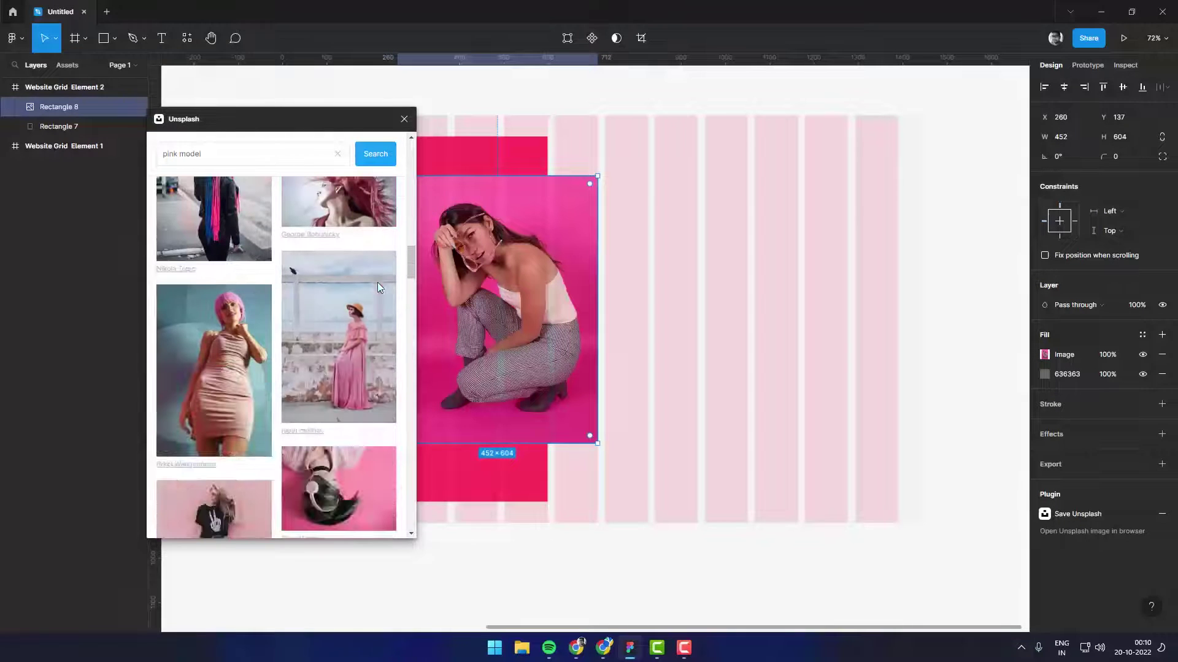
scroll(371, 332, "down", 4)
scroll(376, 329, "down", 3)
scroll(376, 329, "down", 3)
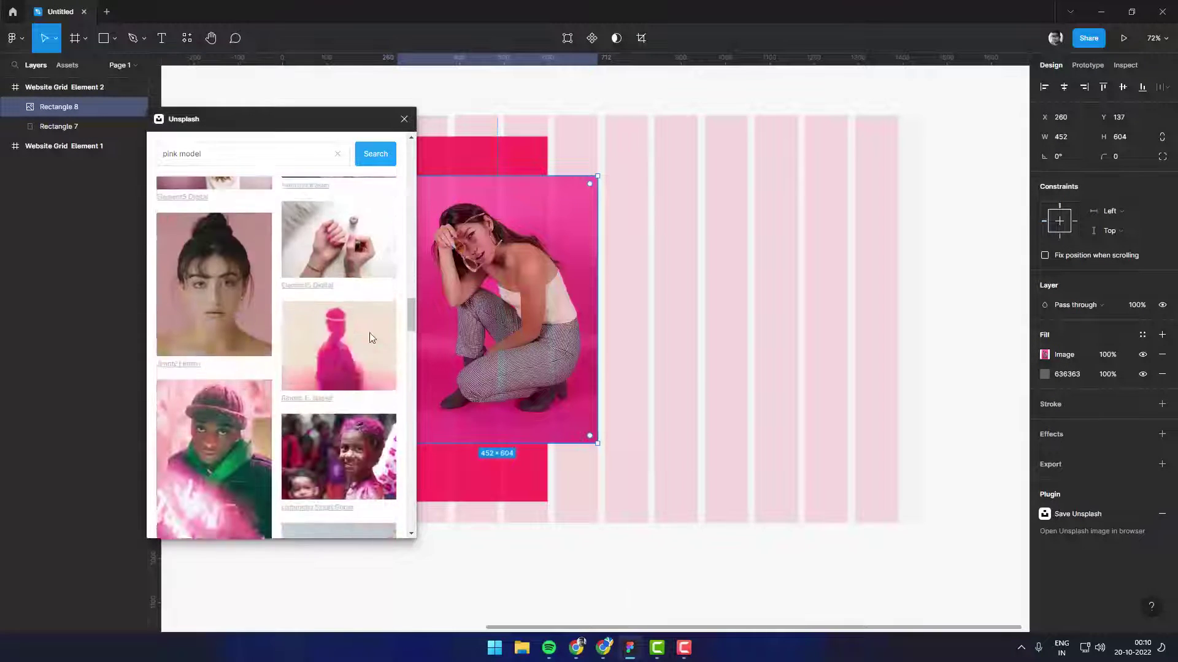
scroll(370, 338, "down", 1)
scroll(368, 343, "down", 5)
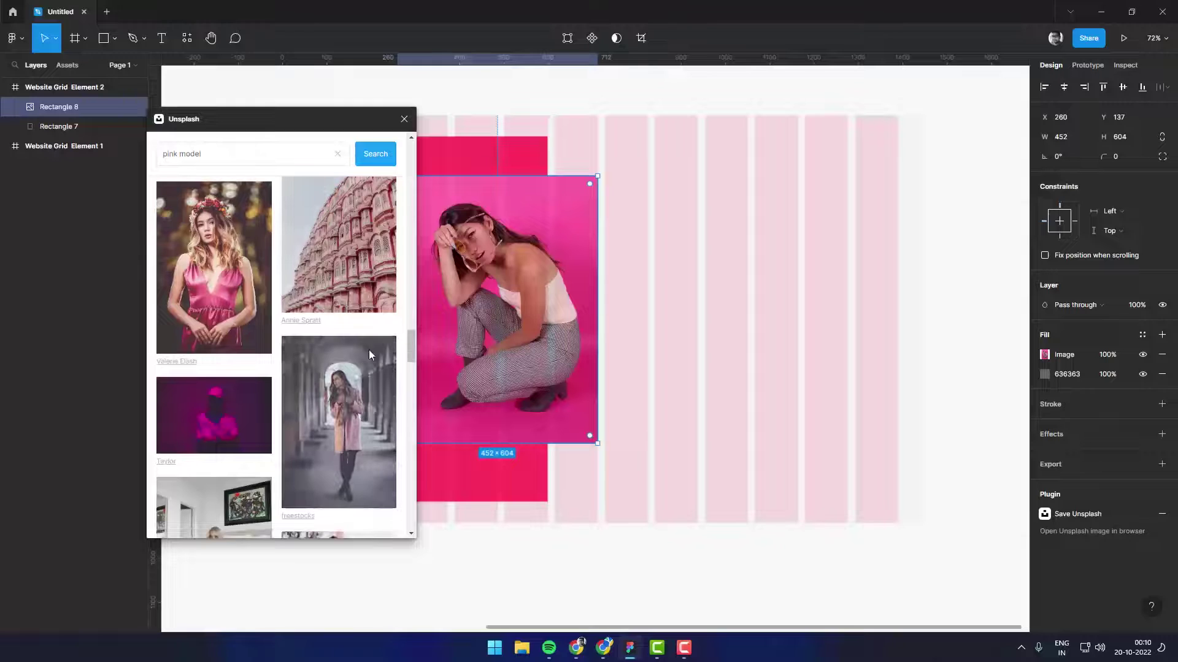
left_click(219, 289)
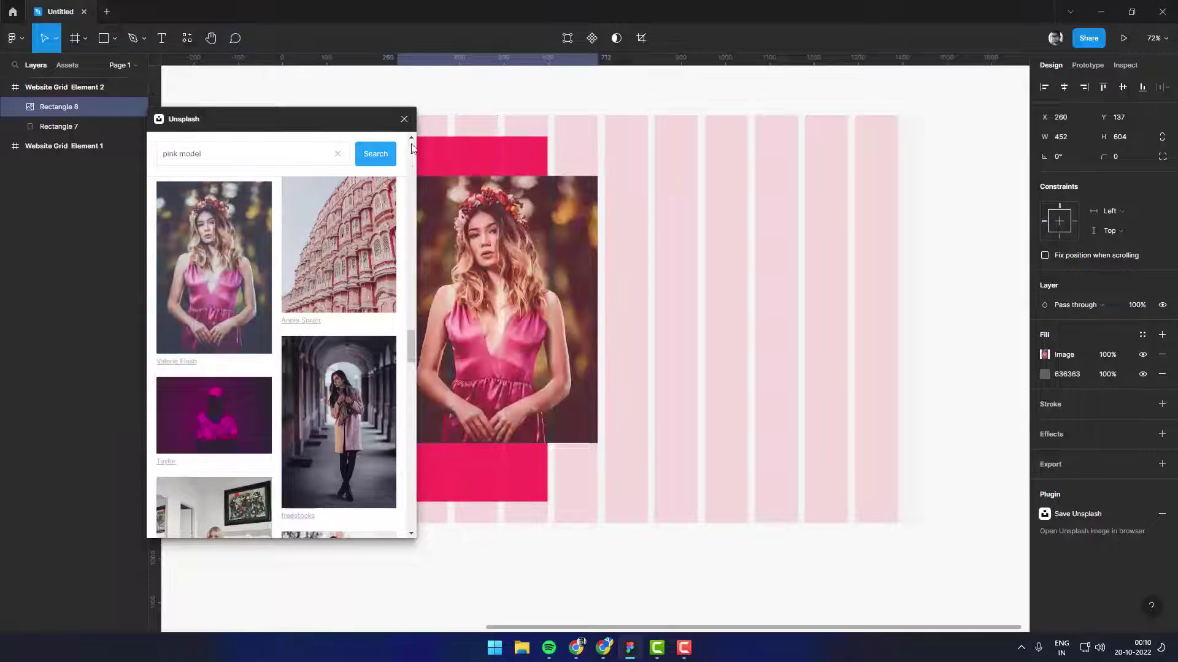
left_click(404, 119)
left_click(569, 540)
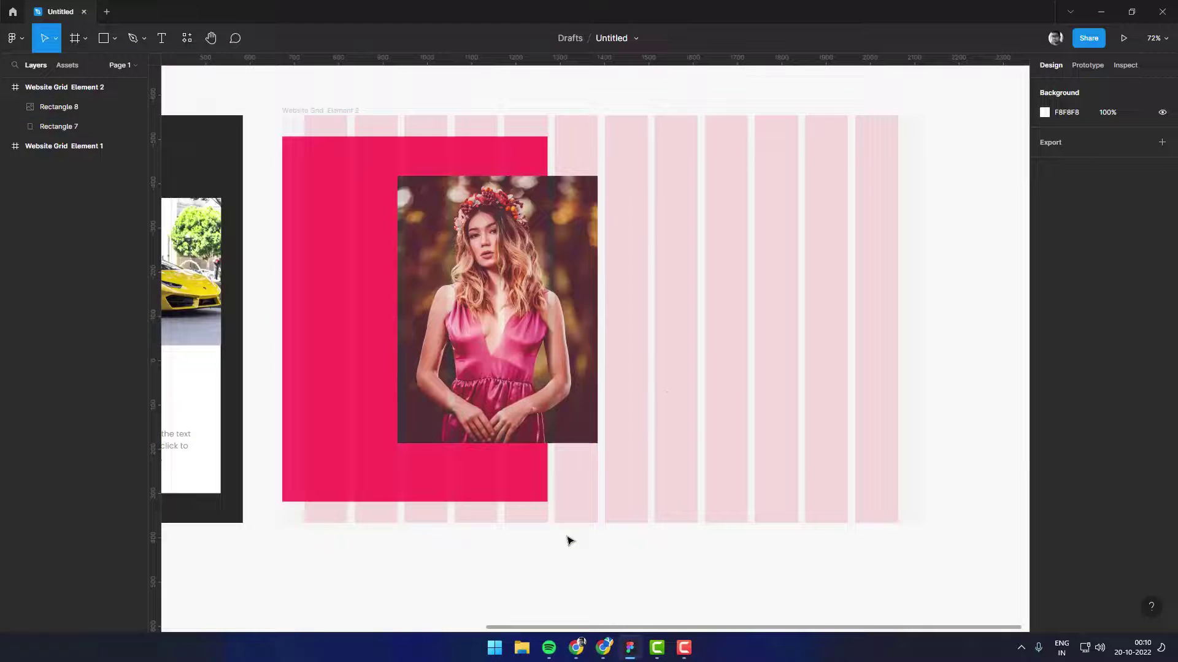
Step: Add the text 'Our Fashion' beside the model photo
left_click_drag(647, 380, 617, 379)
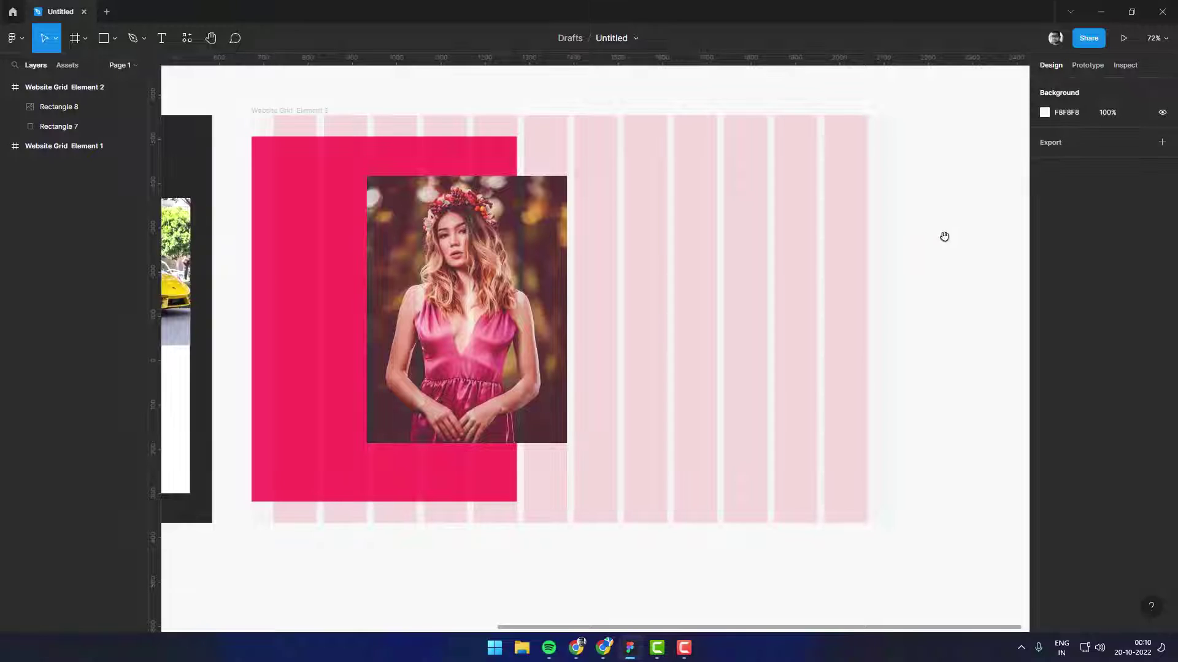
left_click_drag(944, 236, 944, 246)
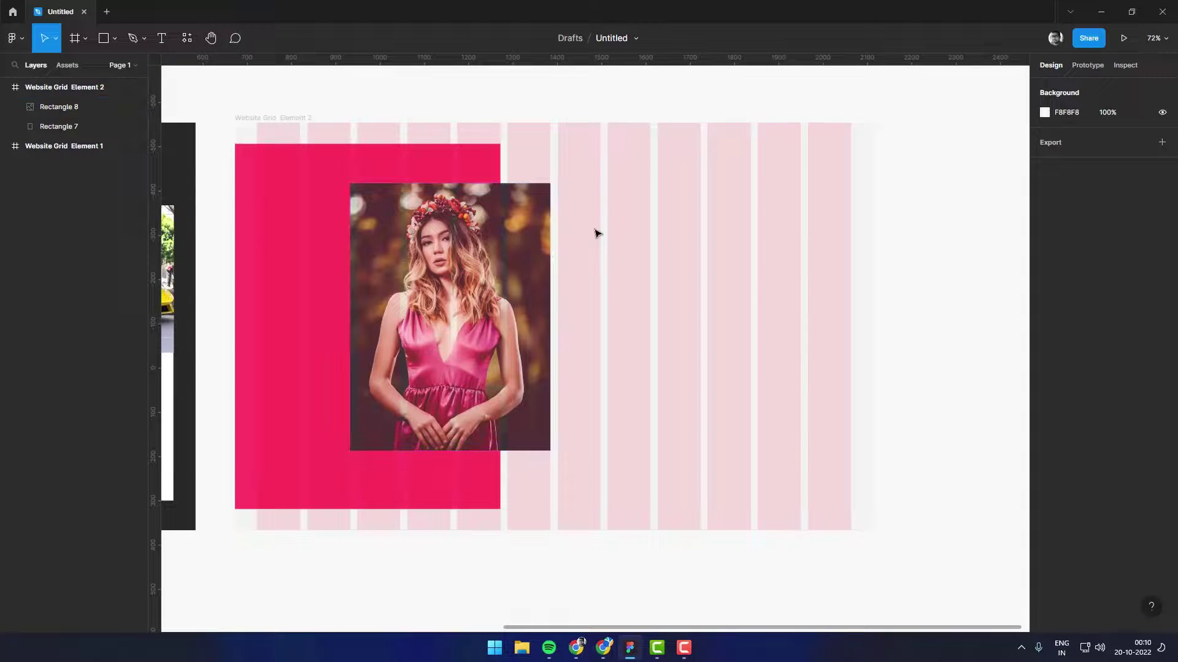
key("t")
left_click(581, 210)
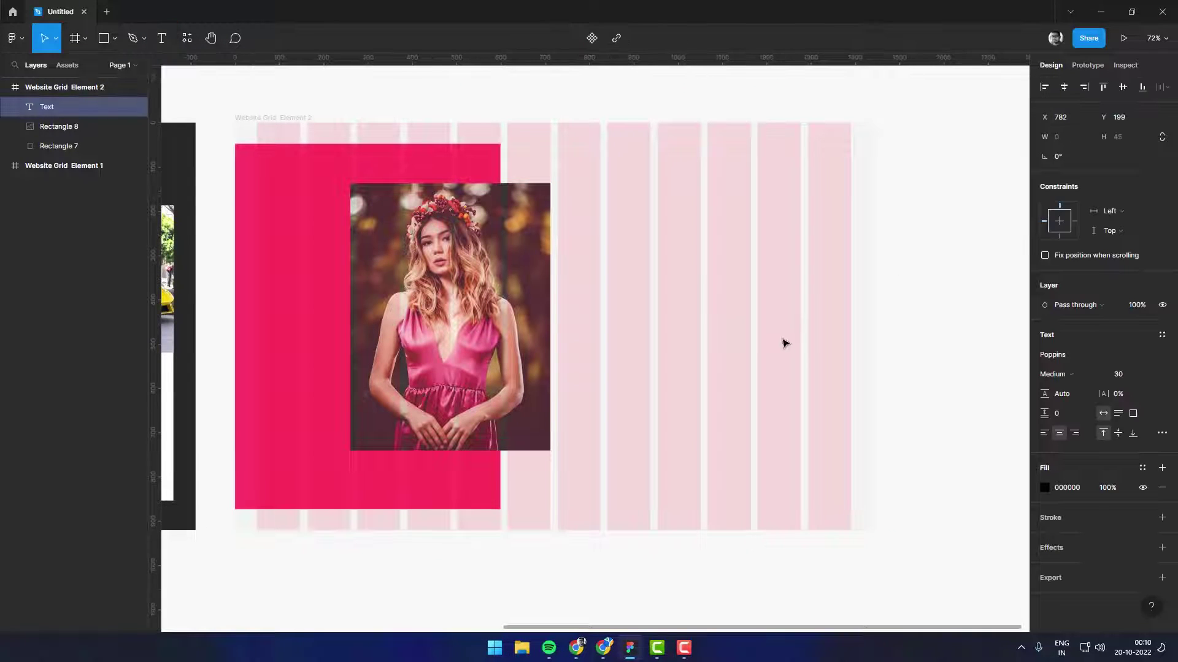
type("Our Fa")
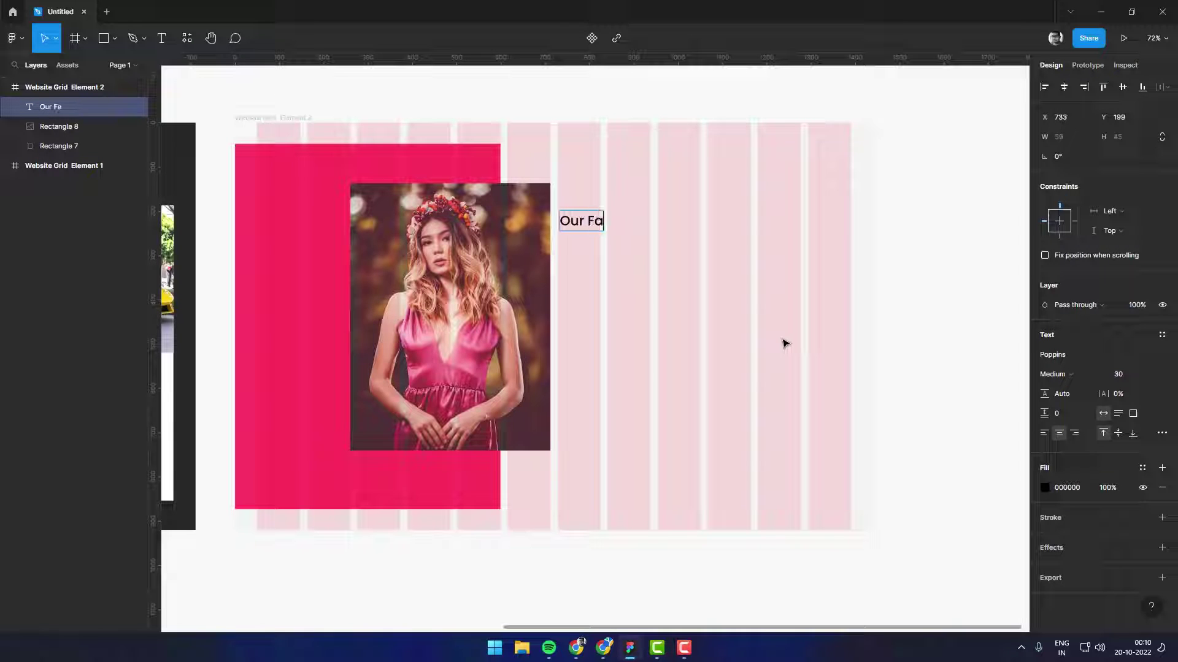
type("shion")
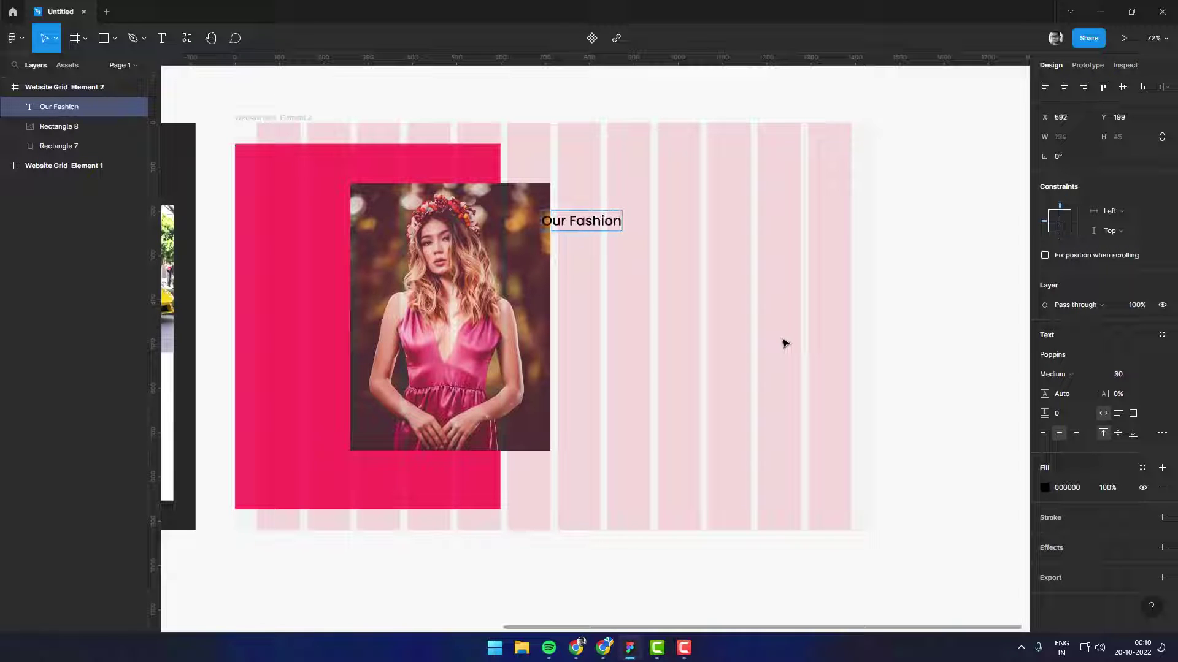
key("Escape")
Step: Scale the heading to 68.67 px and place it right of the photo near the top
key("k")
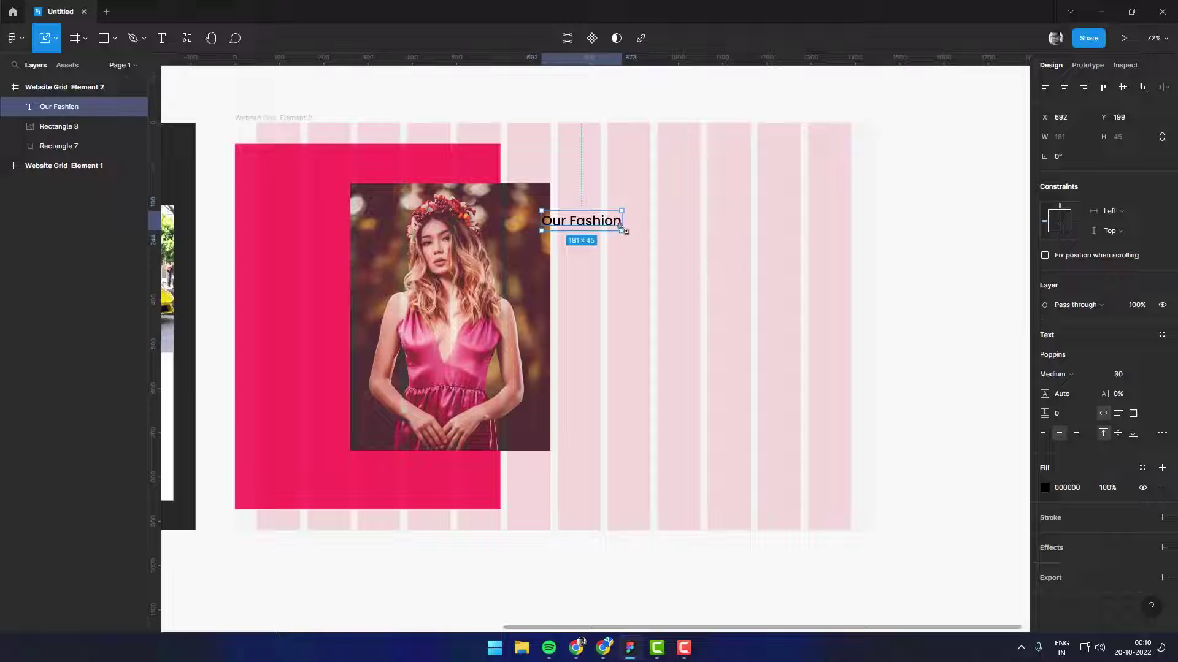
left_click_drag(622, 230, 723, 256)
left_click_drag(632, 233, 668, 206)
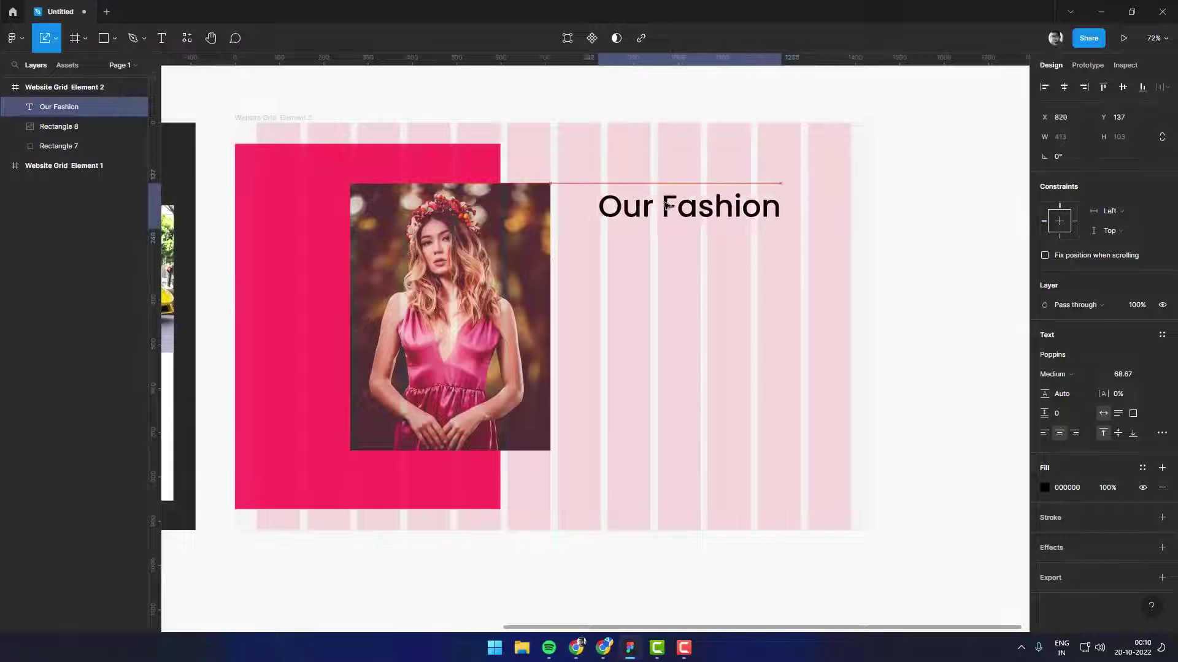
left_click_drag(667, 206, 667, 199)
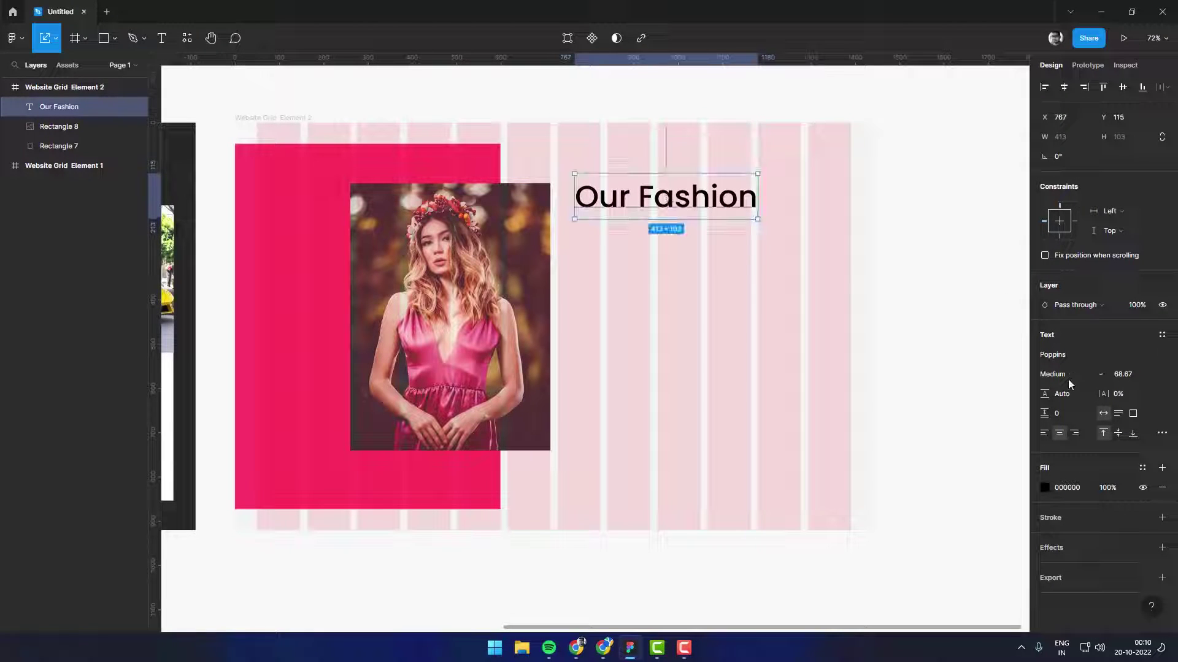
Step: Try out font families on the Our Fashion heading, including Orbitron
left_click(1075, 355)
key("Down")
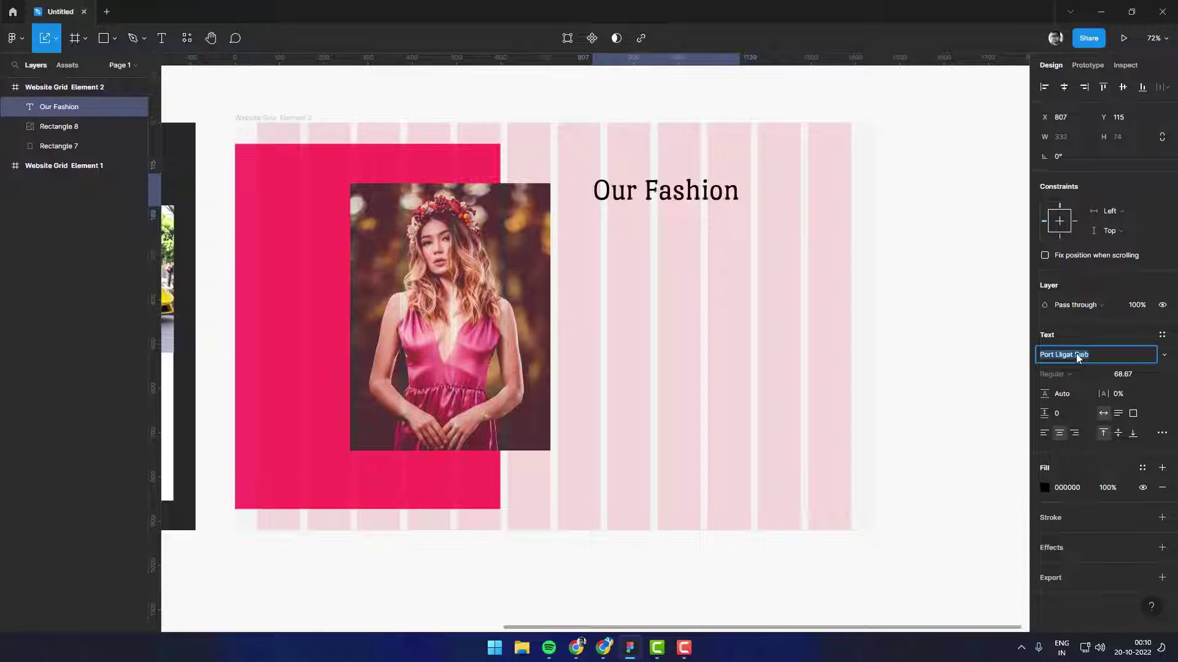
key("Down")
key("Down")
key("Down")
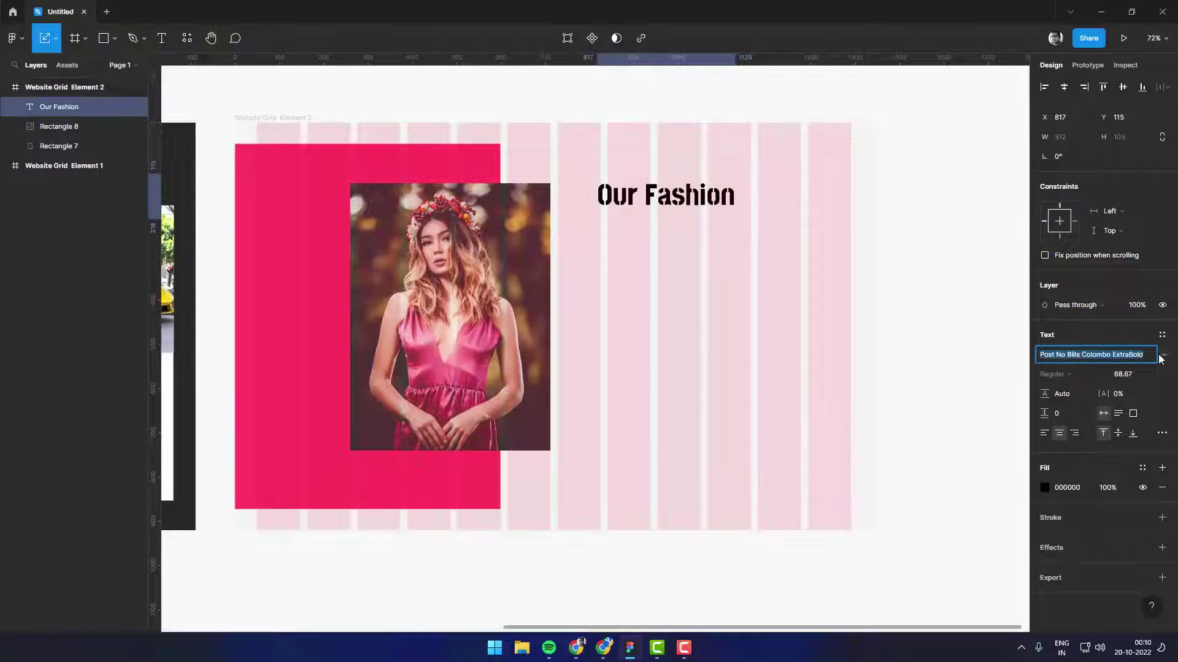
left_click(1161, 356)
scroll(1126, 525, "up", 5)
scroll(1112, 268, "up", 5)
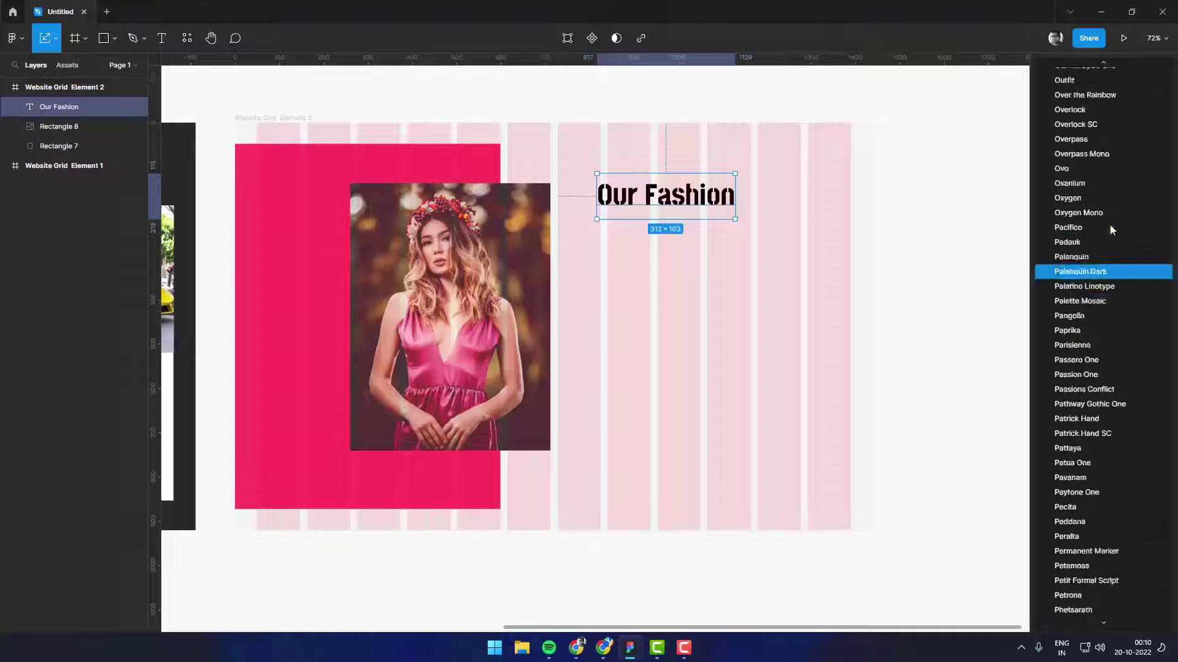
scroll(1098, 214, "up", 3)
left_click(1081, 190)
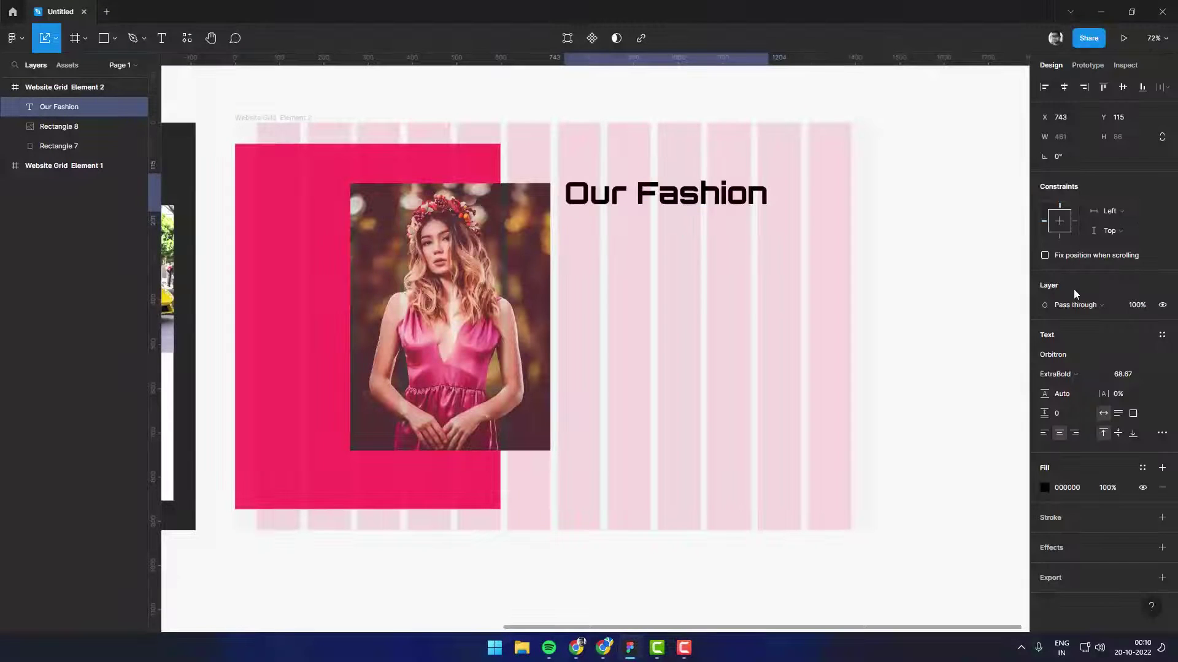
left_click(1067, 355)
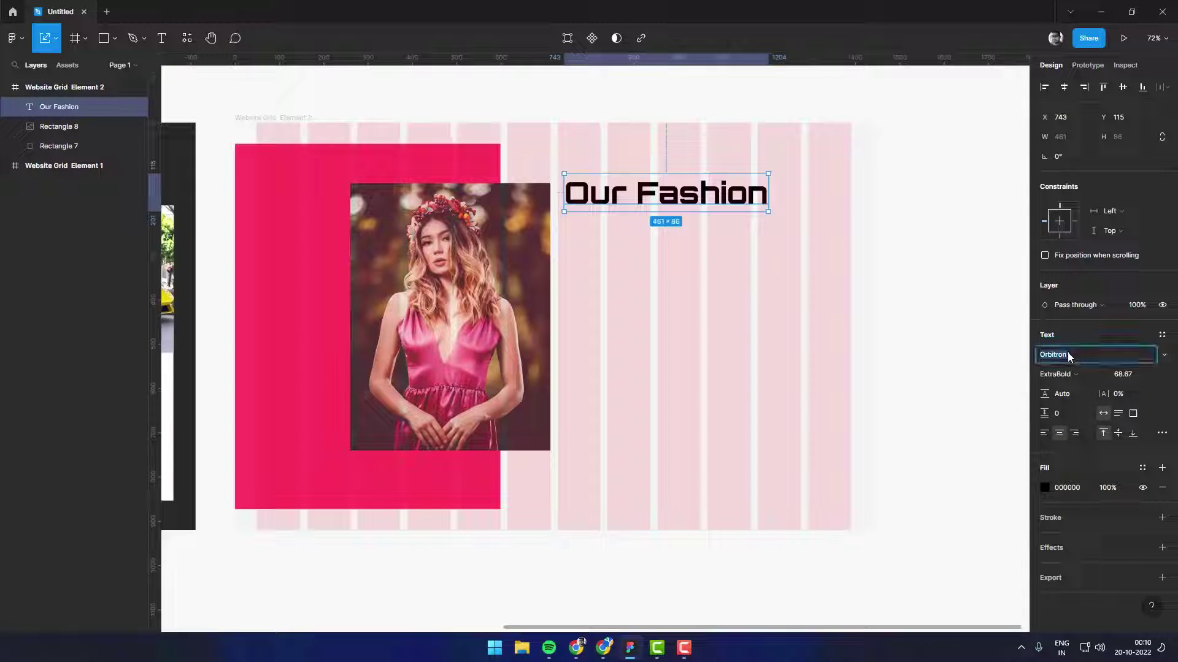
key("Up")
key("Up")
key("Up")
key("Up")
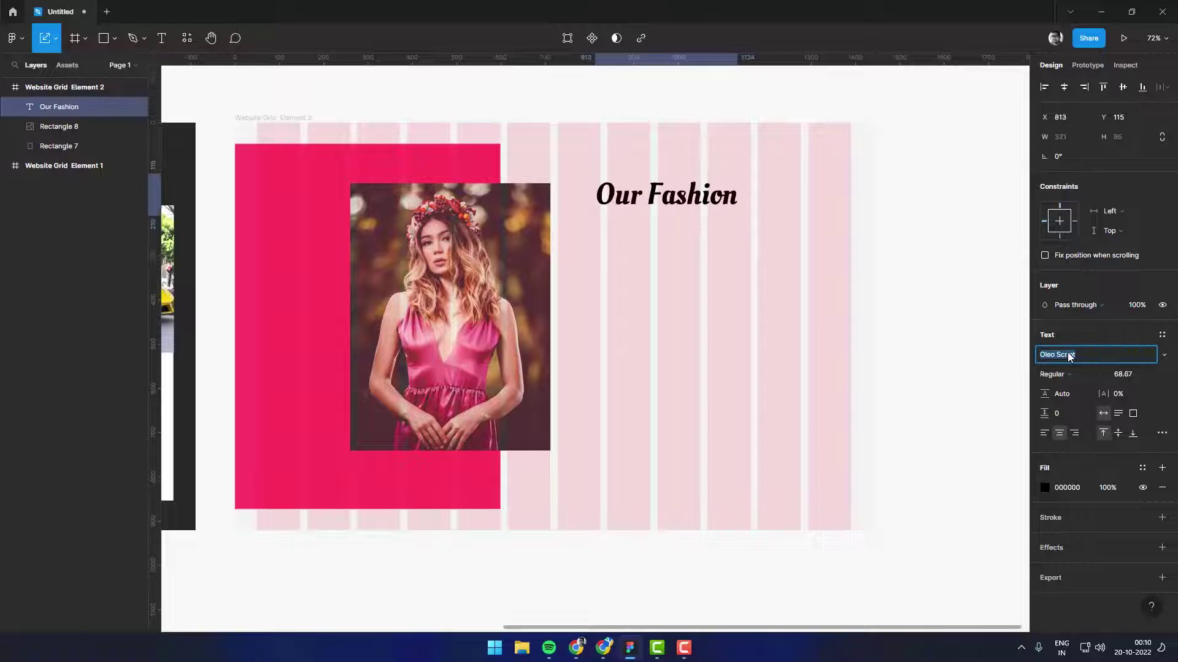
key("Up")
key("Up")
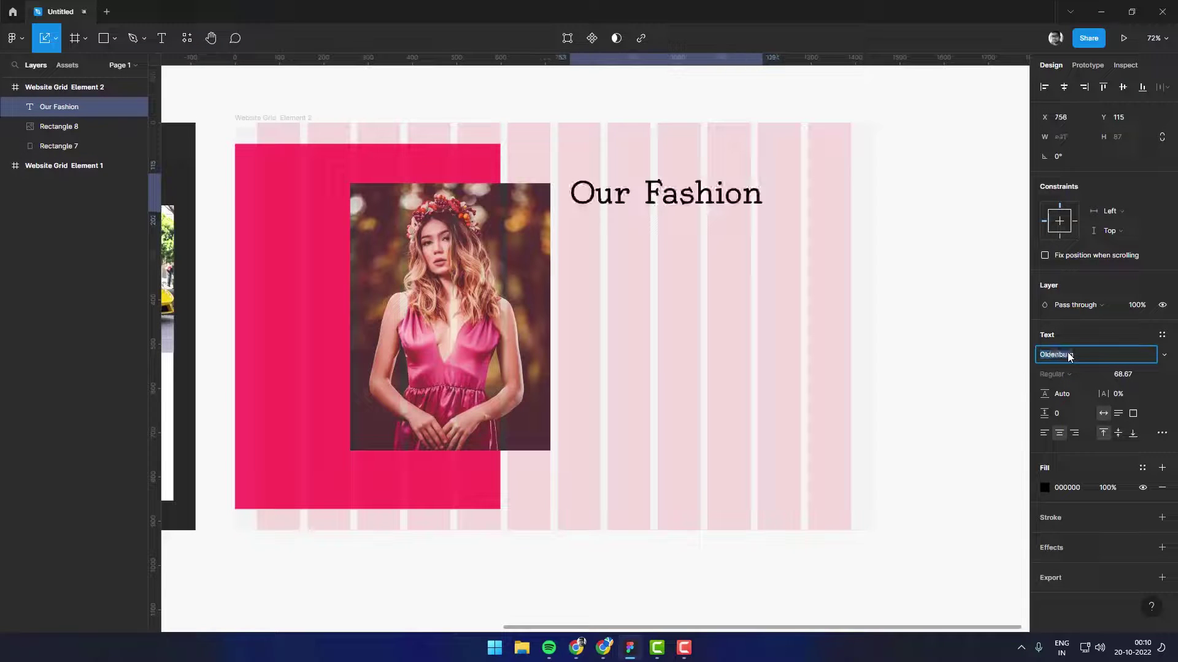
key("Down")
key("Down")
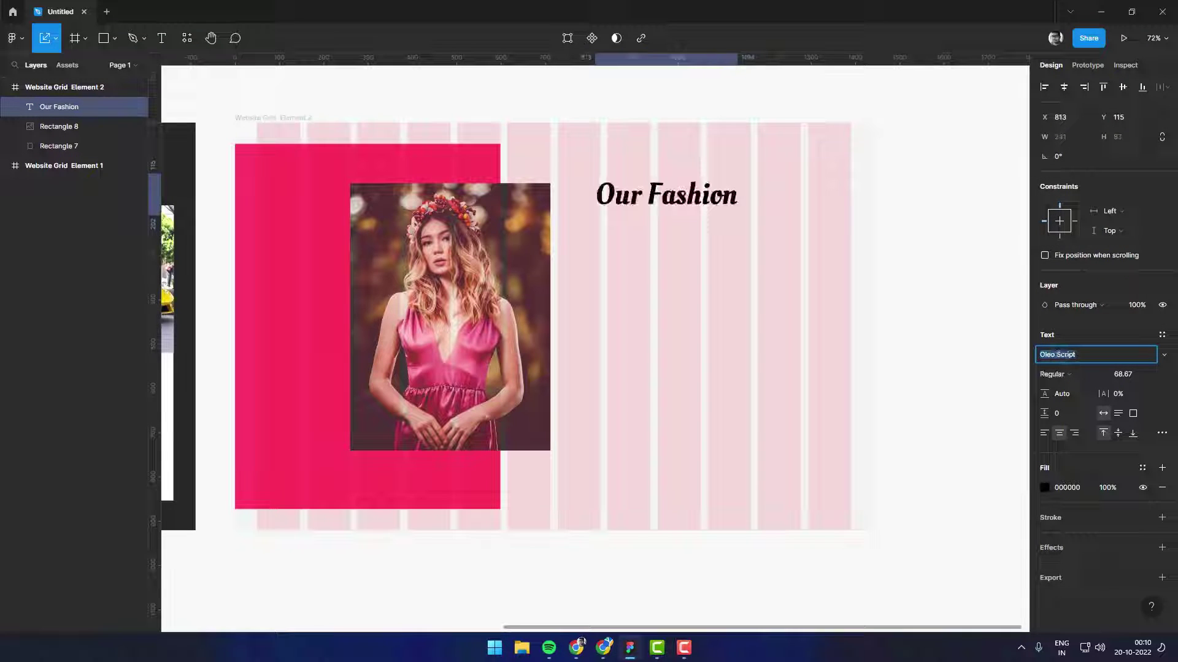
key("Escape")
key("Escape")
Step: Resize the Our Fashion heading and line it up with the photo's edge
left_click(702, 195)
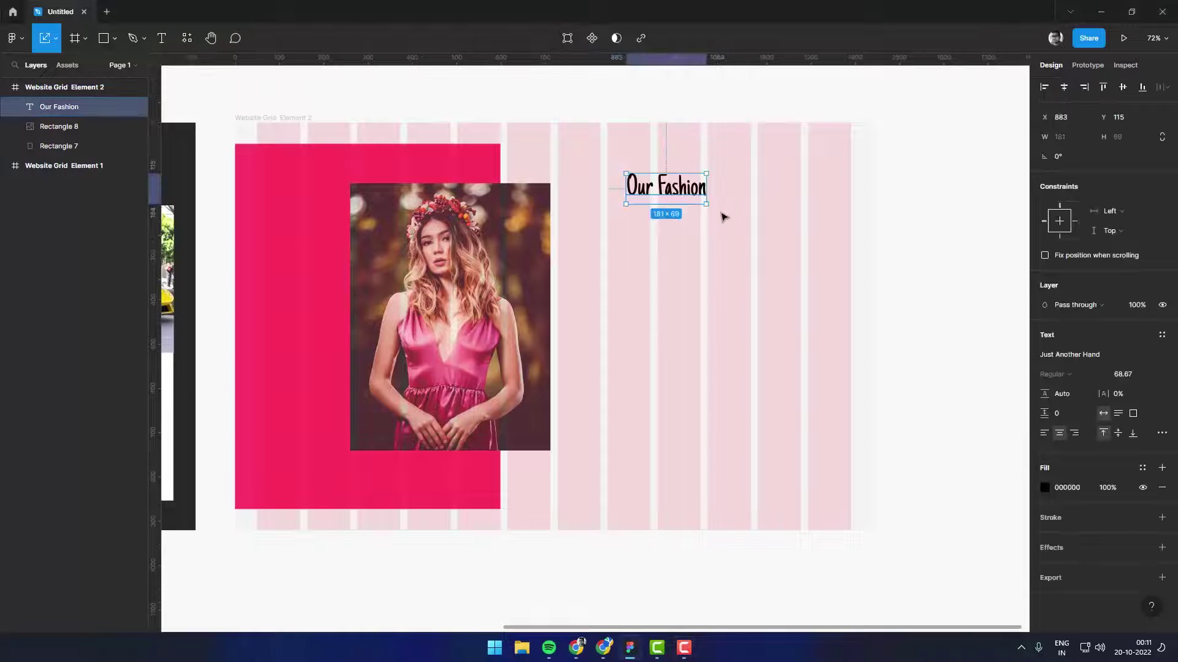
left_click_drag(709, 208, 832, 252)
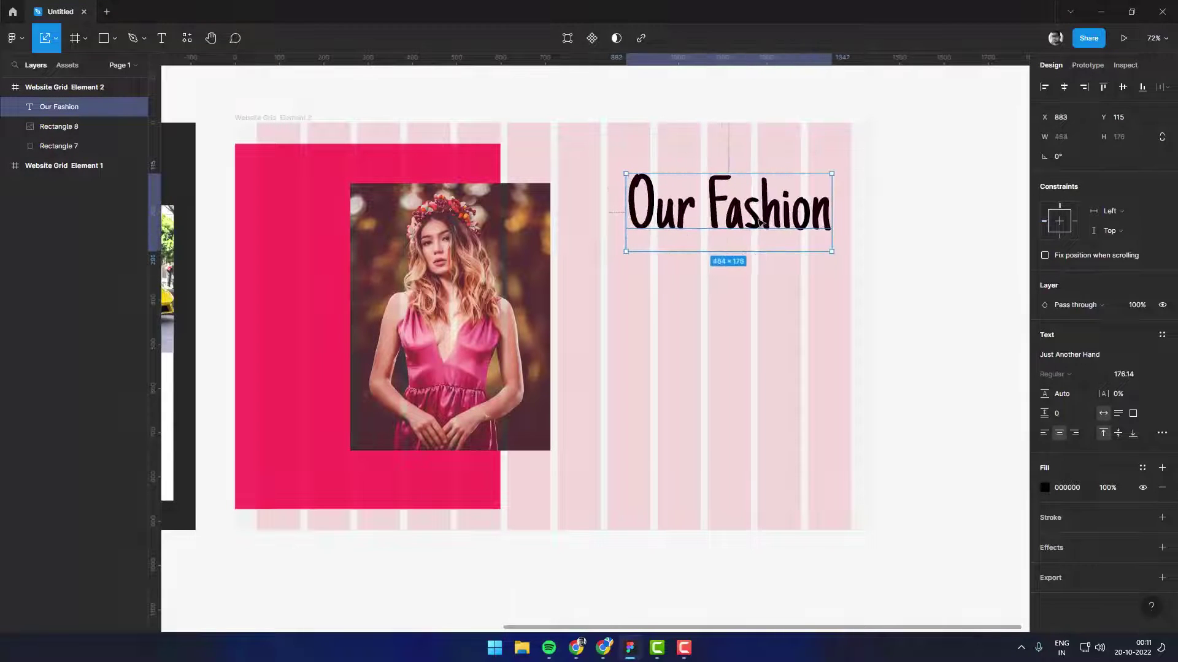
left_click_drag(756, 209, 699, 218)
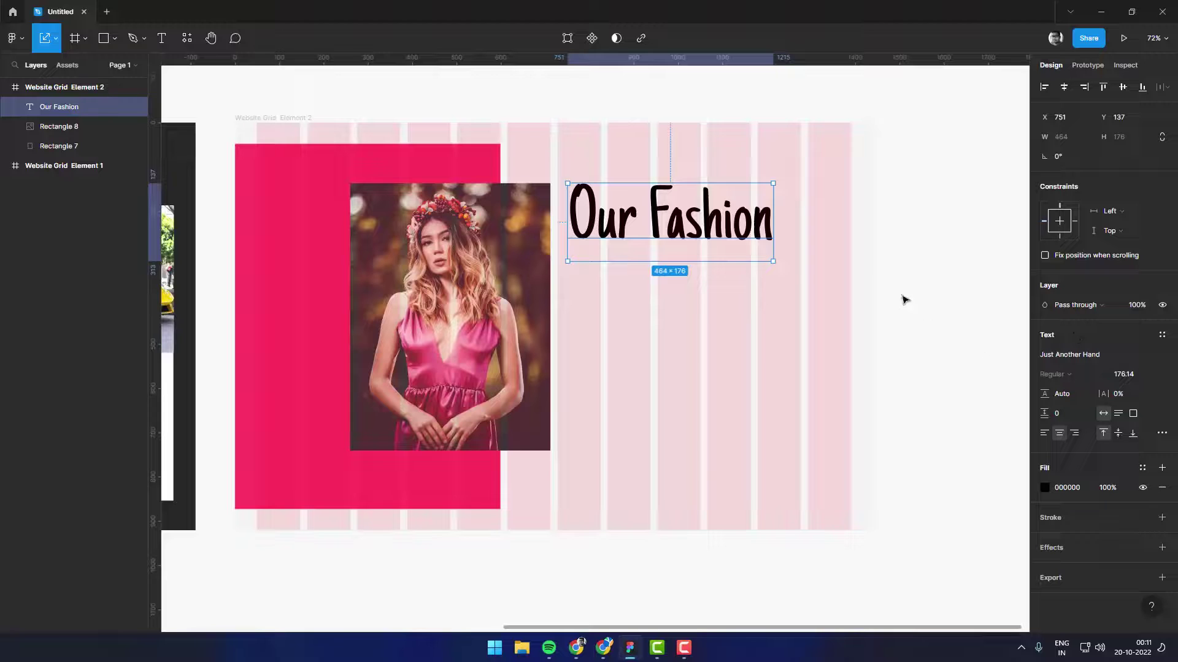
left_click_drag(776, 260, 701, 232)
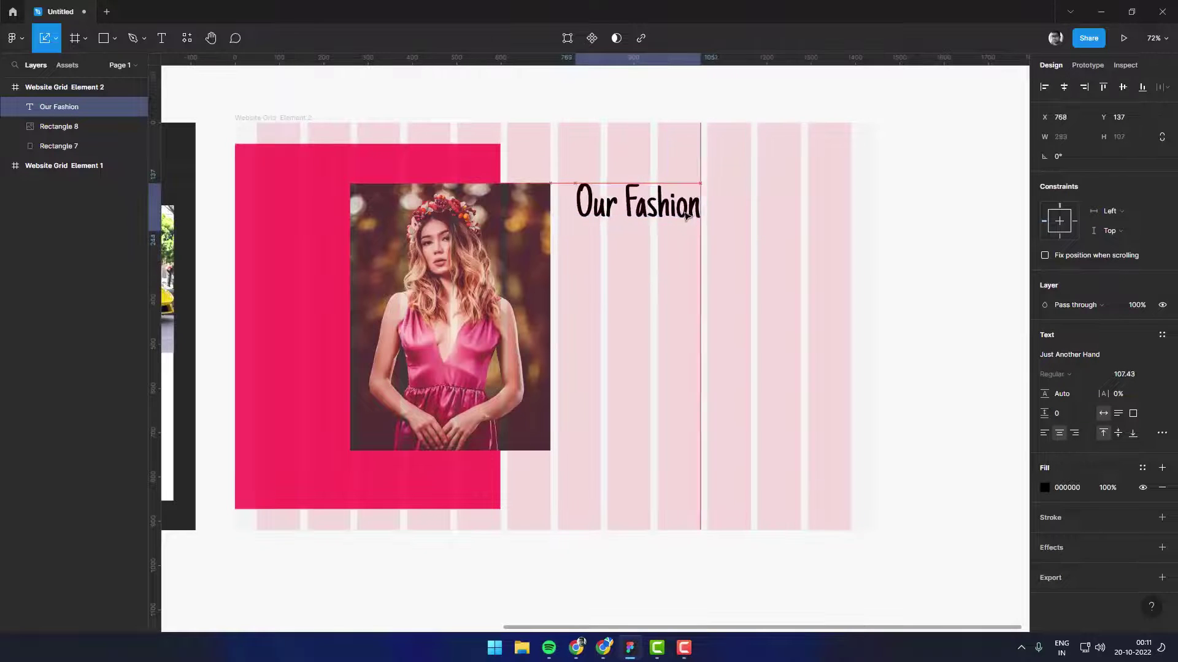
left_click_drag(632, 205, 643, 206)
left_click(1090, 355)
key("Down")
key("Down")
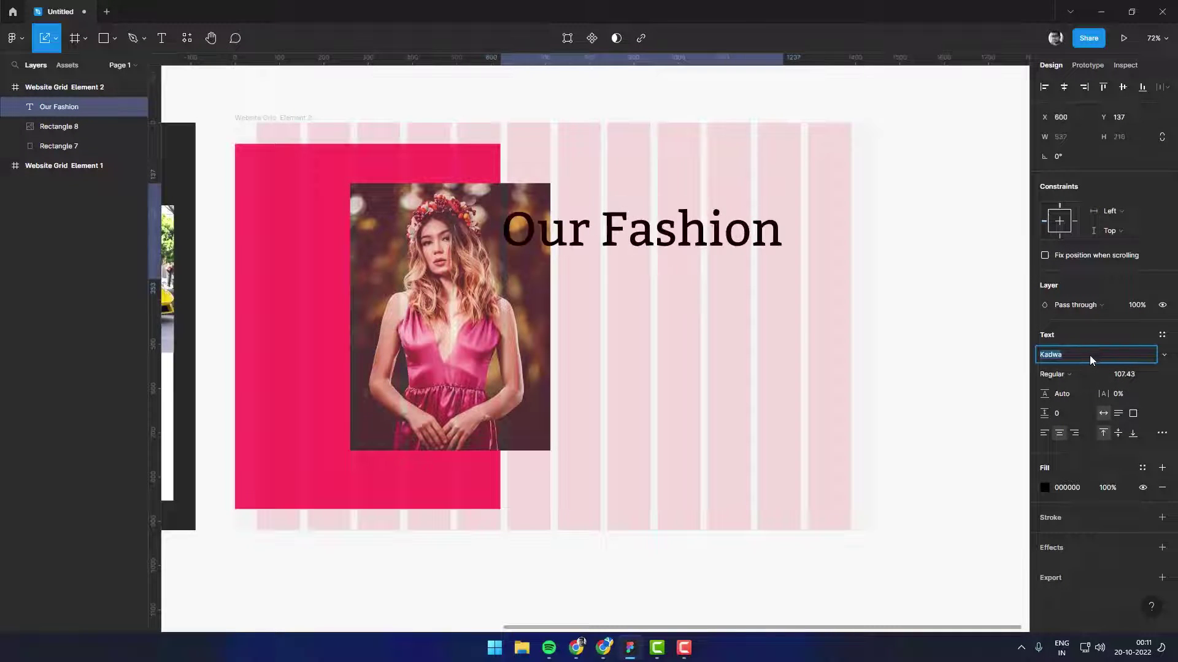
key("Down")
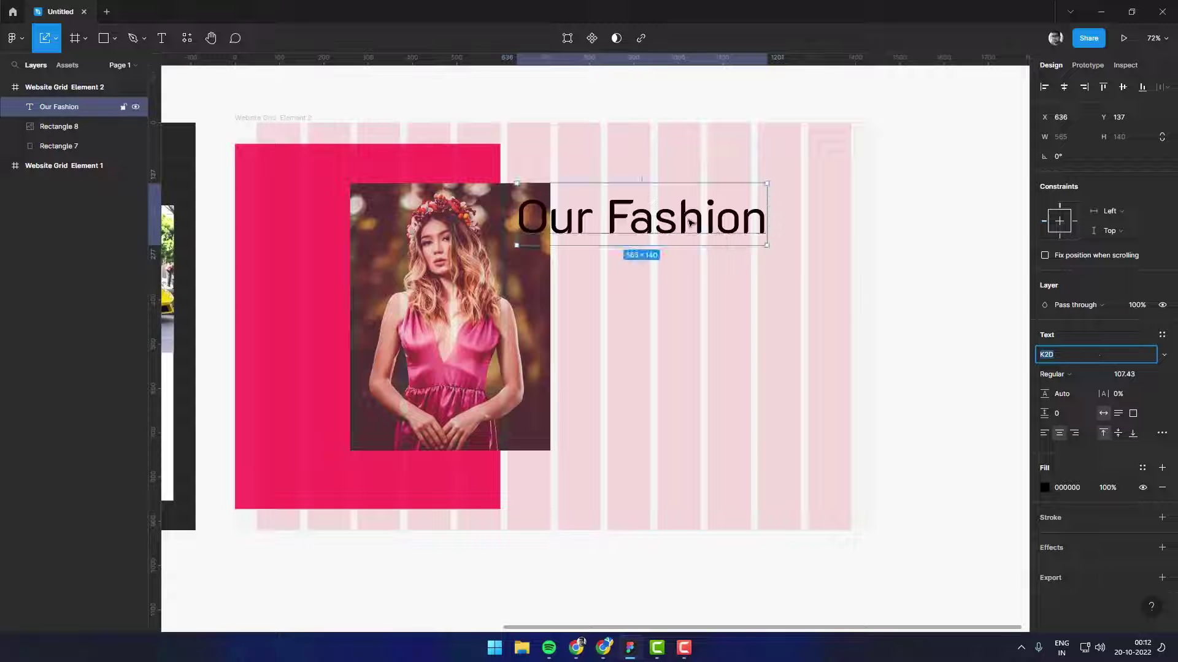
left_click_drag(641, 218, 678, 218)
Step: Set the heading font to Kapakana with Regular weight
left_click(1065, 354)
key("Down")
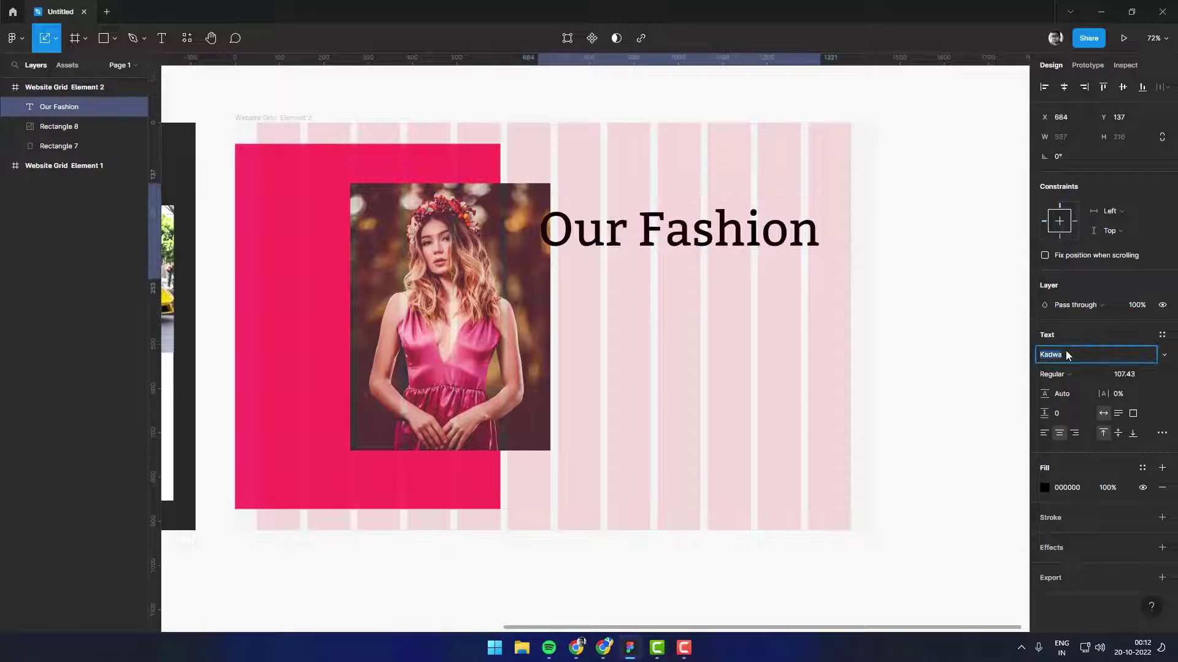
key("Down")
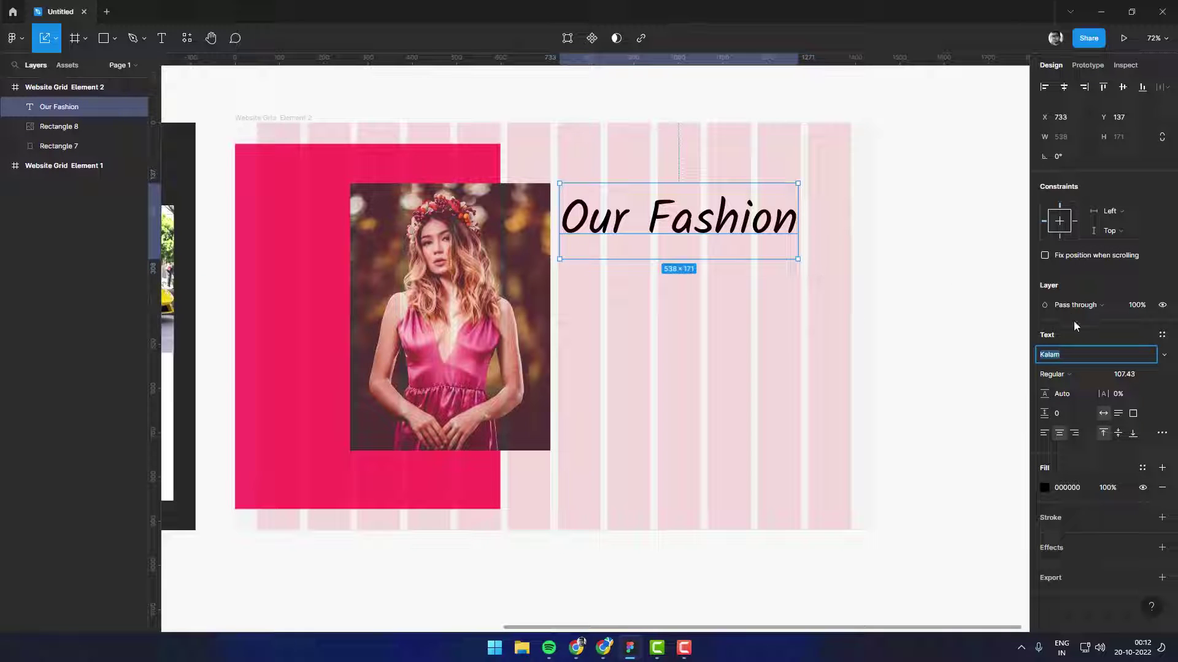
key("Down")
key("Down")
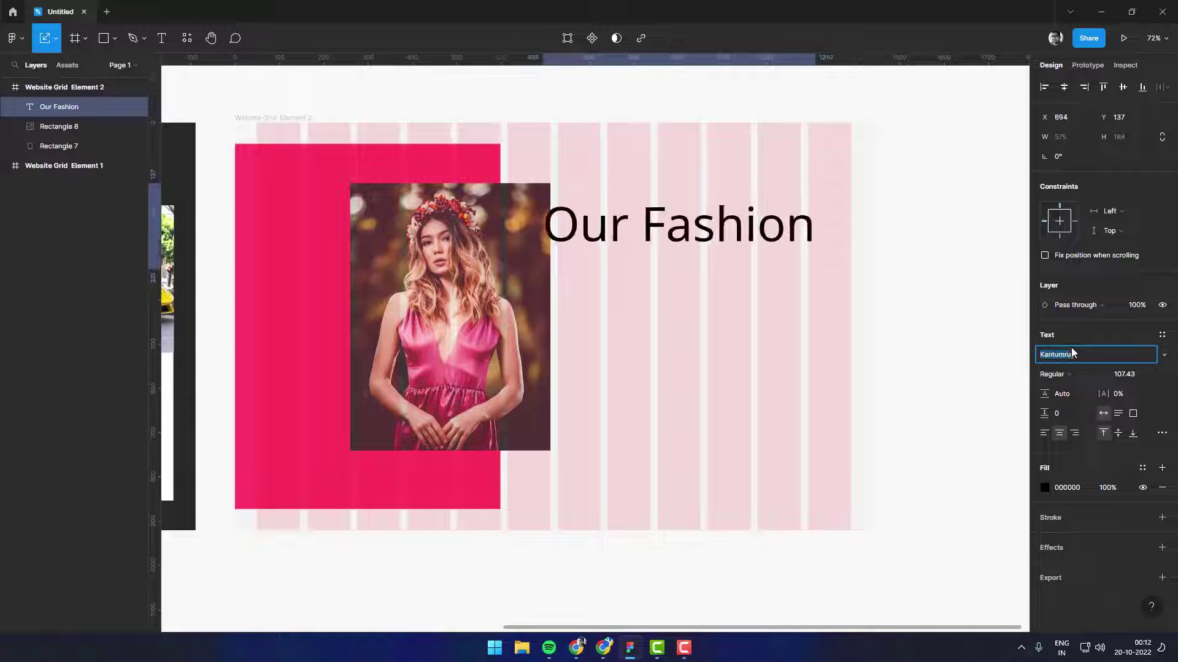
key("Down")
left_click(1060, 371)
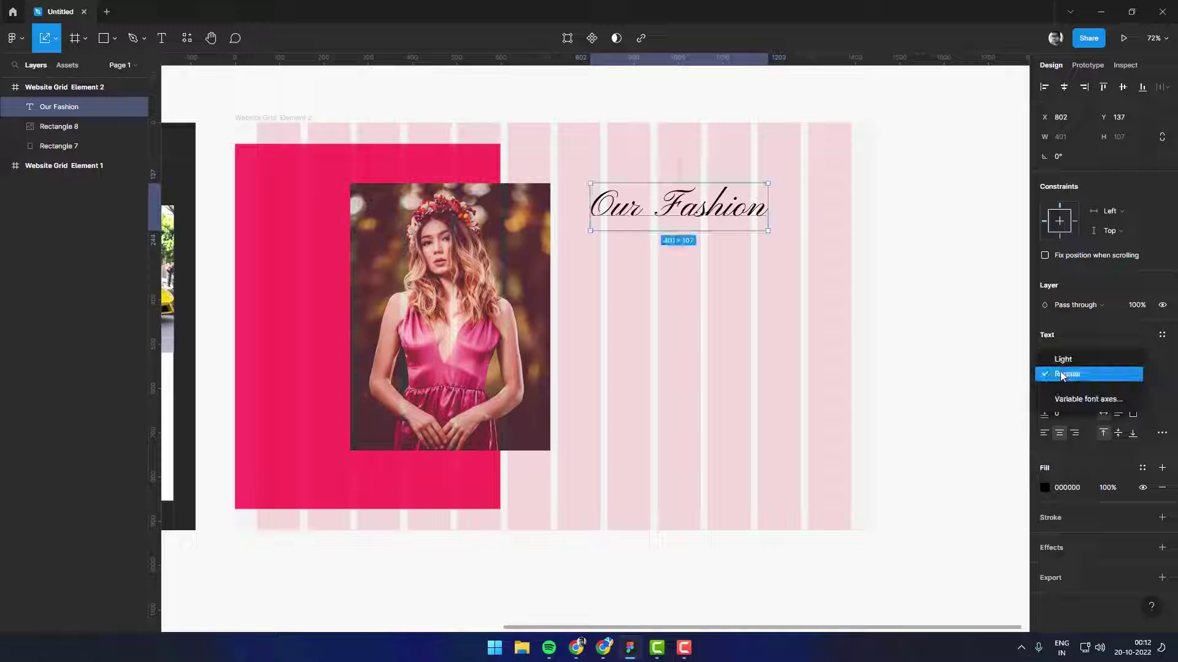
left_click(1066, 377)
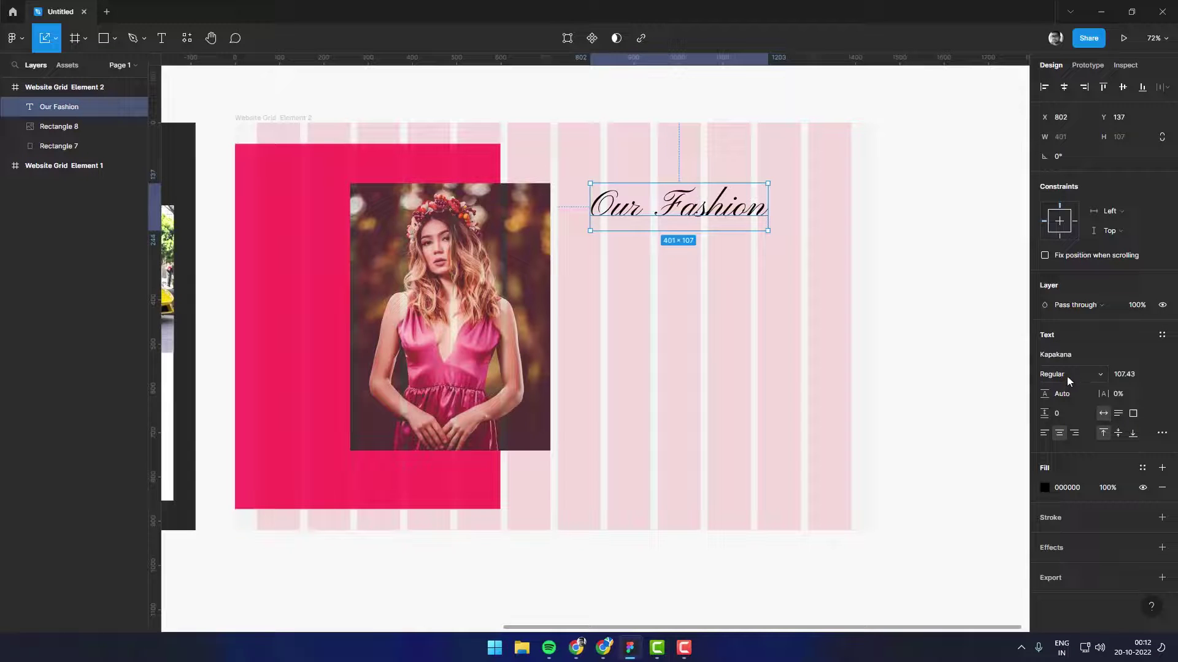
Step: Fill the heading dark grey 272727 and shift it slightly left beside the photo
left_click(1045, 488)
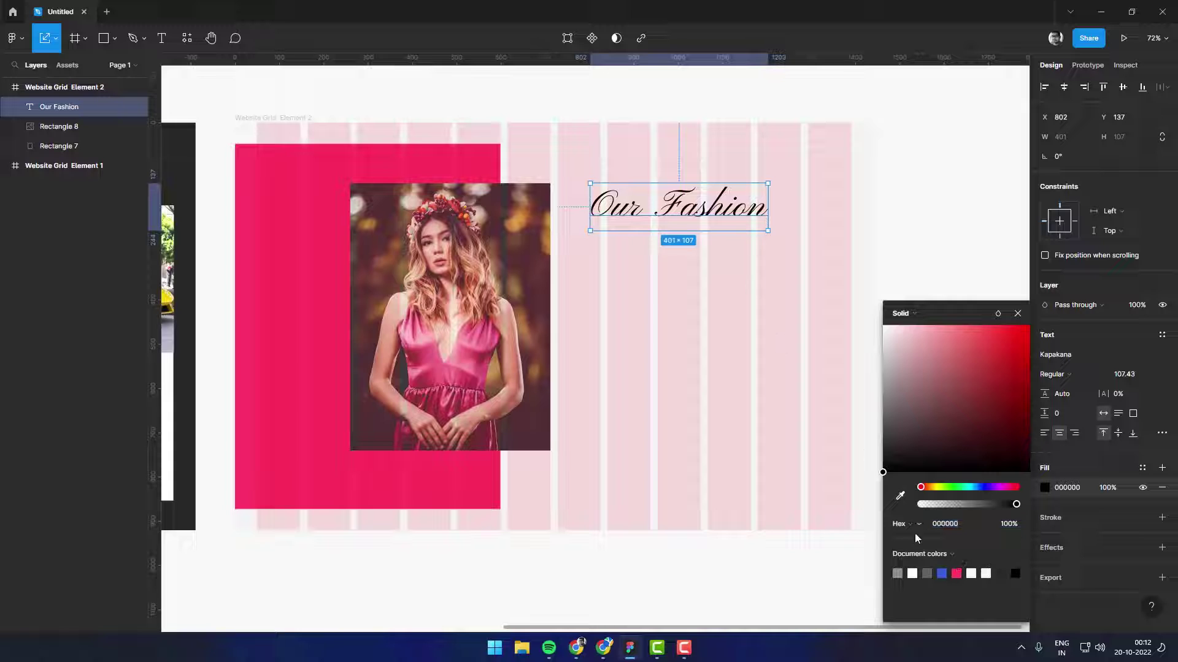
left_click(956, 573)
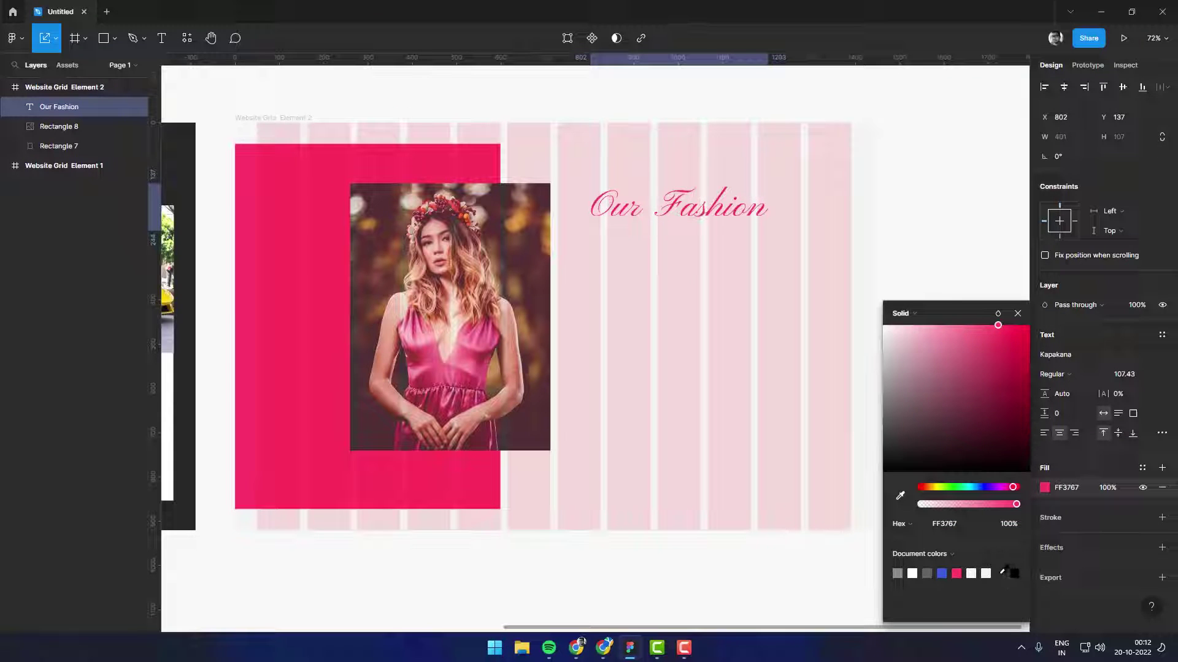
key("ctrl+z")
left_click_drag(737, 211, 723, 210)
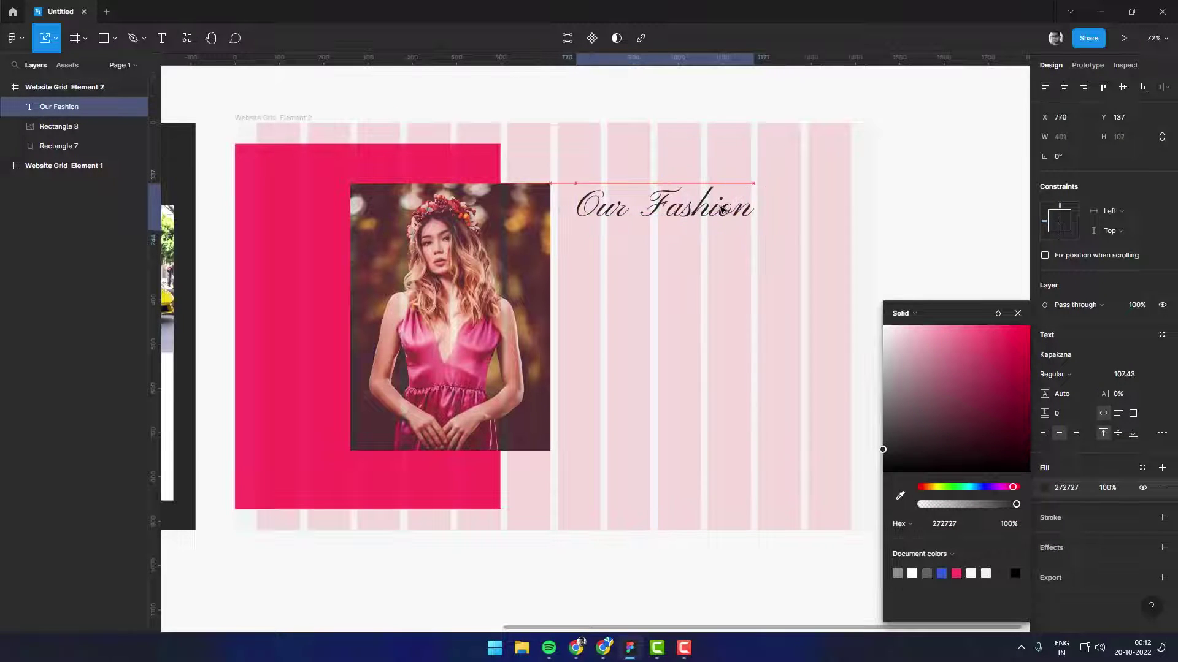
left_click(920, 208)
Step: Draw a paragraph text box below the Our Fashion heading
scroll(923, 209, "down", 1, "ctrl")
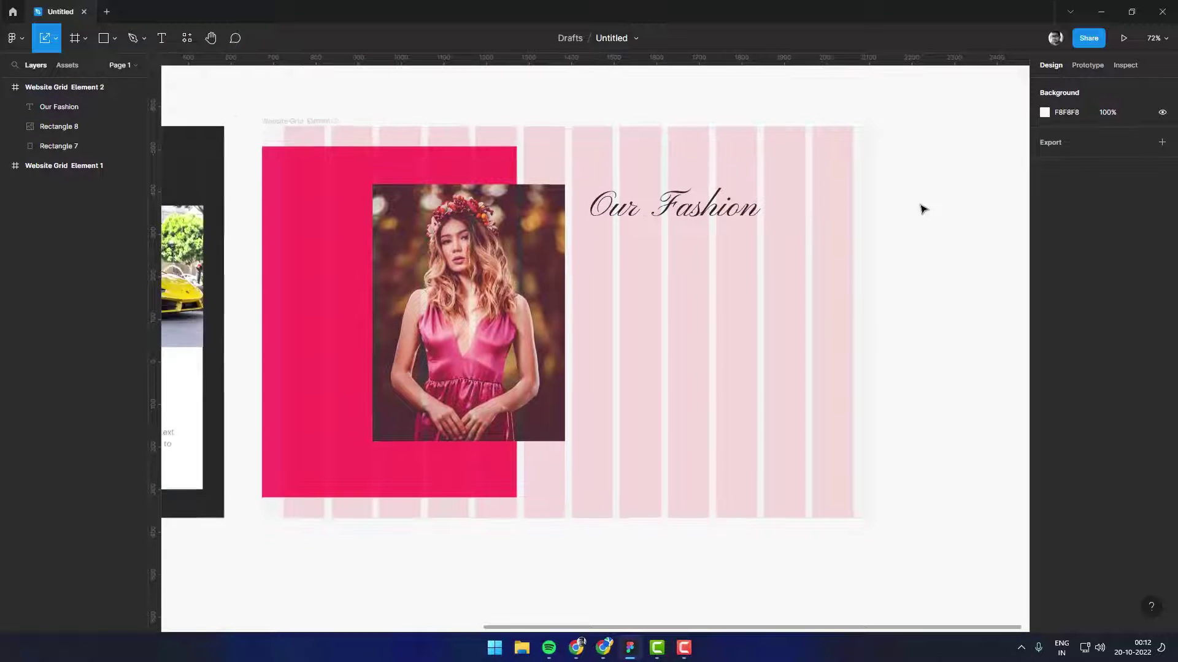
scroll(920, 233, "up", 3, "ctrl")
key("t")
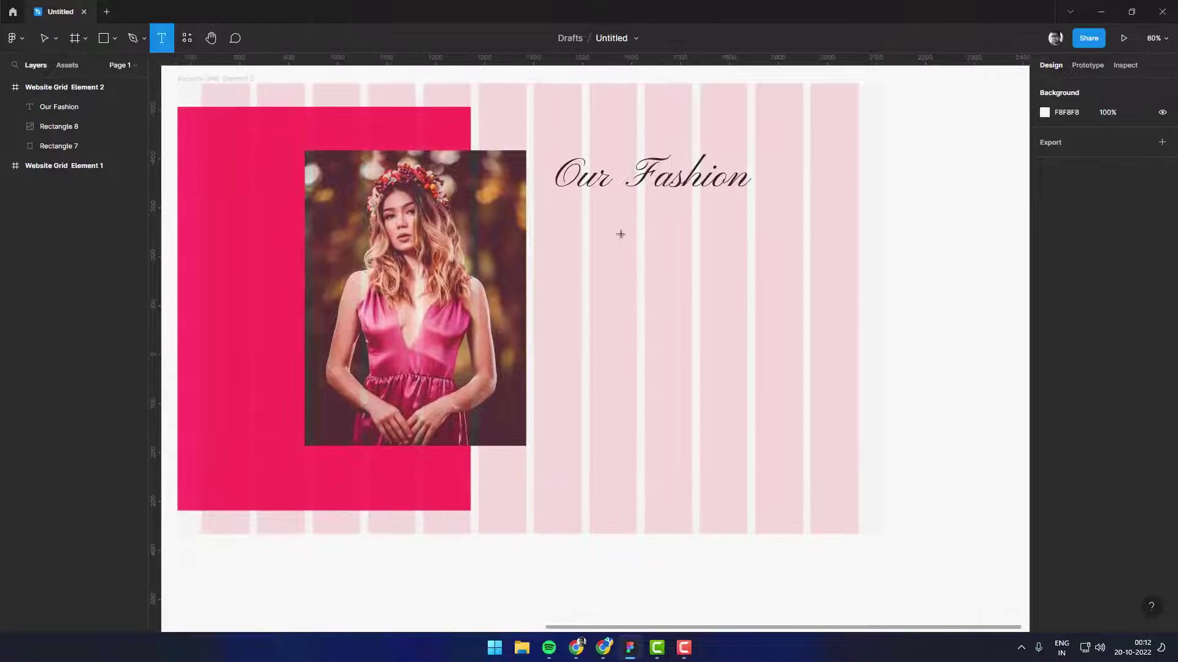
left_click_drag(554, 208, 828, 372)
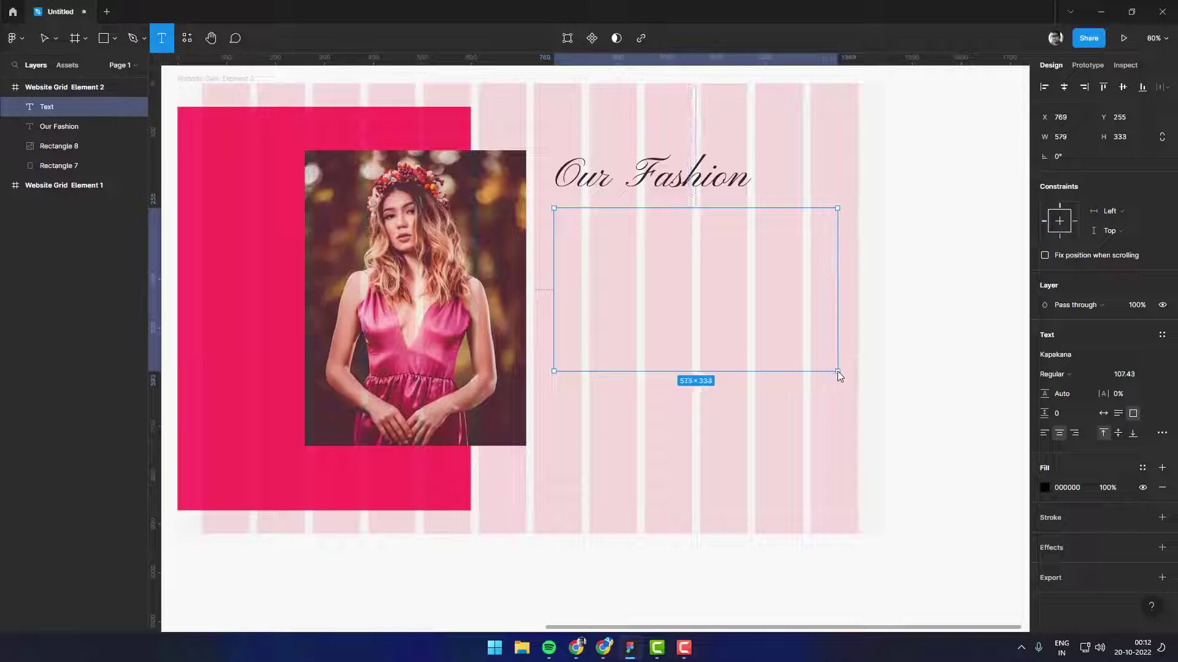
left_click_drag(828, 371, 837, 371)
Step: Fill the box with Lorem ipsum text at font size 24, left-aligned
right_click(798, 278)
mouse_move(864, 358)
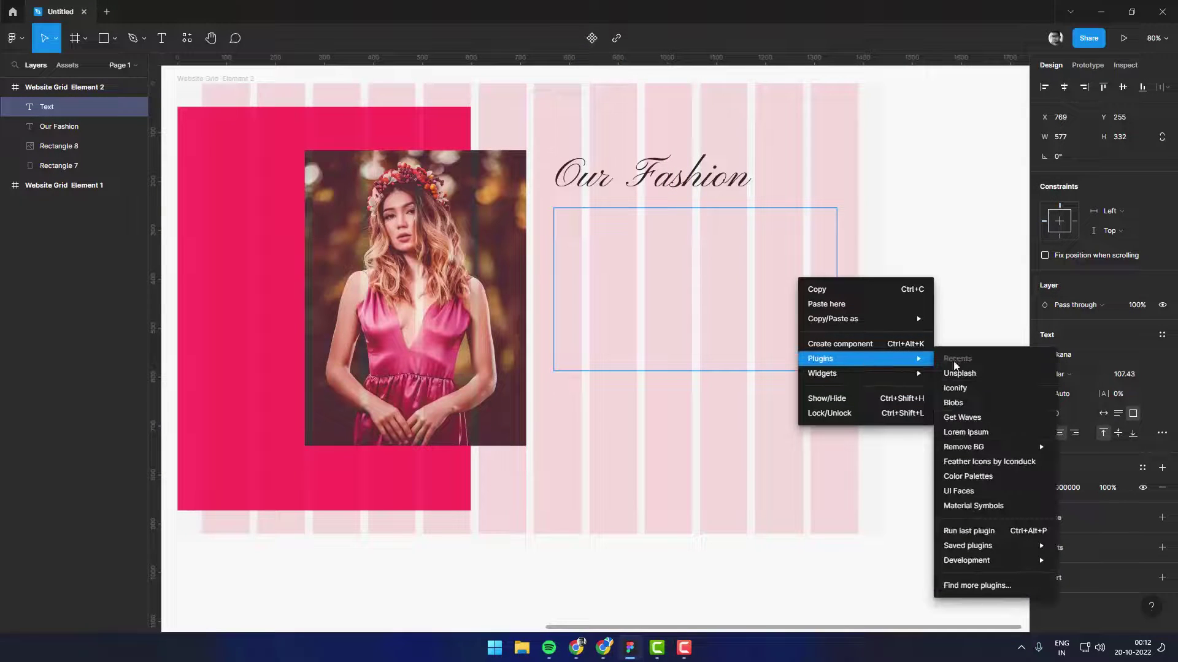
left_click(981, 433)
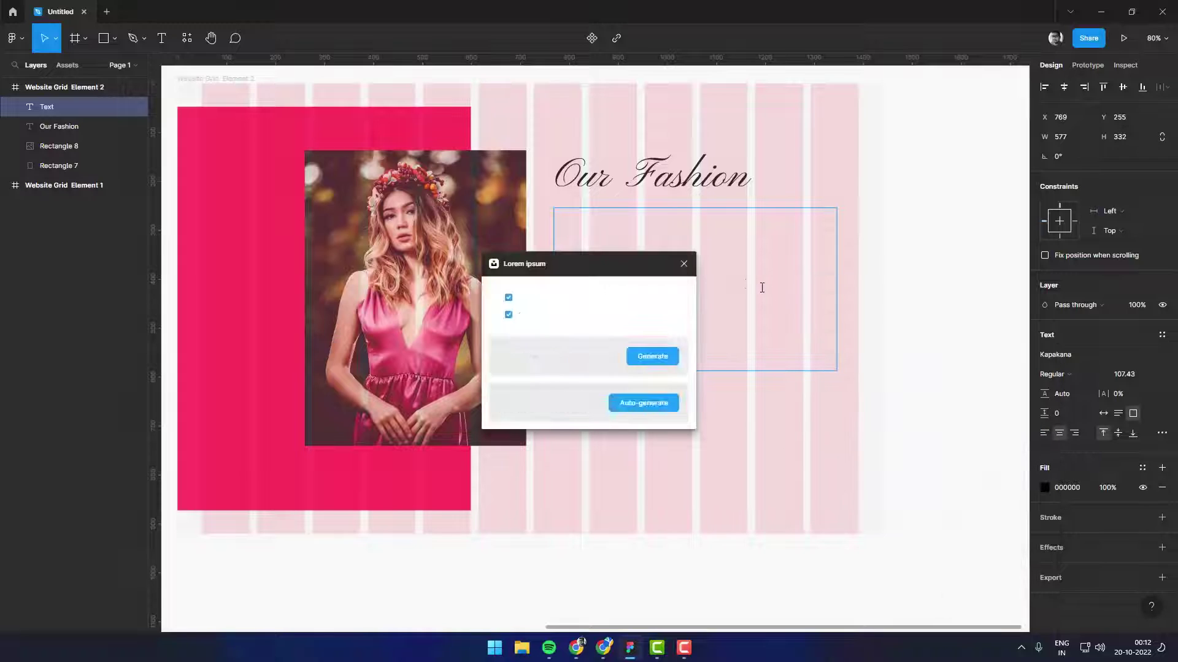
left_click(637, 403)
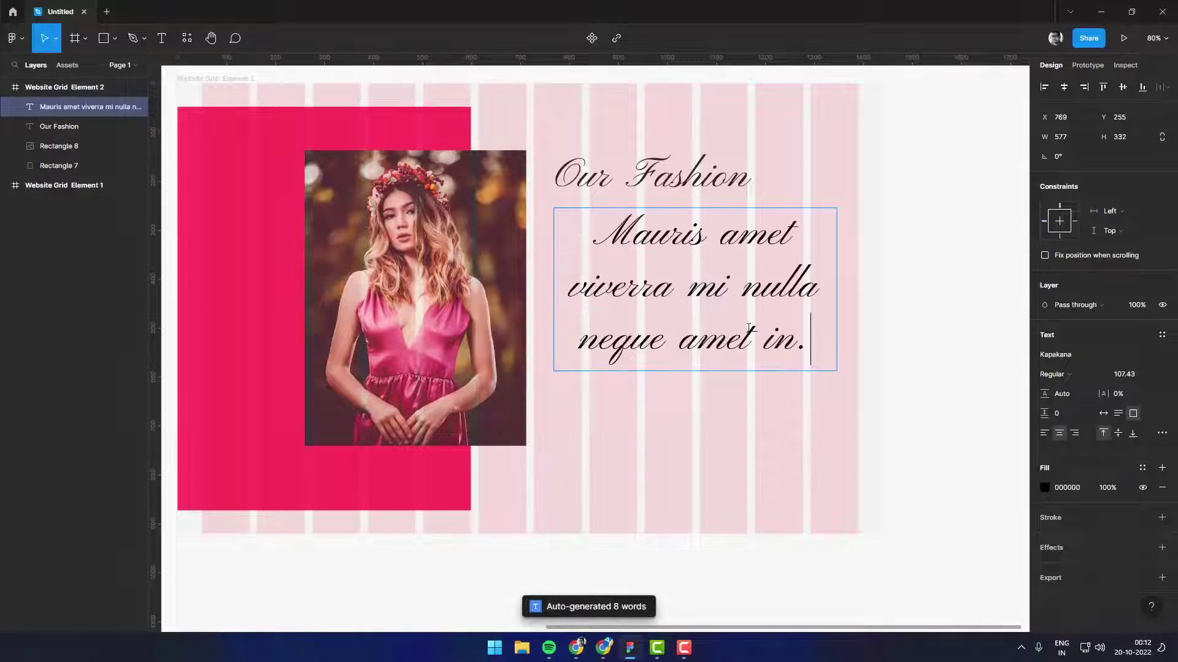
key("Return")
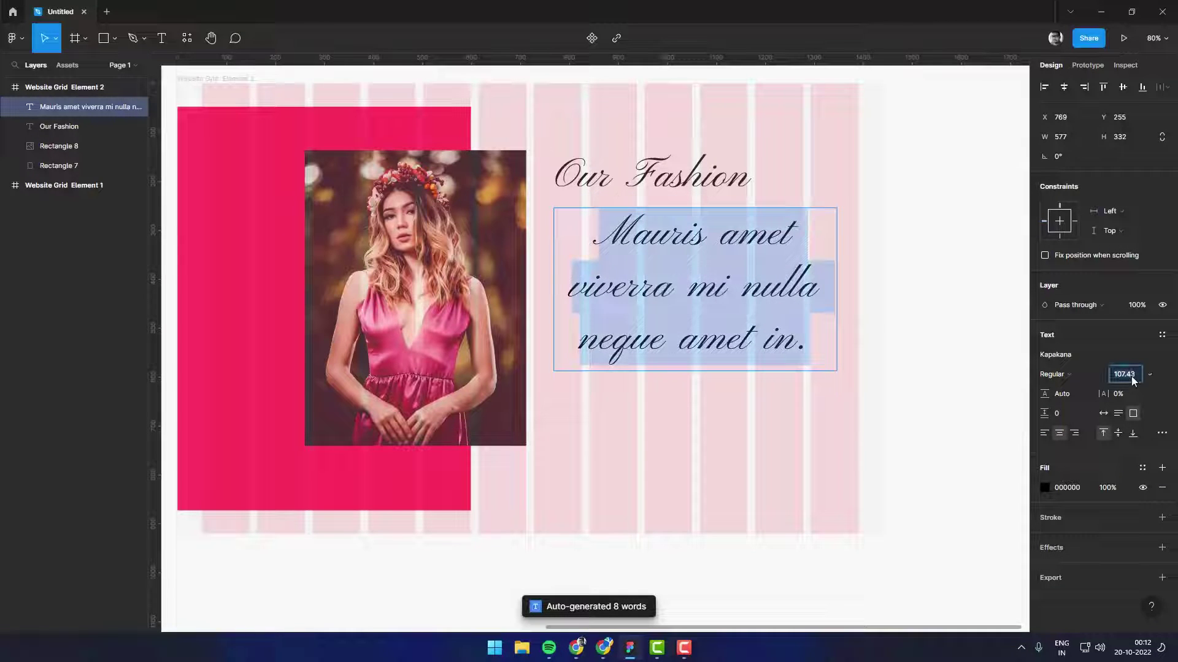
type("24")
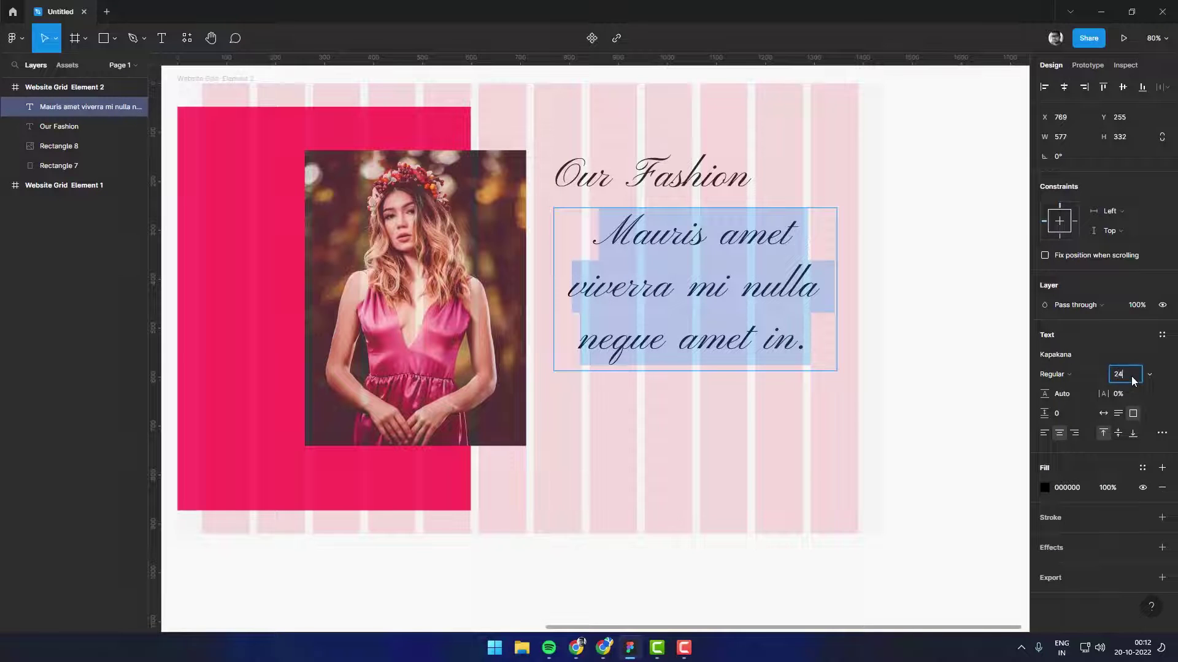
key("Return")
left_click(1044, 434)
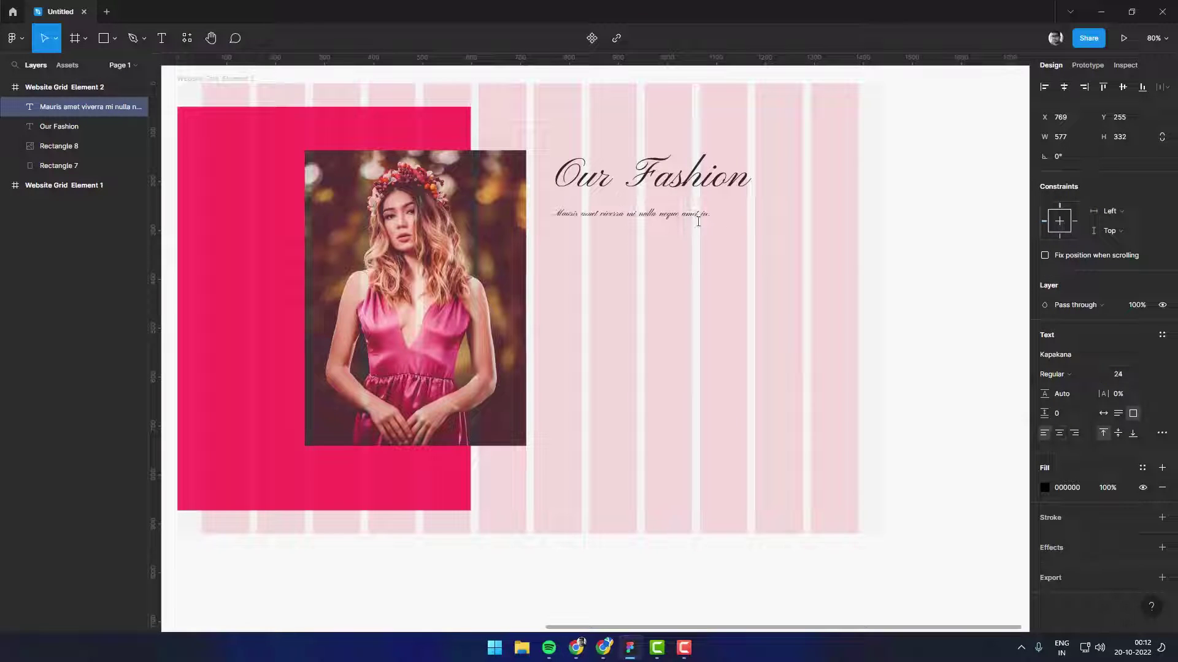
Step: Auto-generate Lorem ipsum to fill the box and set the paragraph in Poppins
right_click(680, 218)
mouse_move(727, 324)
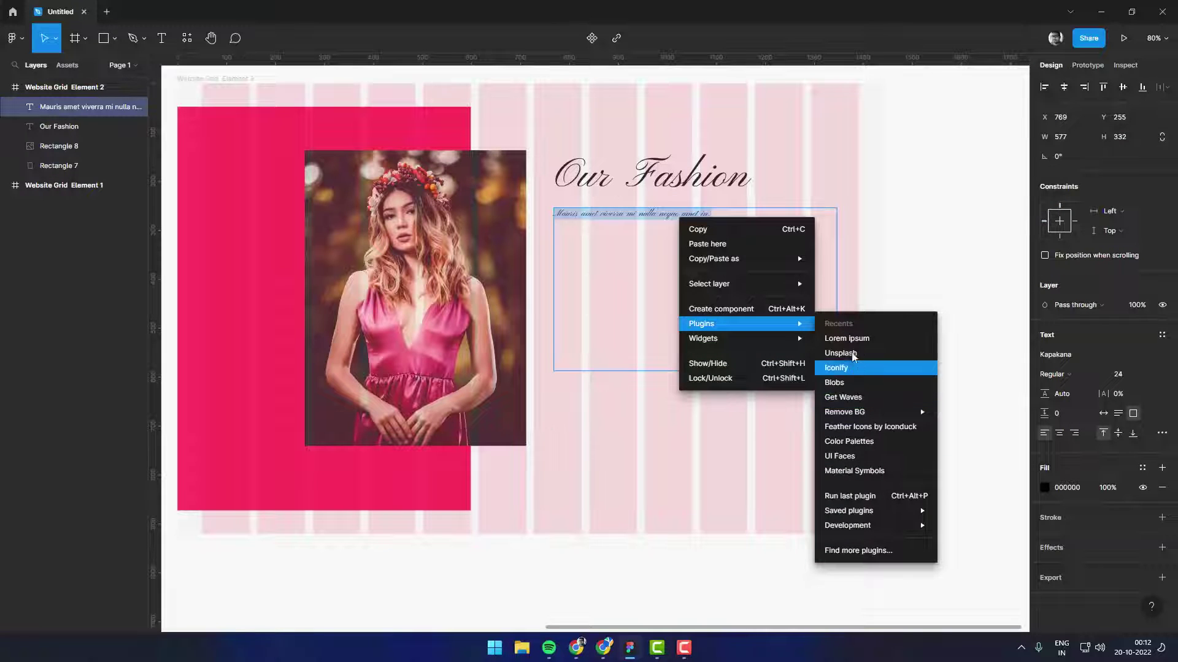
left_click(856, 338)
left_click(655, 402)
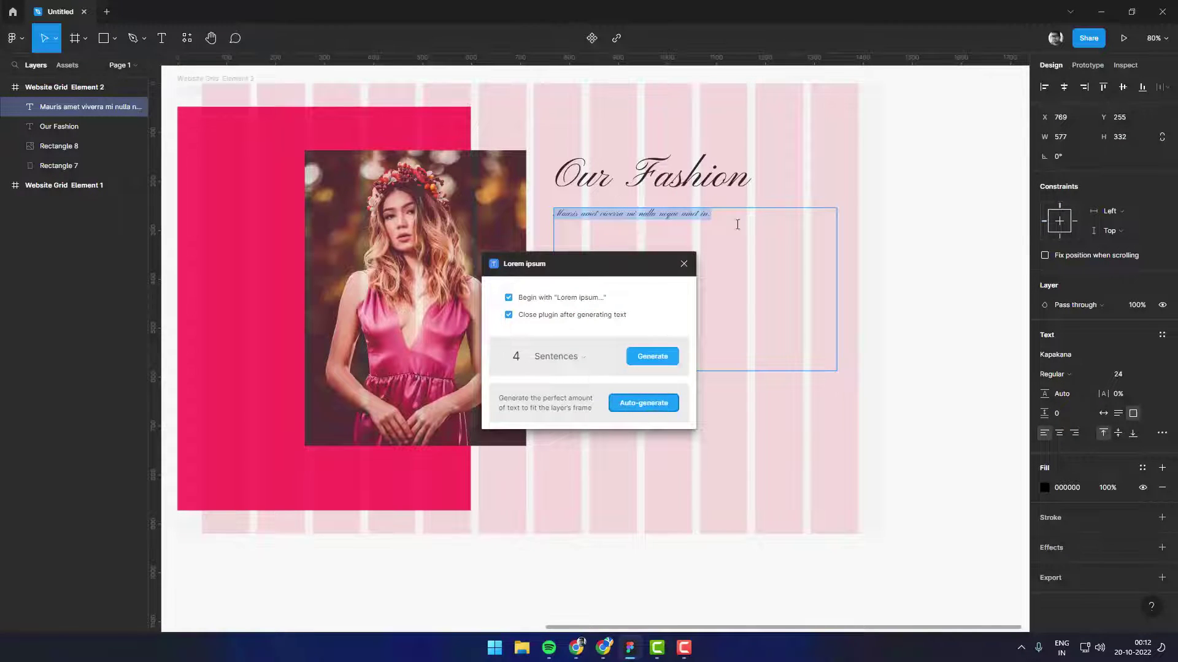
key("ctrl+a")
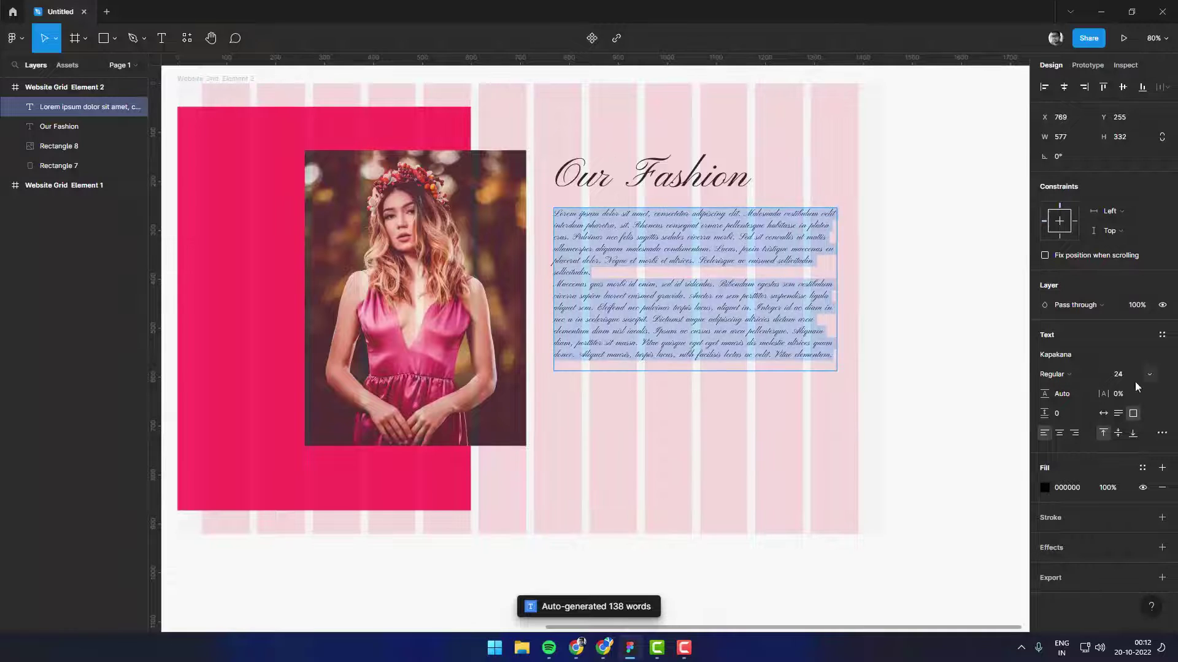
left_click(1068, 357)
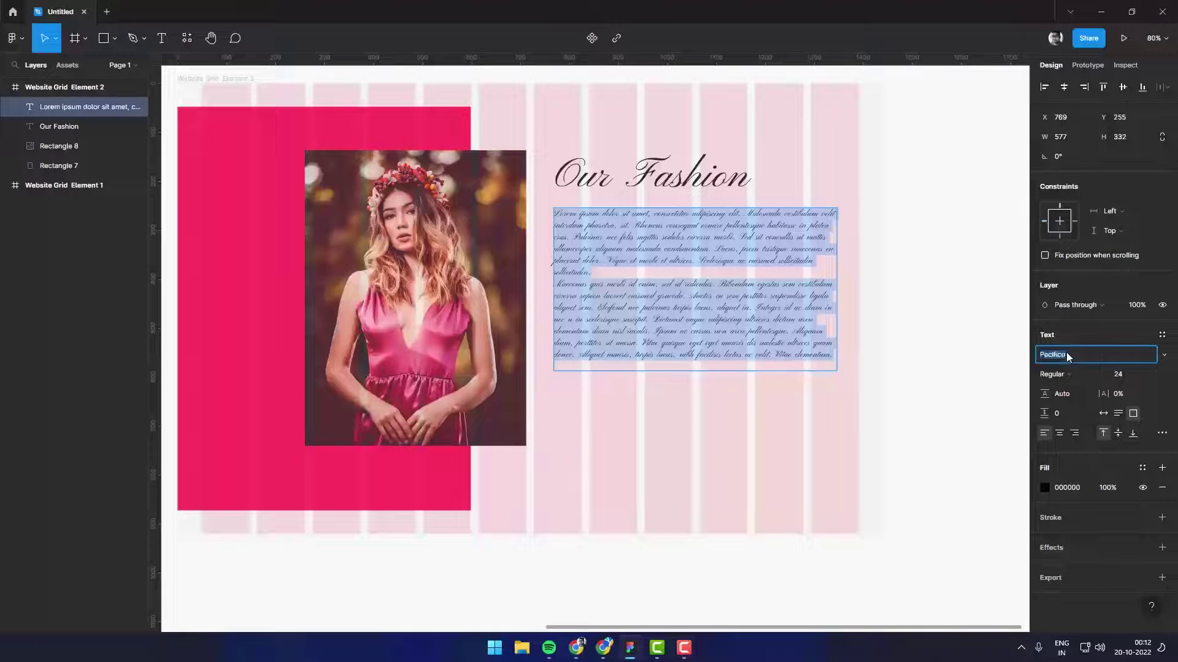
type("Poppins")
key("Return")
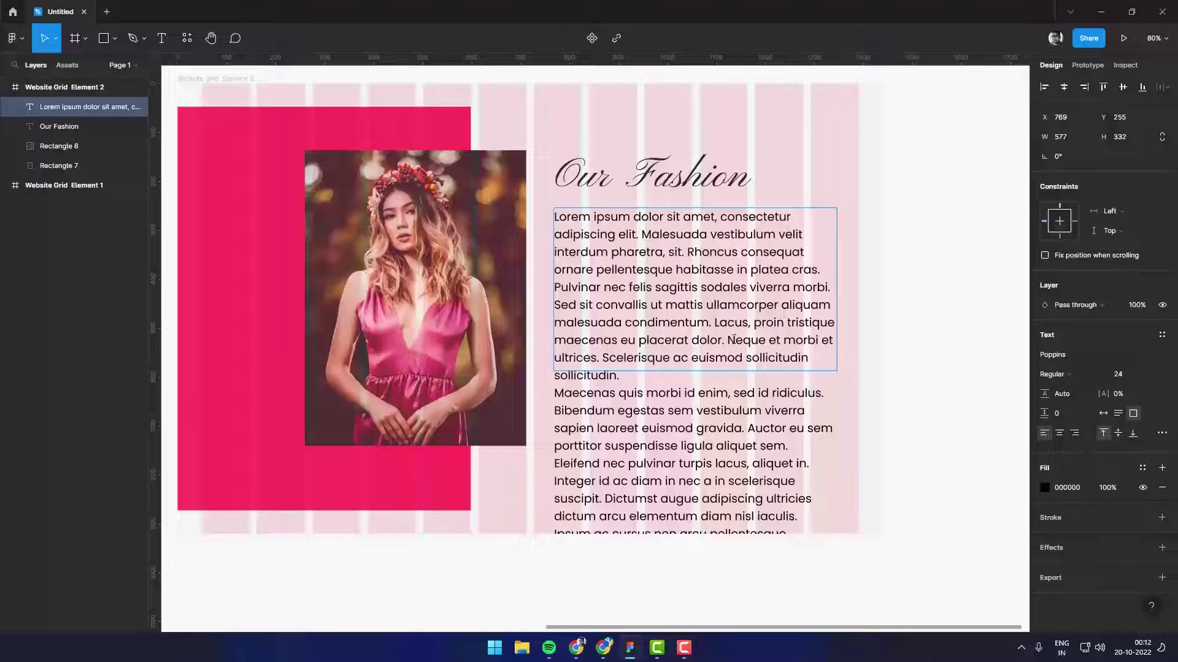
Step: Delete the paragraph text after 'placerat dolor.'
left_click(903, 545, "shift")
type("eget eget mauris dis molestie ultrices quam donec. Aliquet mauris, turpis lacus, nibh facilisis lectus ac velit. Vitae elementum.")
key("Escape")
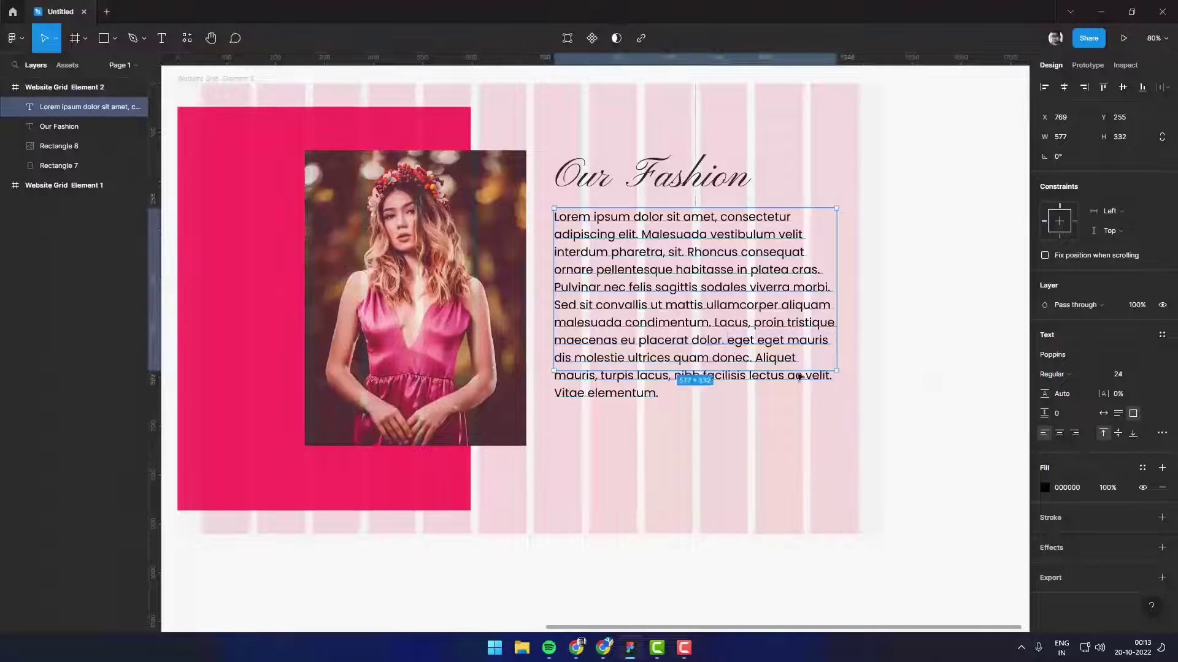
double_click(726, 341)
left_click_drag(726, 341, 830, 400)
key("BackSpace")
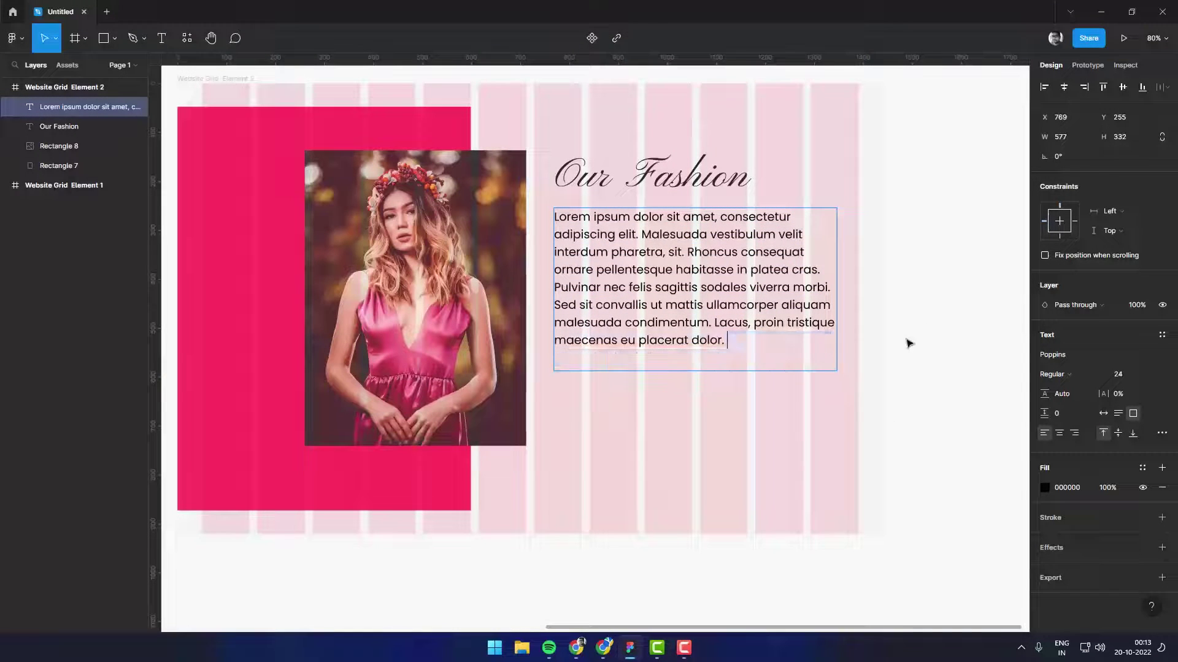
Step: Make the paragraph font size 18 with grey 636363 fill
left_click(1115, 375)
type("18")
key("Return")
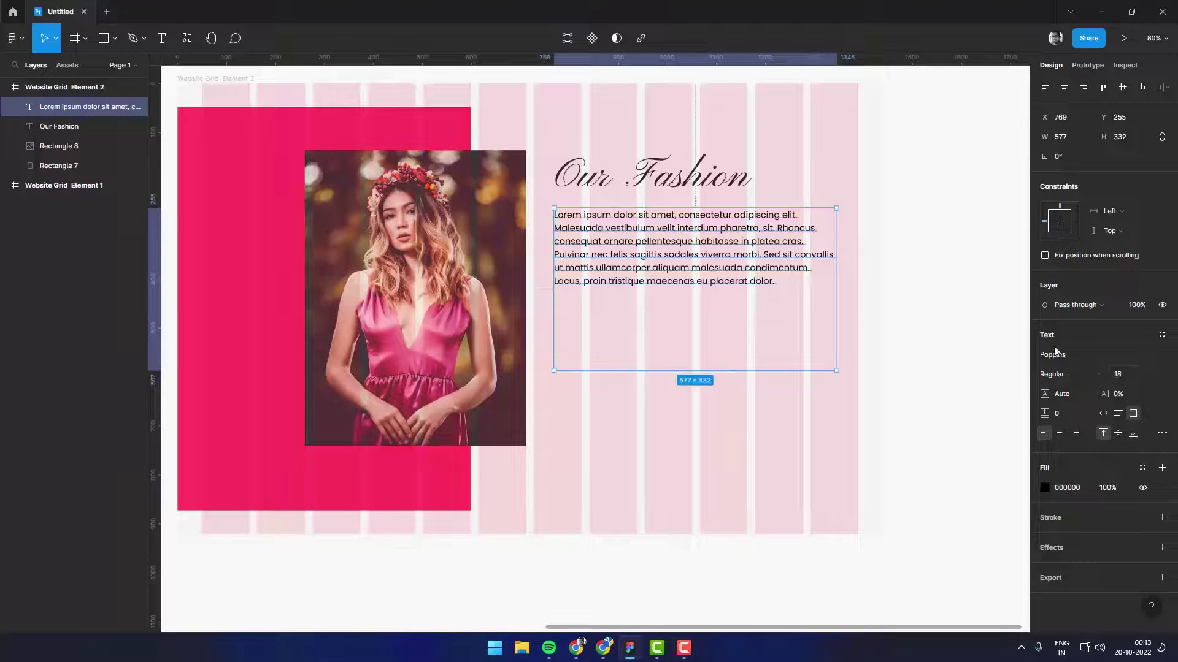
left_click(1045, 488)
left_click(927, 574)
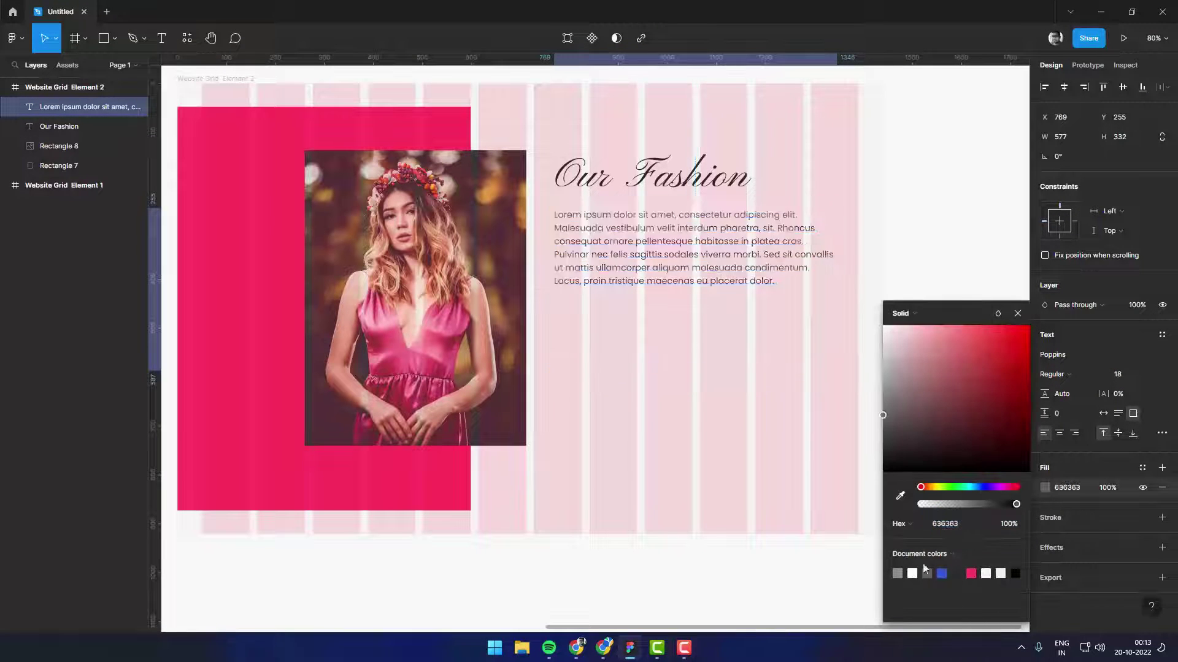
Step: Shrink the paragraph box and set its line height to 33
mouse_move(836, 276)
left_mouse_down()
mouse_move(799, 277)
mouse_move(830, 263)
left_mouse_up()
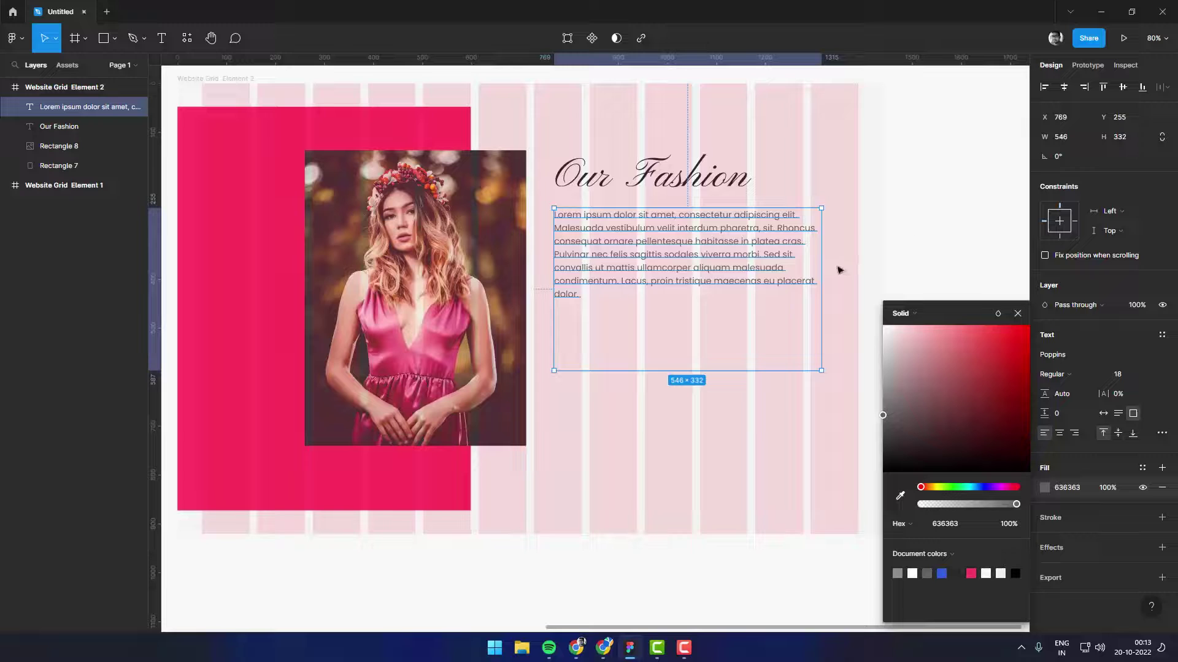
left_click_drag(694, 369, 690, 320)
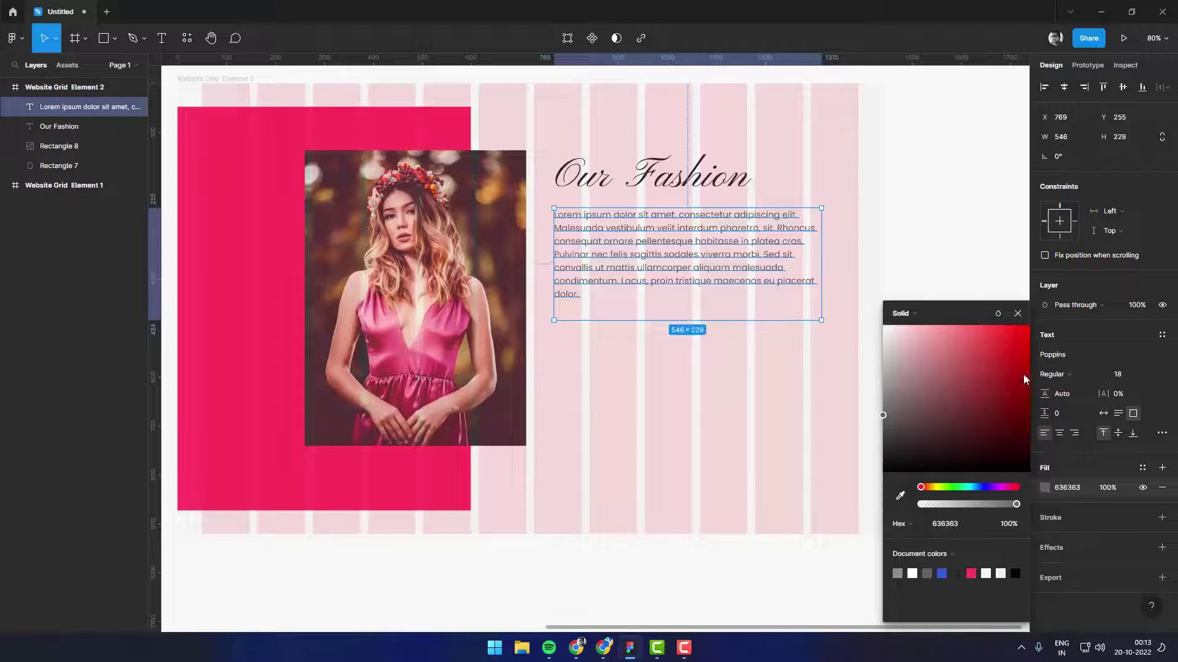
left_click(1062, 394)
type("33")
key("Return")
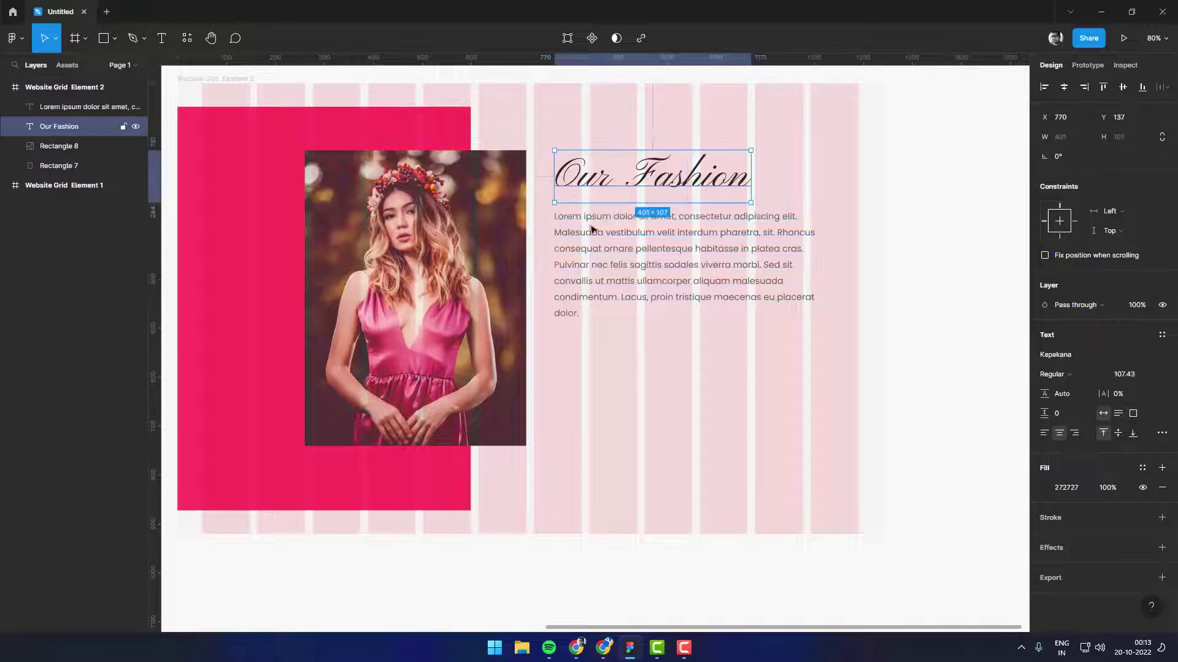
left_click(925, 250)
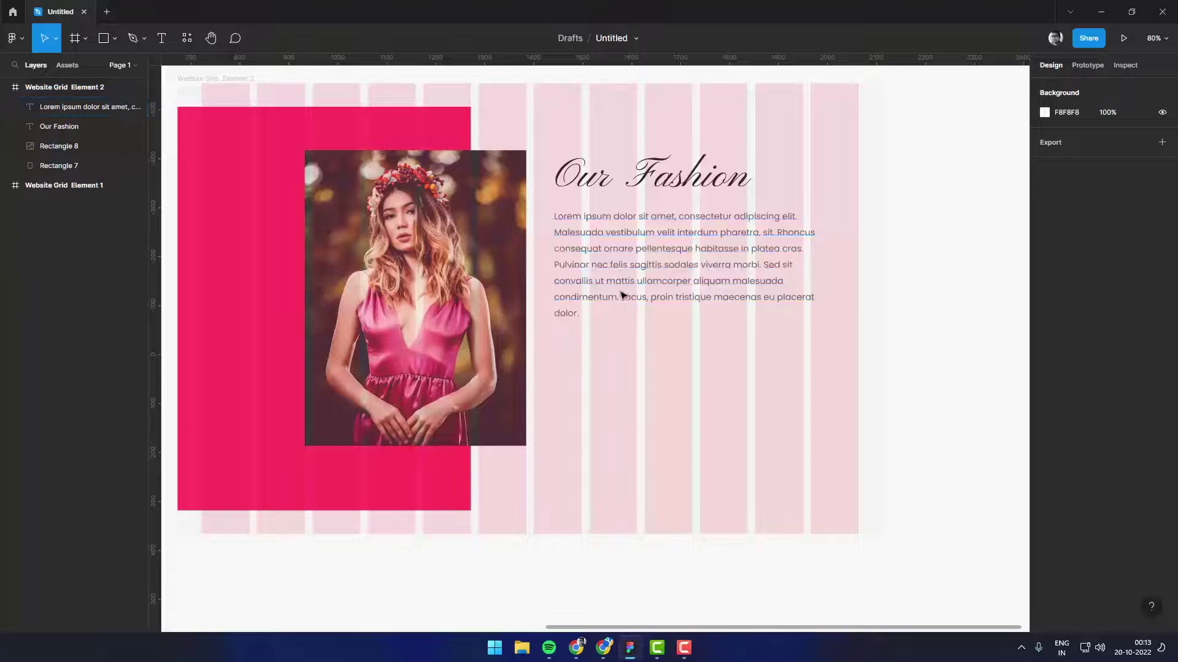
Step: Duplicate the paragraph below and retype the copy as 'Read More'
left_click(656, 262)
left_click_drag(656, 261, 710, 362)
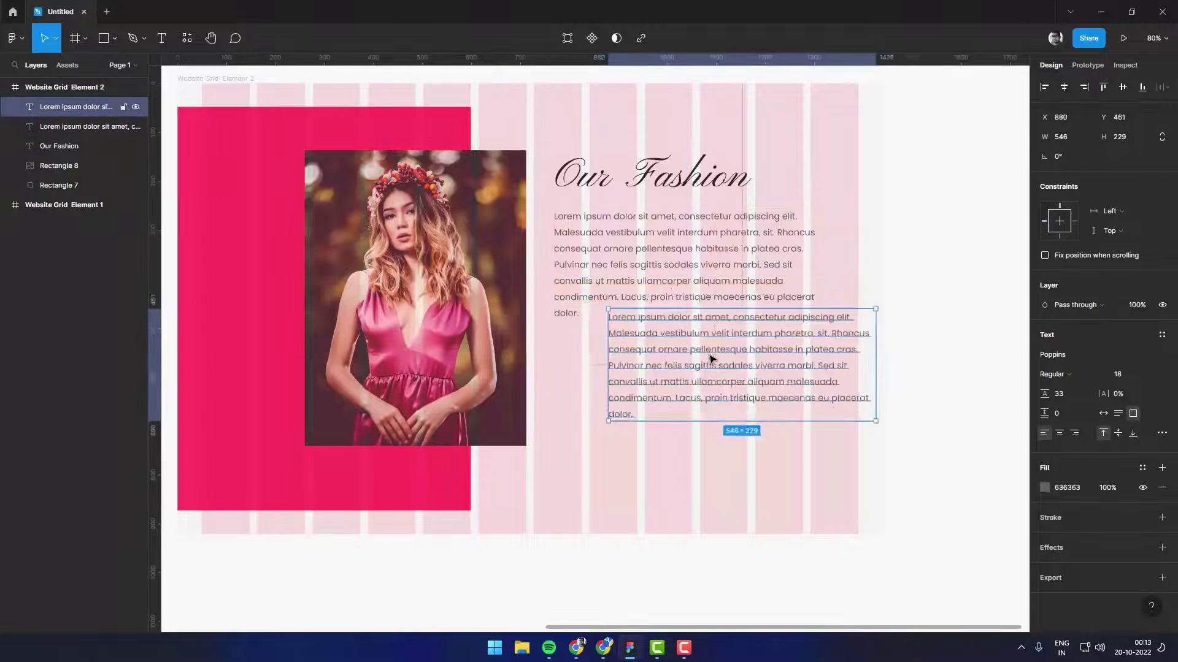
double_click(711, 354)
type("Read")
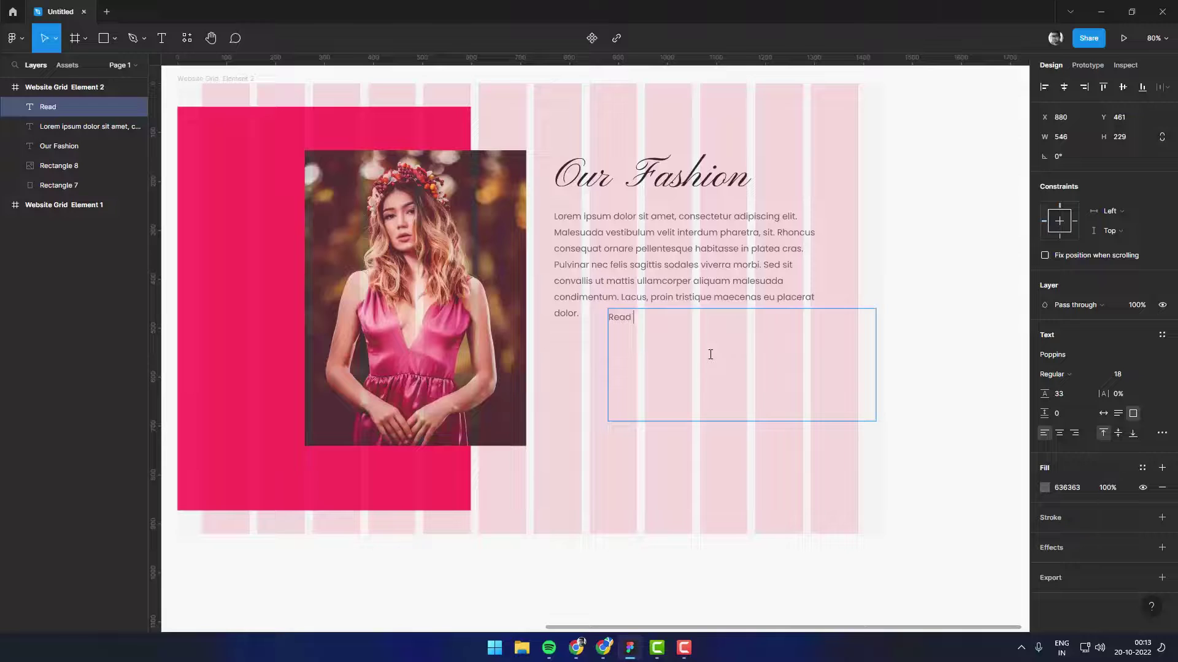
type("More")
key("Escape")
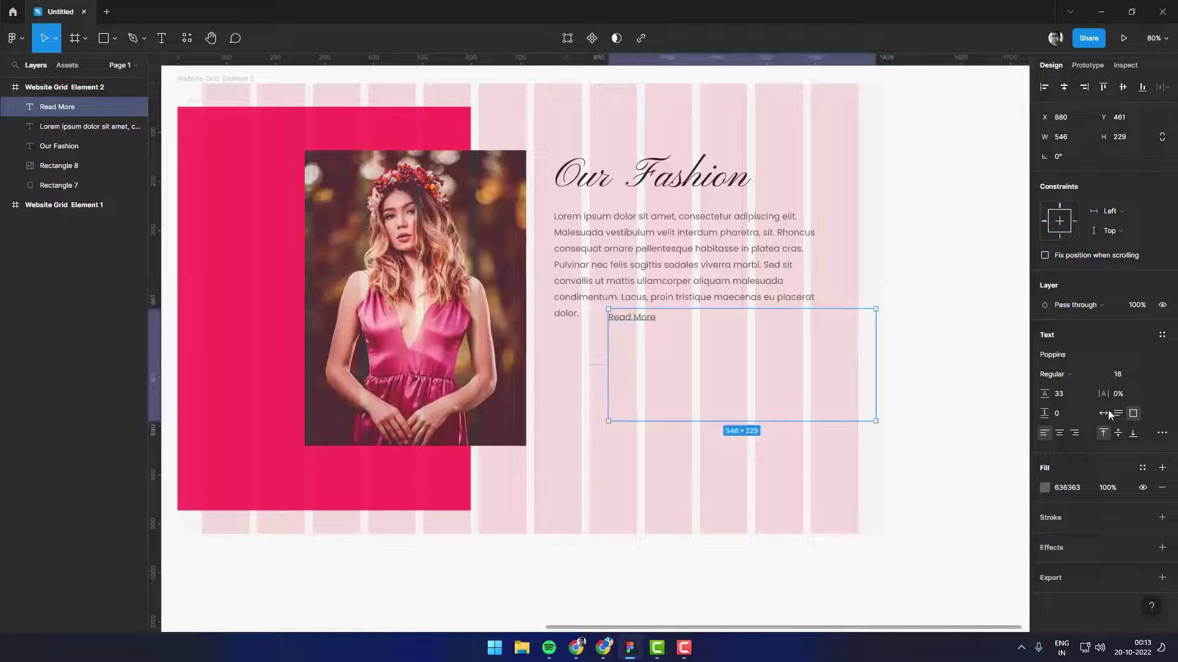
Step: Give Read More auto width and SemiBold weight, placed right after 'dolor.'
left_click(1104, 414)
left_click(1053, 374)
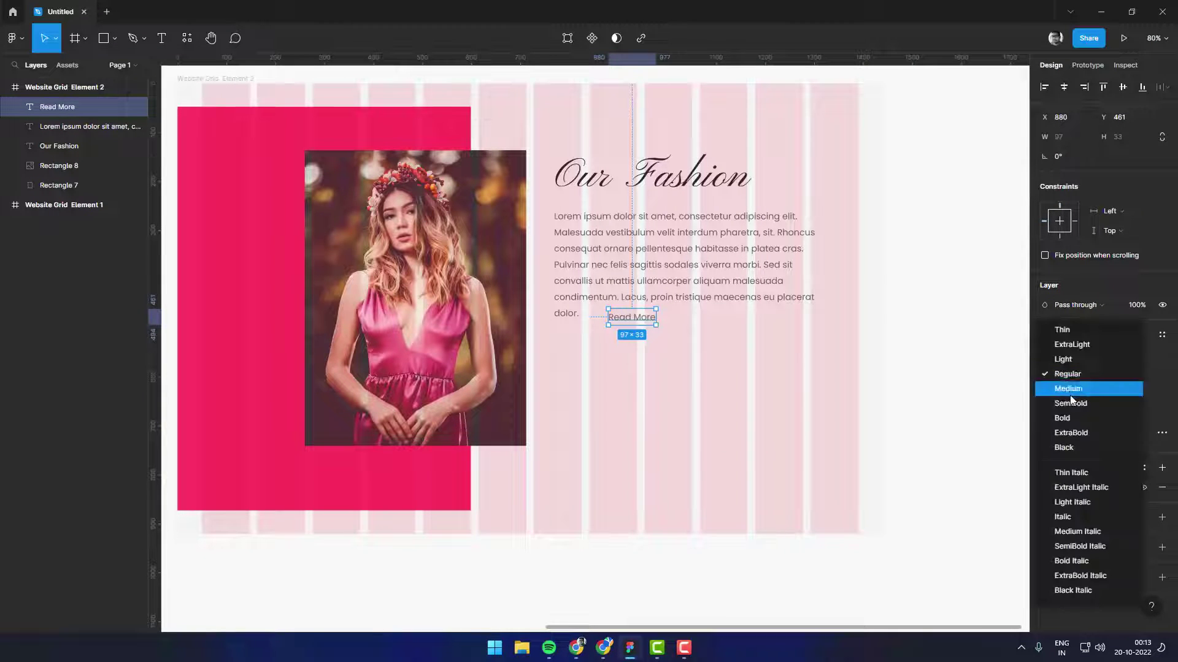
left_click(1058, 415)
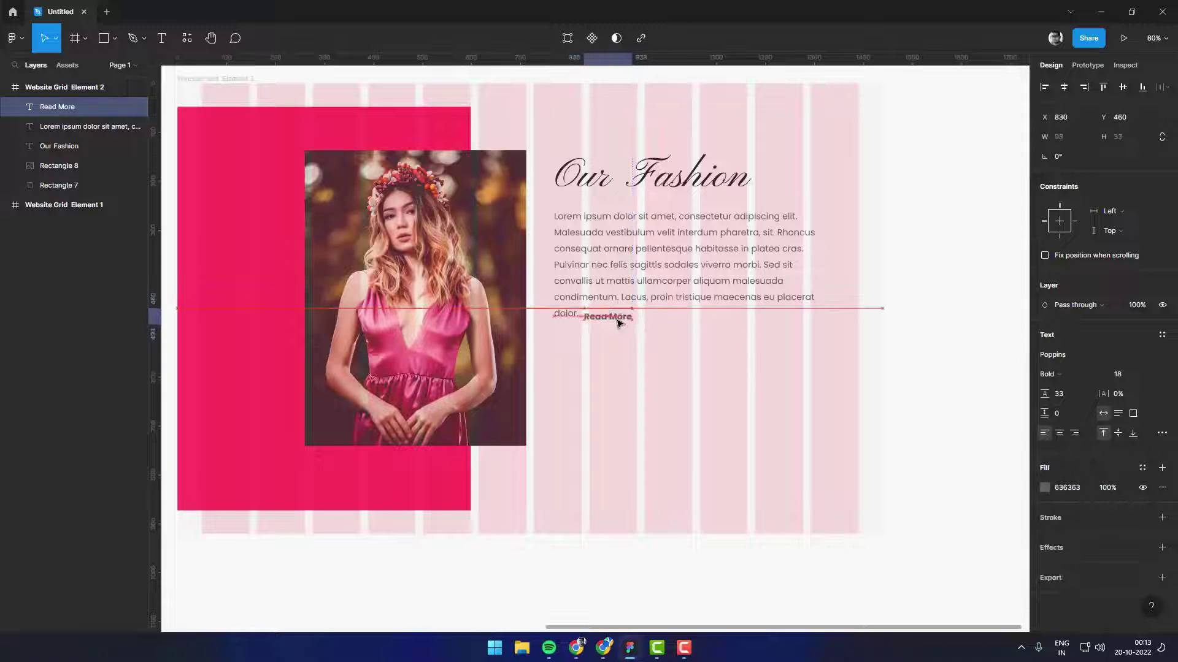
left_click_drag(644, 324, 618, 322)
key("Up")
key("Up")
key("Up")
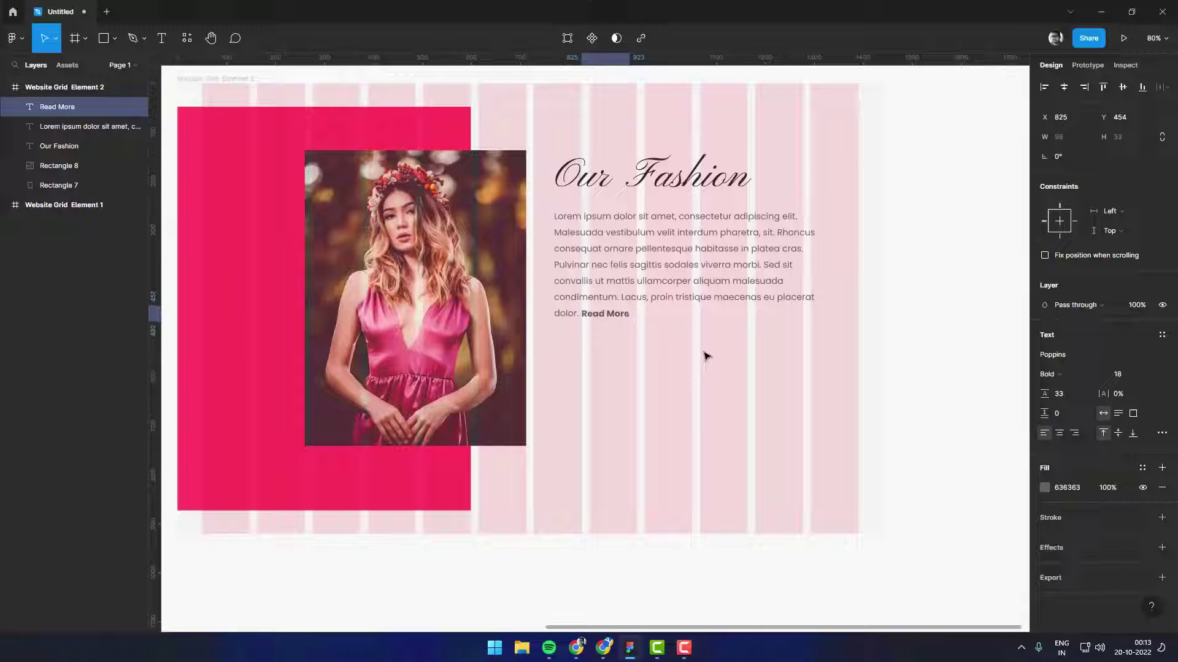
key("Right")
left_click(1049, 374)
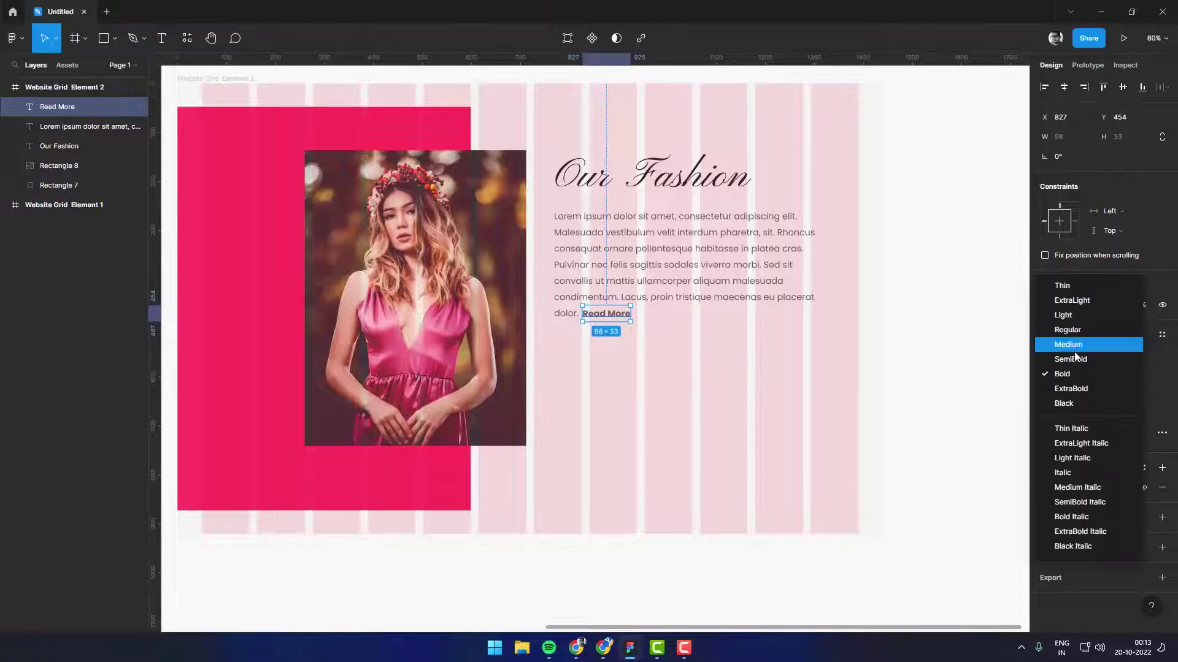
left_click(1075, 358)
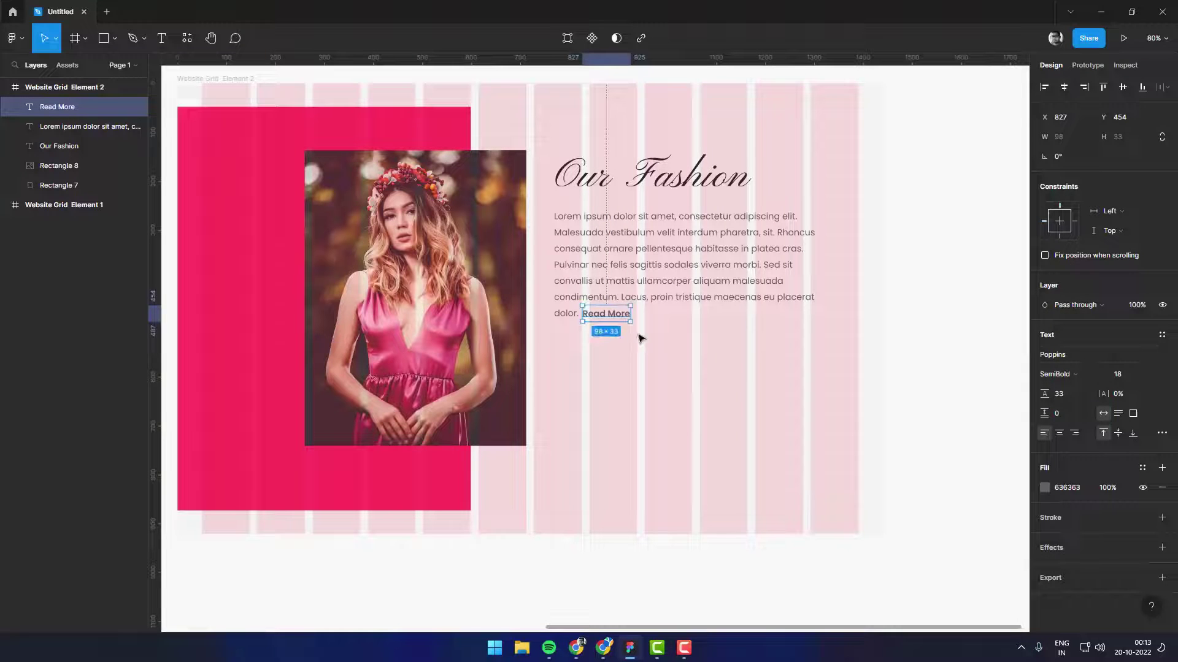
key("Up")
left_click(886, 313)
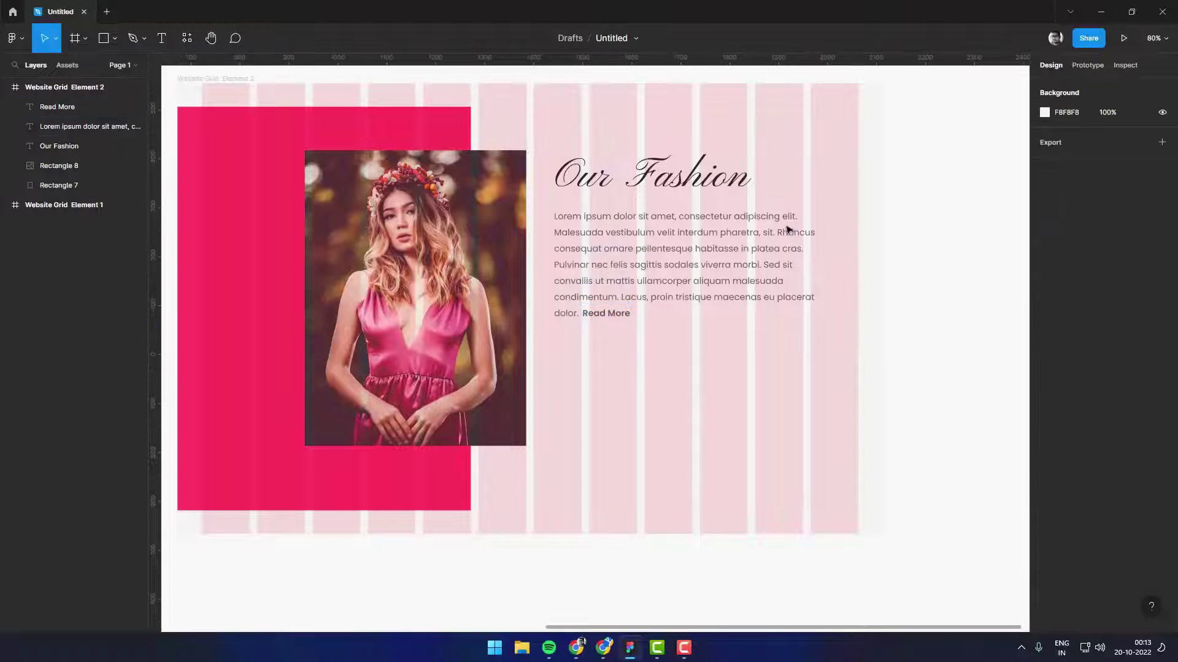
Step: Draw a rectangle below the paragraph and size it to 250×56
key("r")
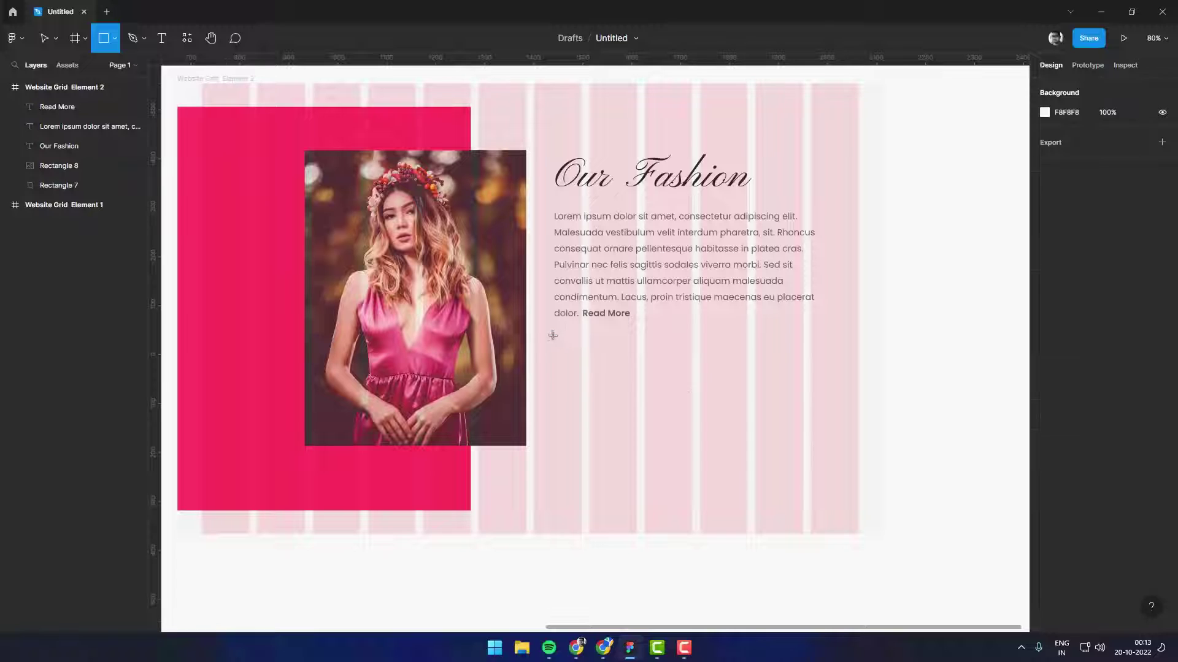
left_click_drag(553, 335, 675, 376)
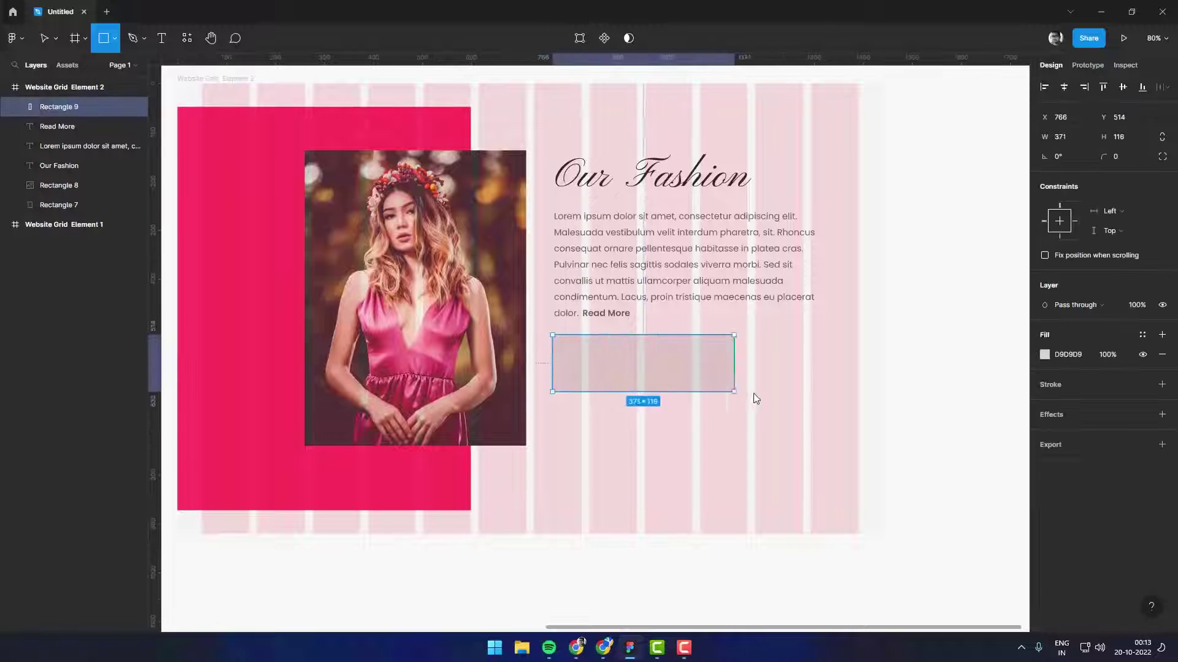
left_click(1070, 140)
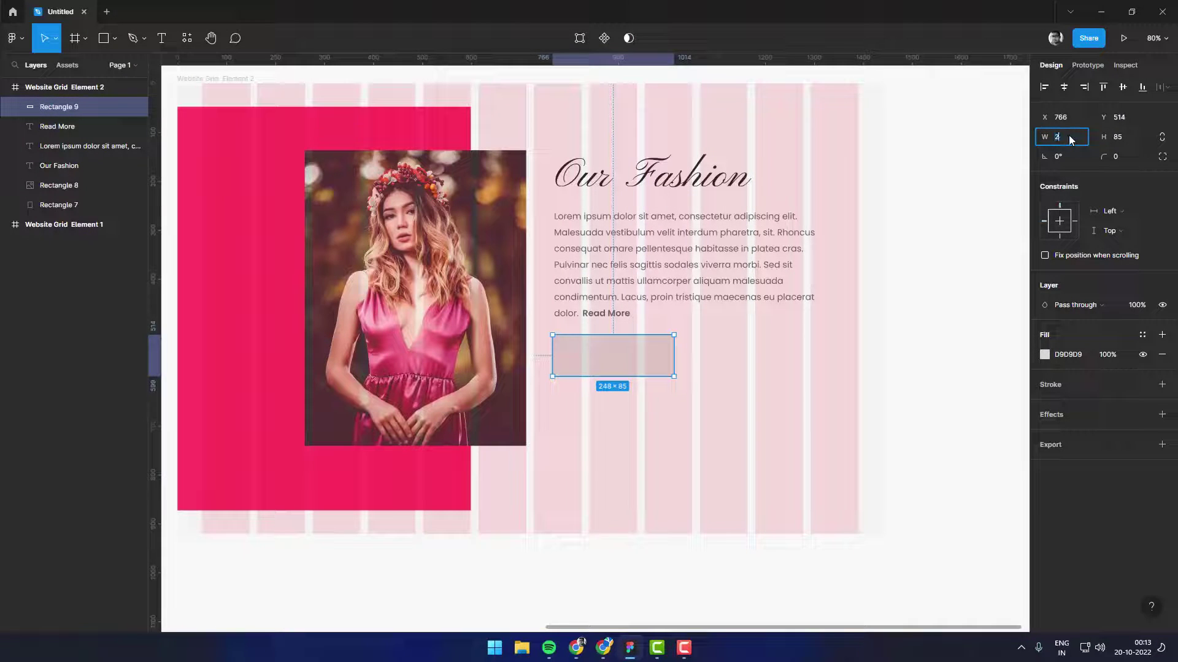
type("50")
key("Tab")
type("56")
key("Return")
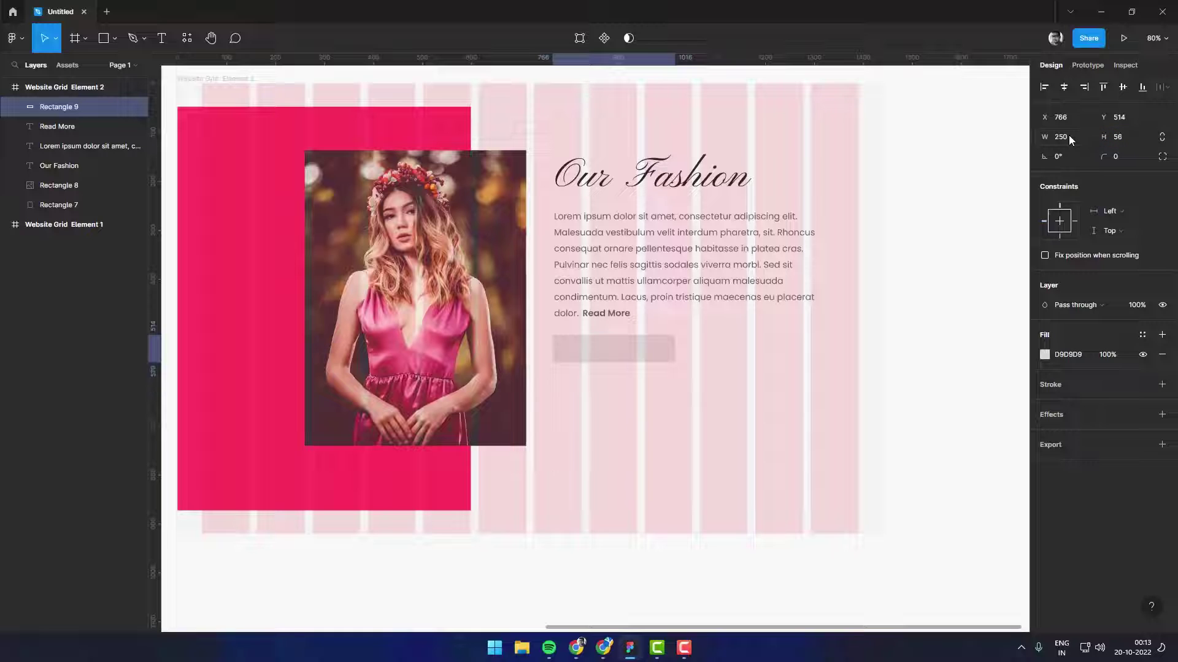
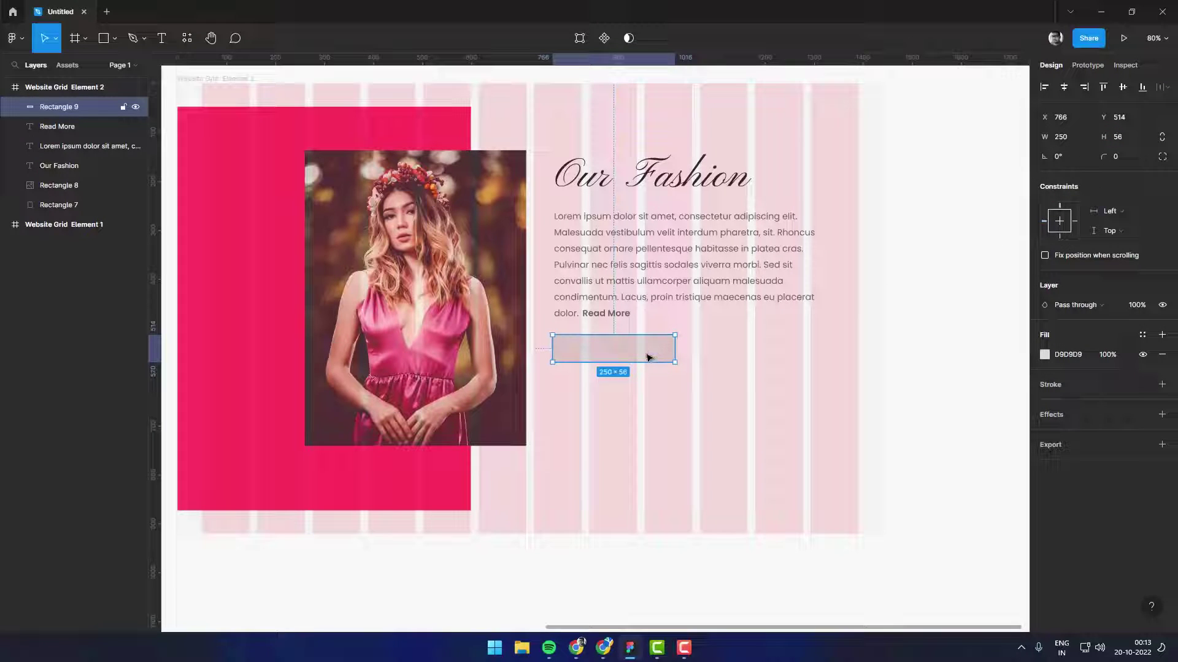
Step: Fill the button rectangle with the dark 272727 swatch
left_click(1045, 355)
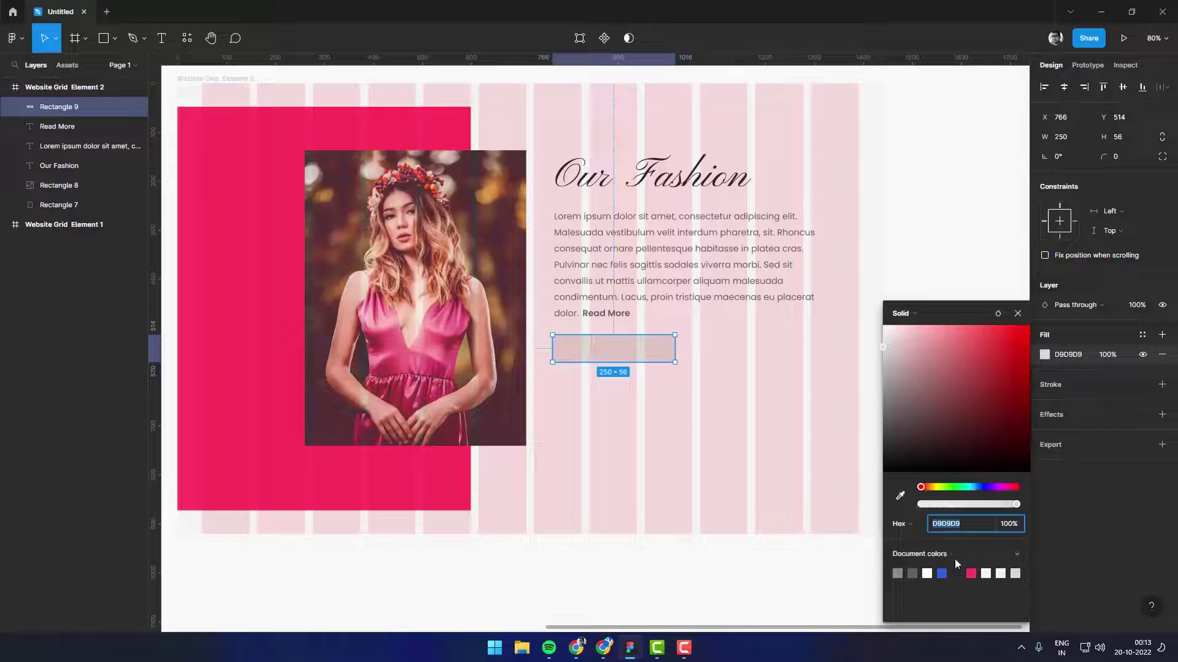
left_click(957, 572)
left_click(675, 371)
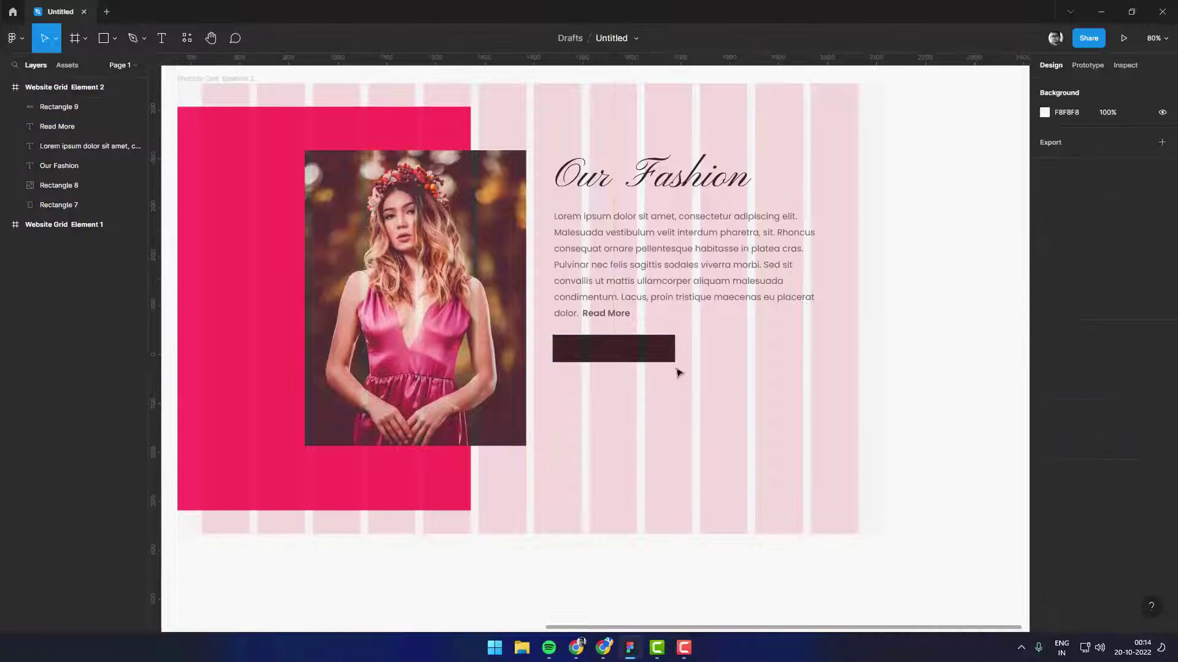
left_click(652, 350)
Step: Add a 'Learn More' label on the button, centred vertically on it
key("t")
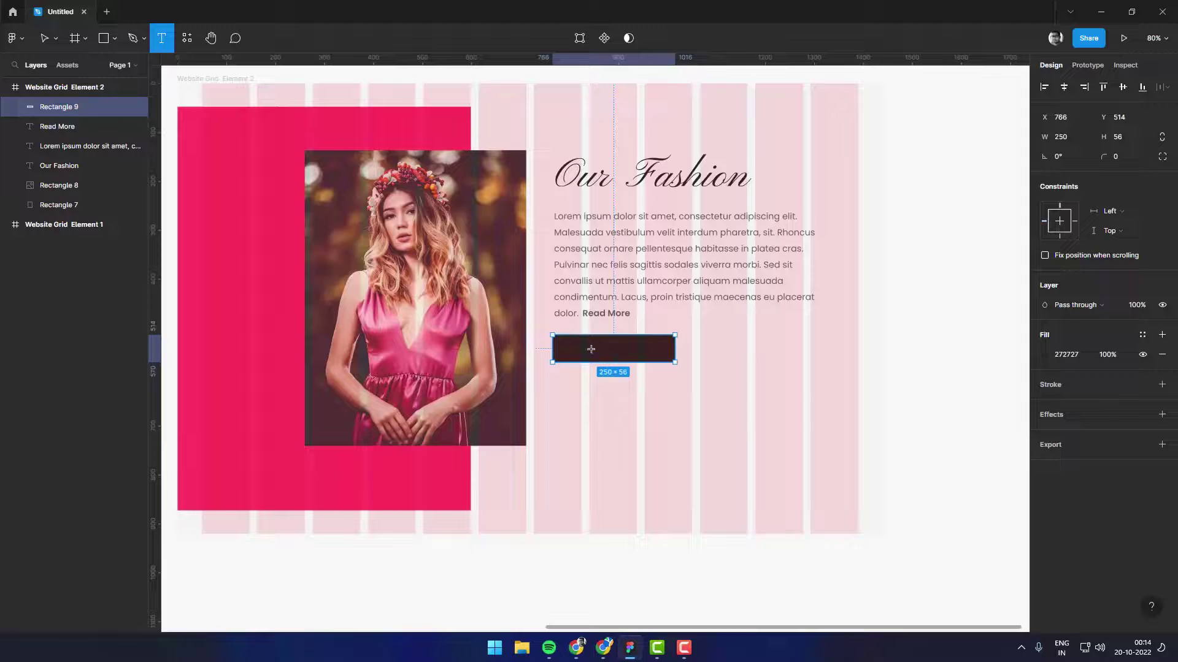
left_click(591, 349)
type("Learn")
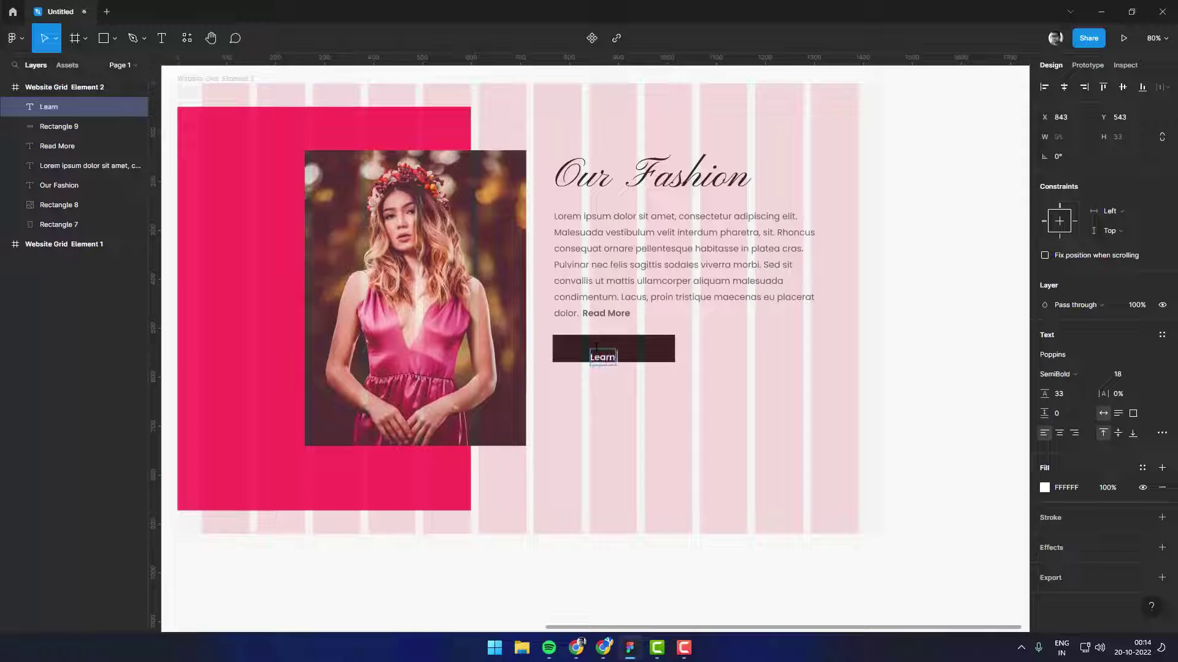
type(" More")
key("Escape")
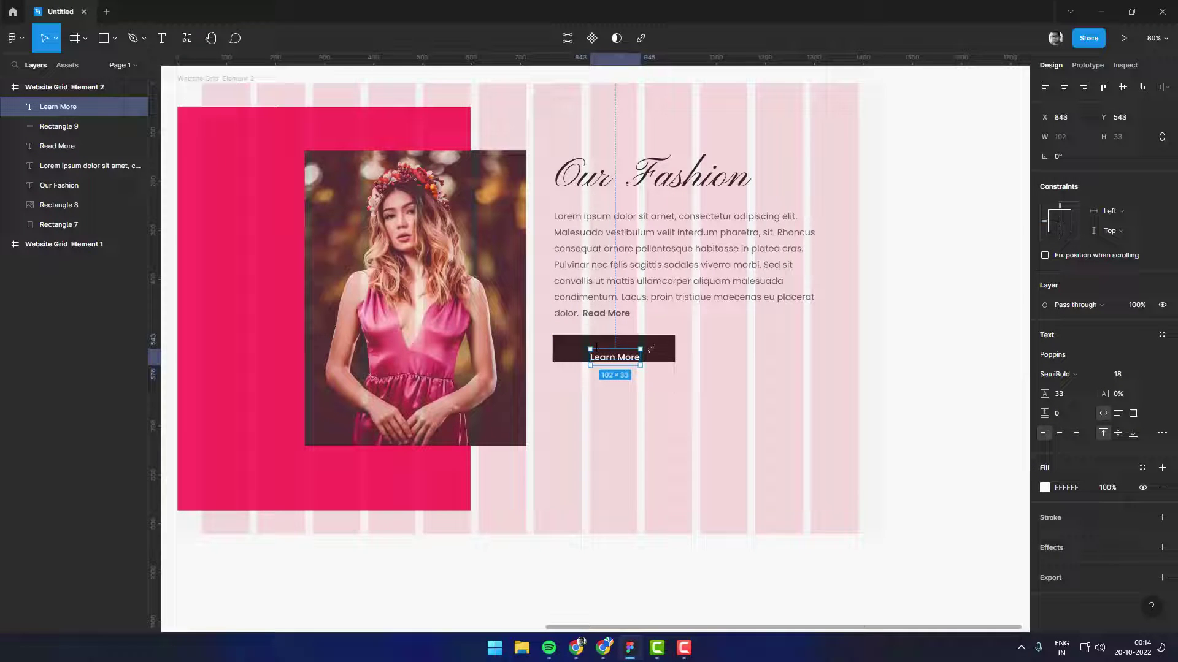
left_click(596, 347, "shift")
left_click(1122, 87)
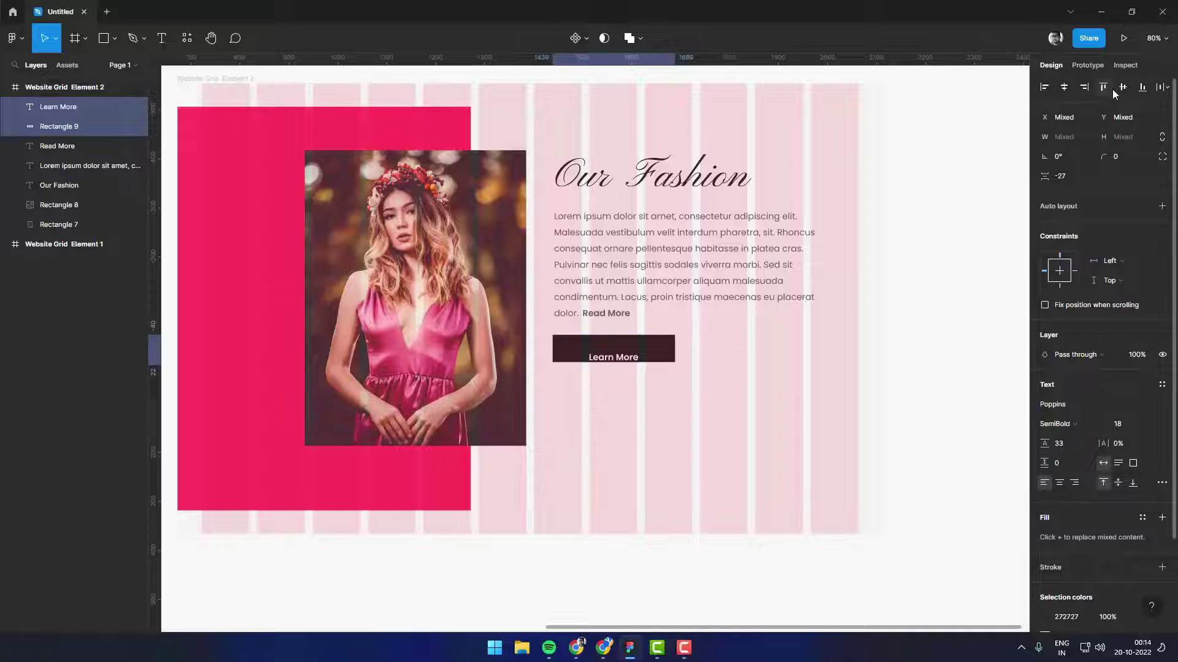
Step: Colour the Learn More label pink FF3767
left_click(902, 324)
left_click(632, 351)
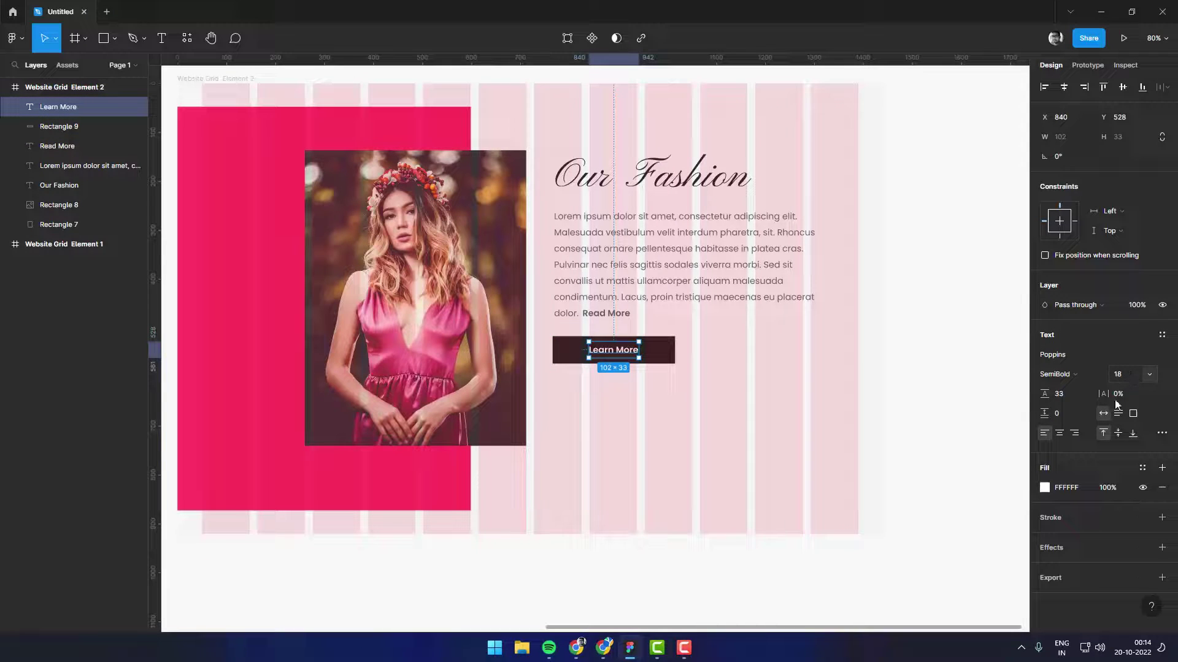
left_click(1045, 488)
left_click(971, 574)
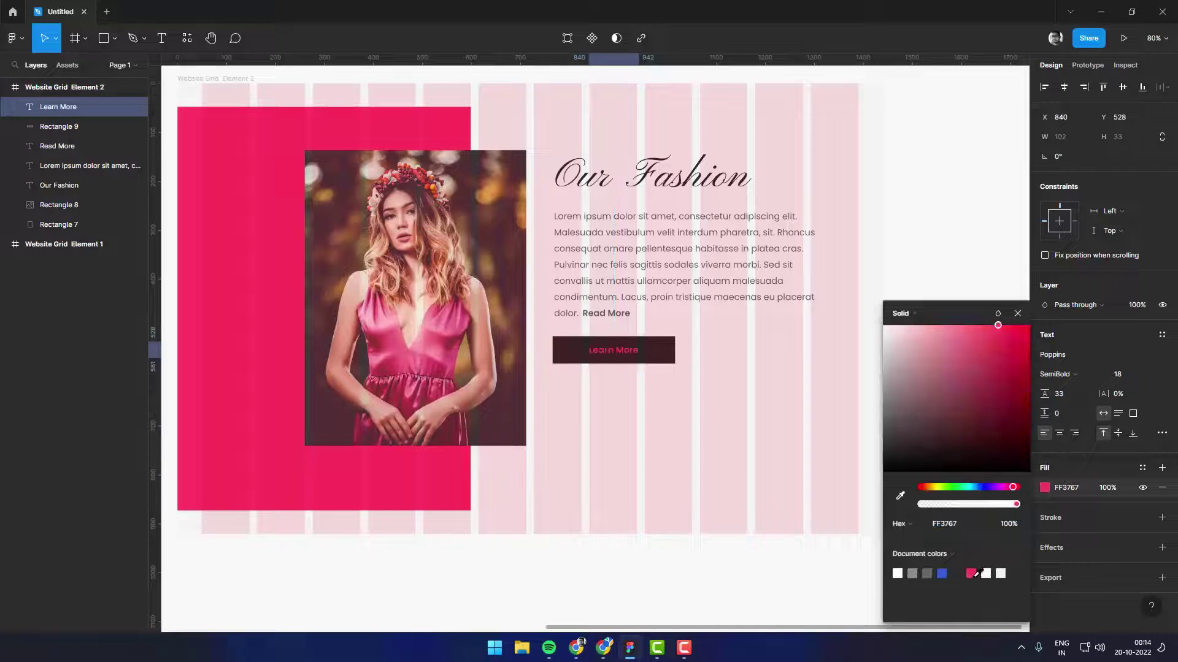
left_click(914, 196)
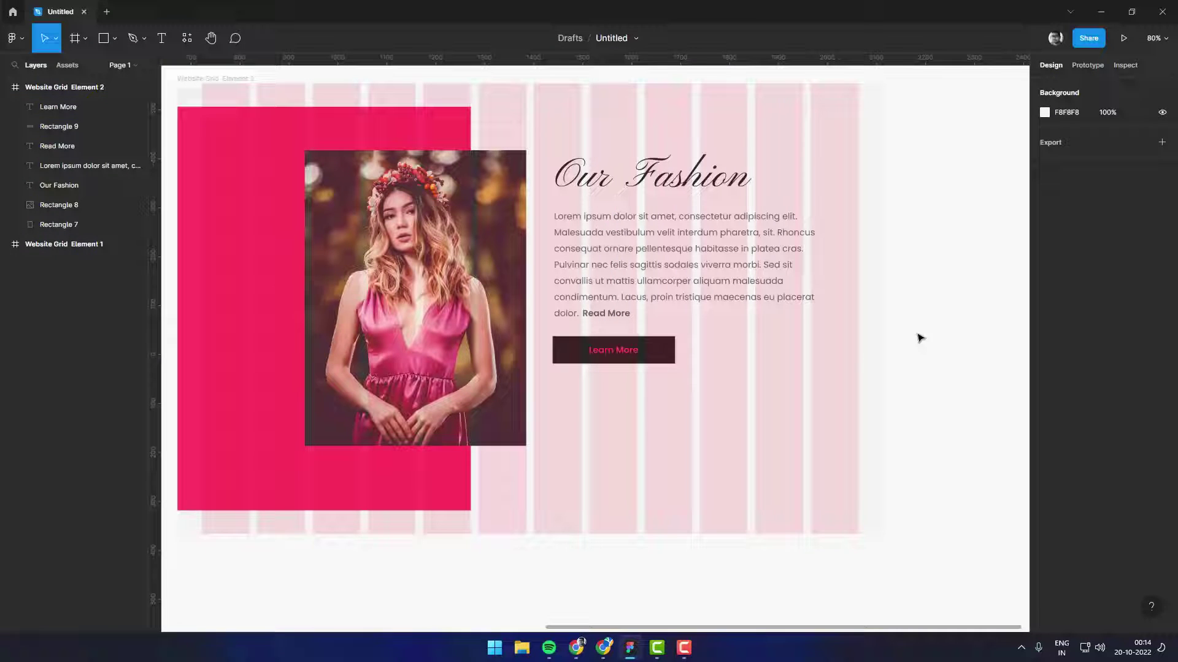
Step: Group the heading, paragraph, Read More and button into Group 1
left_click_drag(896, 121, 550, 402)
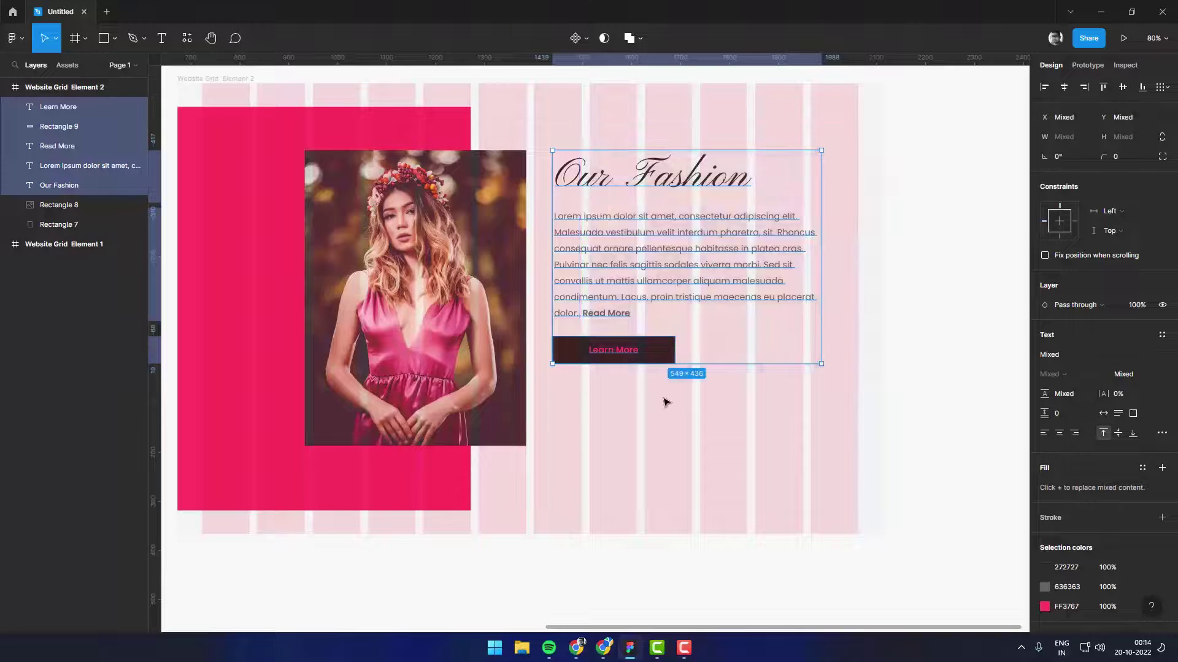
key("ctrl+g")
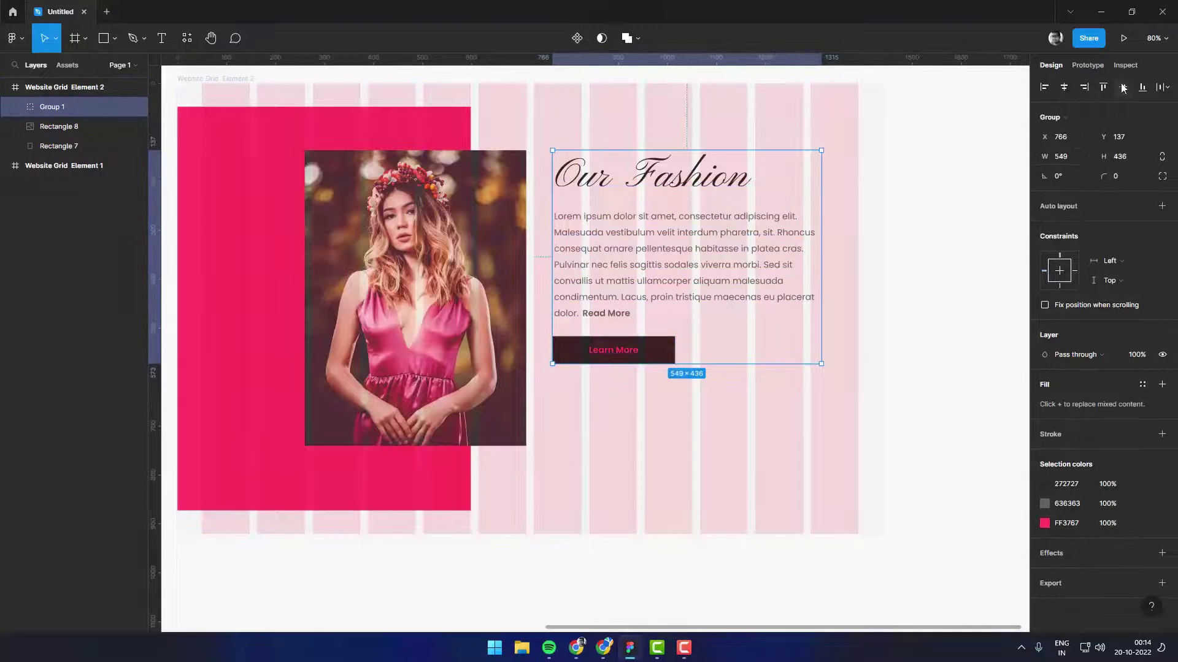
left_click(939, 202)
Step: Hide the layout grid columns on the Website Grid Element 2 frame
scroll(917, 208, "down", 2)
left_click_drag(920, 216, 937, 209)
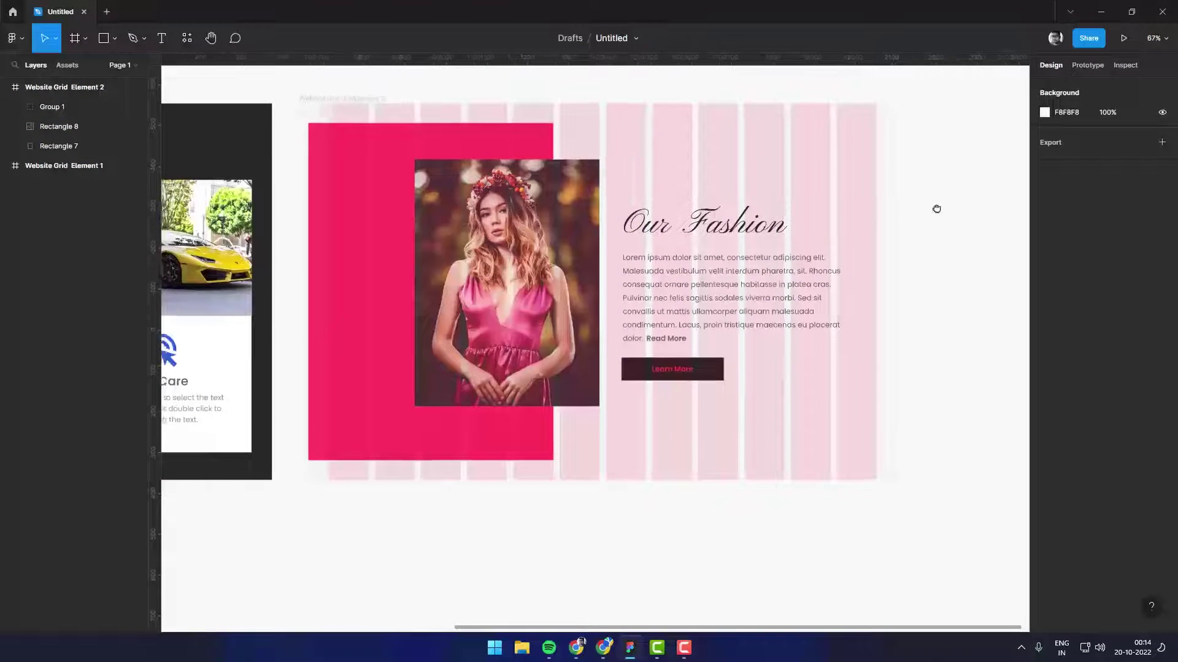
left_click(363, 100)
scroll(797, 231, "down", 2)
left_click_drag(582, 302, 739, 307)
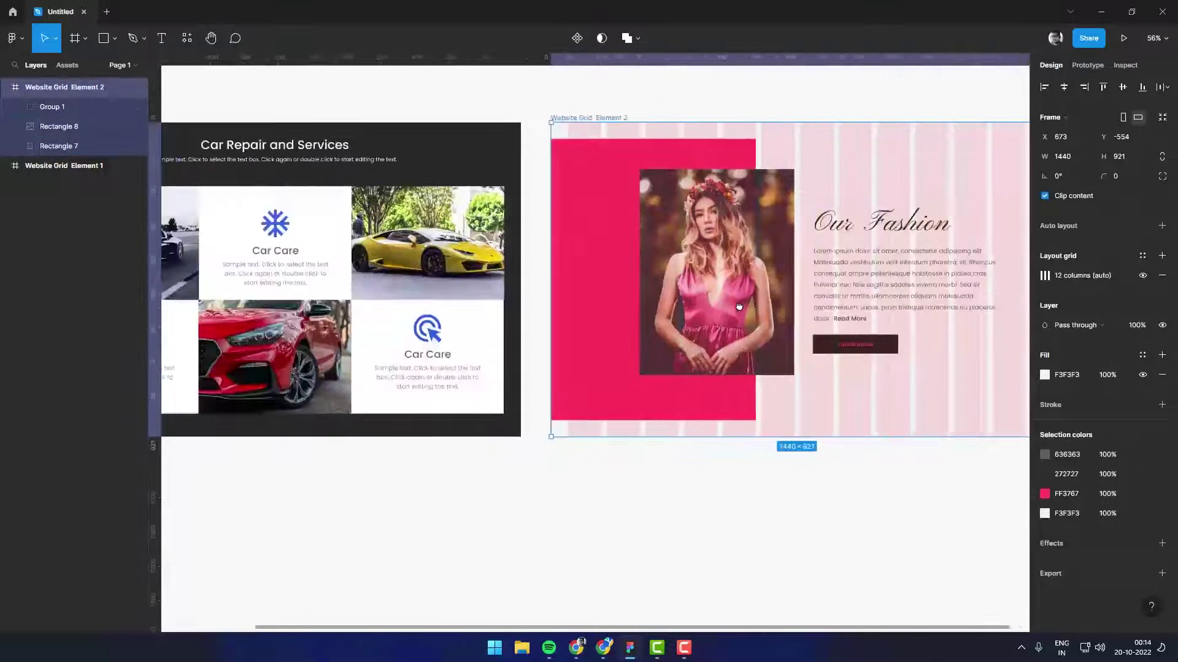
left_click(1143, 276)
Step: Set the frame fill to FFFFFF and the page background to dark grey 454545
scroll(804, 484, "down", 1)
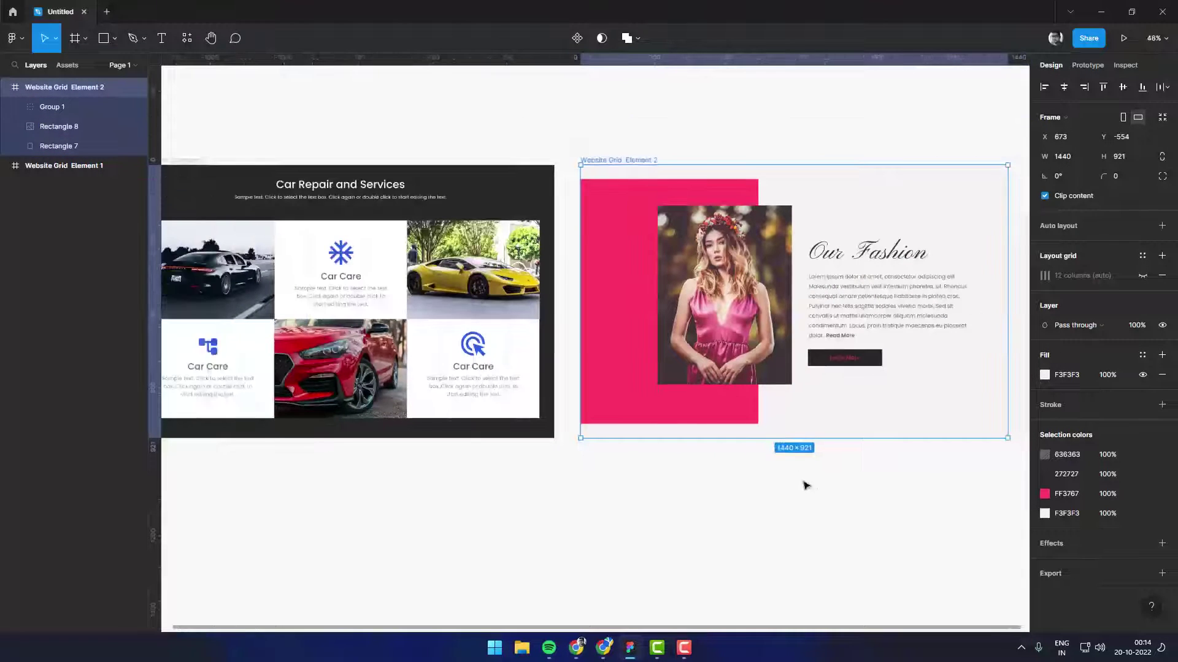
scroll(821, 402, "right", 2)
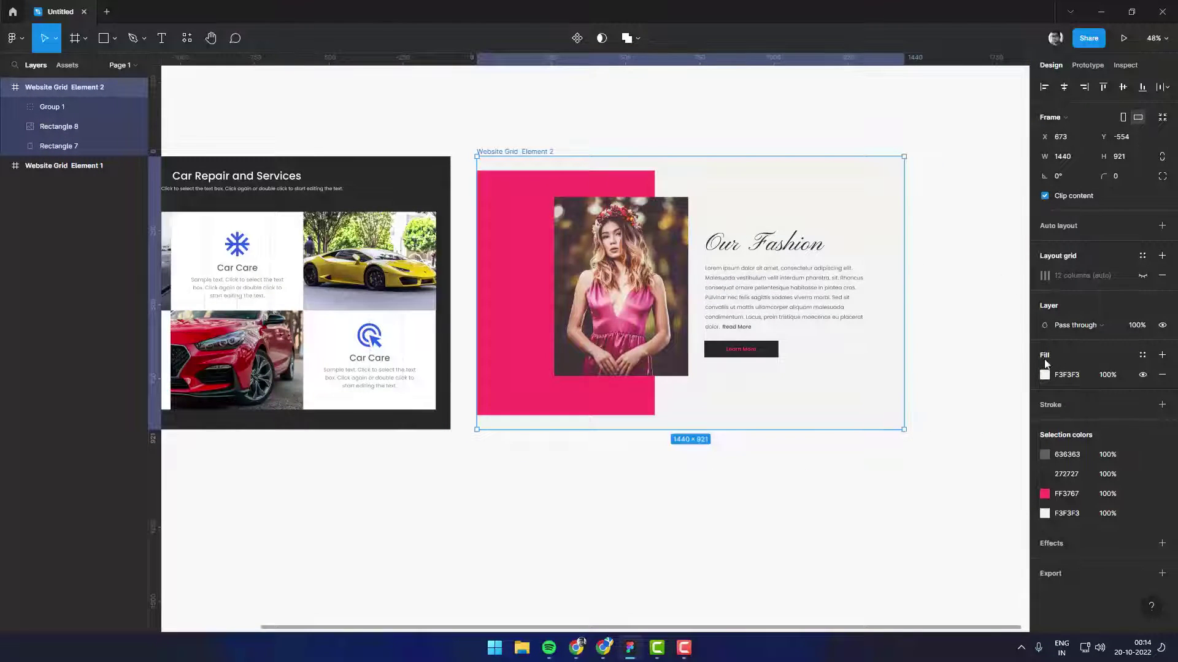
left_click(1045, 375)
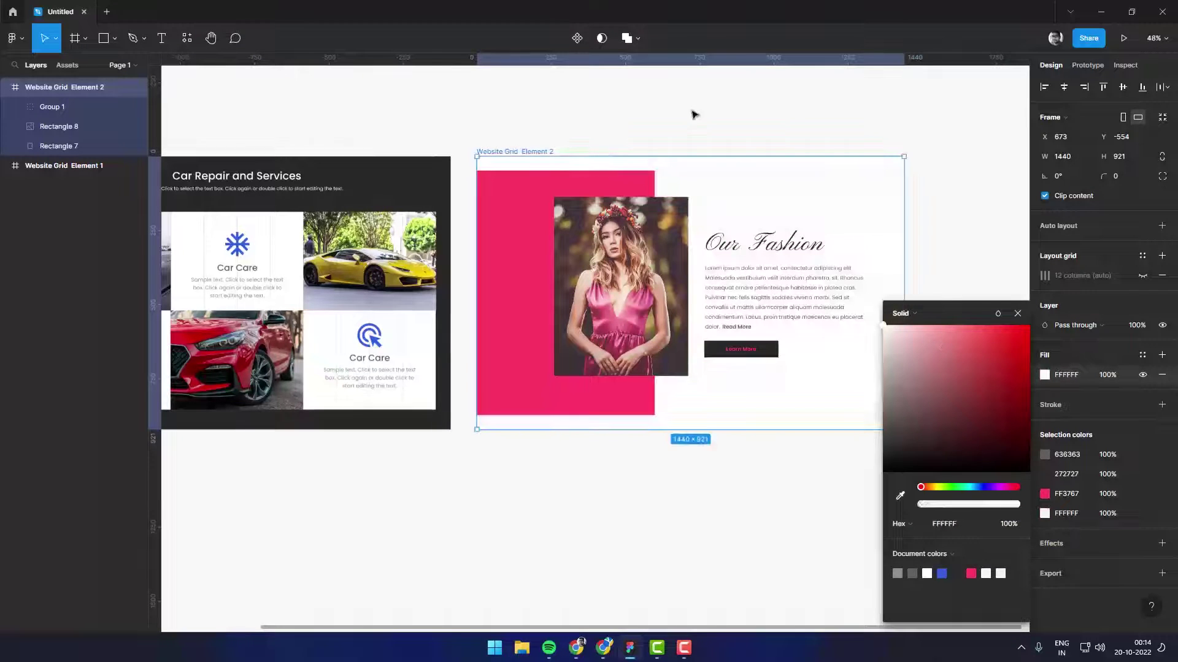
left_click(565, 136)
left_click(1044, 112)
left_click_drag(908, 184, 853, 244)
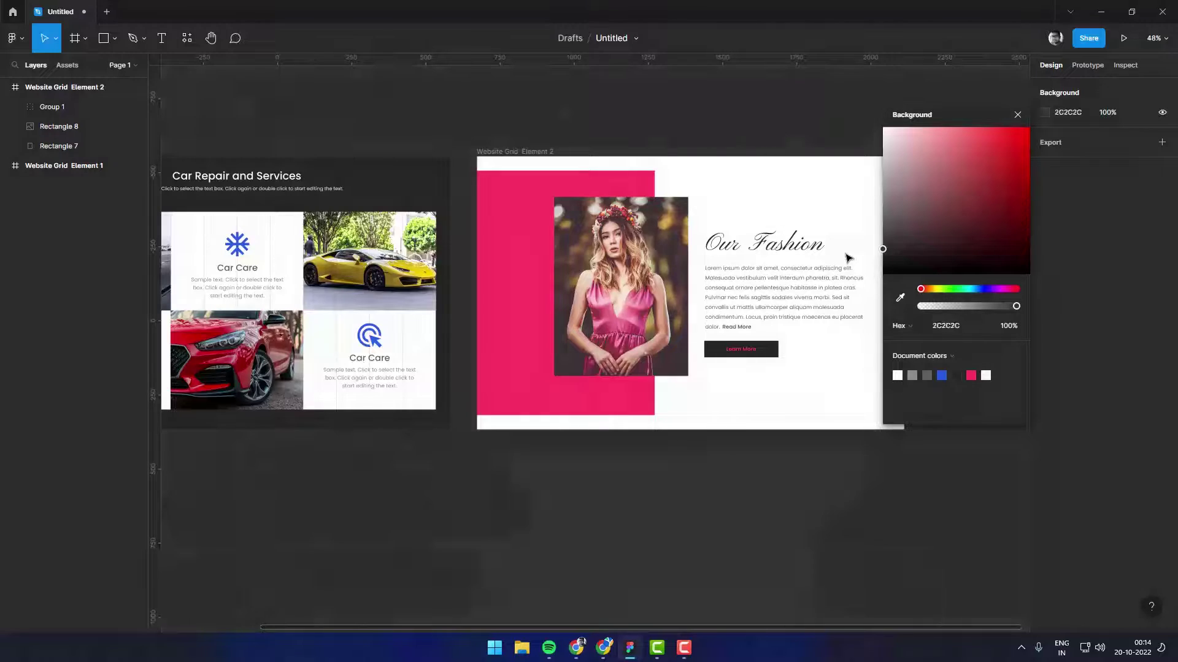
scroll(673, 415, "right", 3)
scroll(673, 415, "up", 1)
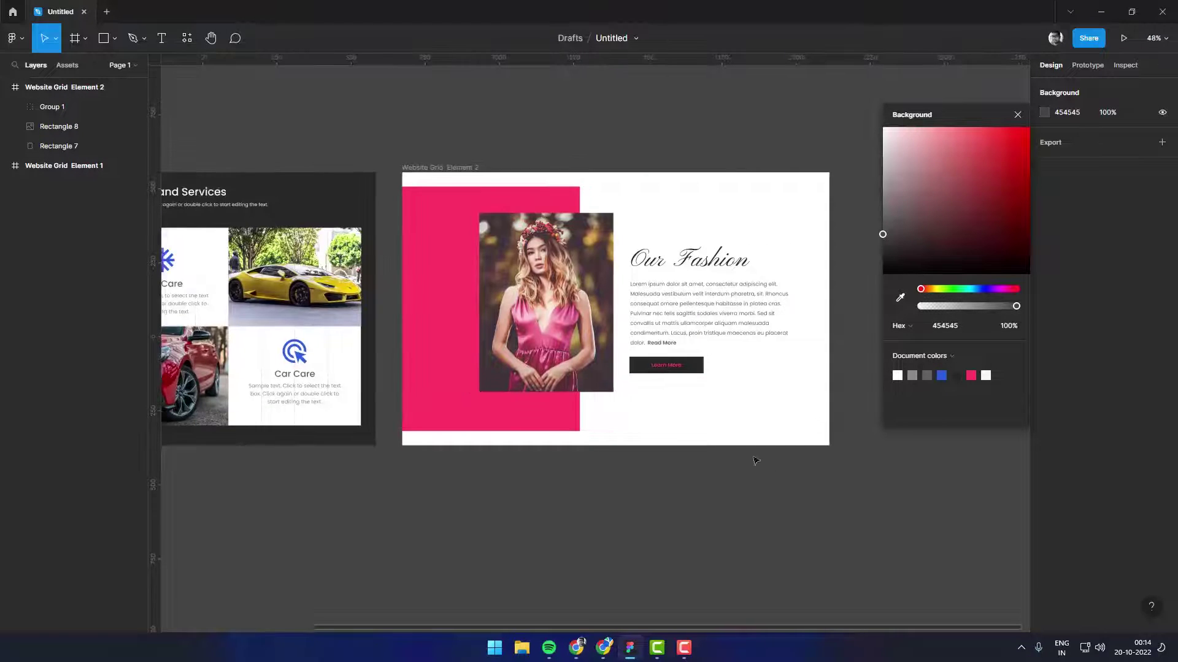
Step: Centre the photo vertically on the pink block
left_click_drag(535, 153, 535, 267)
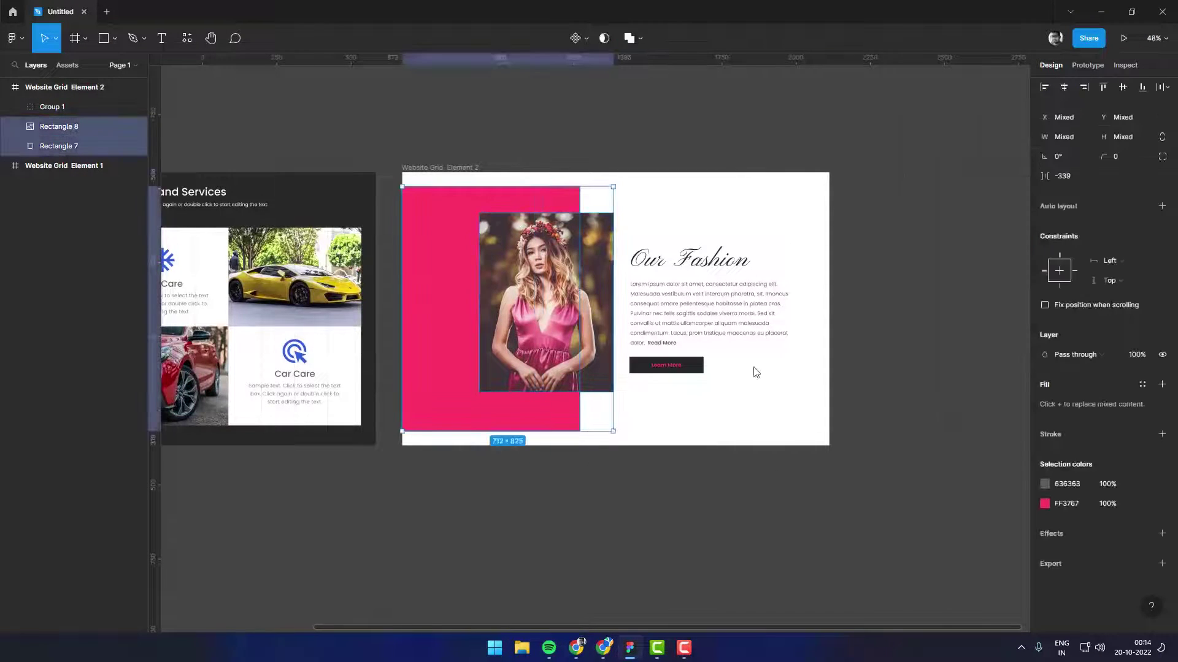
left_click(1126, 91)
left_click_drag(920, 178, 459, 410)
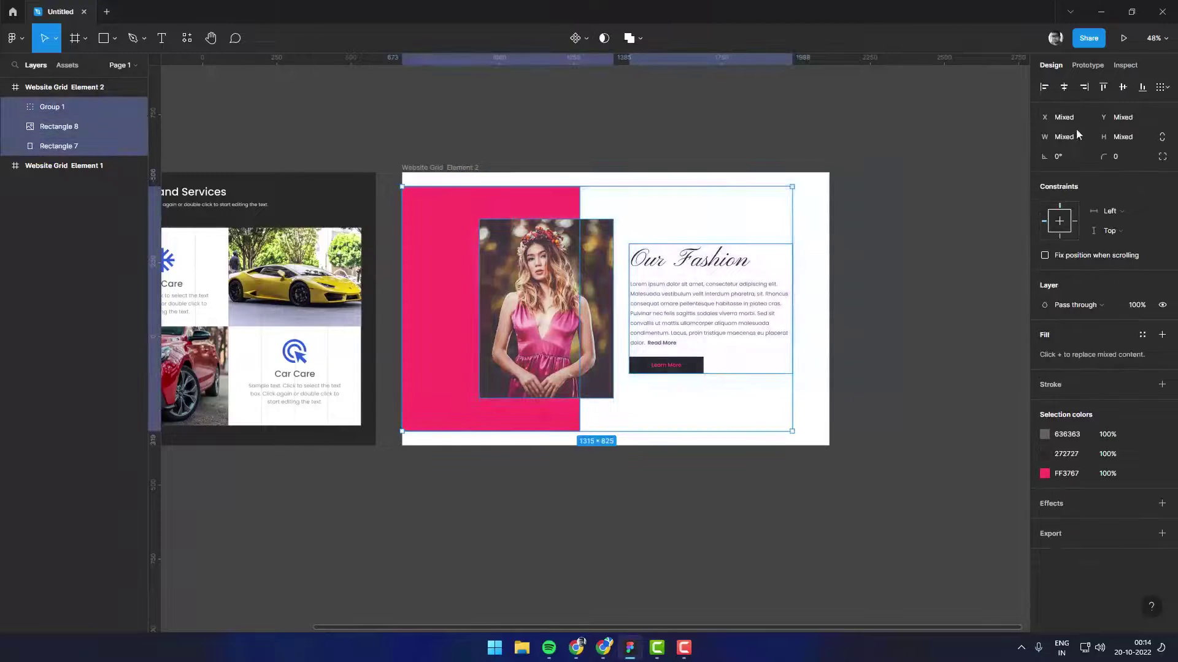
left_click(948, 195)
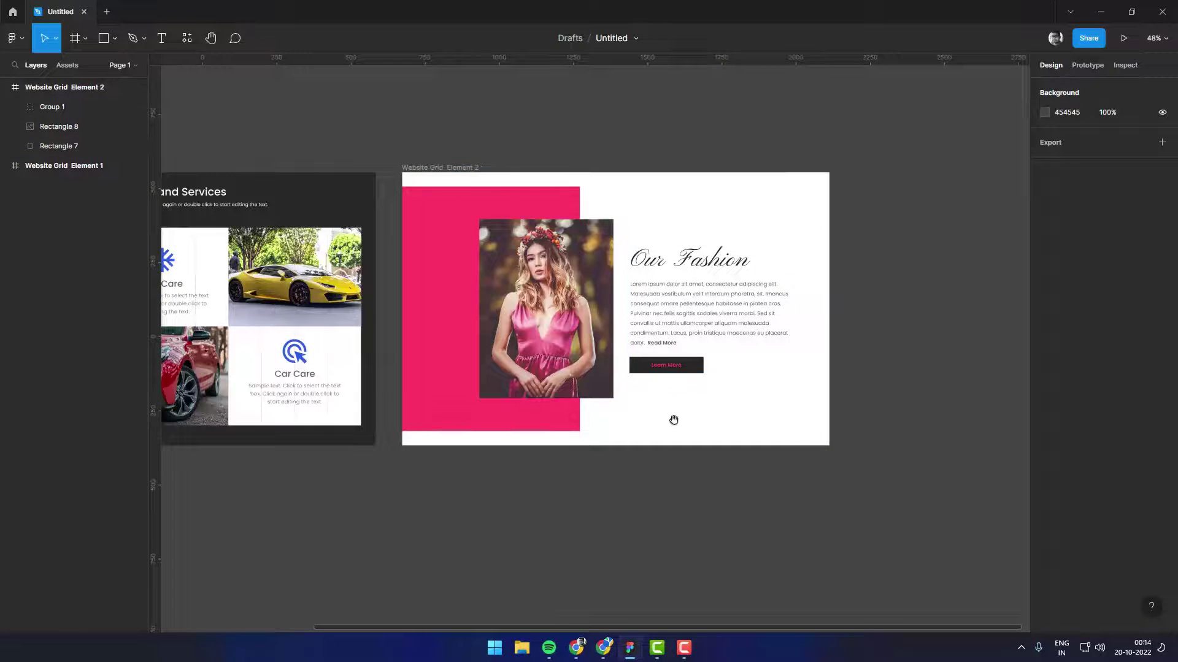
left_click_drag(673, 420, 706, 399)
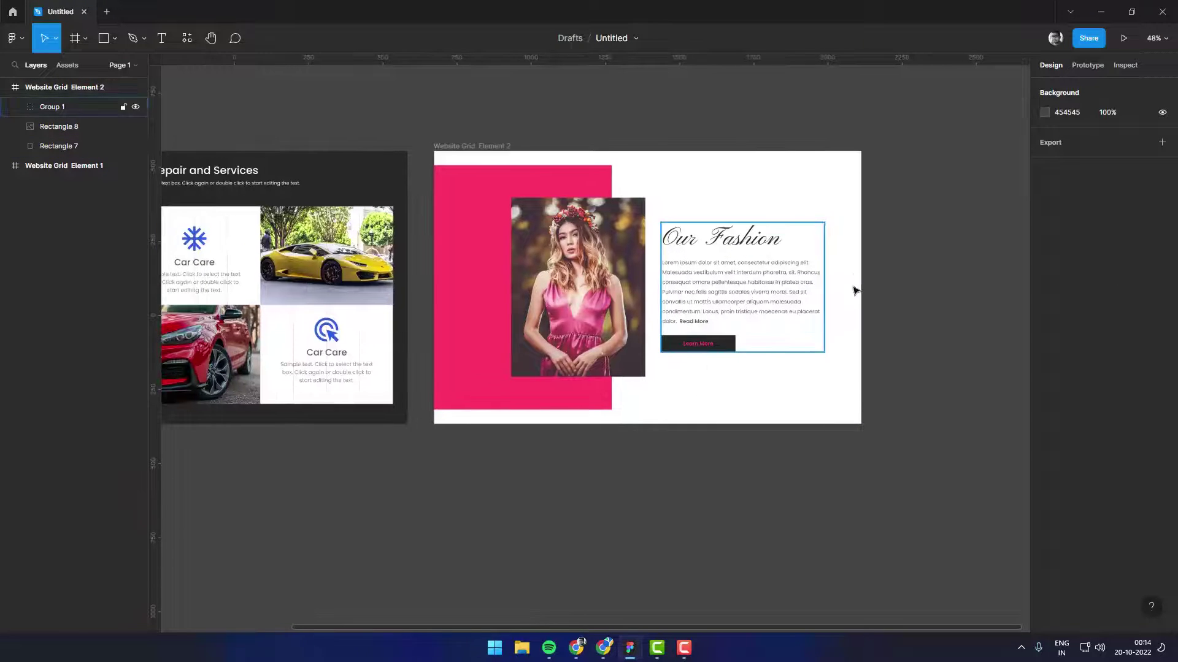
left_click(490, 146)
left_click(1142, 276)
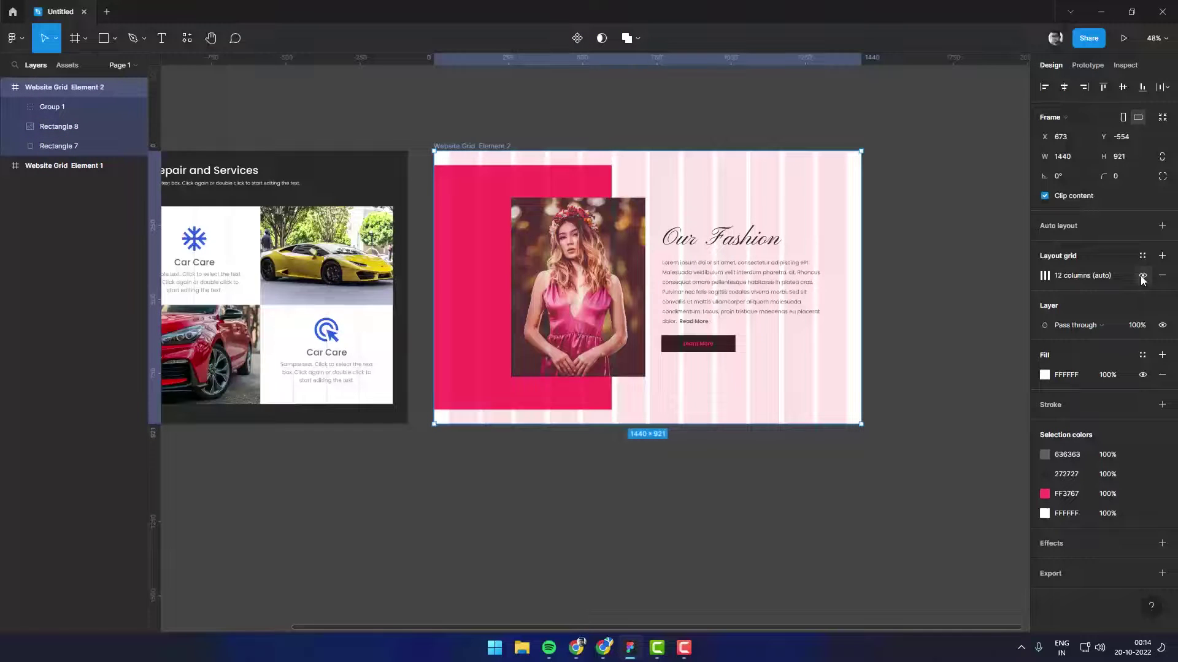
left_click(1142, 276)
scroll(737, 197, "down", 2, "ctrl")
left_click_drag(524, 405, 620, 419)
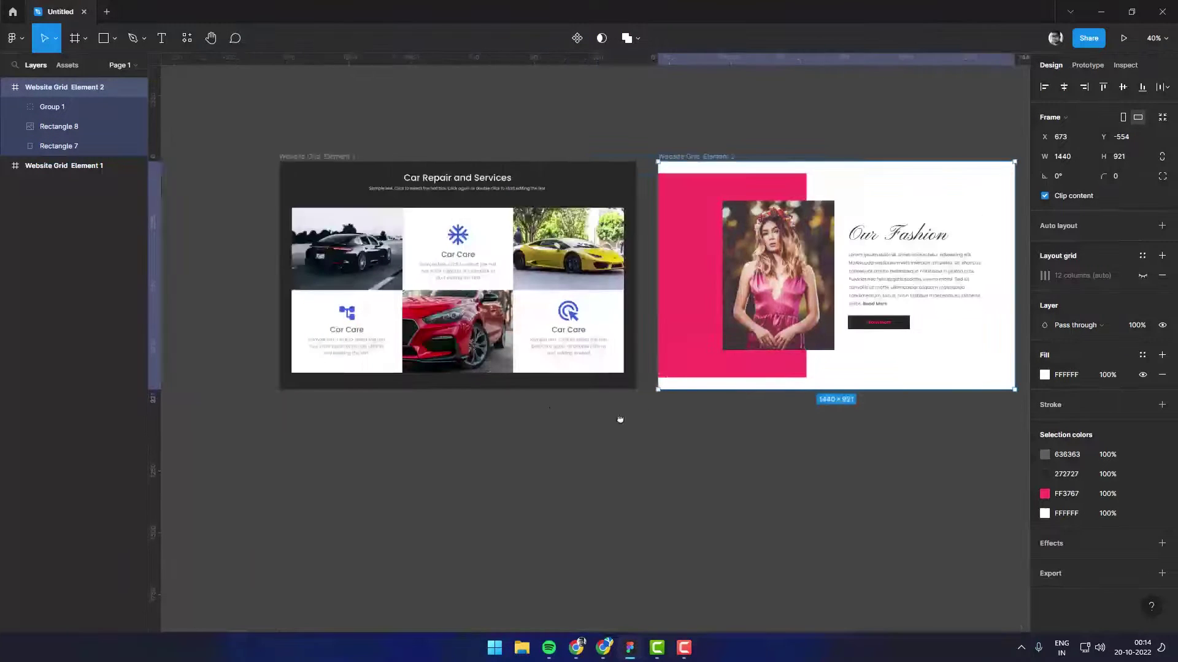
left_click(589, 380)
left_click(795, 114)
left_click_drag(796, 114, 406, 142)
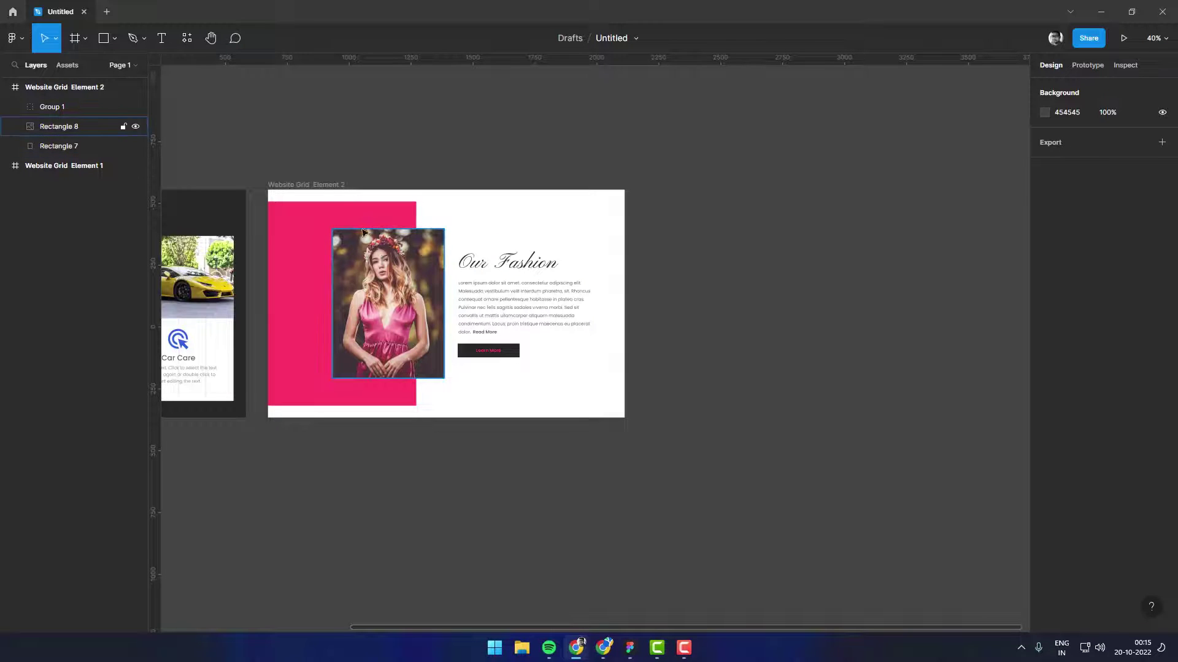
left_click(321, 185)
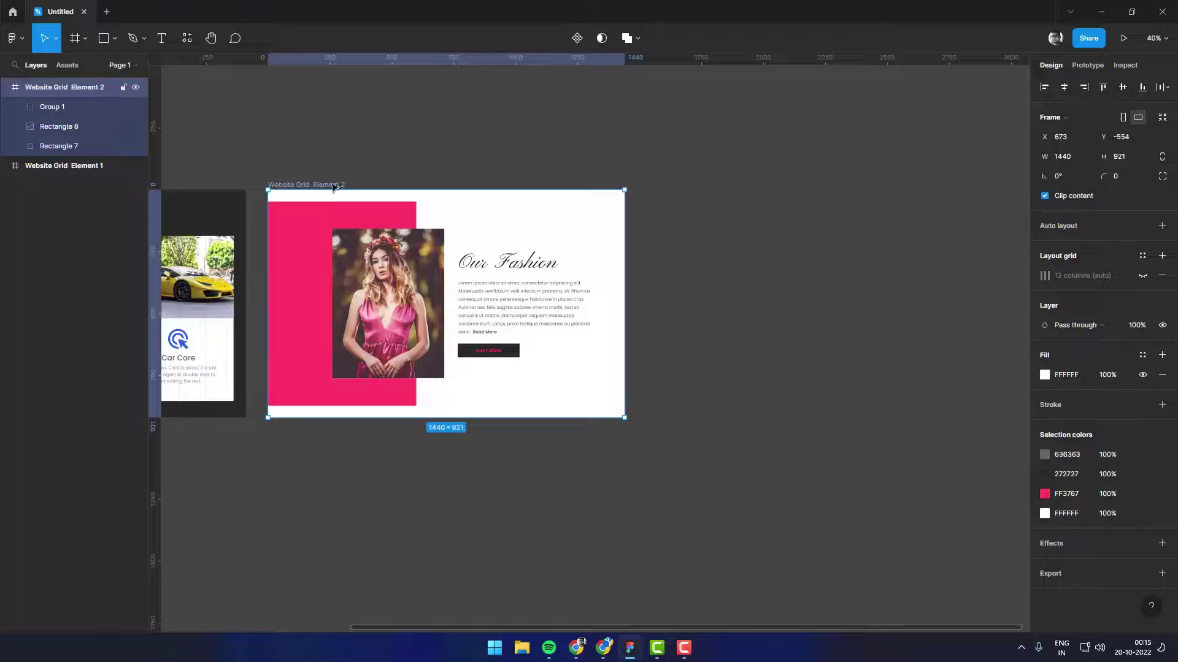
Step: Duplicate the fashion frame as Element 3, lock the first two frames, and empty it
key("ctrl+d")
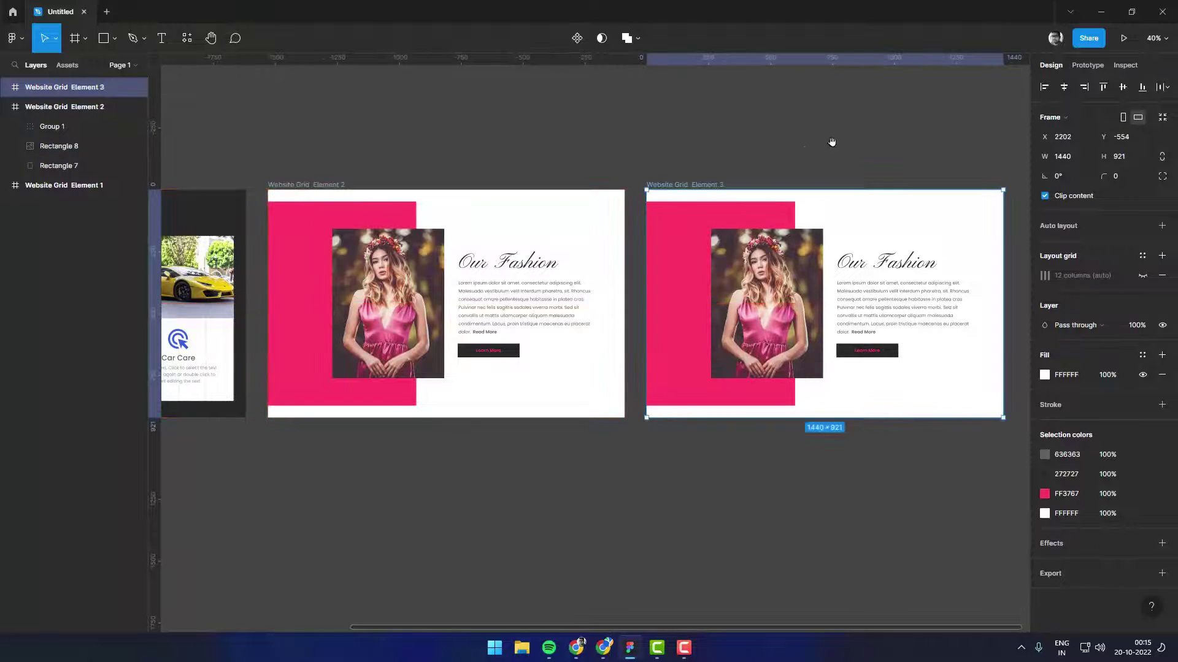
left_click_drag(831, 141, 685, 142)
key("Escape")
left_click(6, 107)
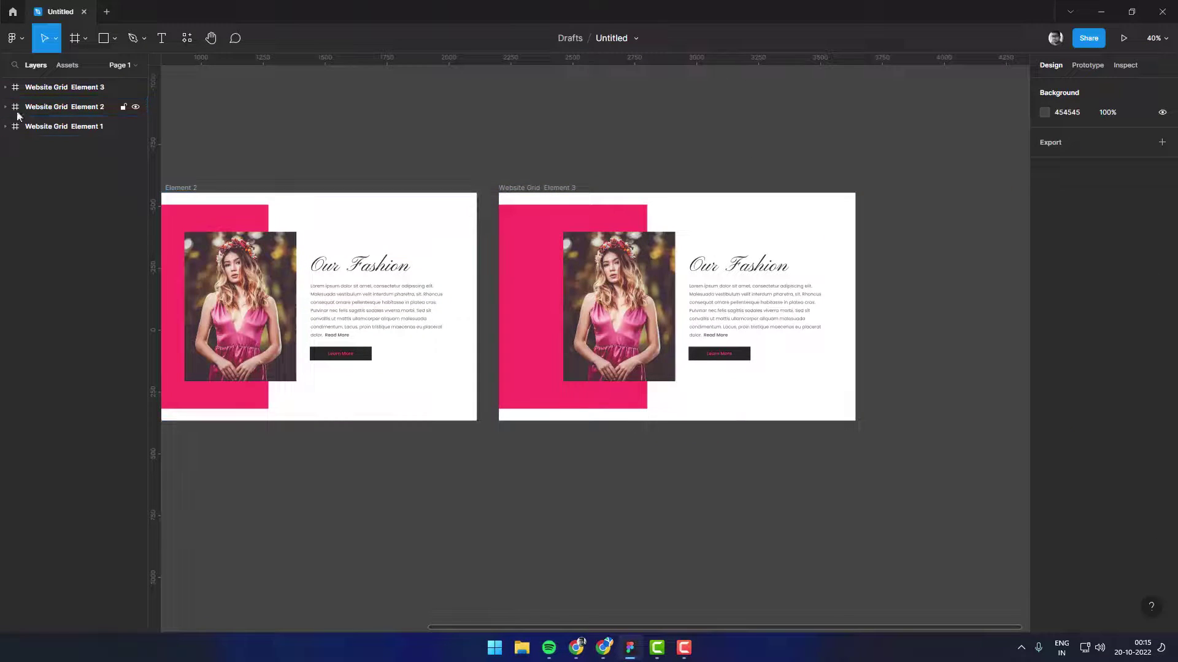
left_click(123, 126)
left_click_drag(871, 123, 614, 461)
key("Delete")
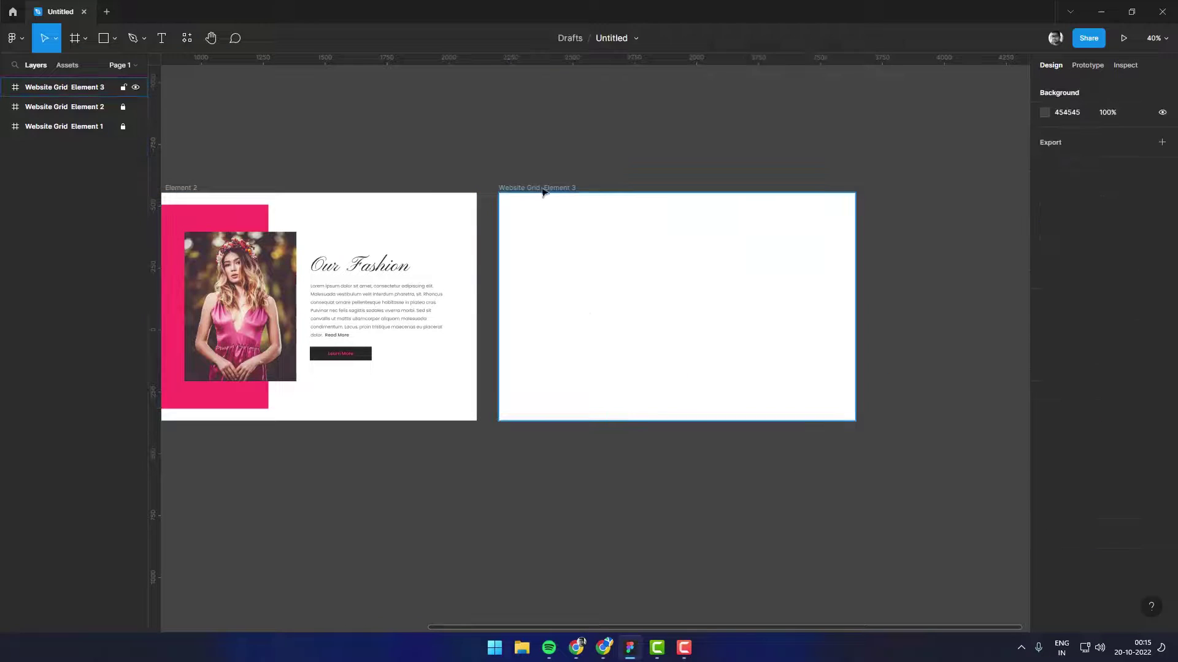
Step: Add a 12-column layout grid to the empty Website Grid Element 3 frame
left_click(542, 191)
left_click(1141, 276)
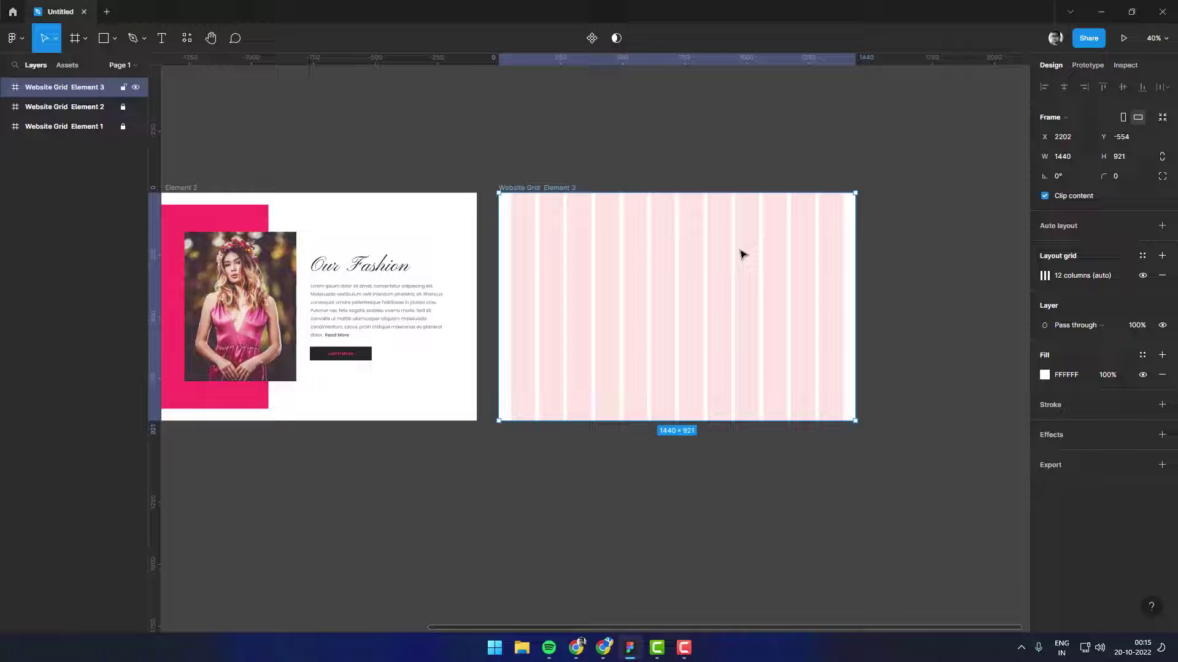
scroll(744, 254, "up", 1)
scroll(683, 316, "up", 1, "ctrl")
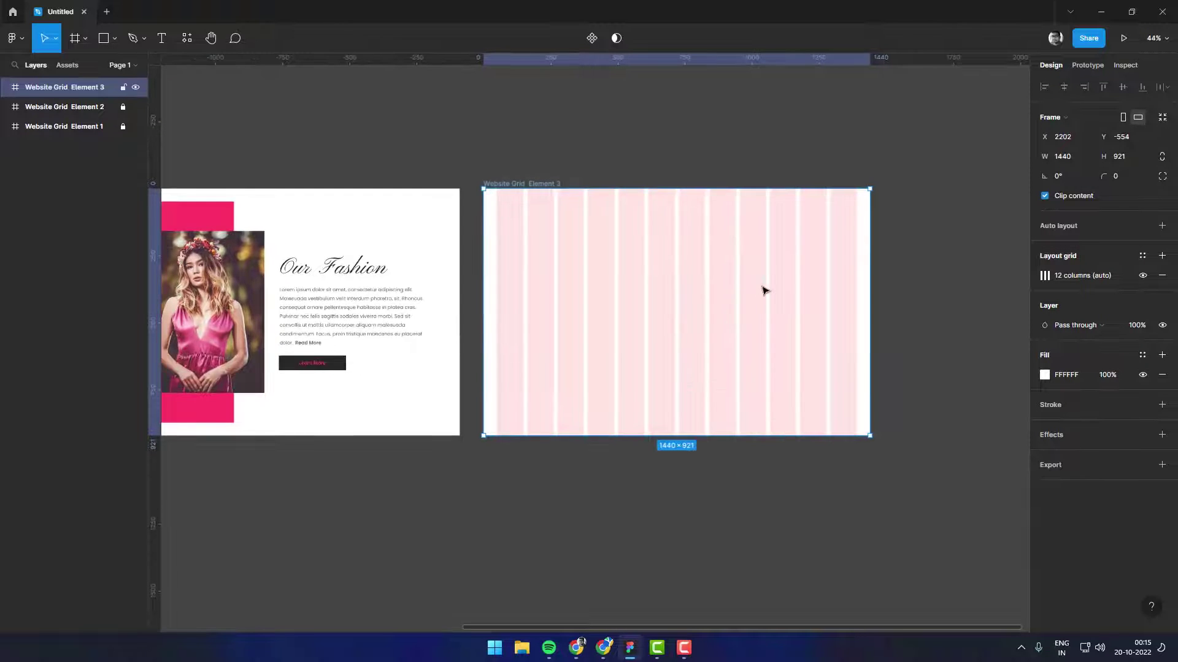
left_click_drag(762, 289, 678, 284)
scroll(679, 287, "up", 1, "ctrl")
scroll(644, 294, "up", 1, "ctrl")
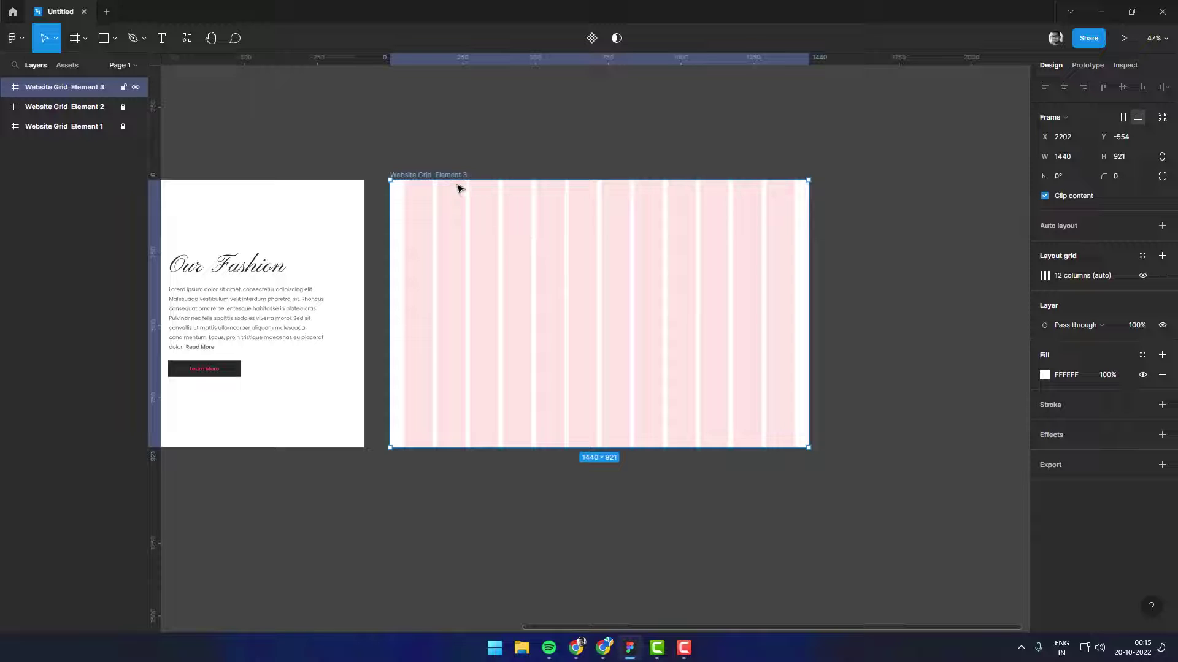
Step: Set the Element 3 column grid margin to 0 so columns span edge to edge
left_click(1045, 275)
left_click(1005, 369)
type("0")
key("Return")
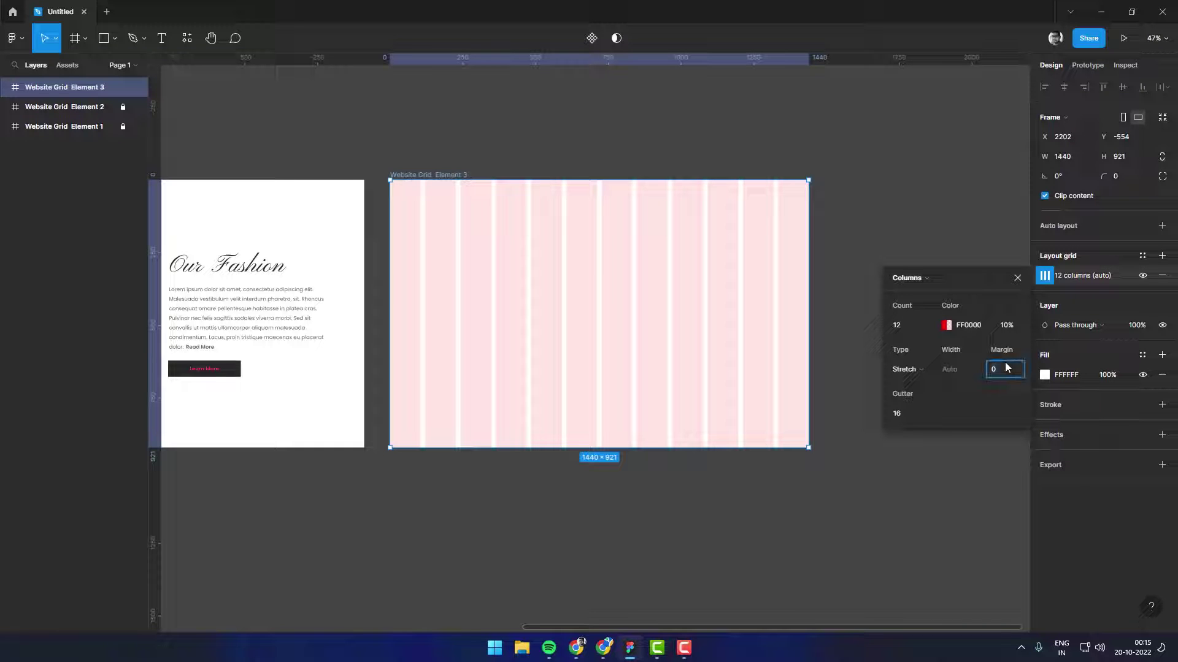
left_click(1006, 368)
scroll(581, 263, "up", 2, "ctrl")
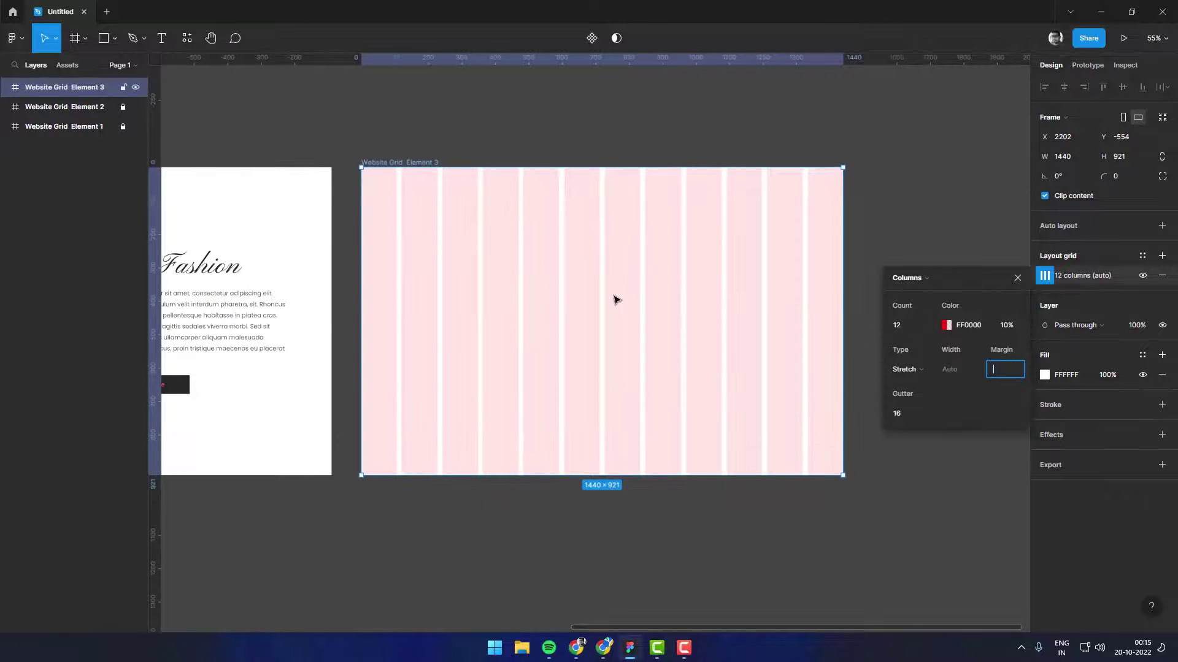
scroll(599, 305, "up", 1, "ctrl")
scroll(600, 297, "left", 2)
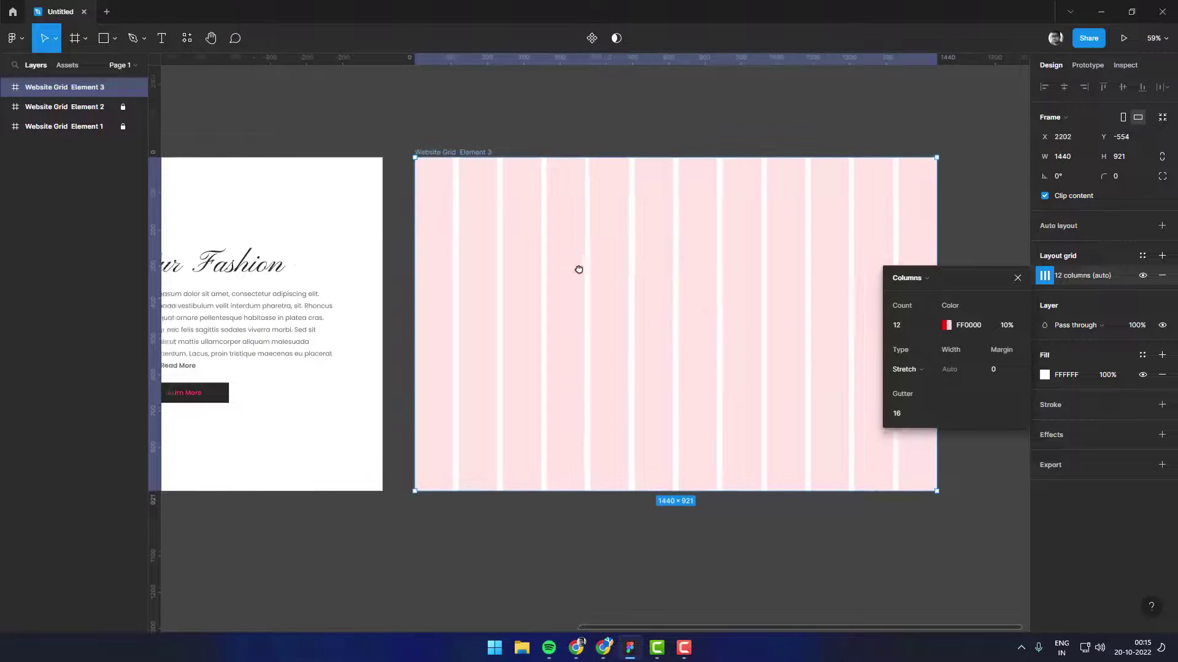
scroll(578, 269, "right", 1)
left_click(481, 110)
Step: Draw a grey rectangle sized 1062 × 608 at the frame's top-left corner (X 0, Y 0)
key("r")
left_click_drag(409, 184, 755, 373)
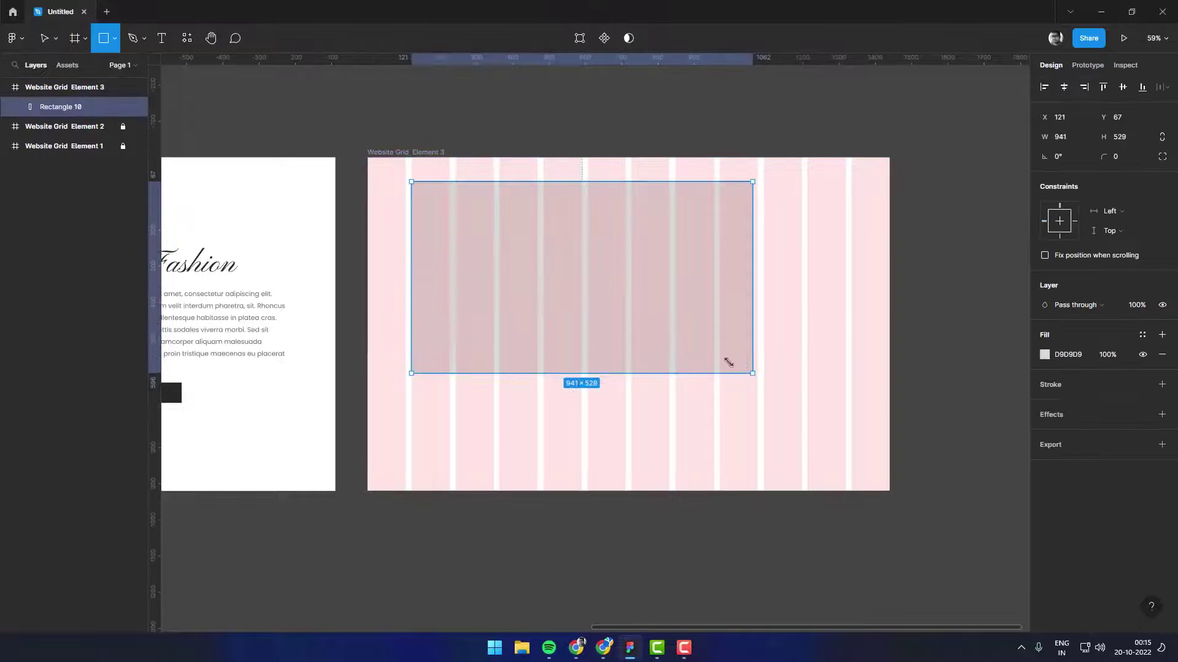
left_click_drag(652, 305, 638, 290)
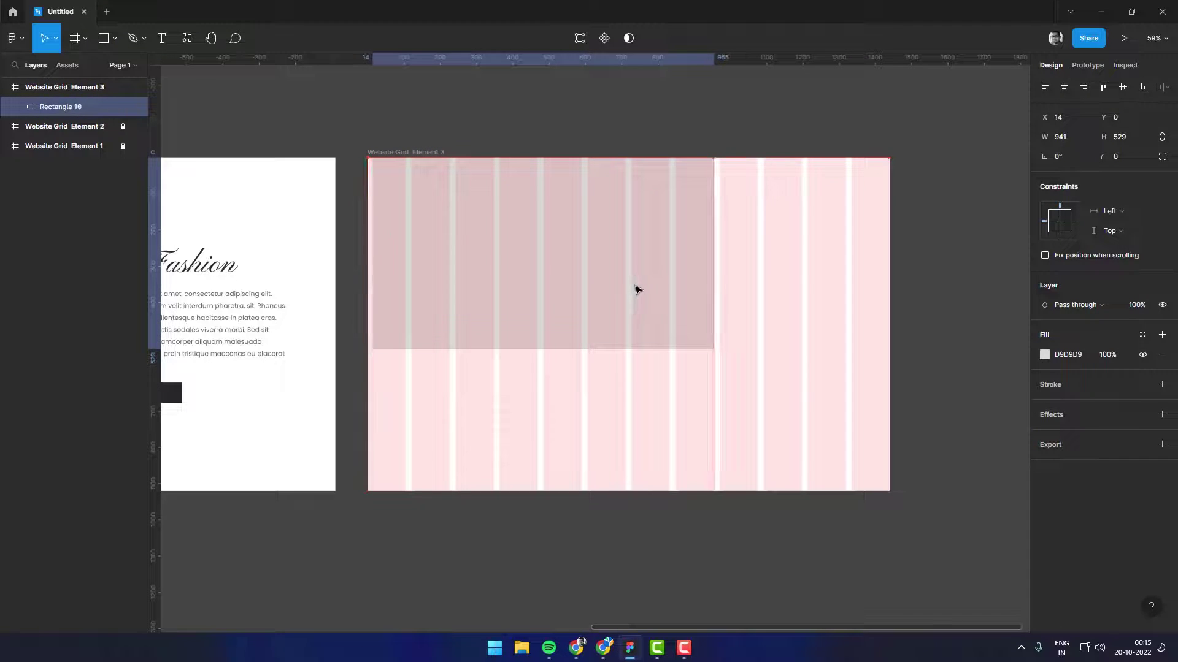
left_click_drag(716, 269, 758, 265)
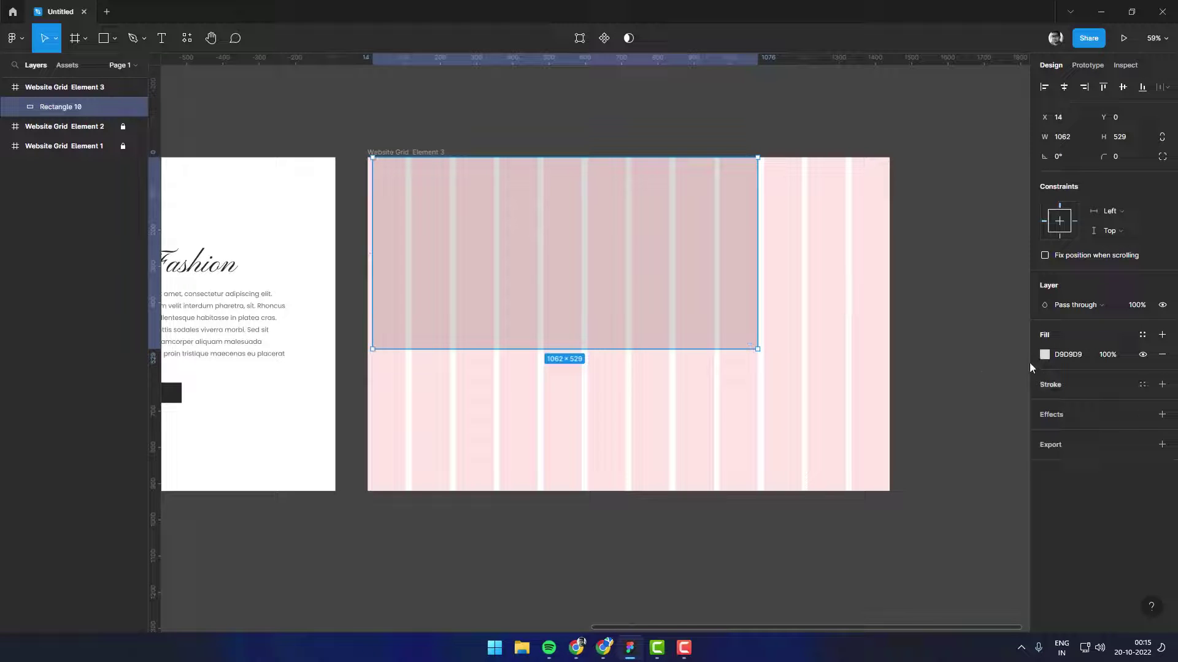
left_click_drag(641, 349, 640, 377)
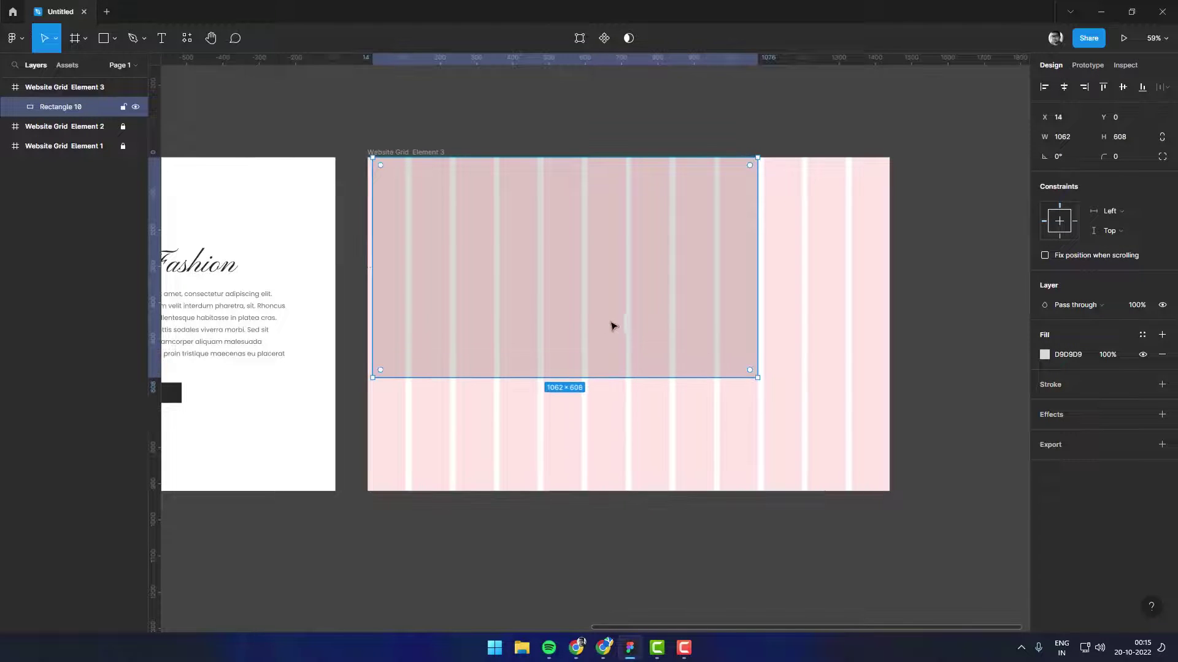
left_click_drag(552, 321, 547, 321)
right_click(619, 280)
mouse_move(647, 466)
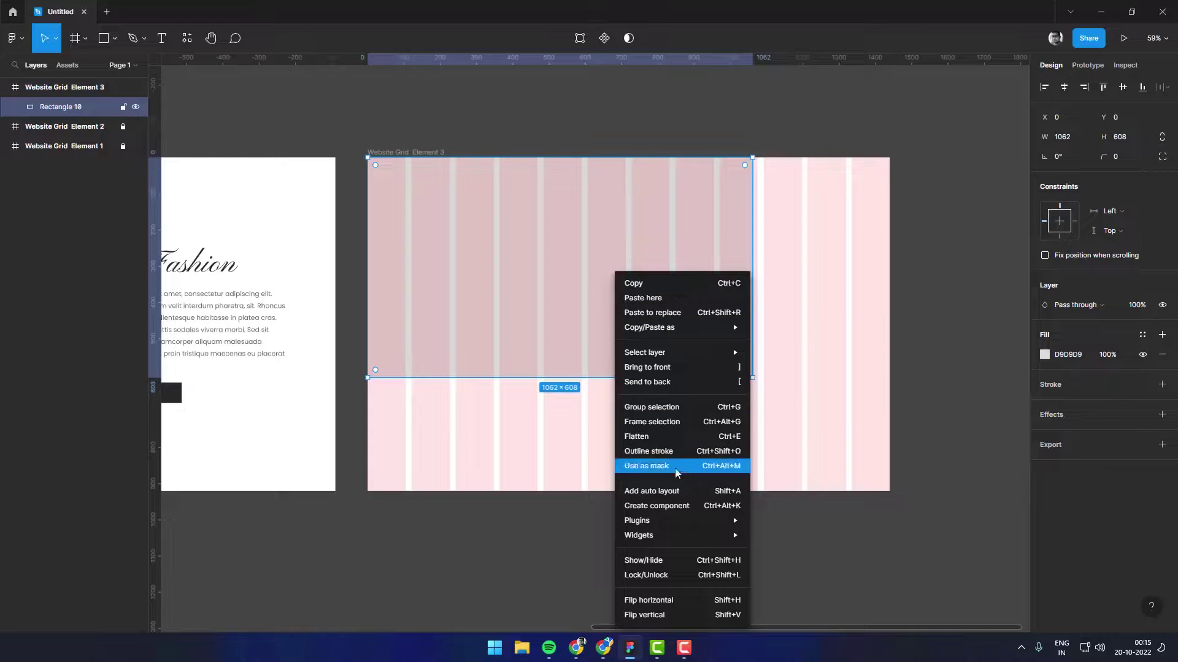
Step: Fill the rectangle with the Unsplash business photo of colleagues high-fiving
left_click(791, 325)
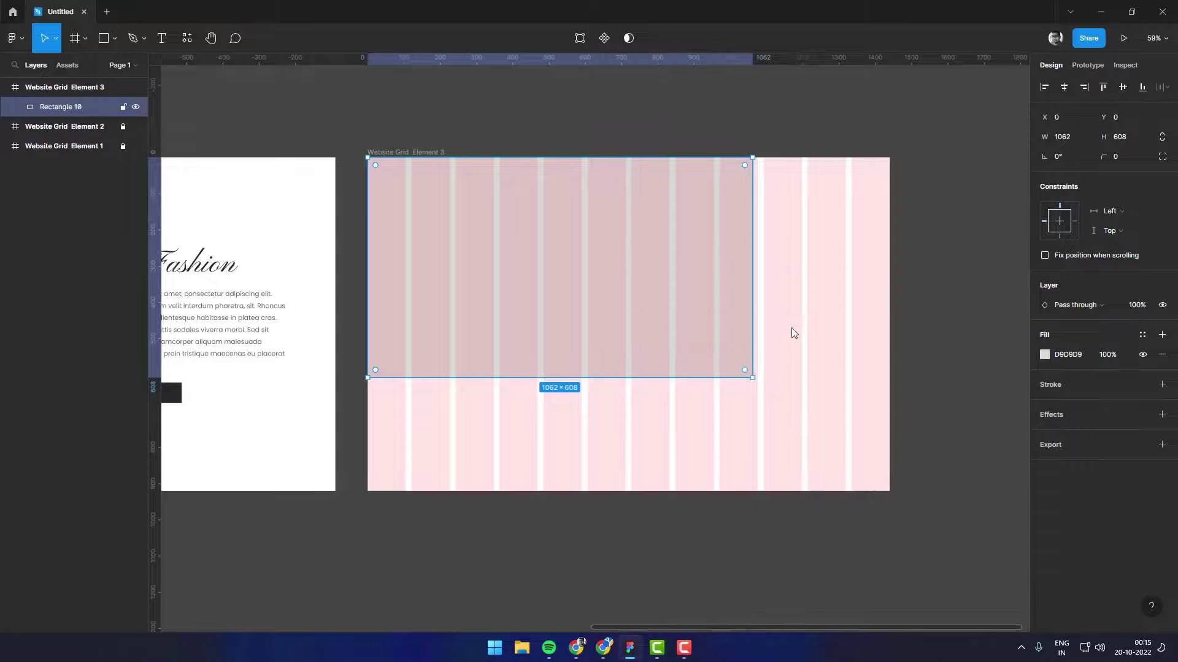
left_click(356, 262)
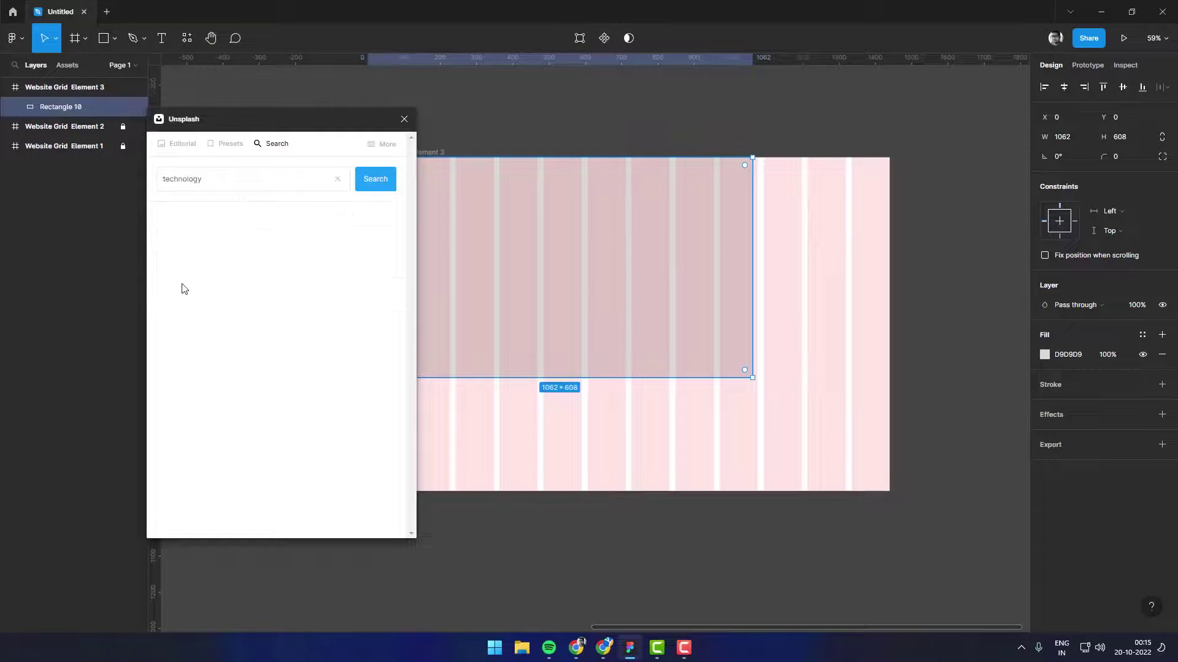
left_click(338, 179)
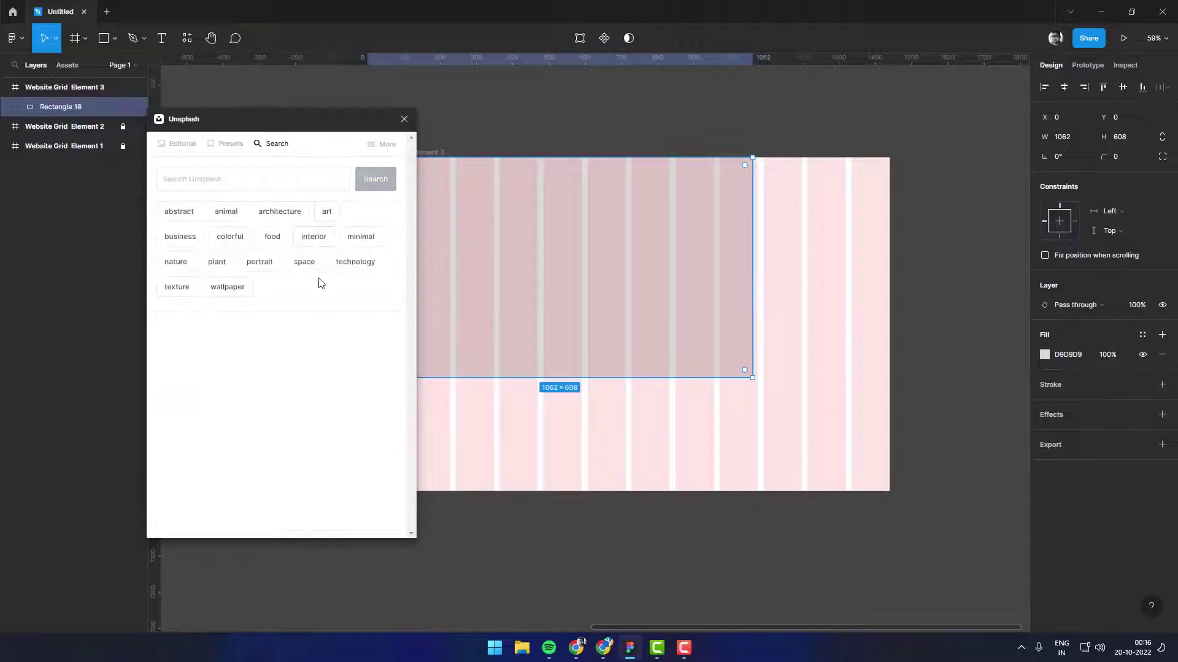
left_click(181, 238)
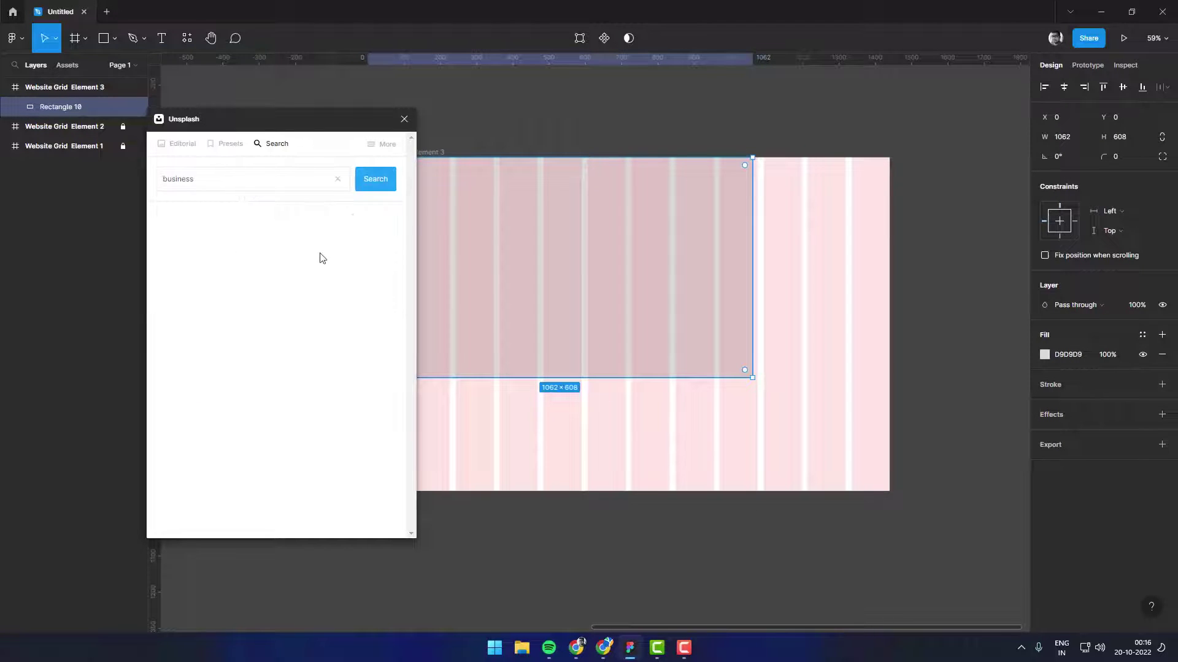
left_click(267, 448)
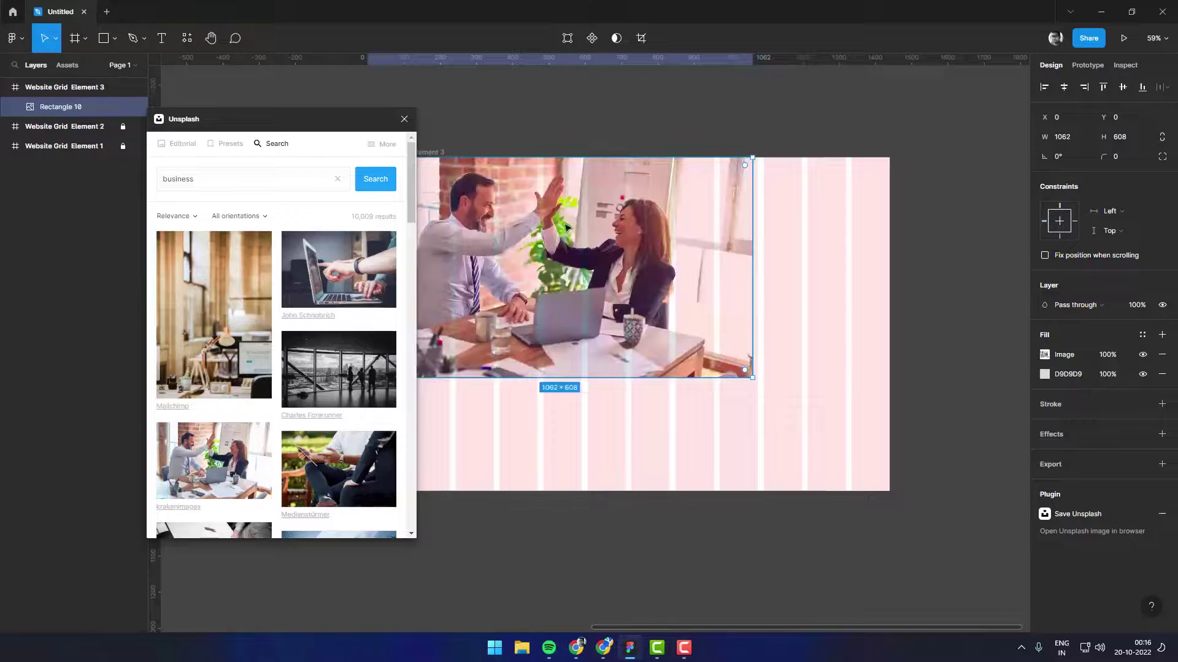
left_click(405, 119)
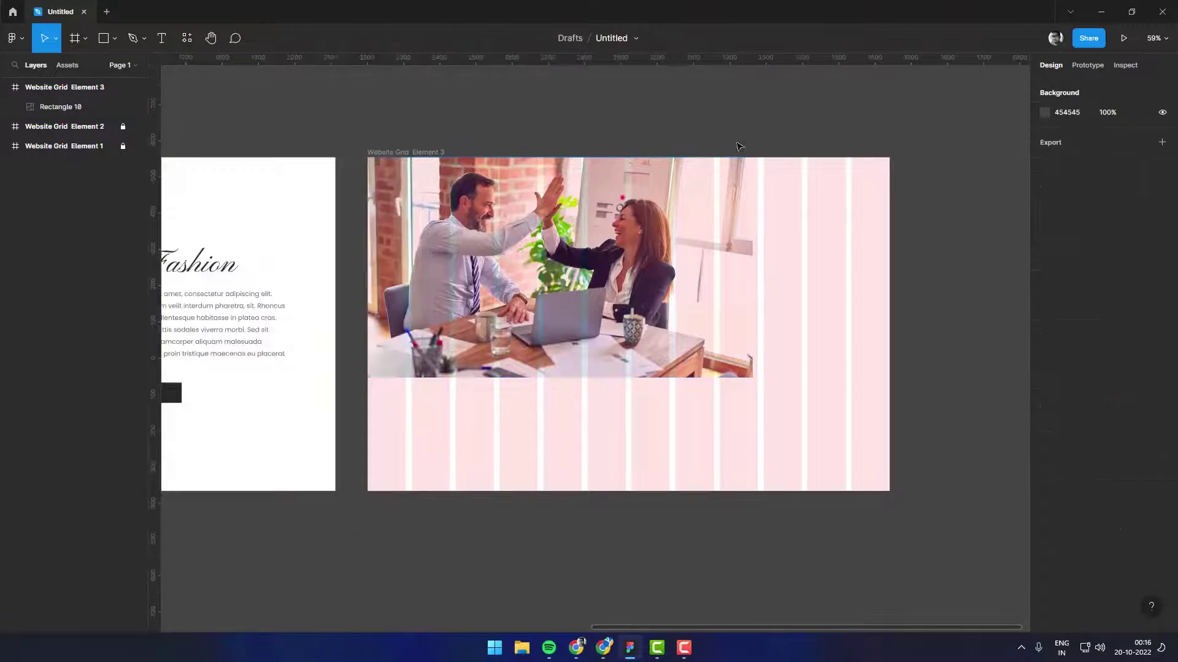
Step: Set Element 3's column grid margin back to 50
scroll(938, 193, "right", 2)
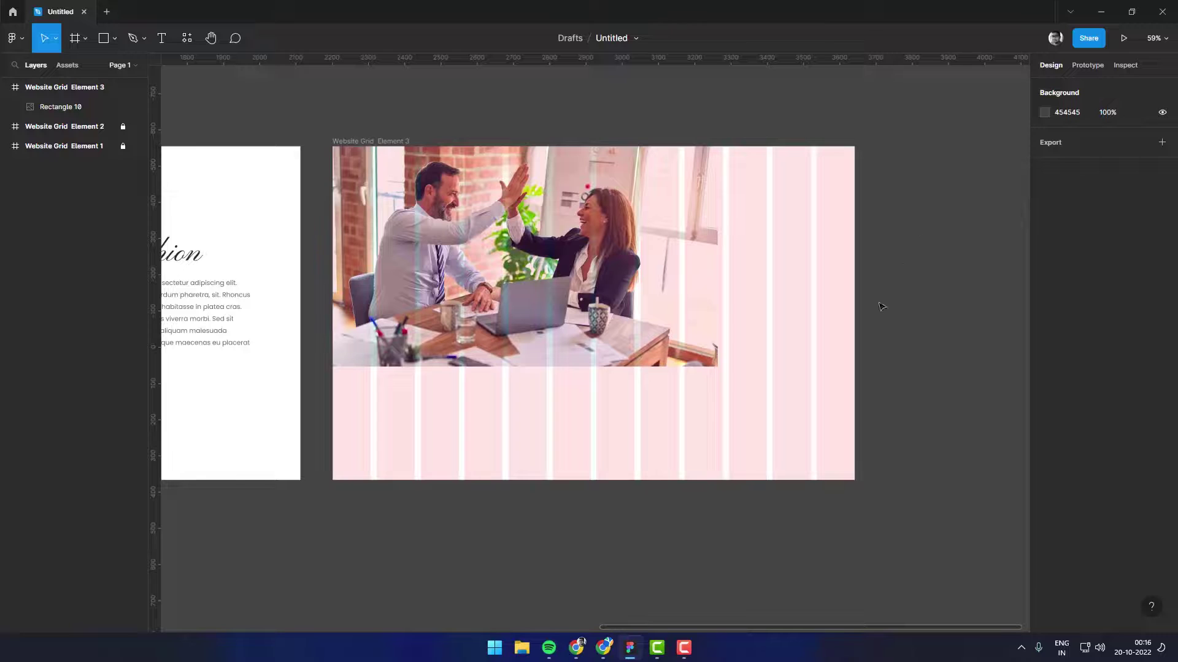
left_click(377, 142)
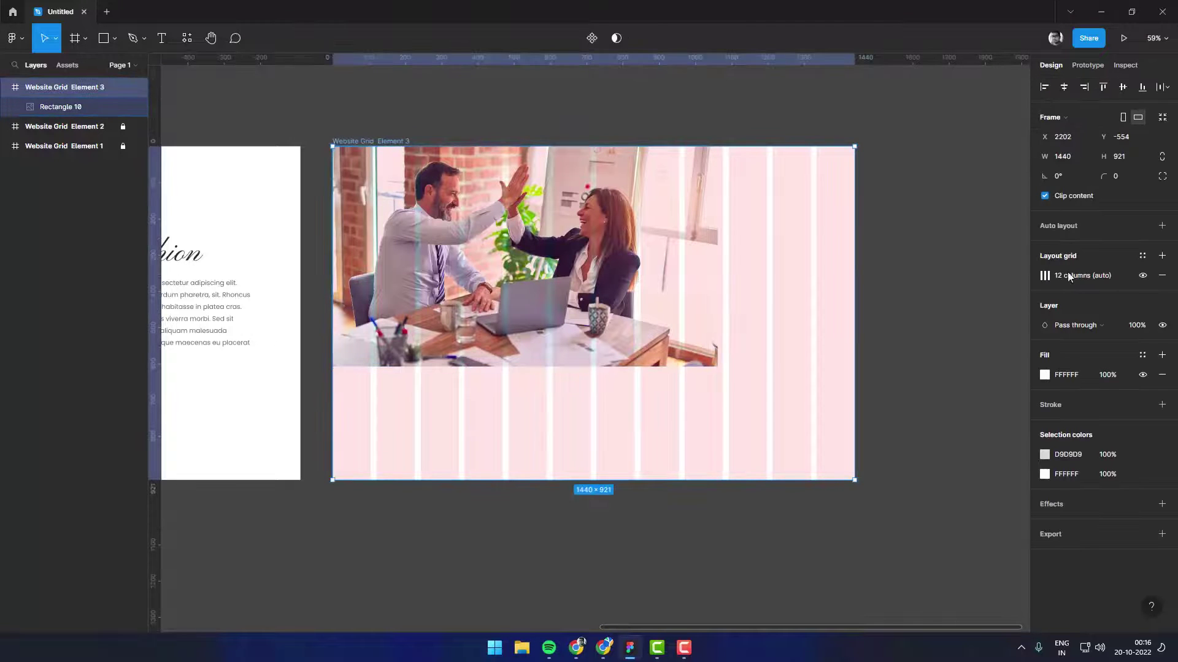
left_click(1044, 276)
left_click(1006, 369)
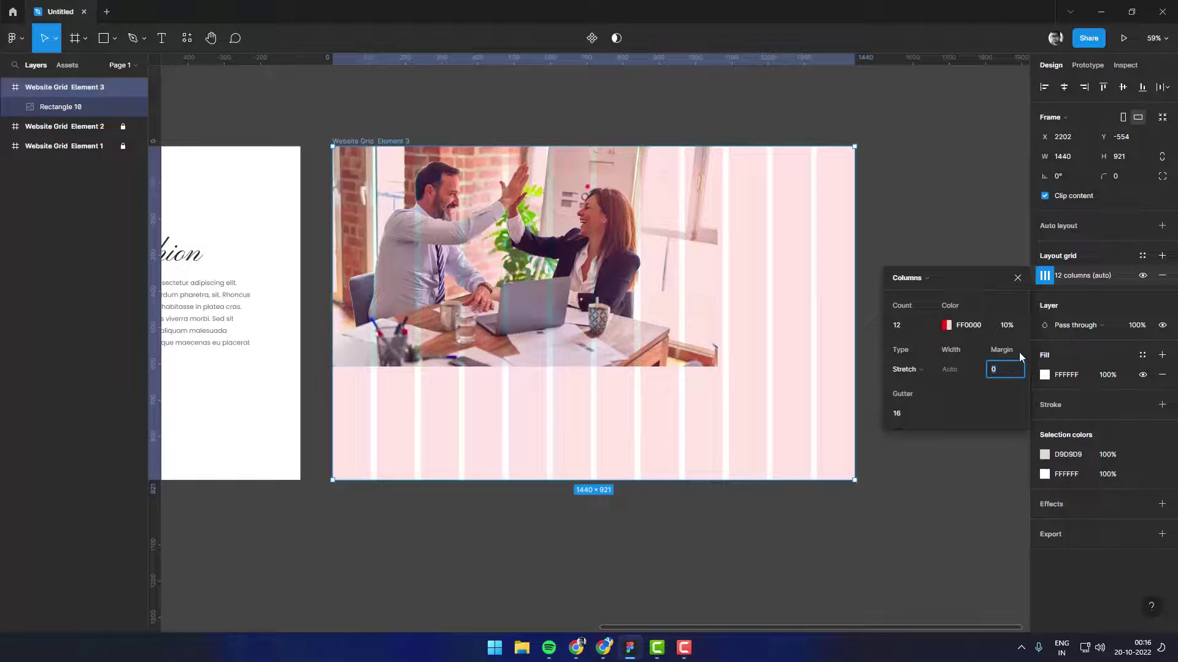
type("50")
key("Return")
Step: Nudge the photo back flush against the frame's left edge
left_click(440, 304)
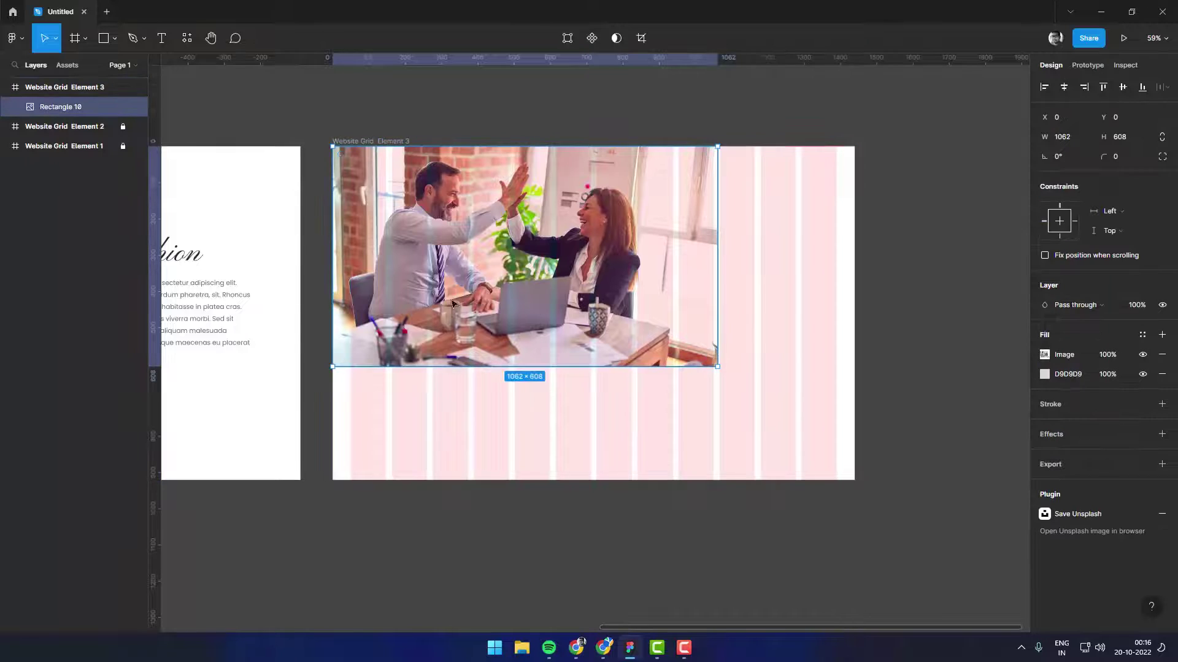
left_click_drag(452, 303, 431, 300)
left_click(763, 359)
scroll(762, 360, "down", 1)
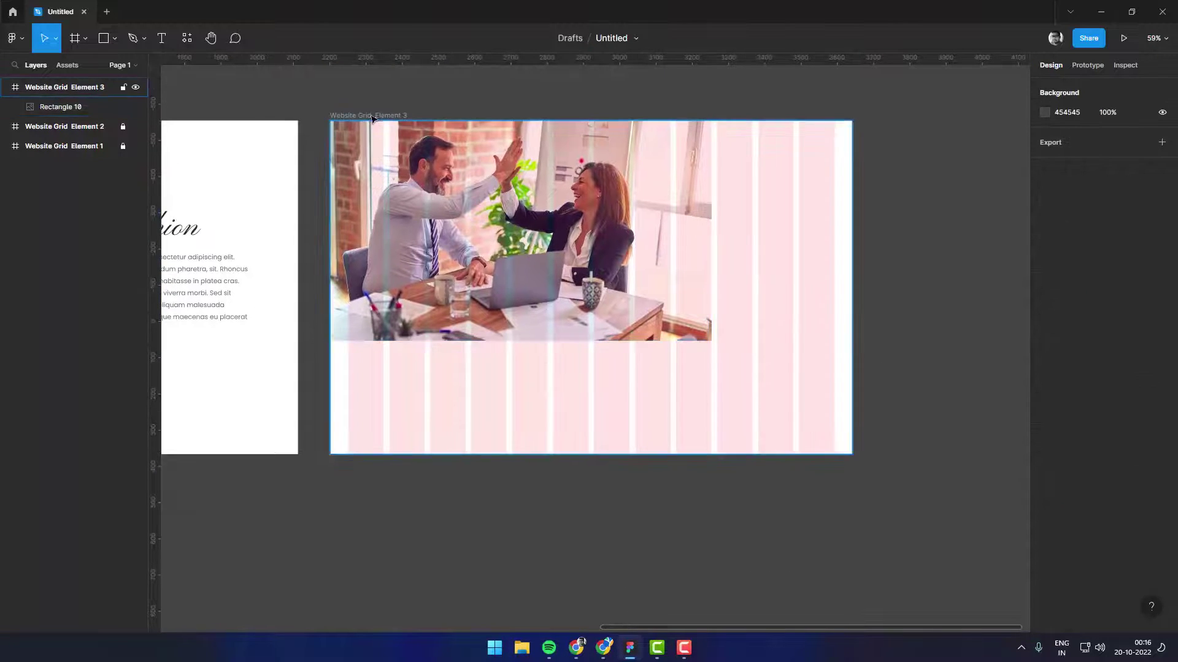
left_click_drag(525, 234, 529, 234)
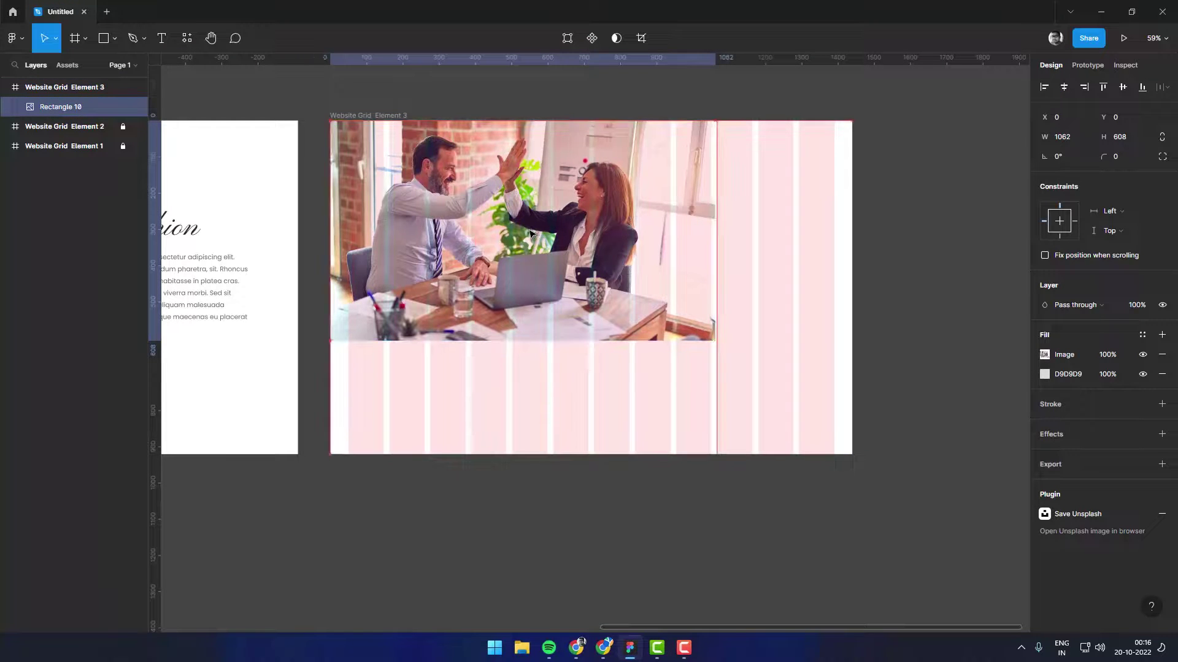
left_click(626, 108)
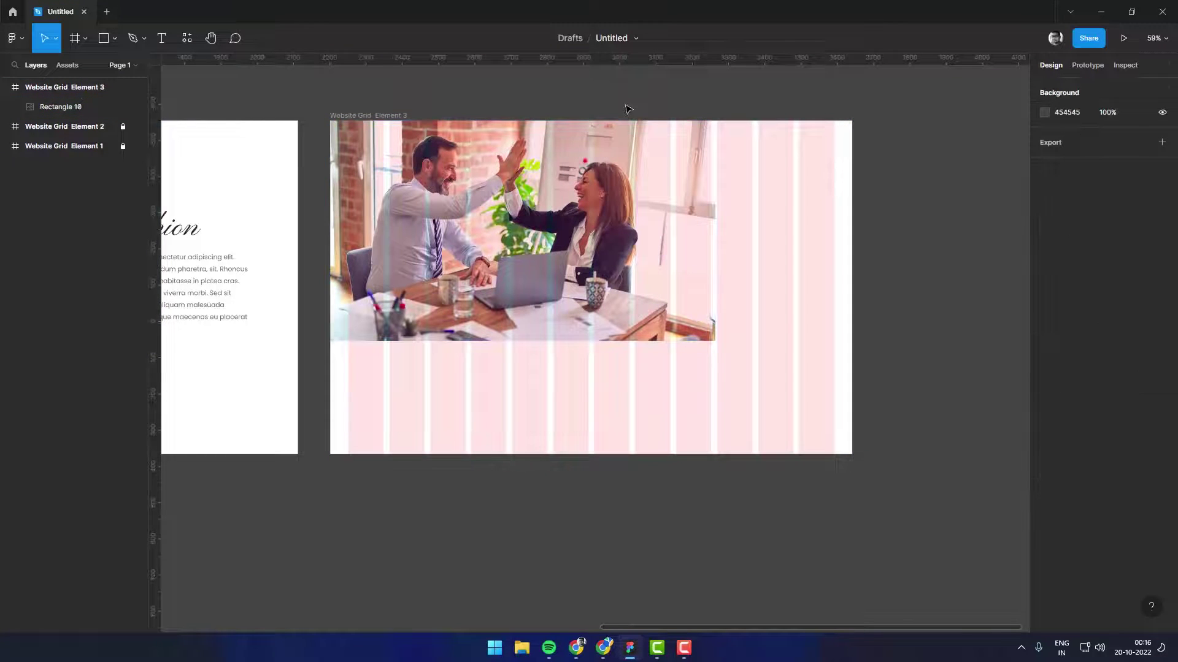
key("r")
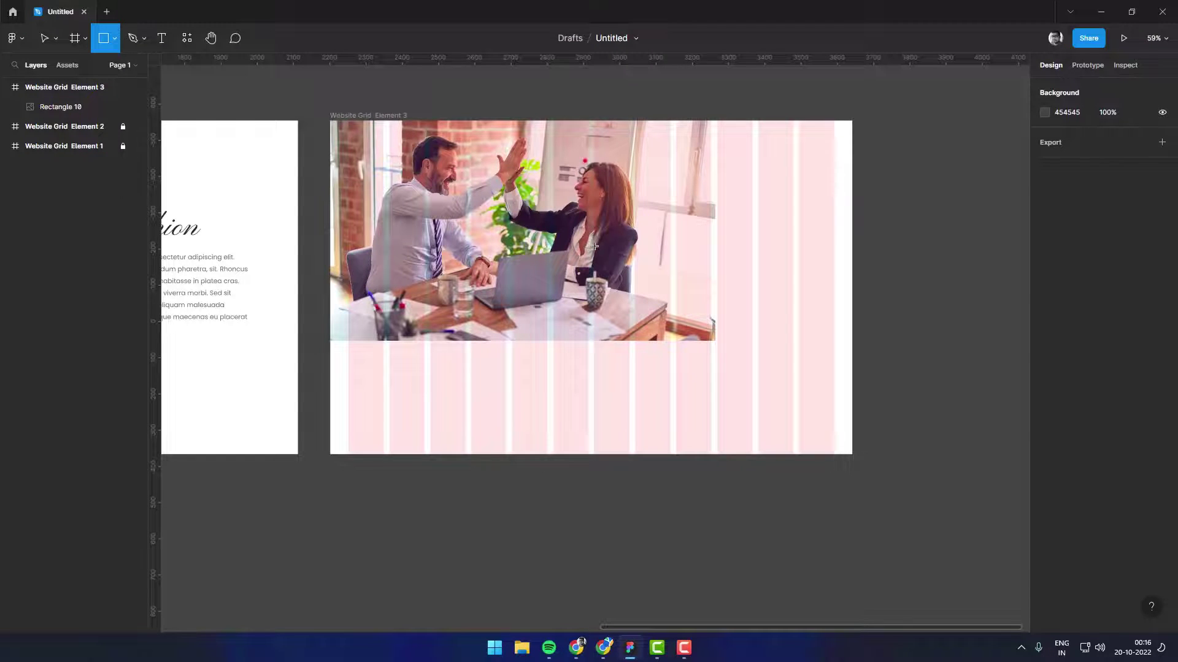
Step: Draw a 662 × 456 rectangle over the photo's lower right and fill it blue 2E60E1
left_click_drag(595, 246, 804, 395)
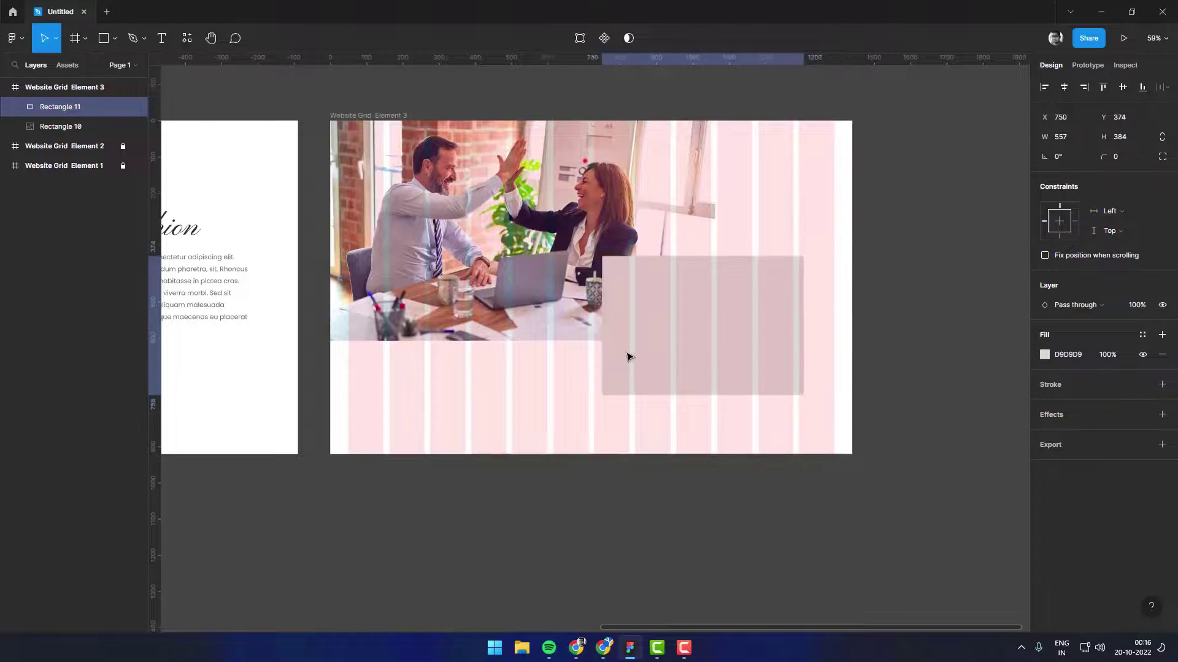
left_click_drag(627, 357, 619, 359)
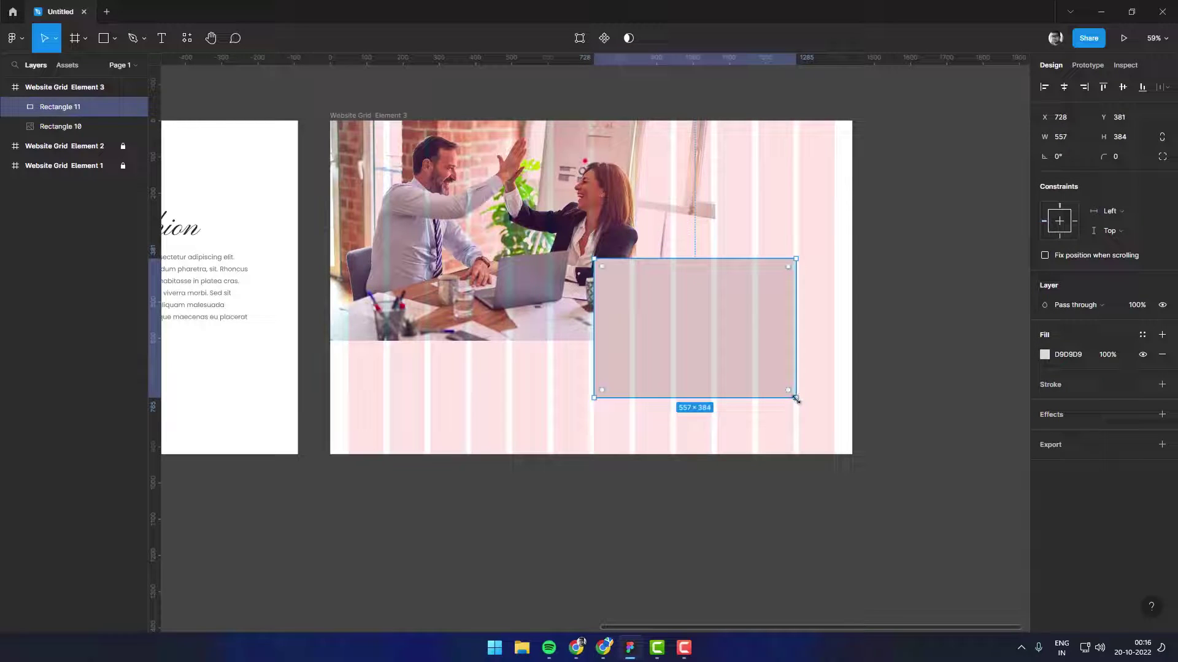
left_click_drag(796, 399, 828, 420)
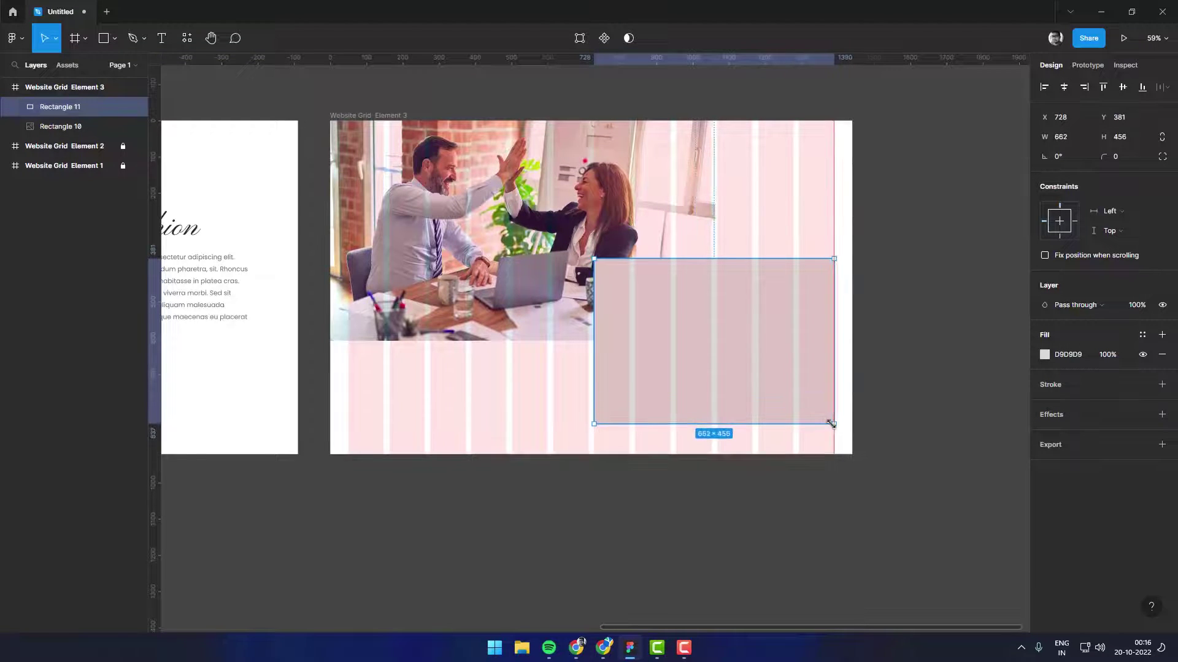
left_click(1045, 355)
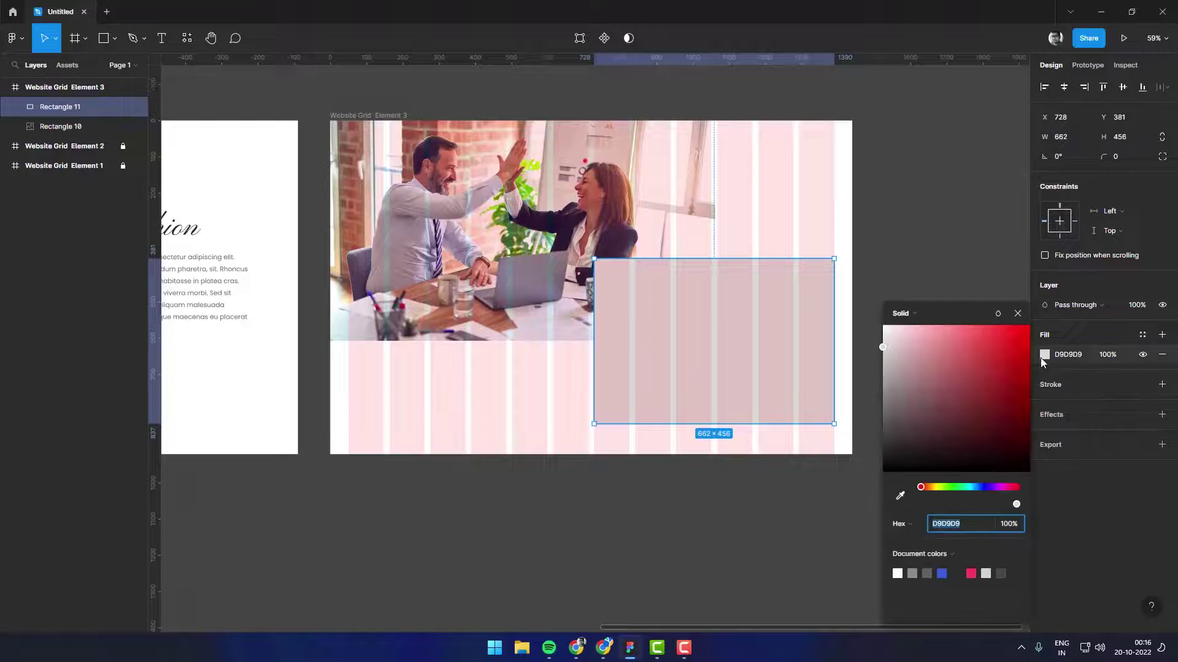
left_click(942, 573)
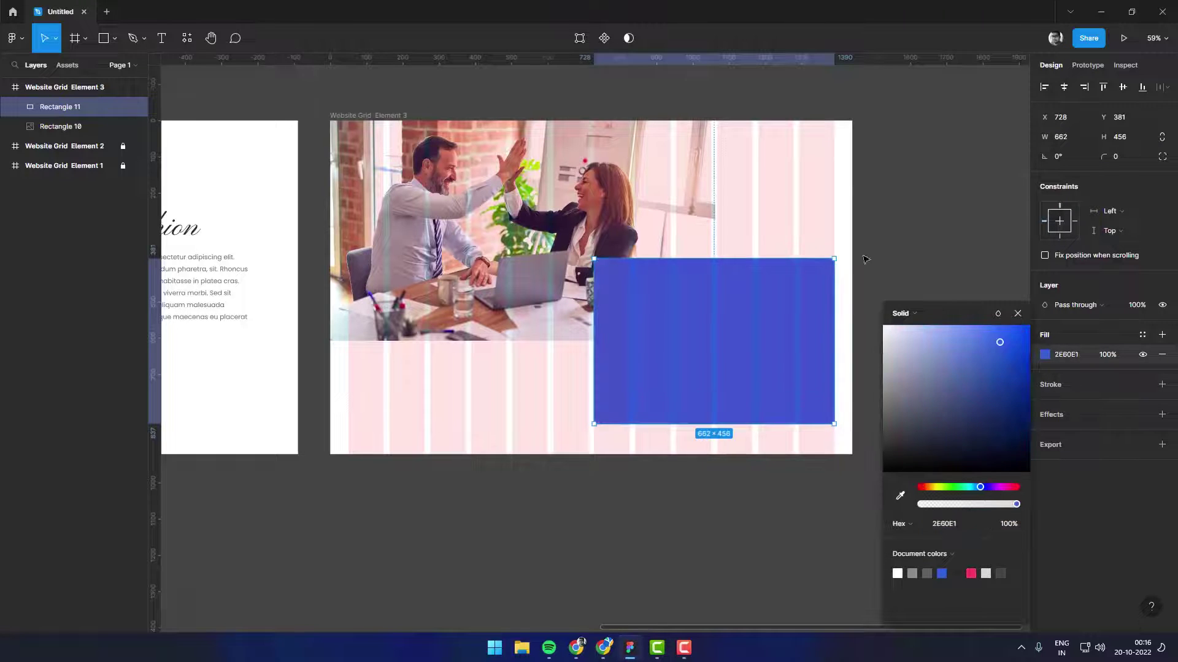
left_click(866, 260)
scroll(868, 246, "left", 2)
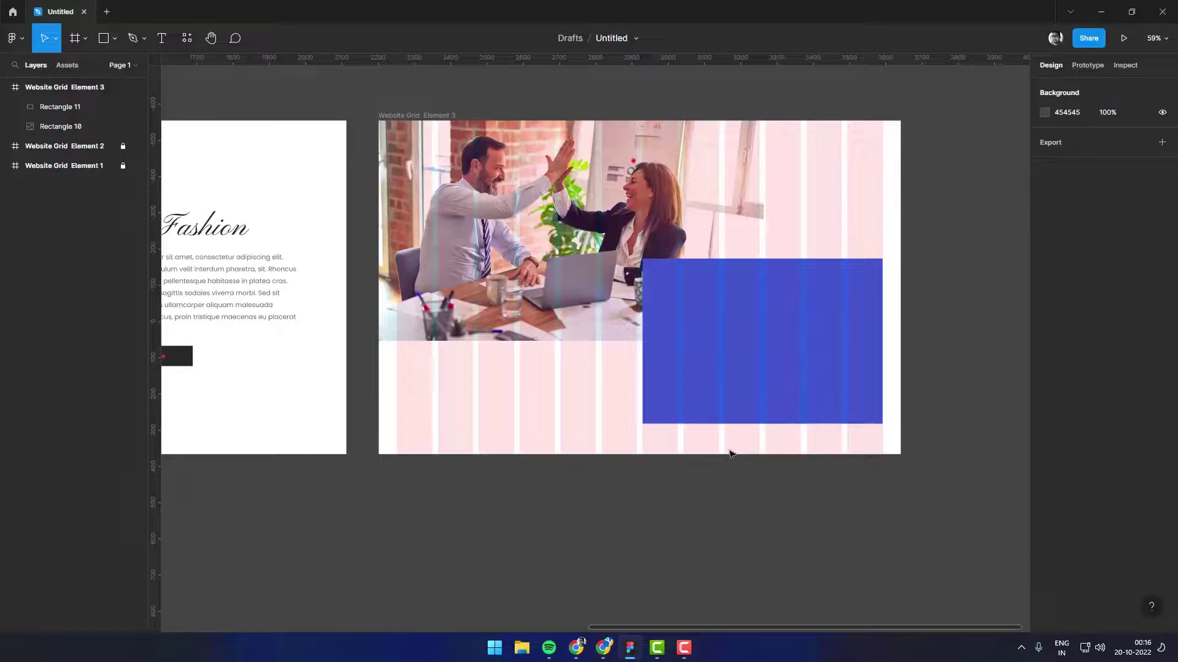
scroll(638, 349, "down", 1)
scroll(741, 300, "up", 2)
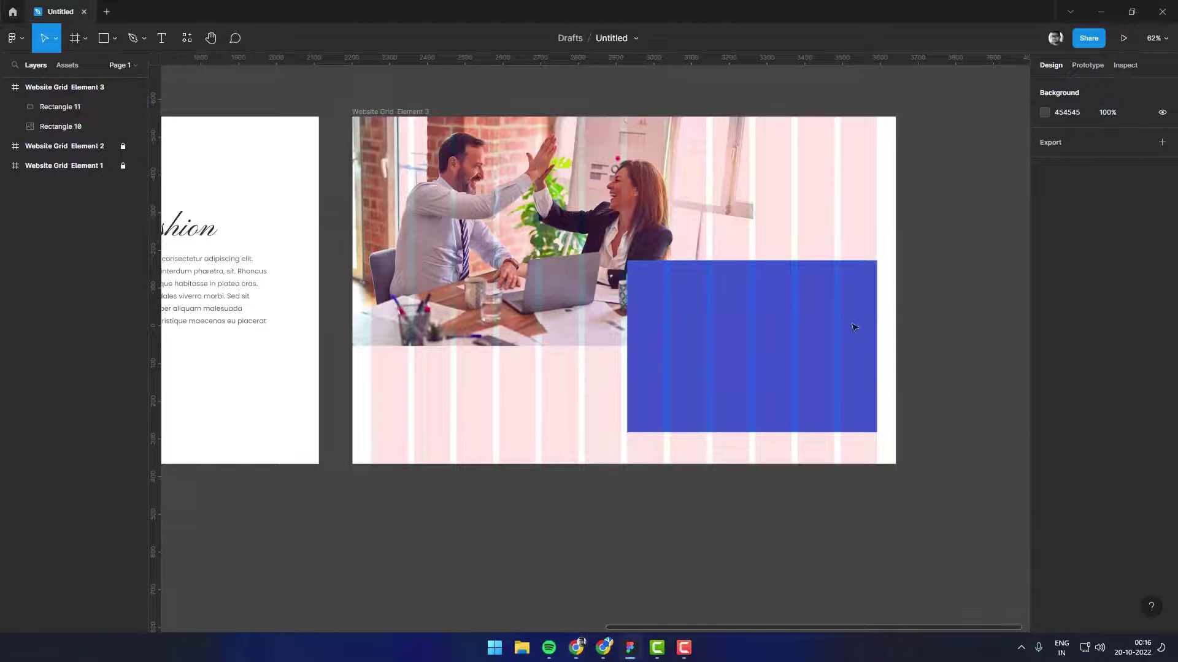
Step: Type the title 'Creating Visual Design & Tech Media' and move it onto the blue rectangle
key("t")
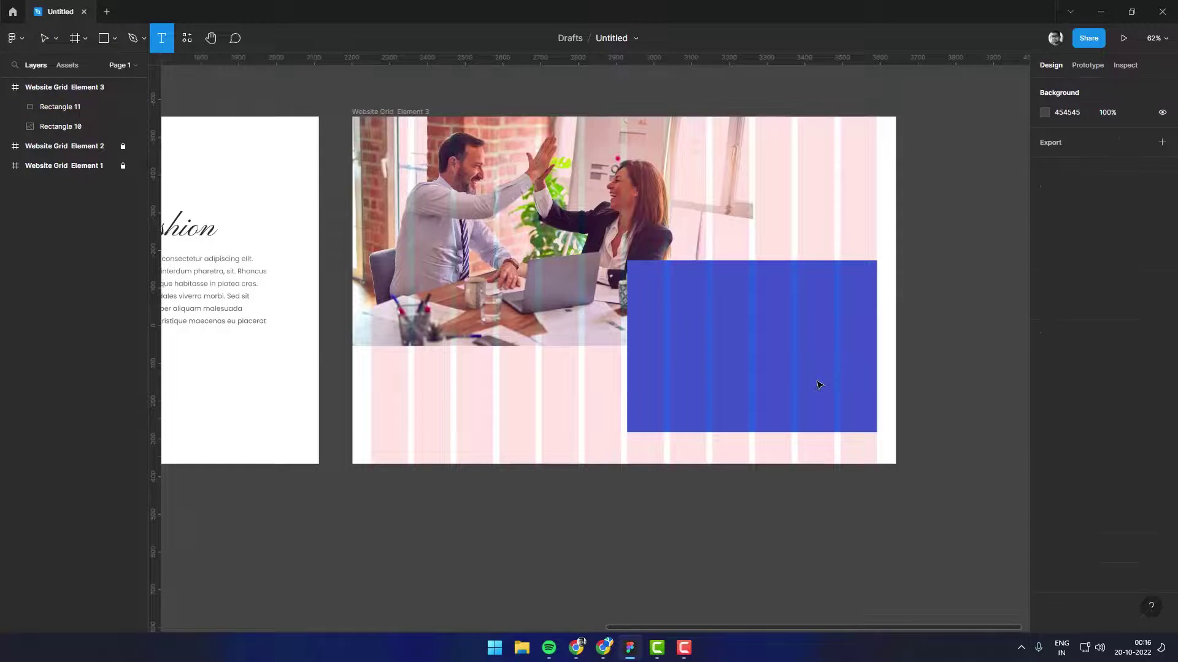
left_click(820, 384)
type("We")
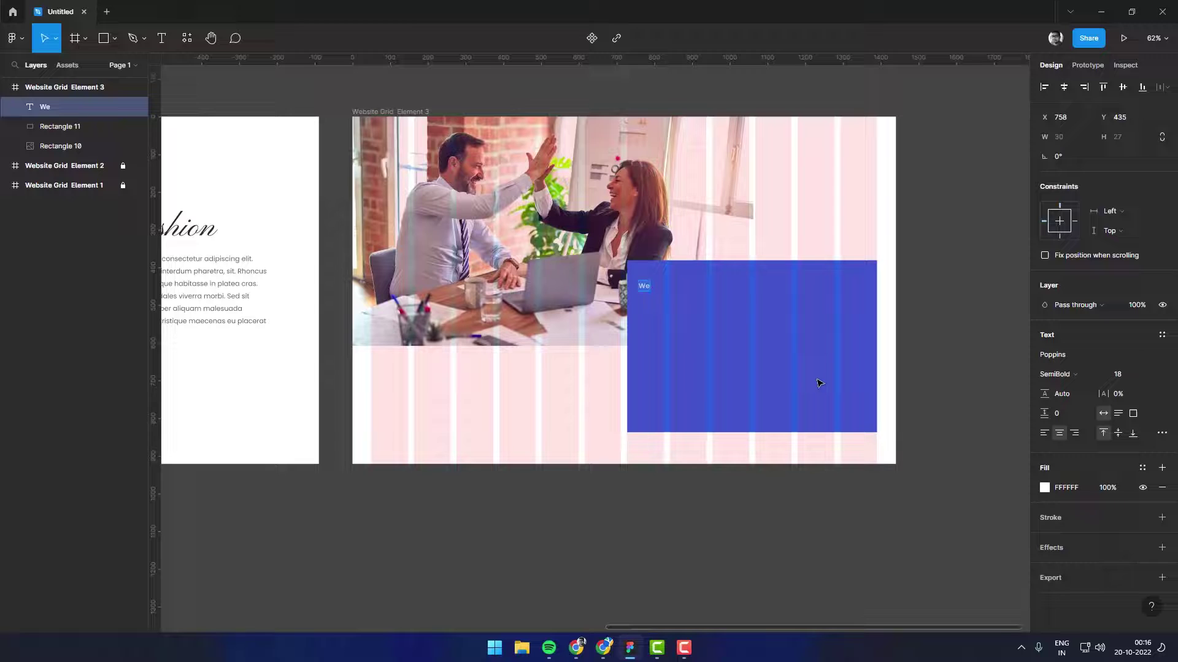
type("rea")
type("C")
type("isual")
type(" De")
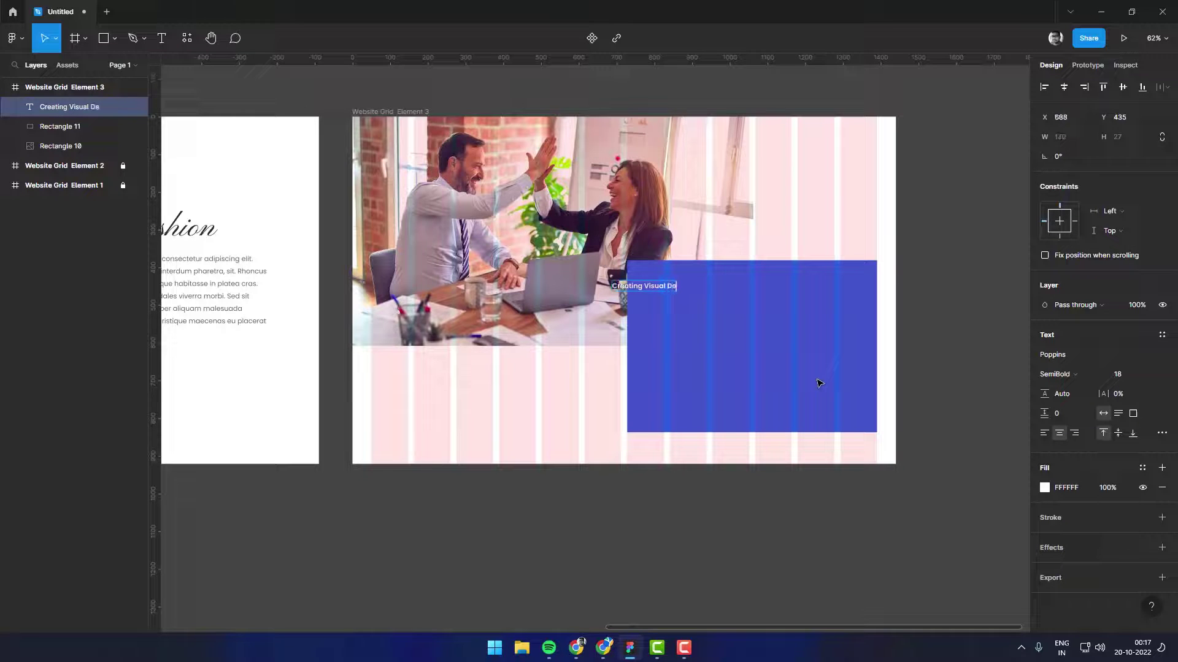
type("sign &")
type(" Tech")
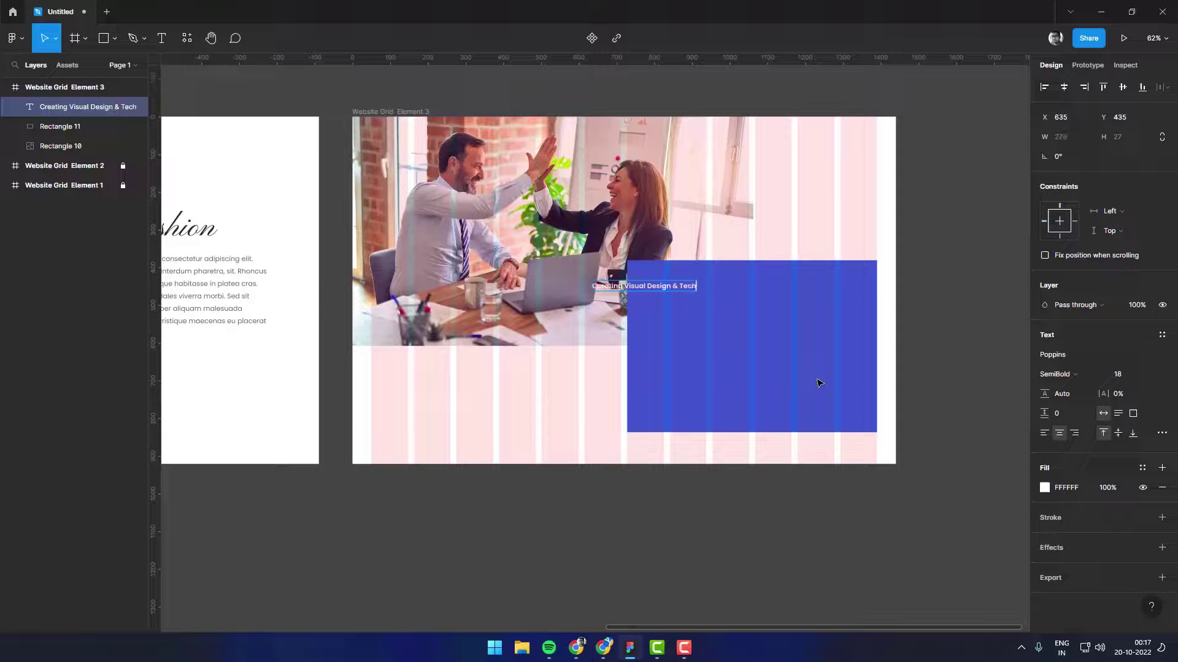
type(" Media")
key("Escape")
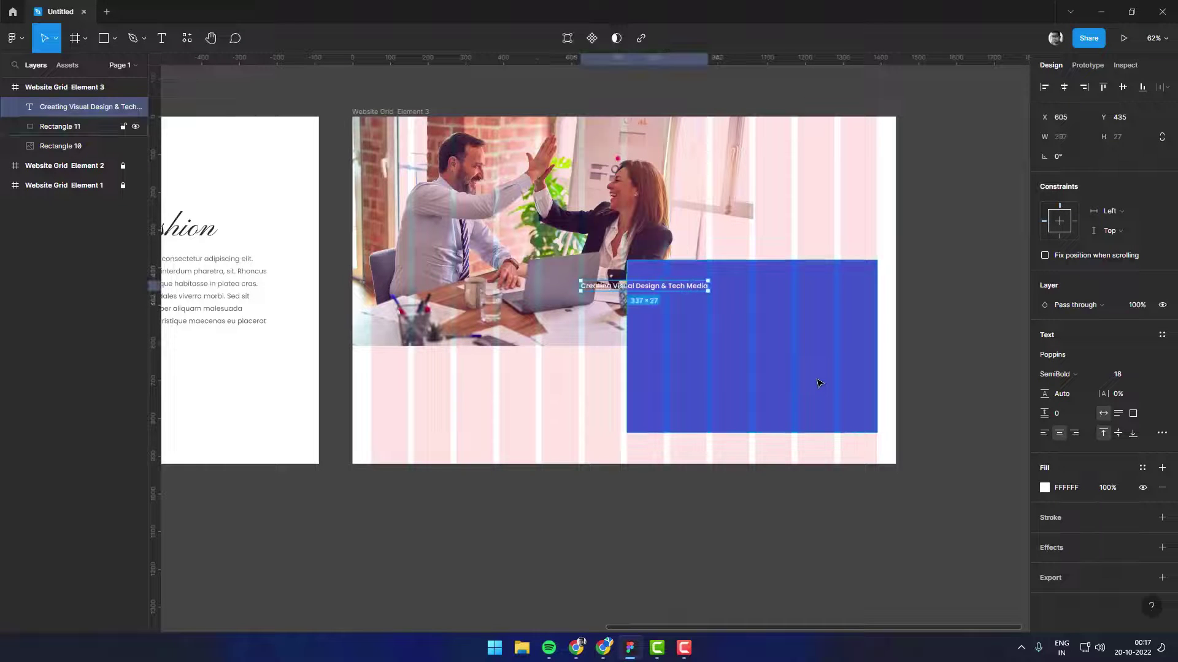
left_click_drag(670, 284, 738, 283)
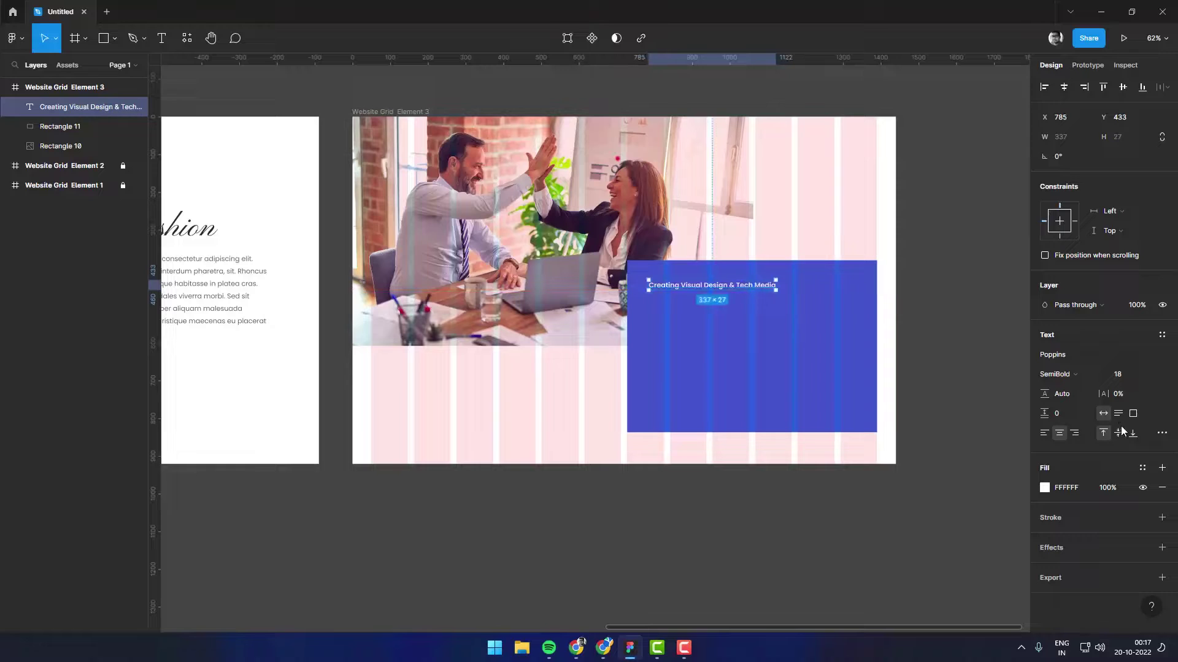
Step: Left-align the title and set its font size to 50
left_click(1120, 374)
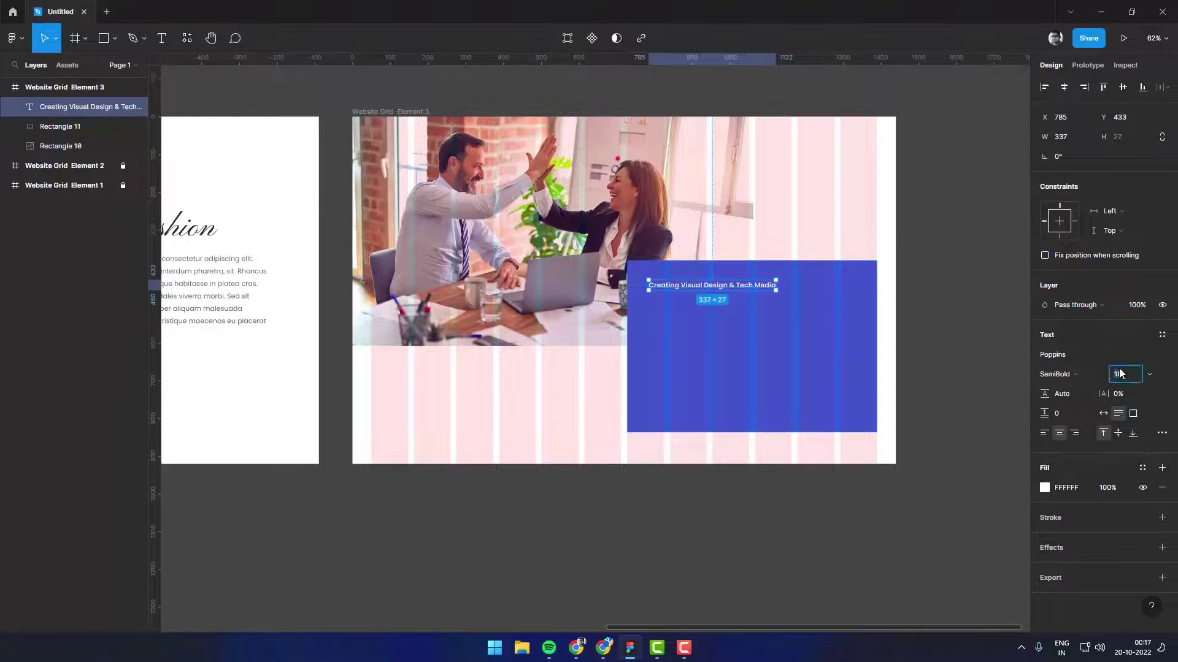
type("0")
key("Return")
scroll(695, 274, "up", 3)
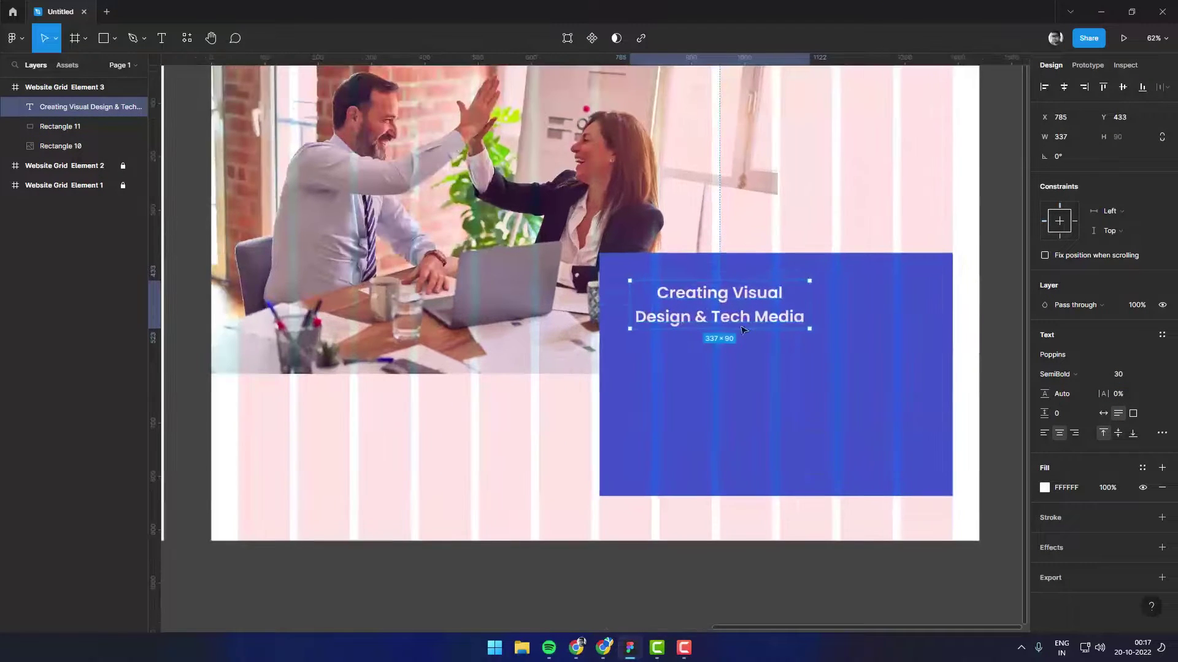
scroll(854, 354, "right", 3)
left_click(1044, 433)
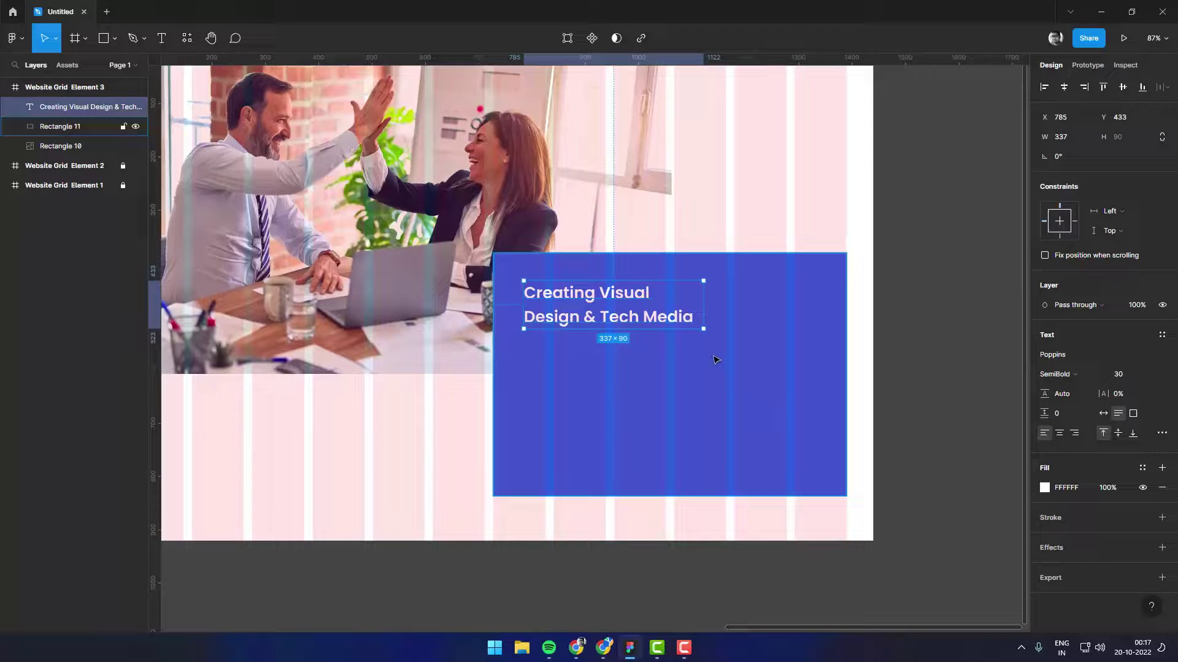
left_click_drag(686, 332, 716, 325)
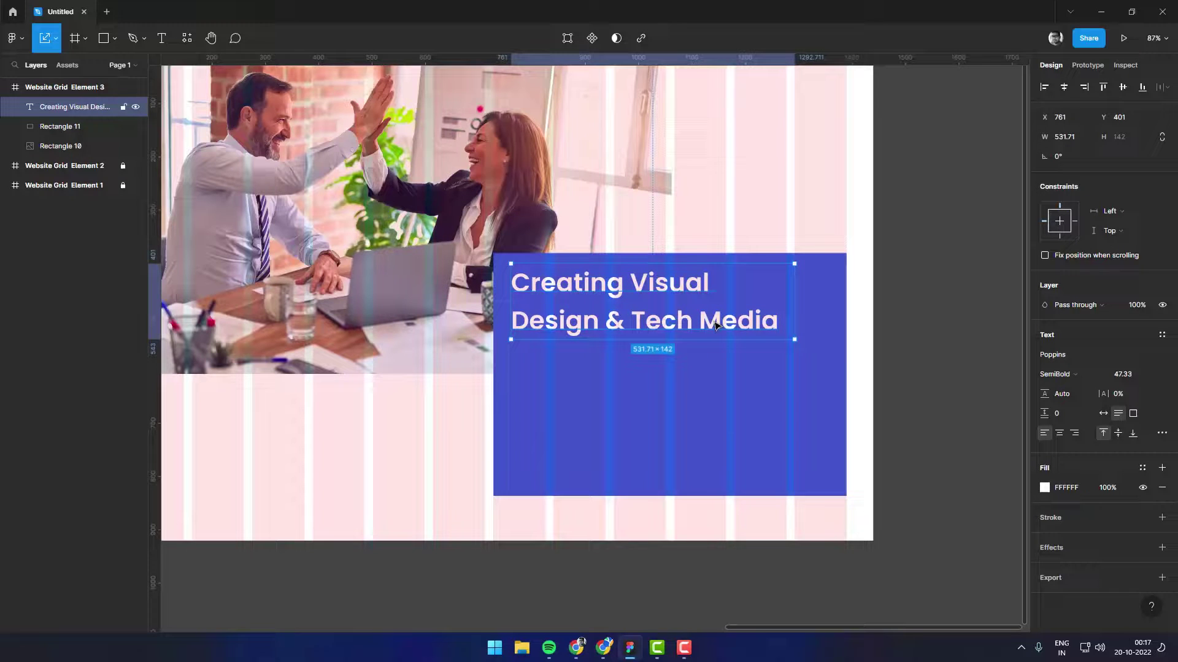
left_click(1132, 379)
type("50")
key("Return")
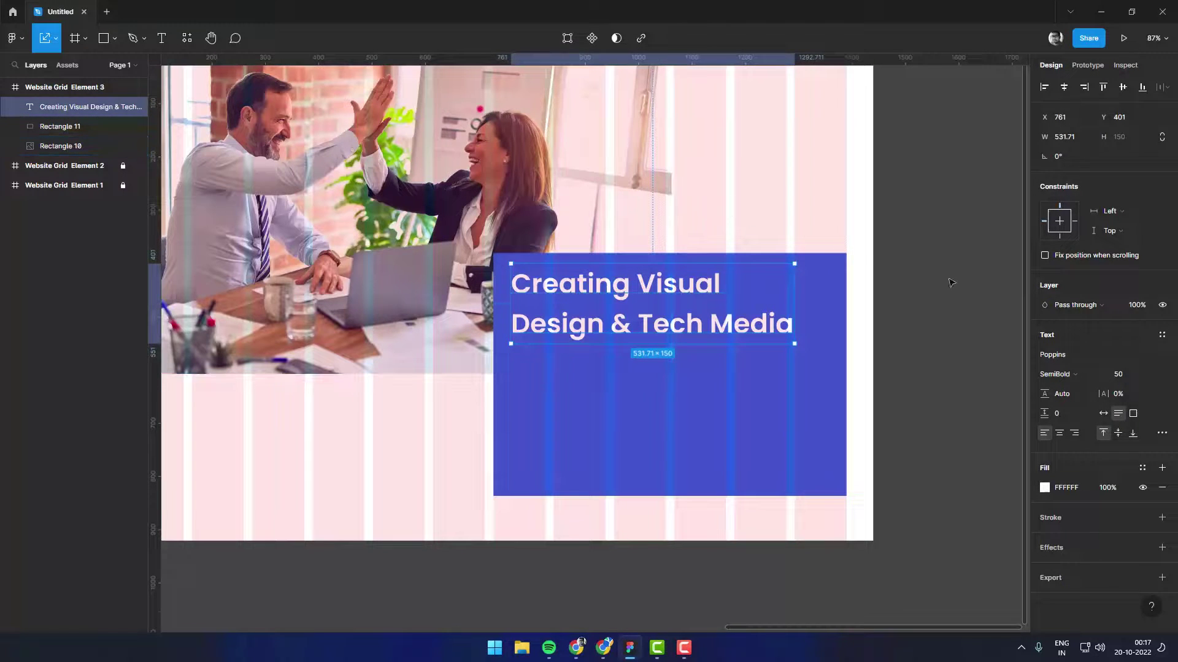
Step: Select the title together with the blue rectangle, then clear the selection
left_click(733, 208)
left_click(742, 305)
left_click(827, 295, "shift")
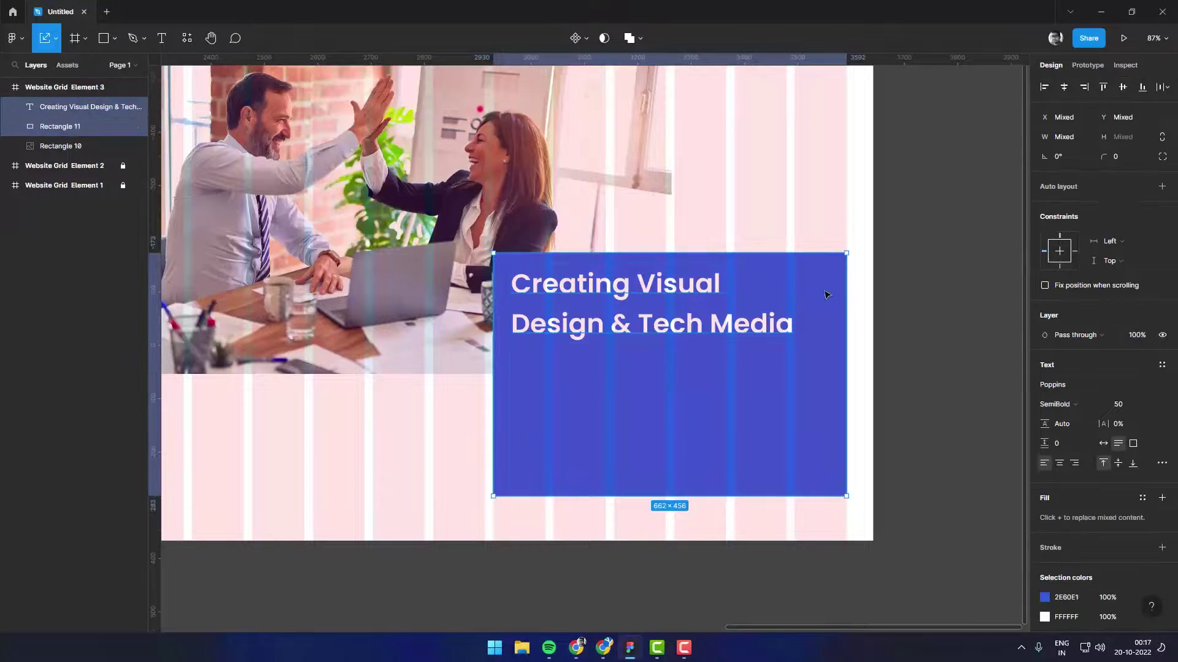
left_click(929, 284)
scroll(662, 376, "down", 1)
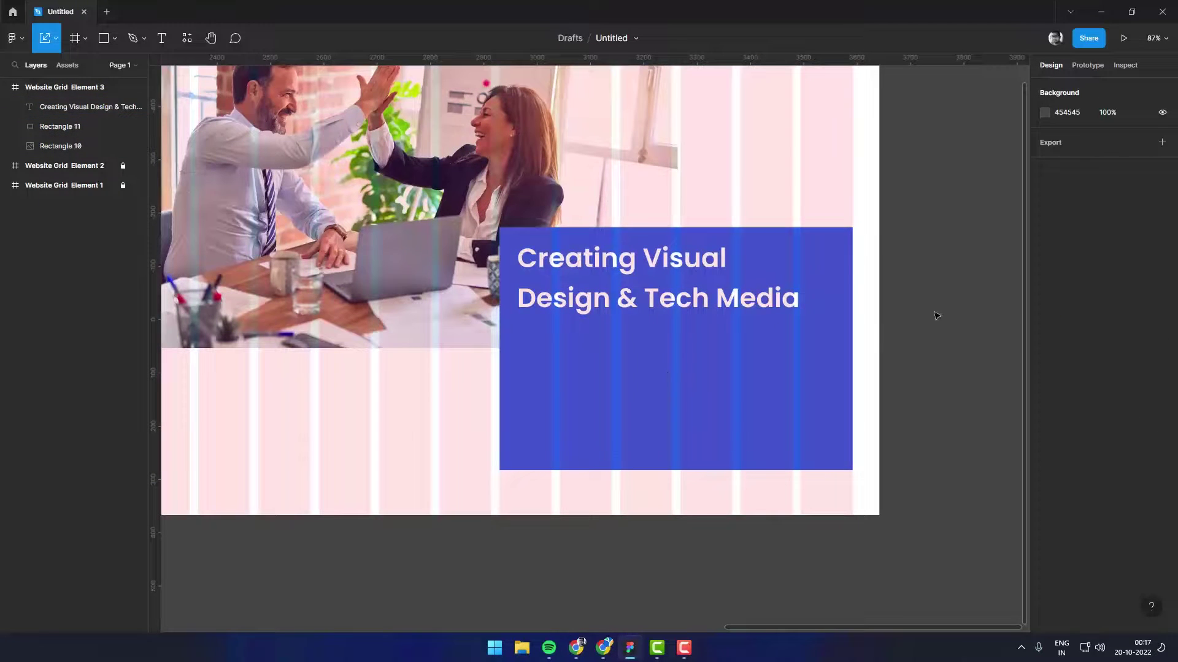
Step: Unlock Website Grid Element 2, copy its Lorem ipsum paragraph, then relock the frame
key("t")
scroll(600, 329, "down", 5, "ctrl")
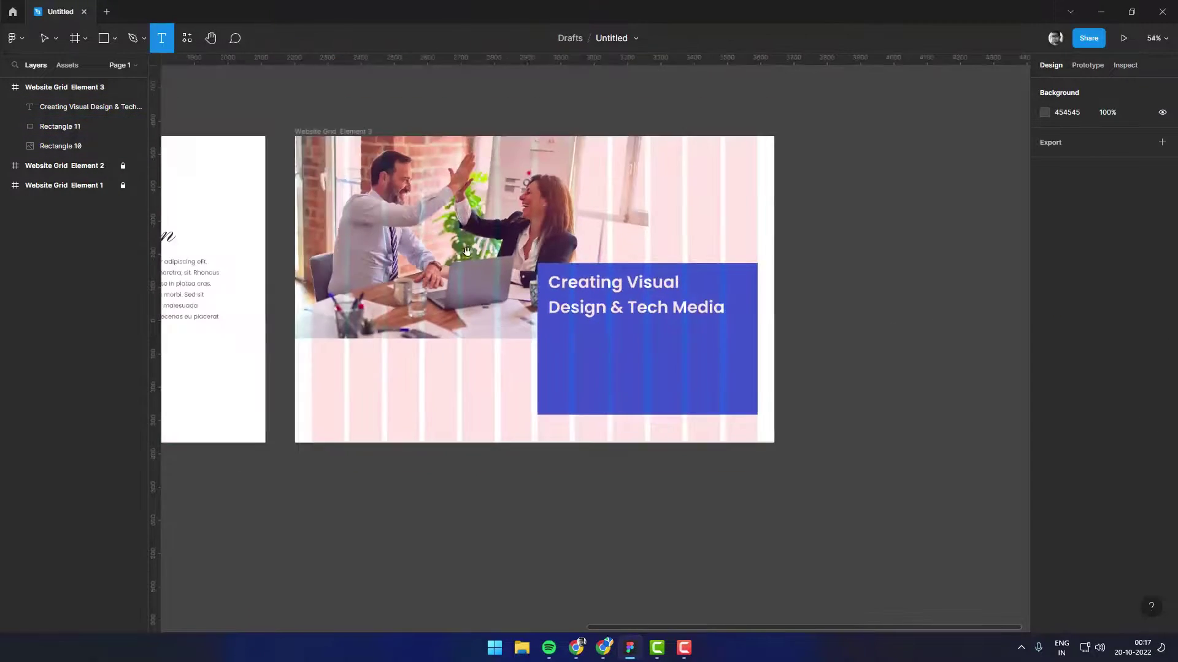
scroll(460, 315, "left", 4)
scroll(460, 315, "up", 1)
key("v")
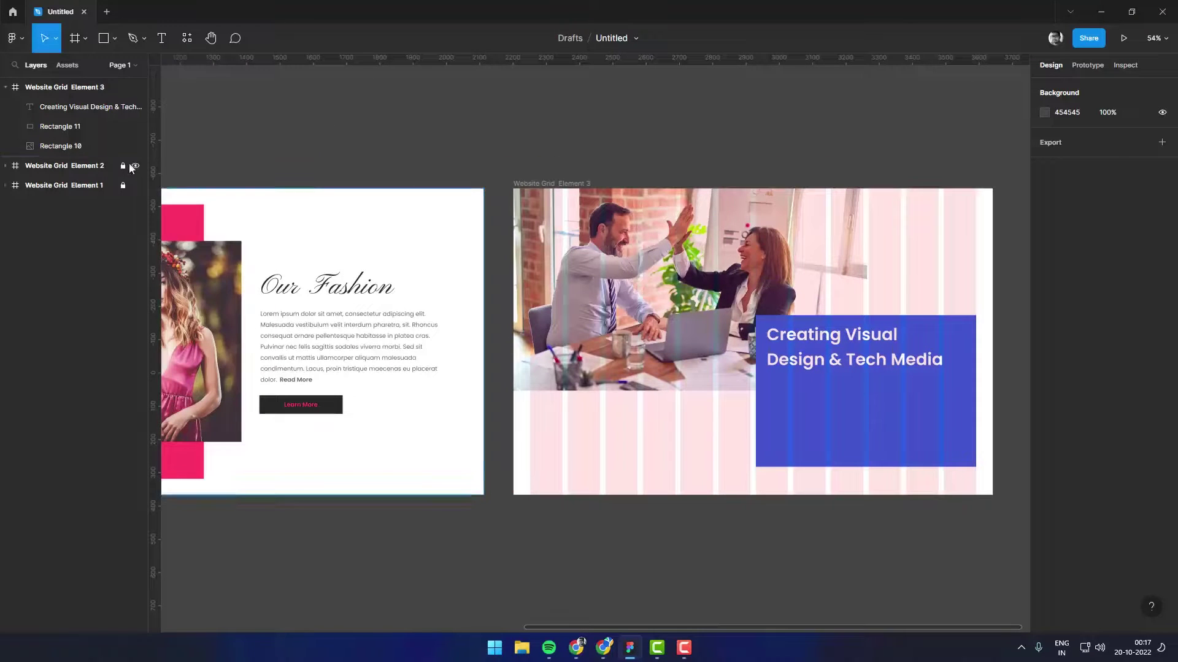
left_click(129, 163)
left_click(265, 308)
left_click(123, 166)
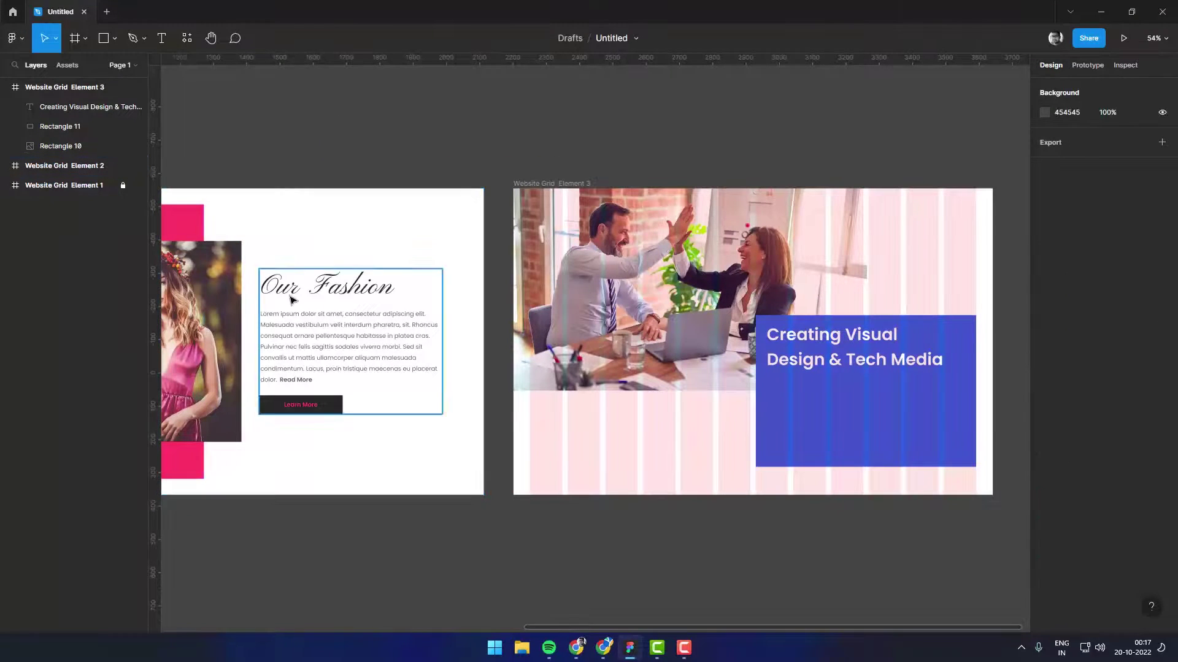
left_click(297, 313)
double_click(313, 329)
left_click(123, 166)
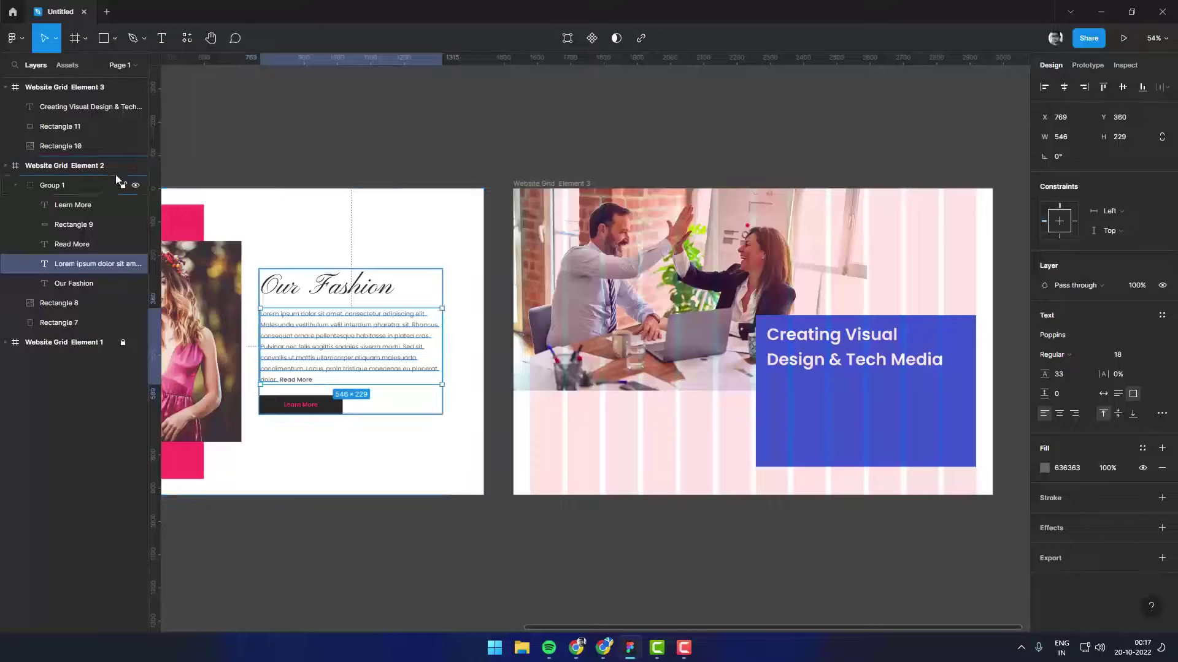
left_click(7, 166)
Step: Paste the paragraph into Website Grid Element 3 and make its fill white (FFFFFF)
left_click(64, 87)
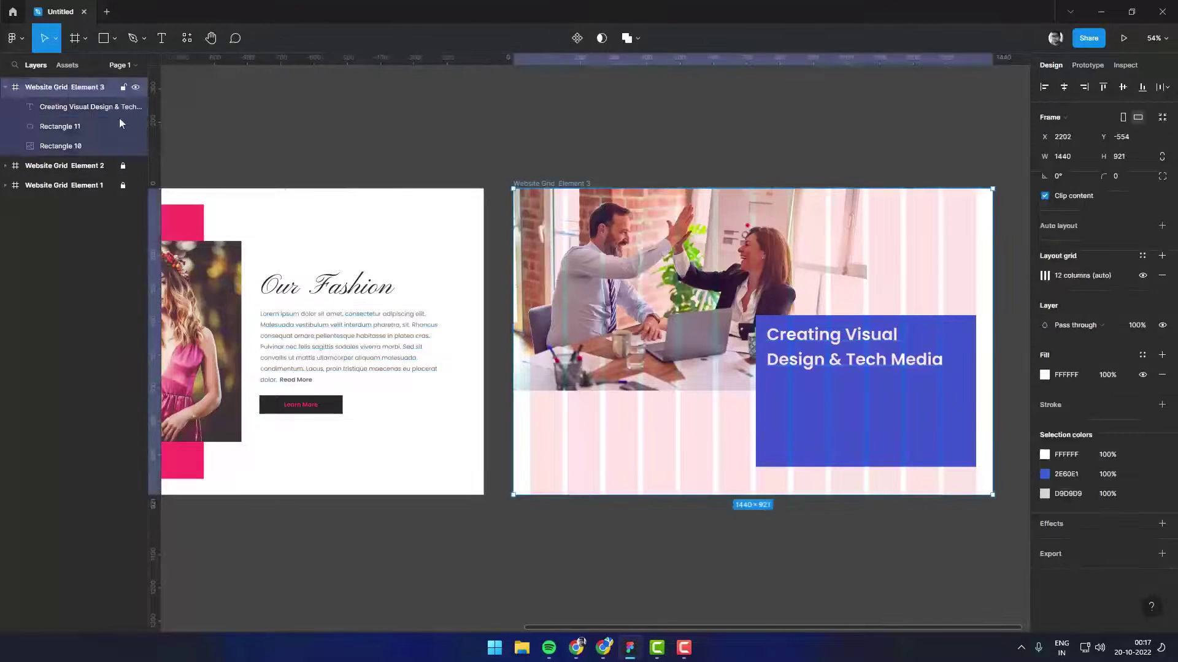
scroll(368, 246, "right", 5)
key("Escape")
scroll(569, 280, "up", 3)
key("ctrl+v")
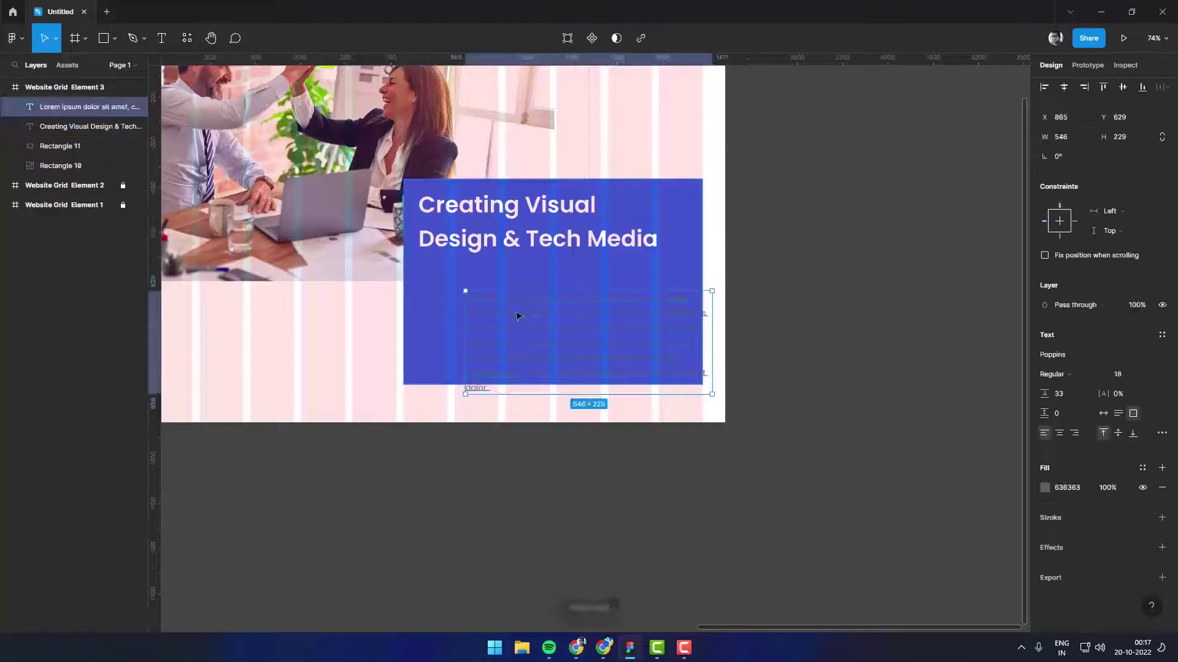
left_click(1045, 487)
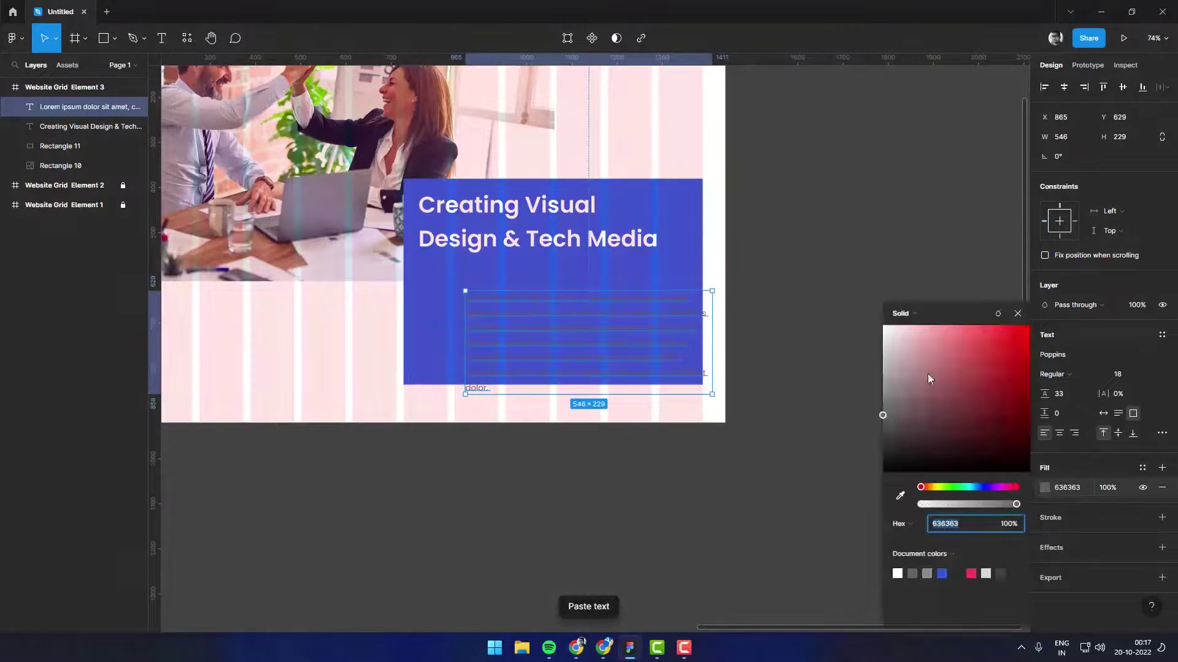
left_click_drag(931, 379, 882, 322)
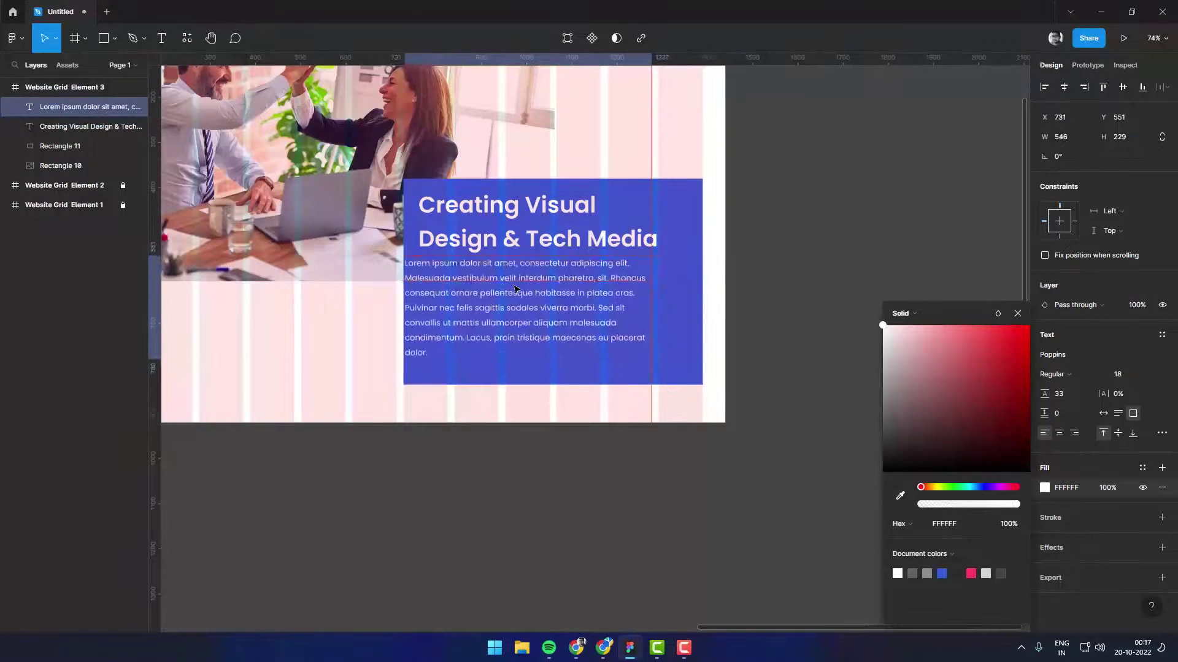
Step: Position the paragraph under the heading and resize it to 594 wide within the blue box
left_click_drag(566, 322, 520, 288)
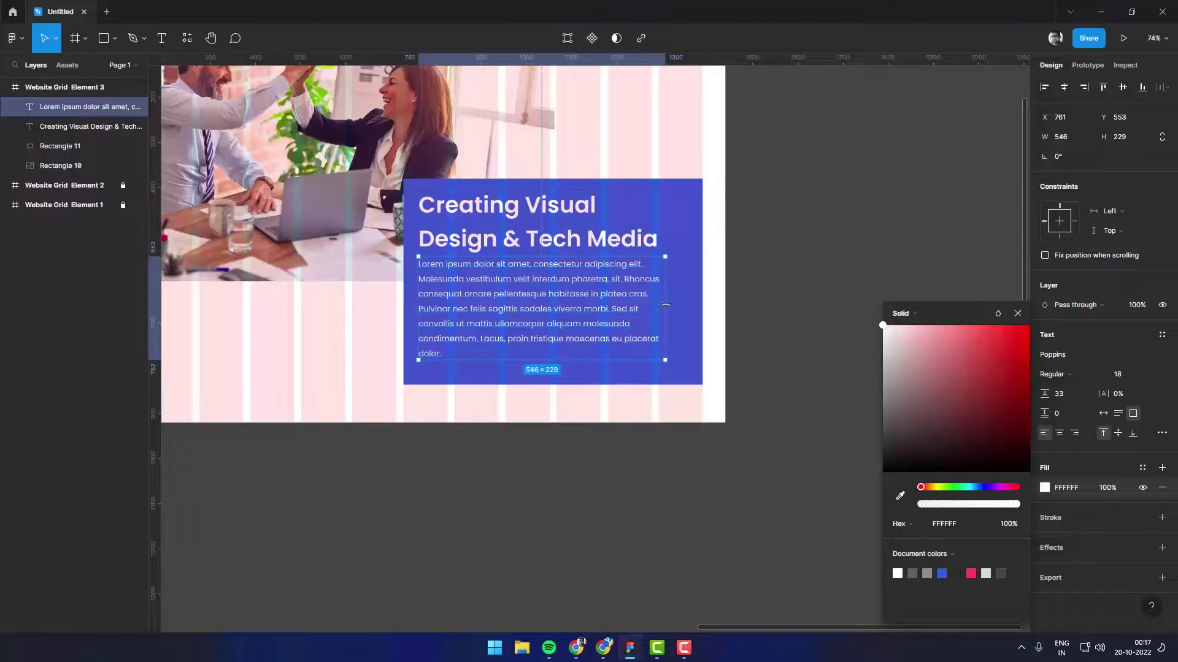
left_click_drag(665, 305, 692, 303)
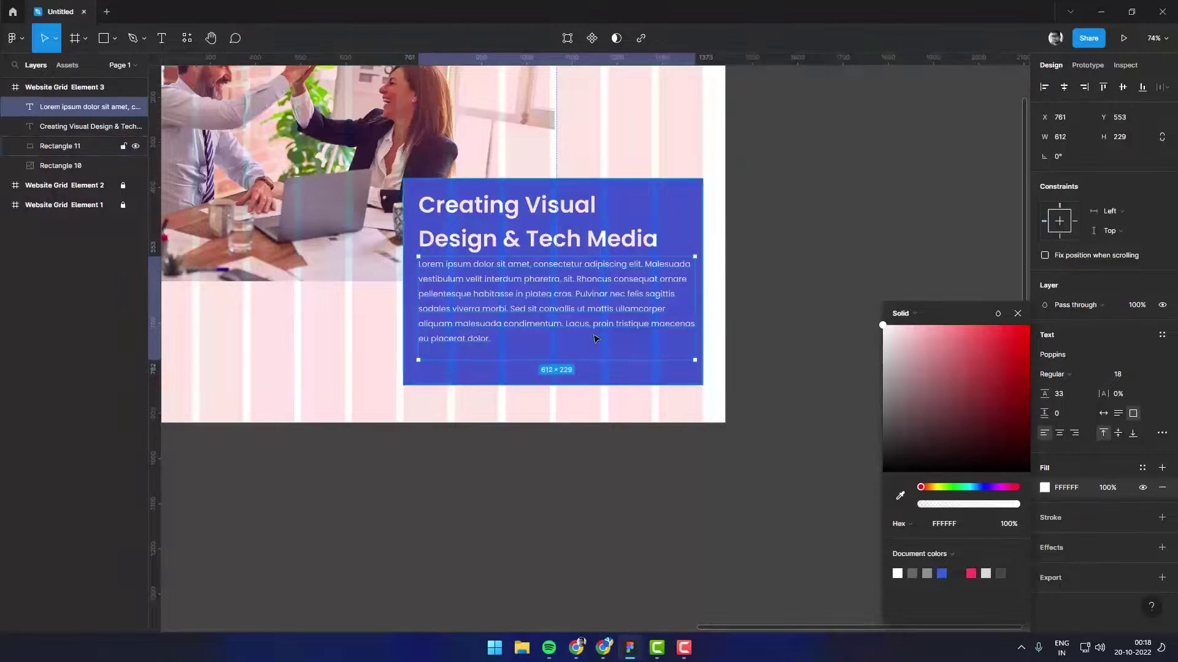
scroll(822, 308, "up", 3)
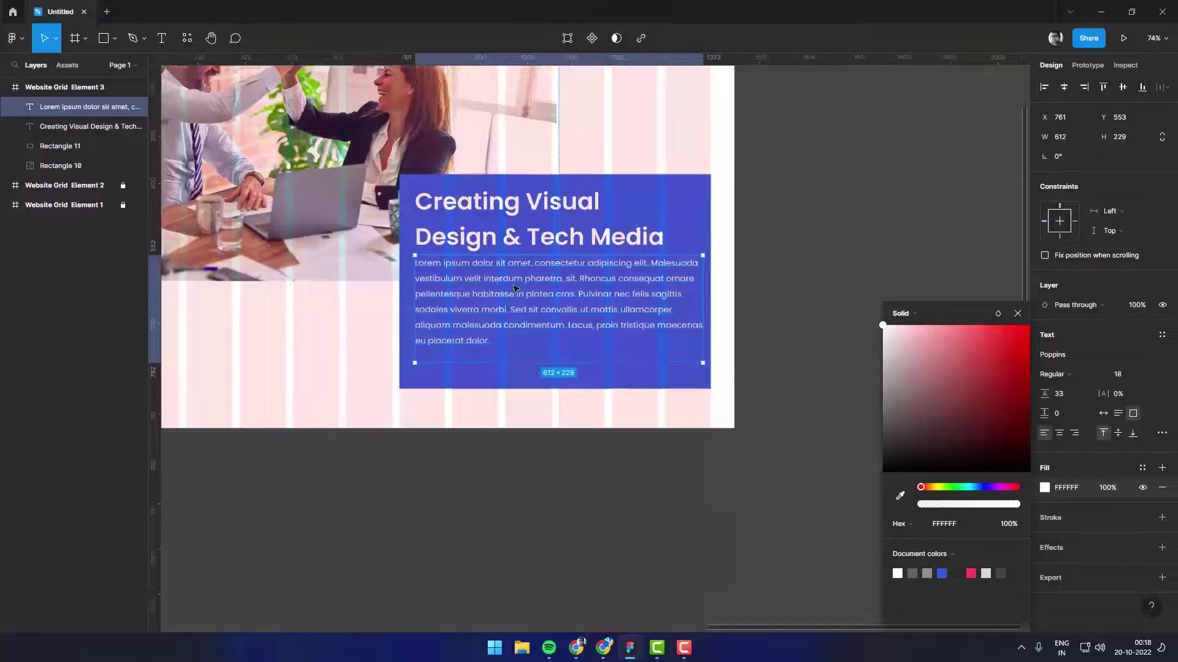
scroll(825, 325, "up", 2)
left_click(911, 253)
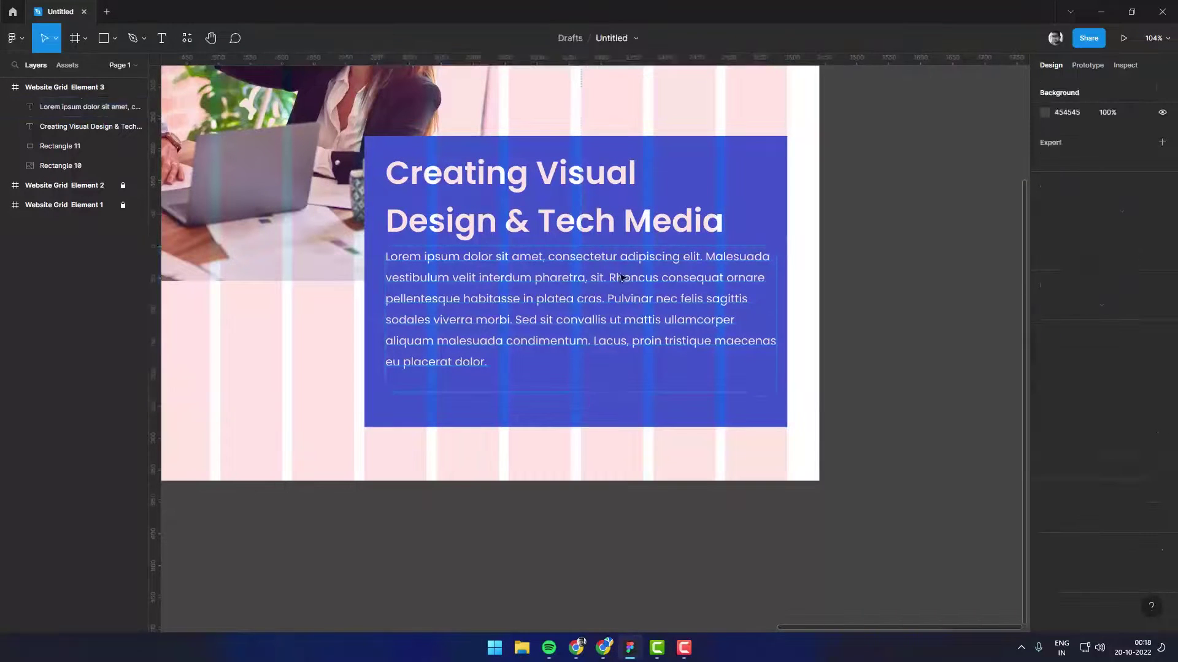
left_click(584, 266)
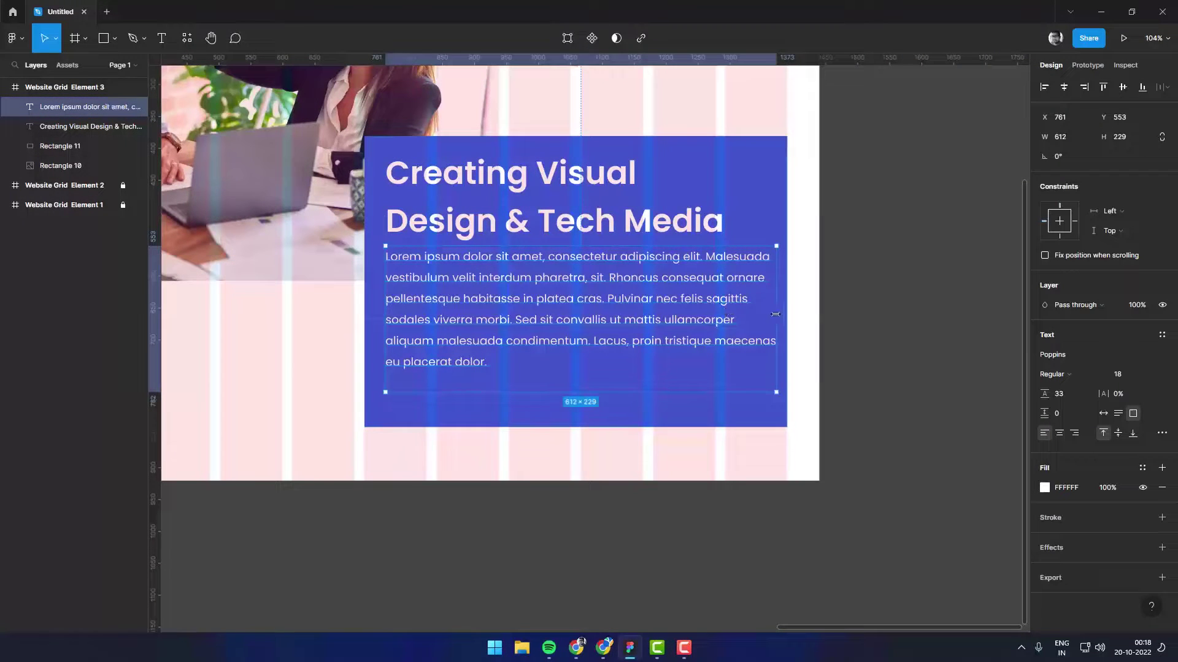
left_click_drag(777, 313, 762, 314)
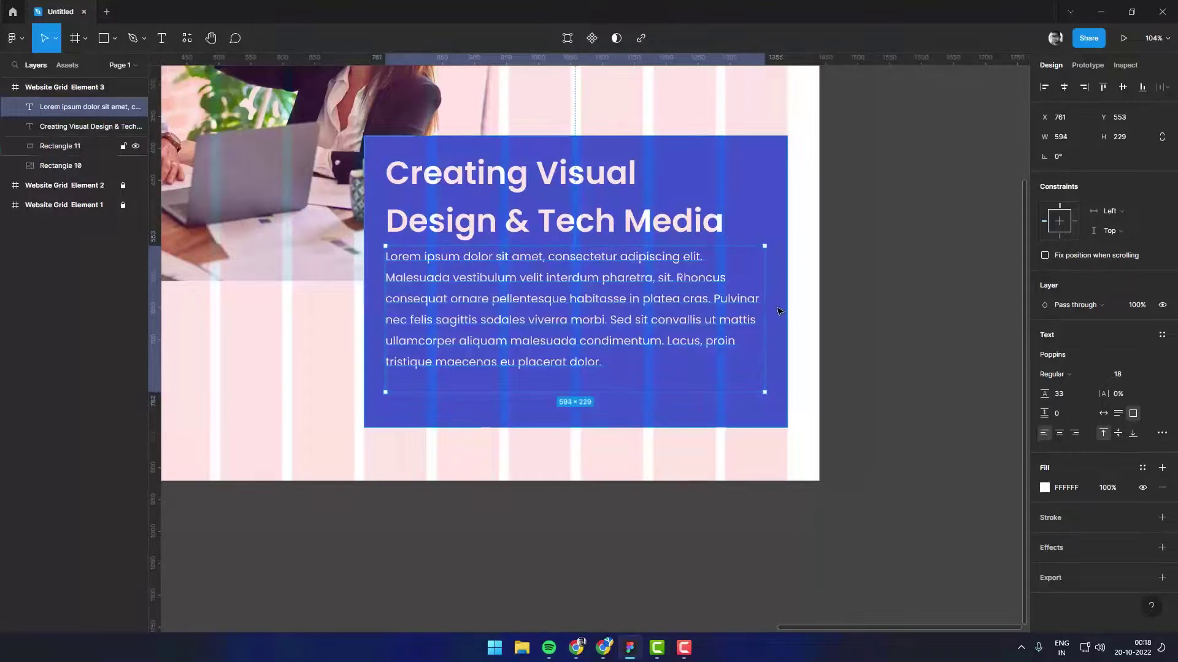
left_click(778, 313, "shift")
left_click(941, 200)
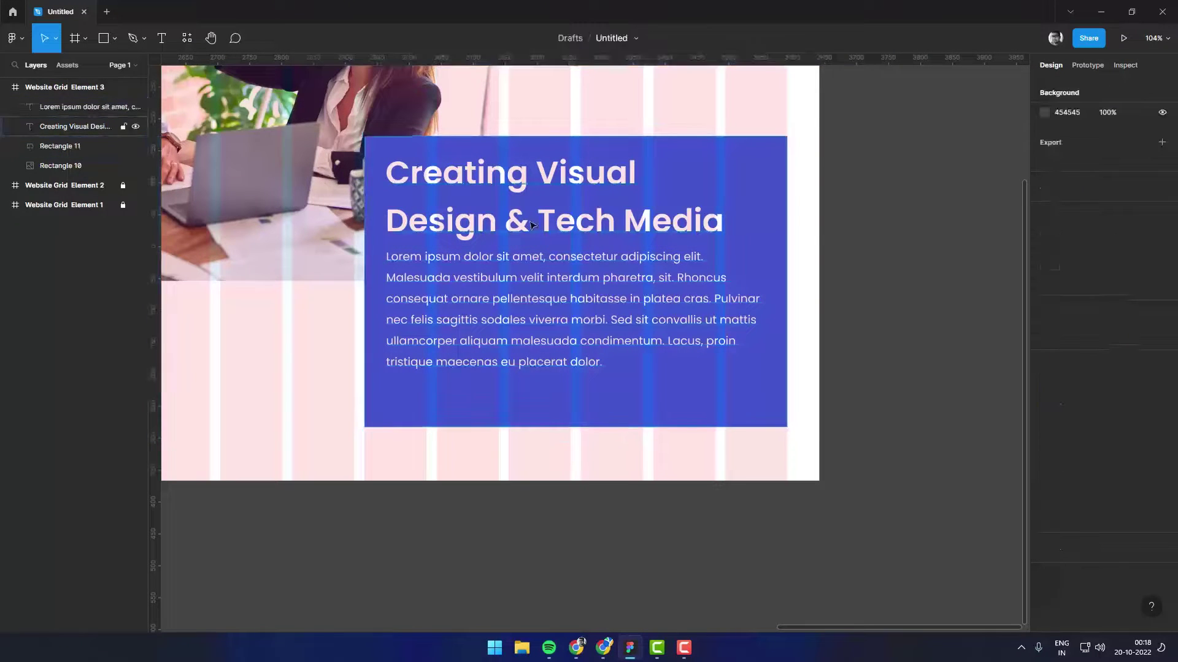
scroll(547, 265, "down", 1)
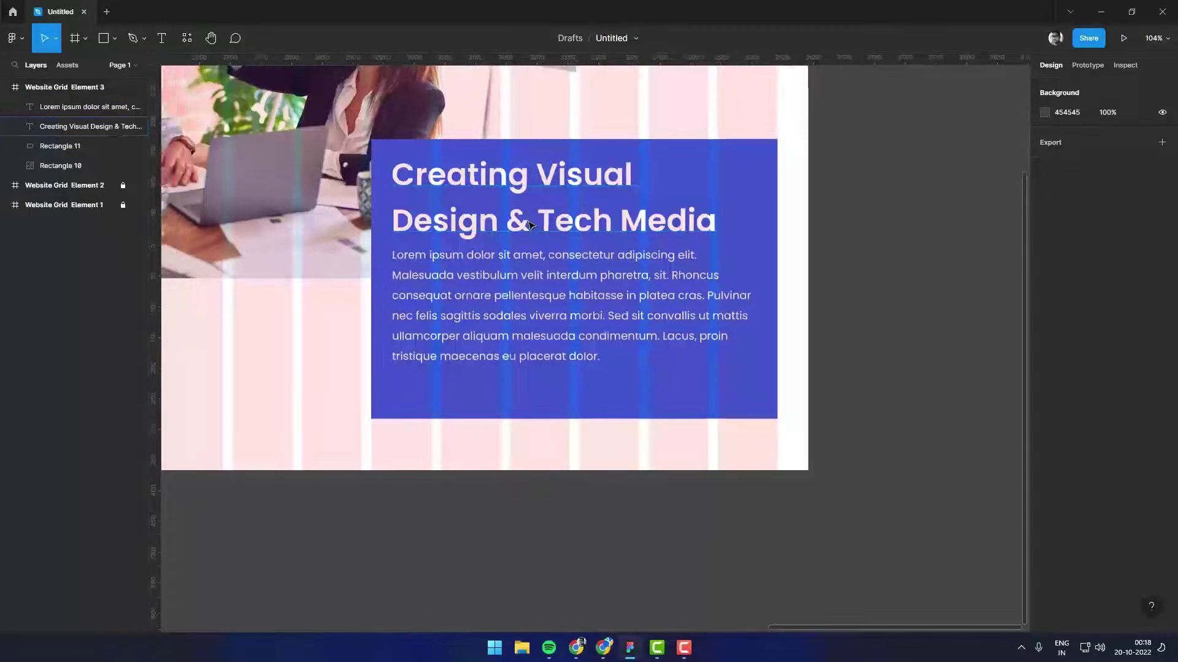
scroll(547, 265, "down", 2)
scroll(303, 232, "left", 7)
Step: Unlock the fashion frame, copy its Learn More button group, and relock the frame
scroll(343, 276, "left", 3)
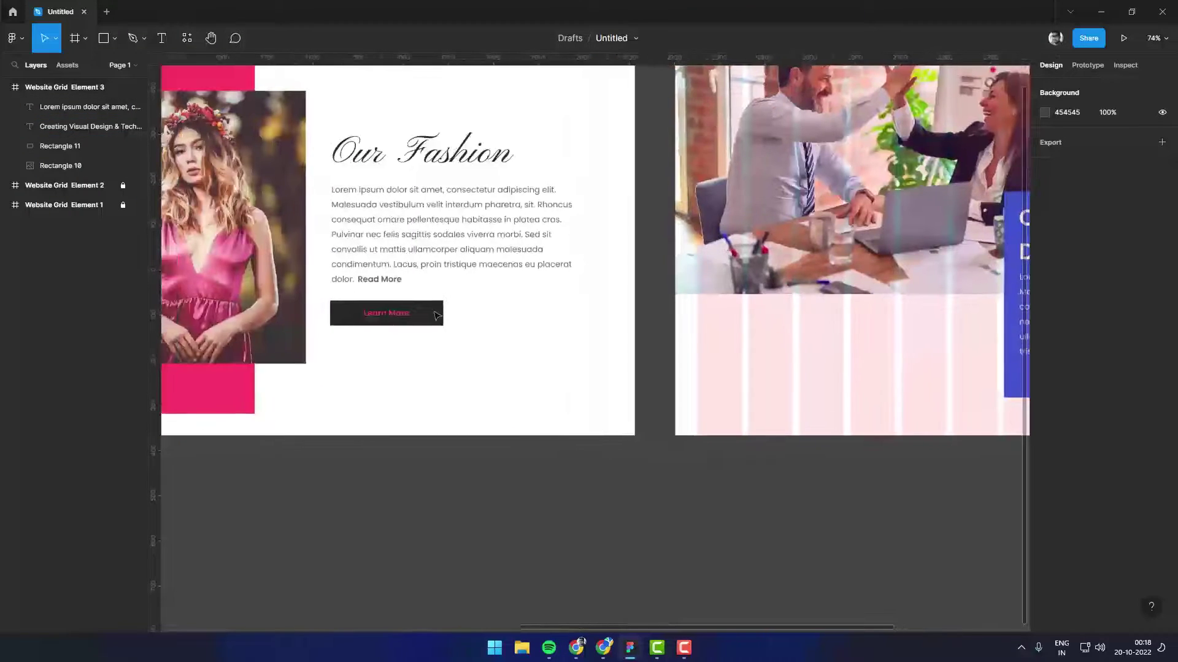
left_click(128, 192)
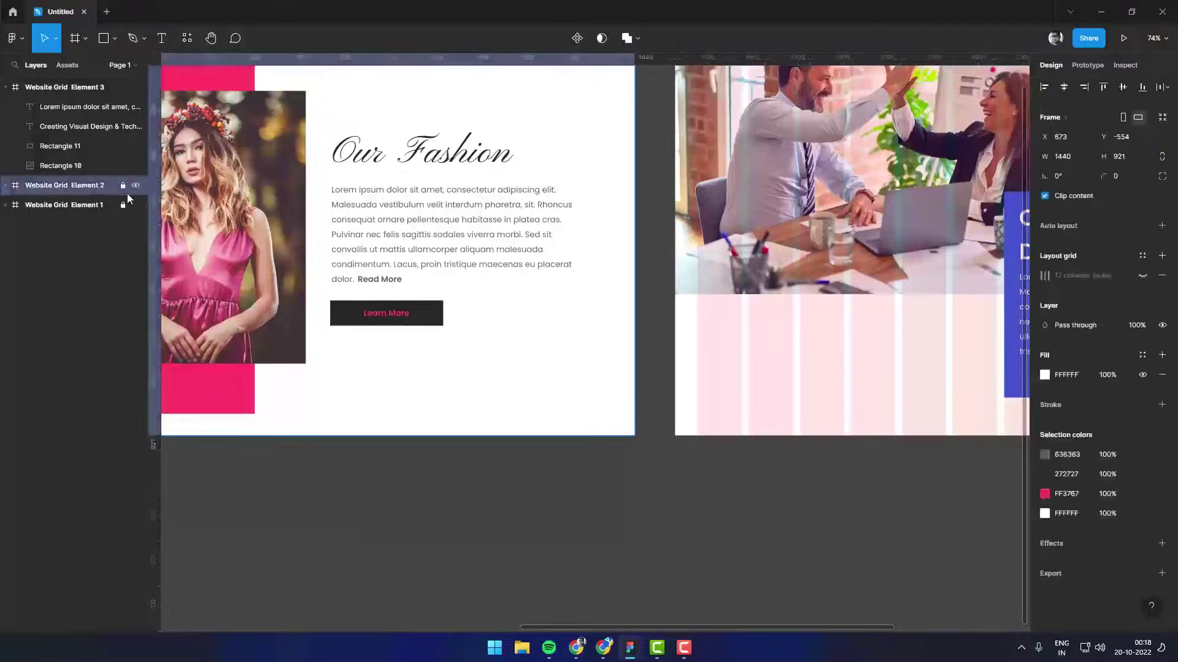
left_click(124, 185)
left_click_drag(472, 312, 390, 323)
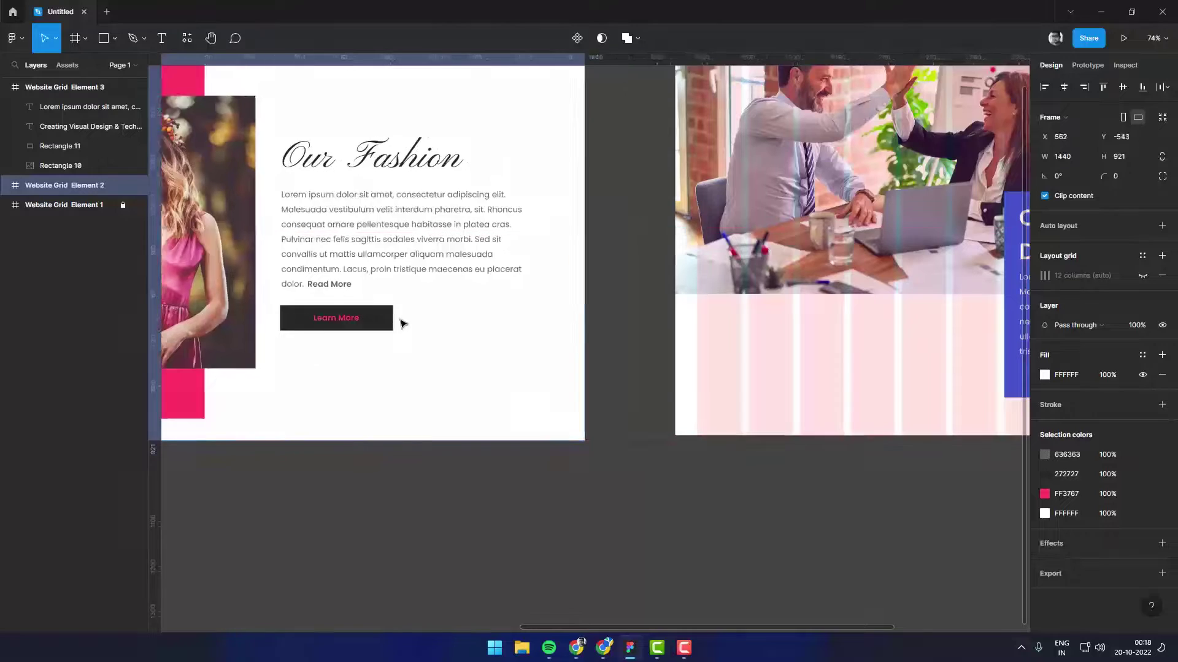
key("ctrl+z")
double_click(386, 316)
left_click(429, 319, "shift")
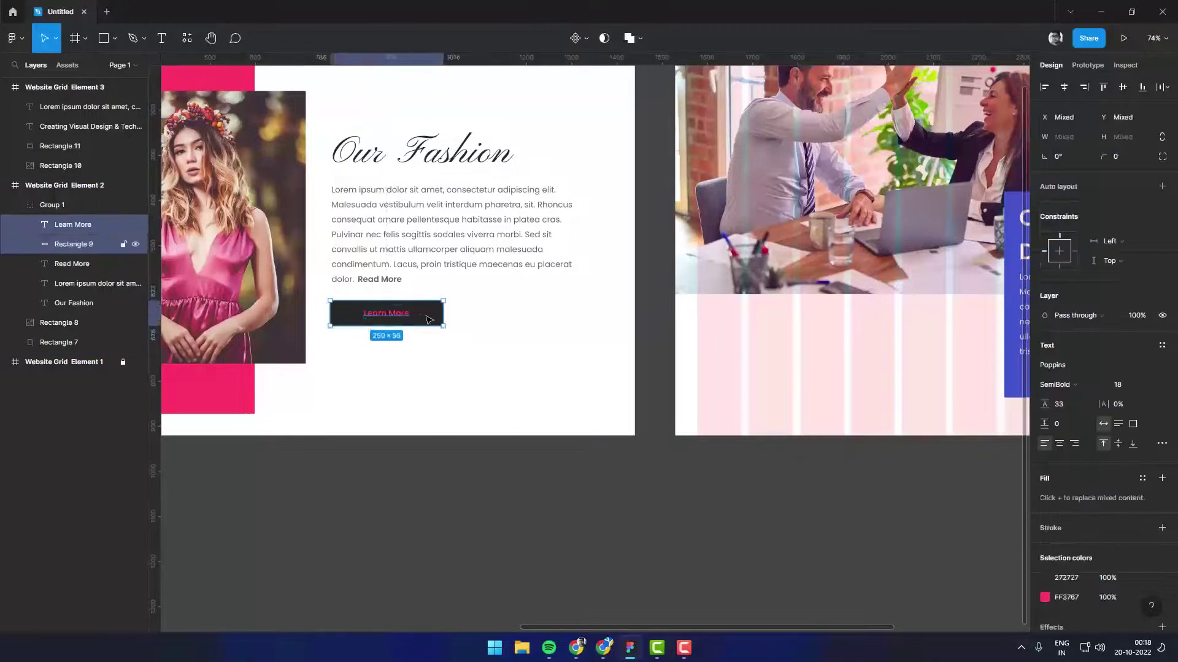
left_click(514, 375)
left_click(124, 186)
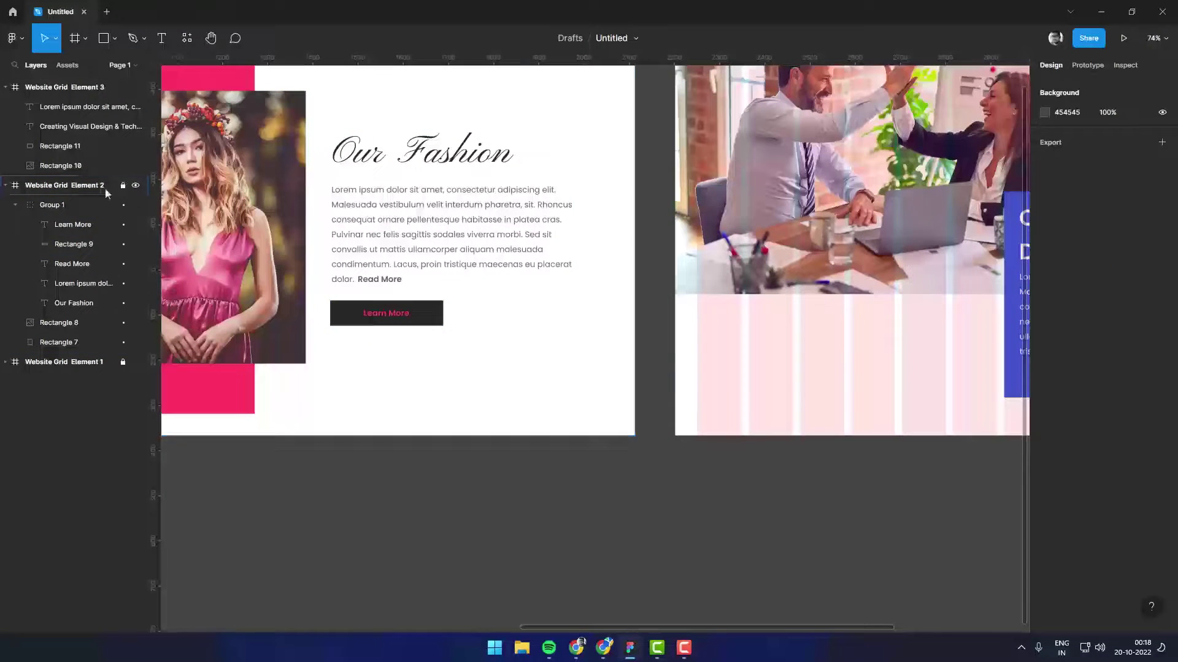
left_click(6, 185)
Step: Paste the Learn More button into the tech-media frame below the paragraph in the blue panel
left_click(64, 87)
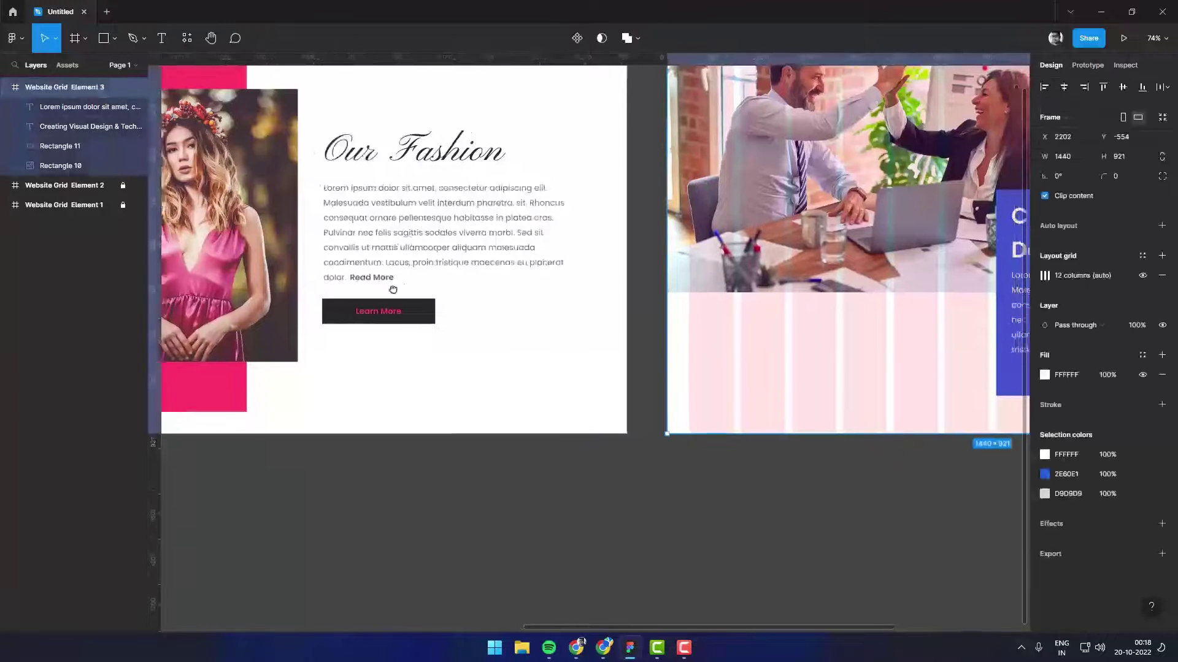
key("Escape")
key("ctrl+v")
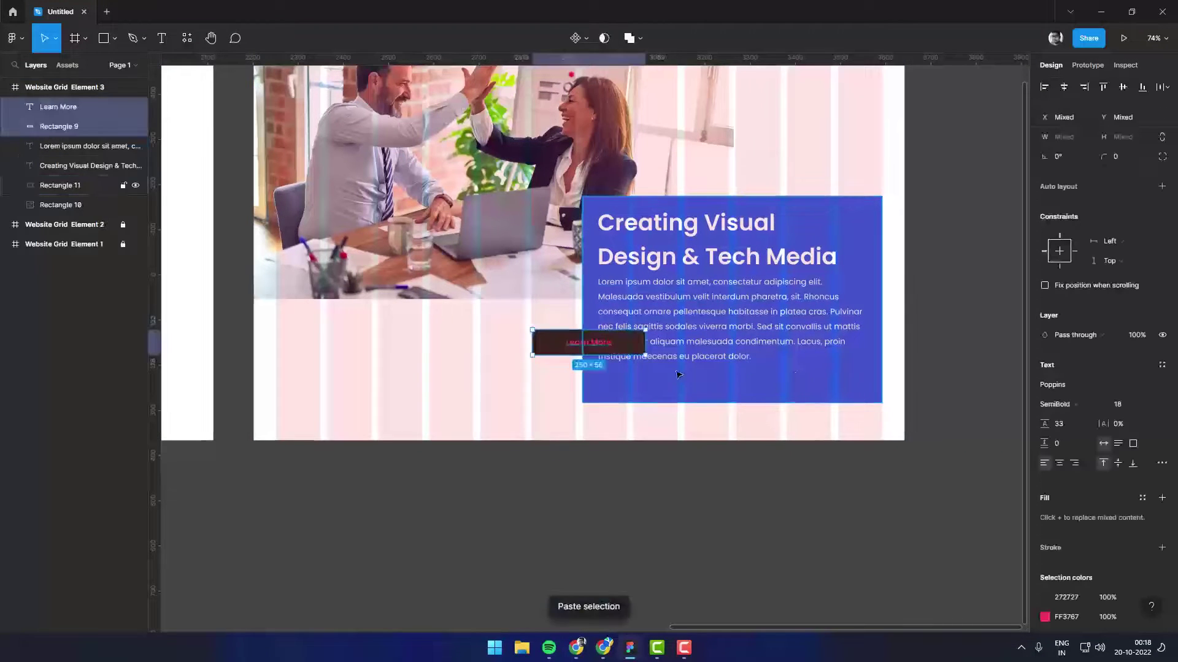
scroll(713, 378, "up", 1)
scroll(714, 379, "up", 2)
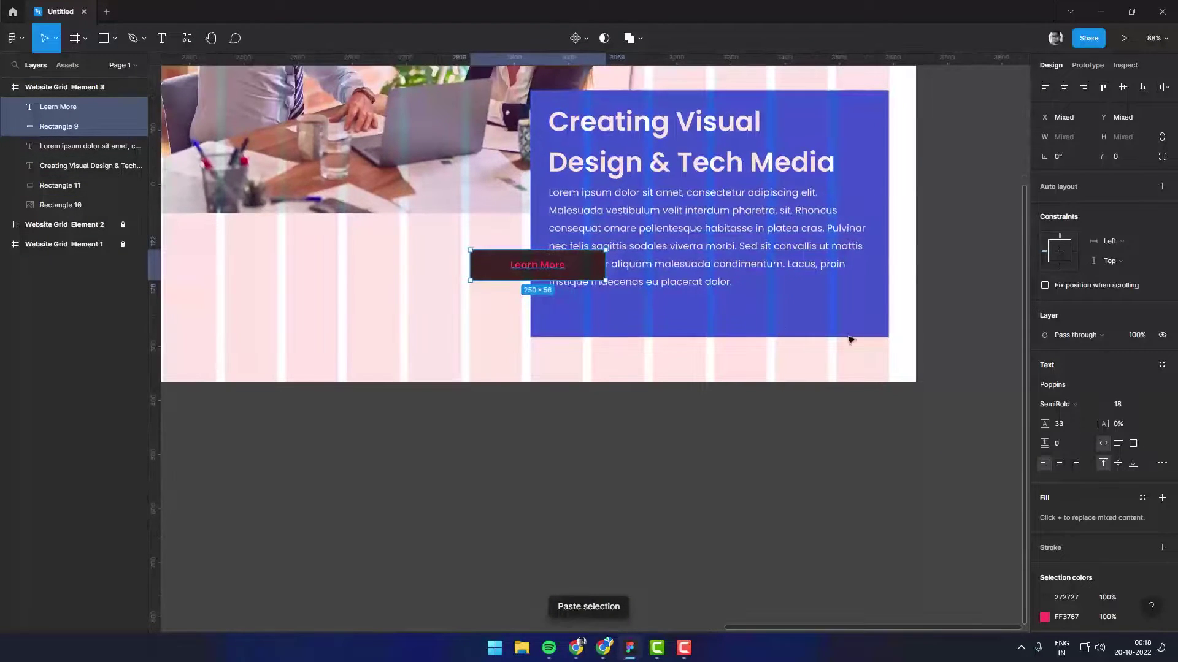
mouse_move(534, 264)
left_mouse_down()
mouse_move(861, 333)
mouse_move(629, 317)
left_mouse_up()
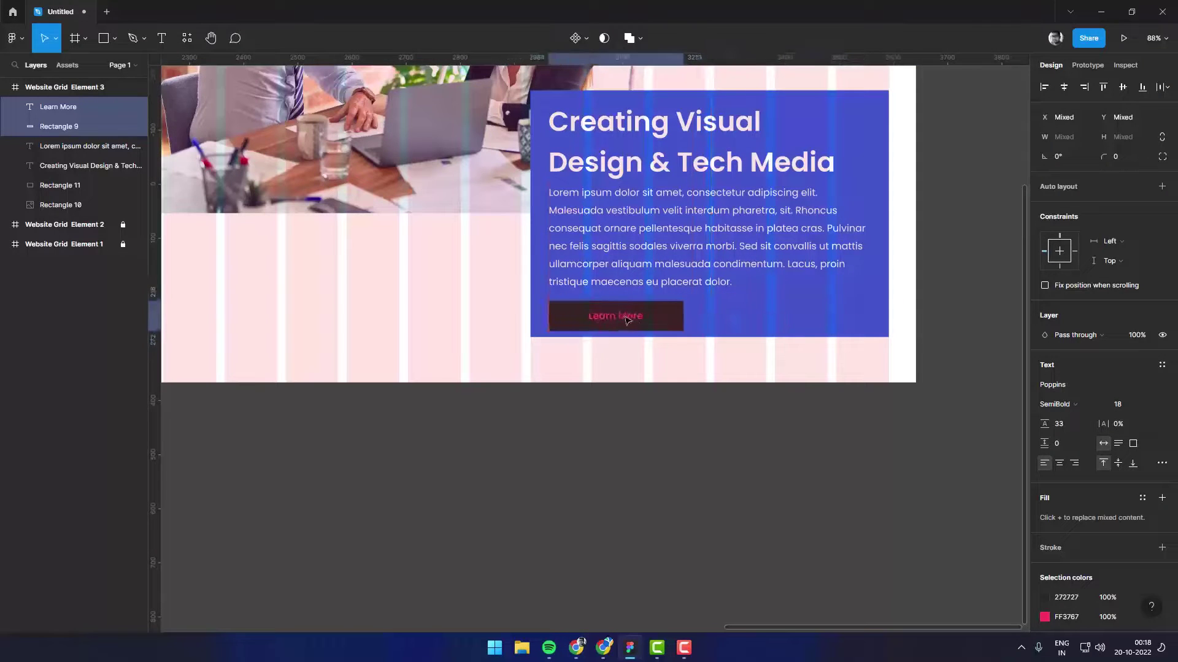
Step: Make the button background white (FFFFFF) and its Learn More label dark (272727)
left_click(628, 317)
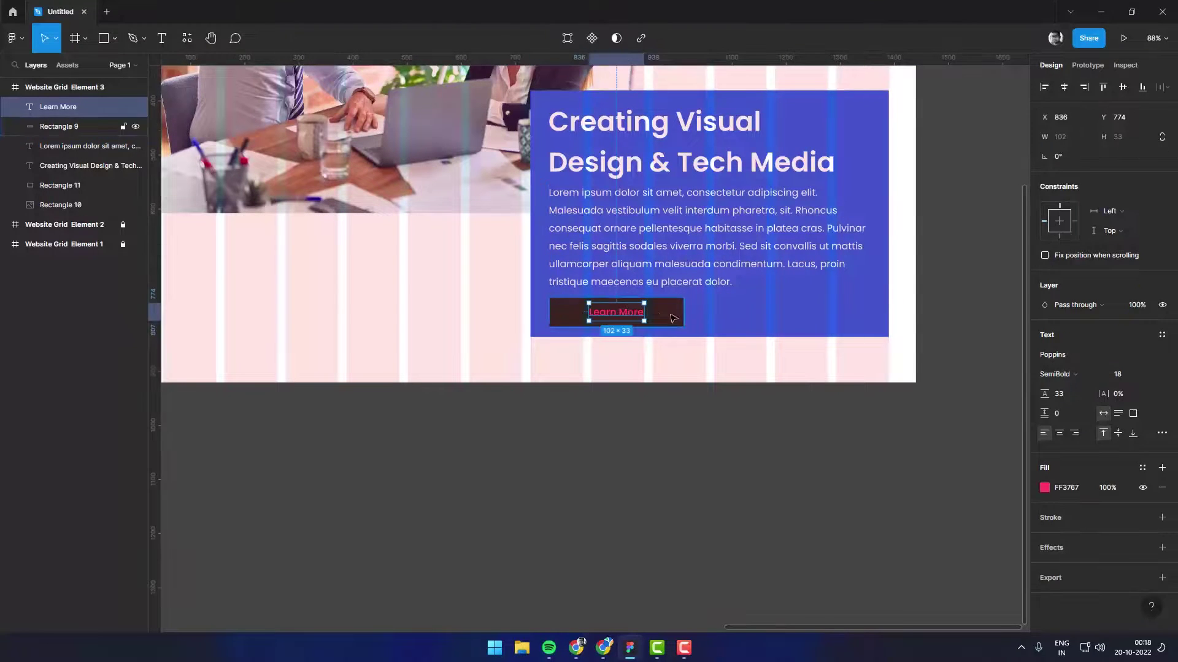
left_click(649, 315)
left_click(1045, 355)
left_click_drag(919, 372, 634, 322)
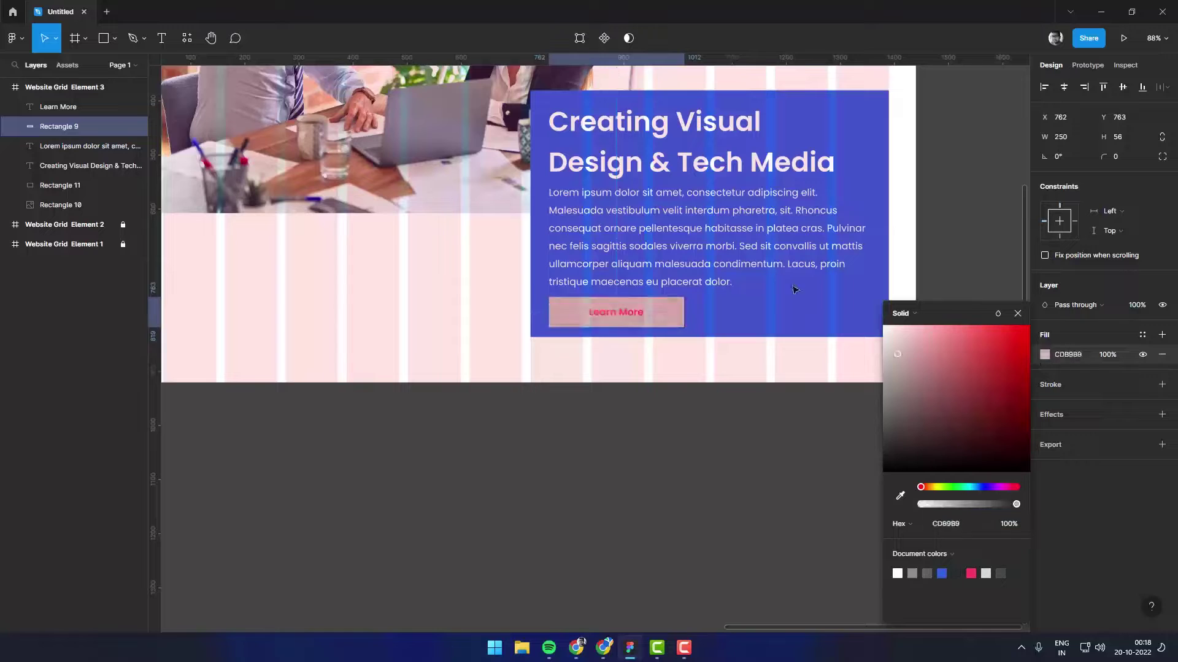
left_click(633, 319)
left_click(1046, 487)
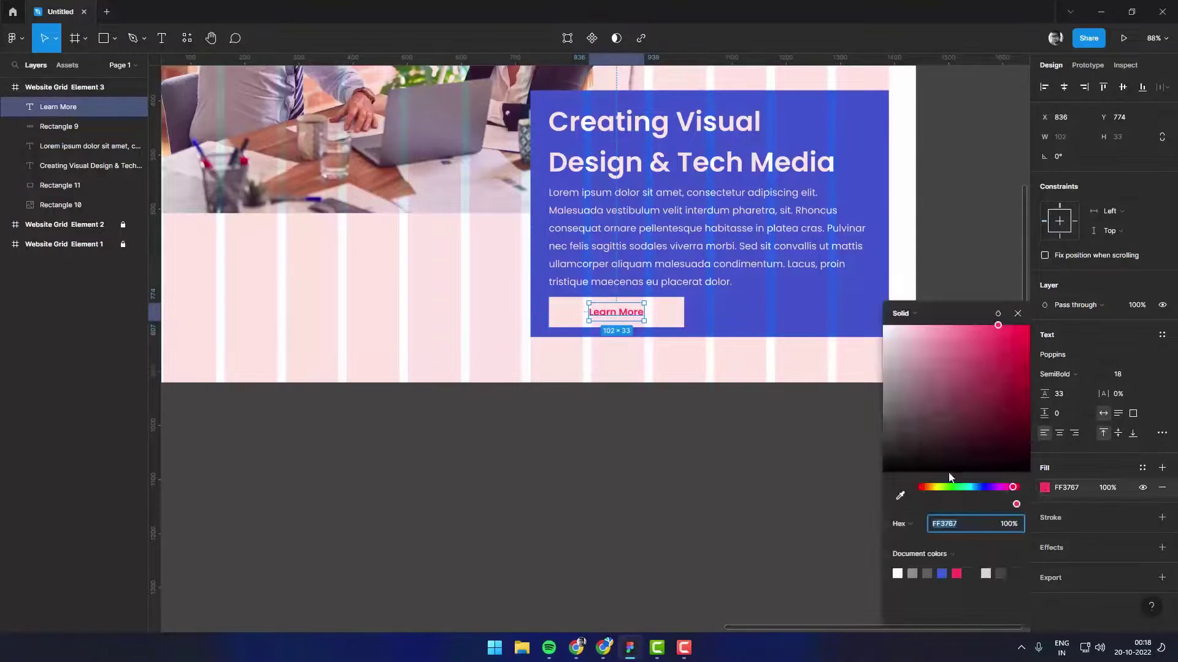
left_click(975, 573)
left_click(650, 492)
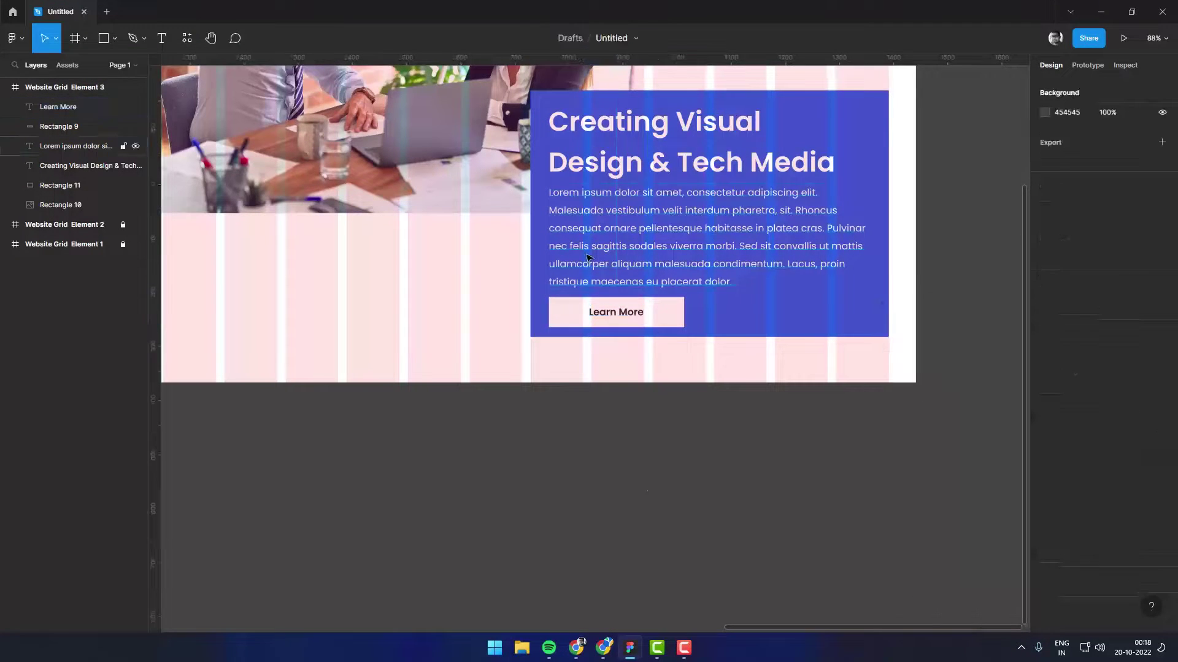
Step: Delete the last sentence of the paragraph, trimming it to 594 × 185
left_click(776, 258)
left_click_drag(789, 260, 733, 282)
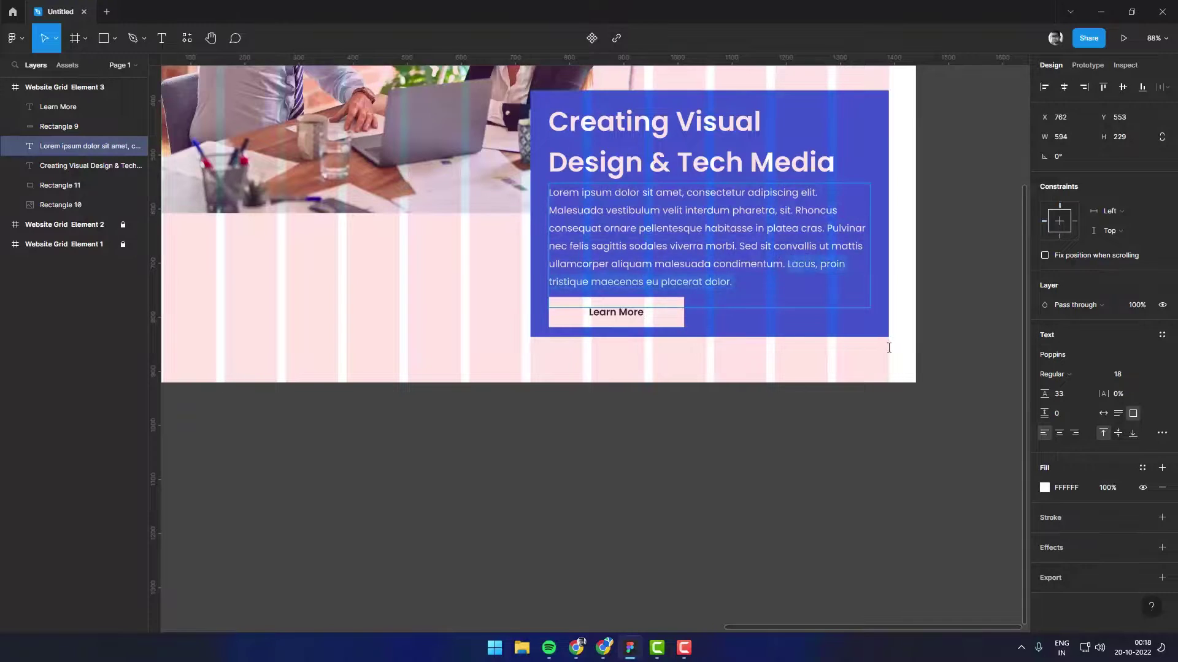
key("BackSpace")
key("Escape")
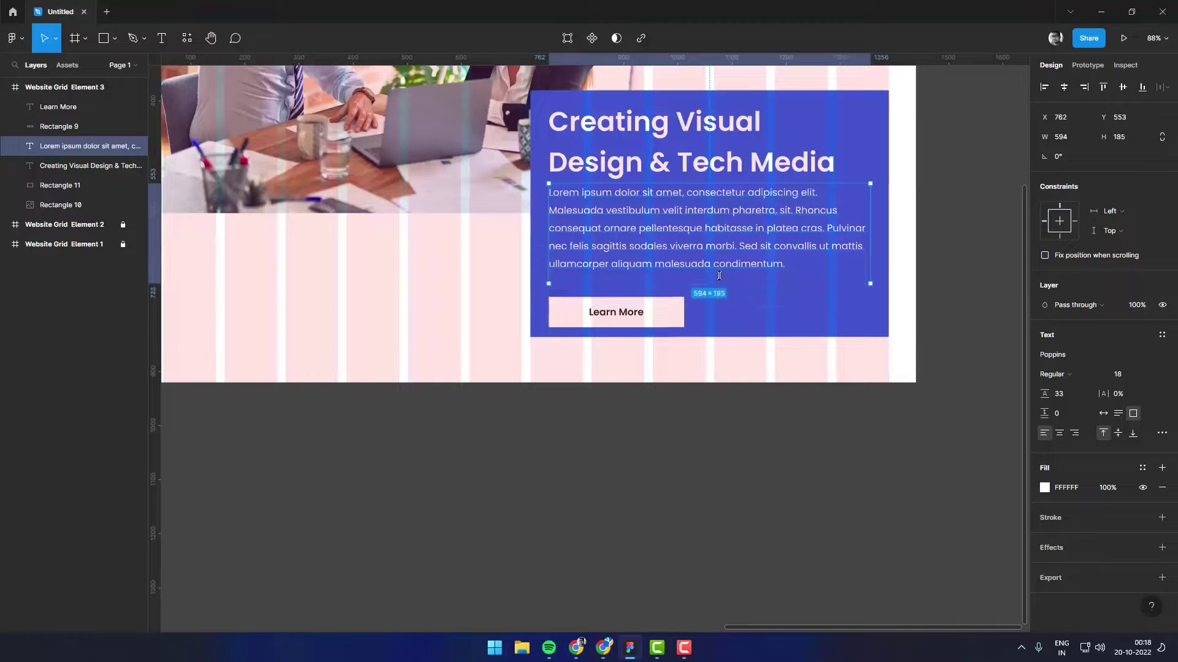
Step: Group the button background and label as Group 2 and nudge it up slightly
left_click(671, 315)
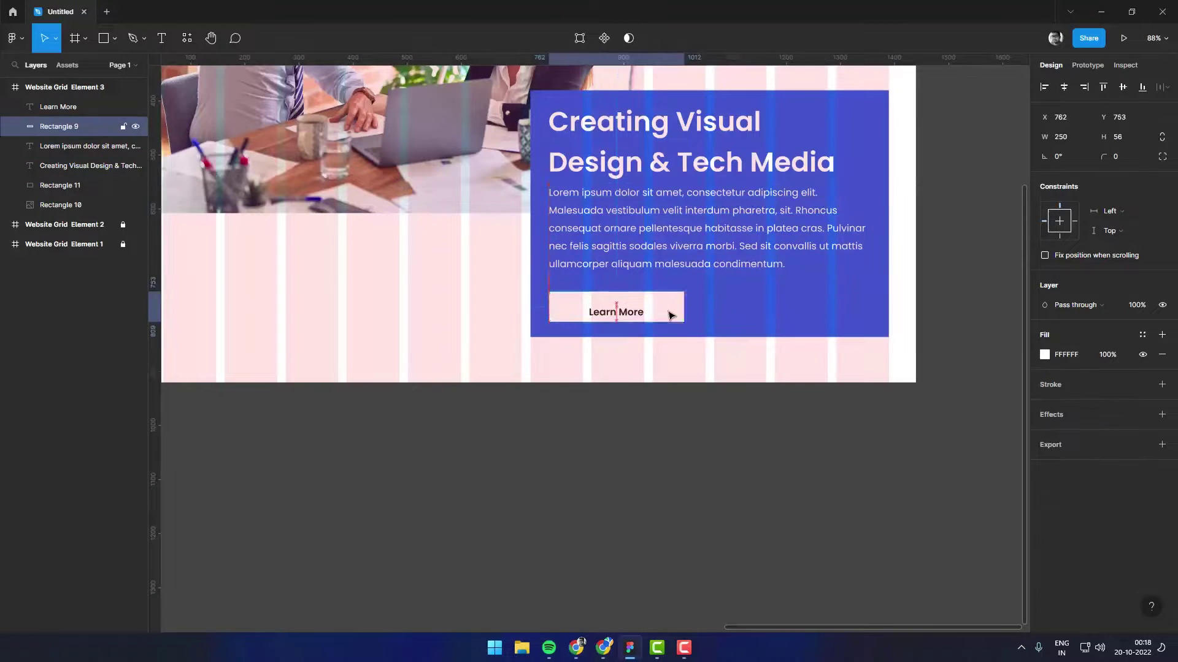
left_click(635, 316, "shift")
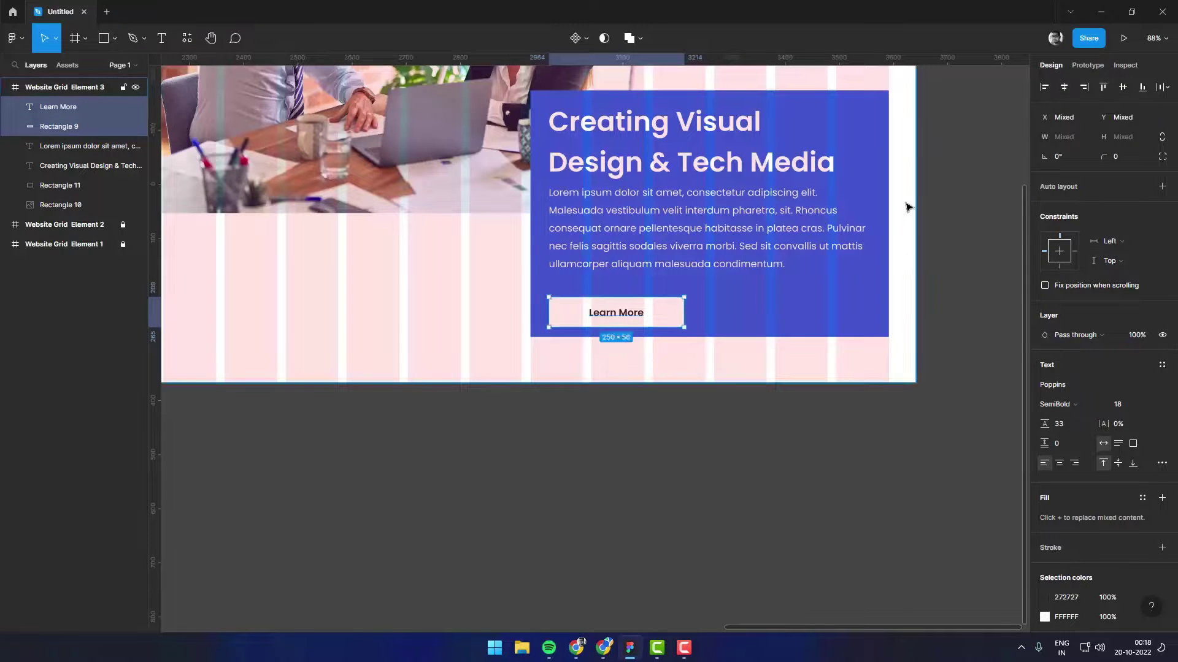
key("ctrl+g")
key("shift+Up")
key("Up")
key("Up")
key("Up")
key("Up")
key("Up")
key("Up")
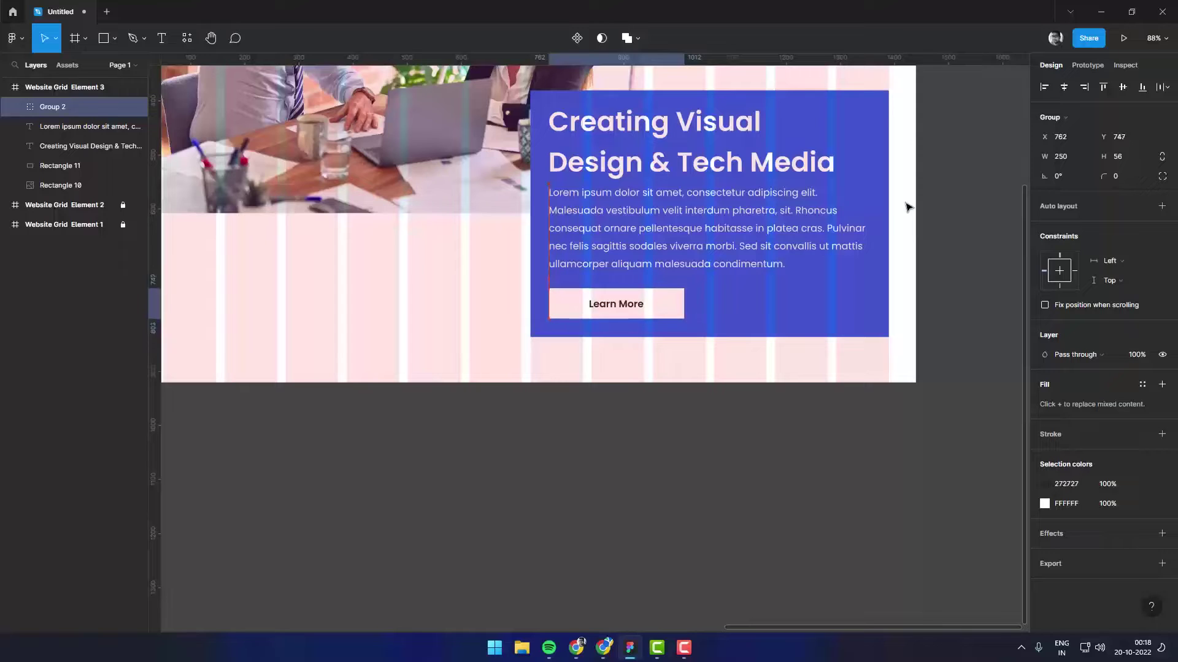
key("Up")
key("Up")
key("Up")
key("Up")
key("Up")
left_click(691, 407)
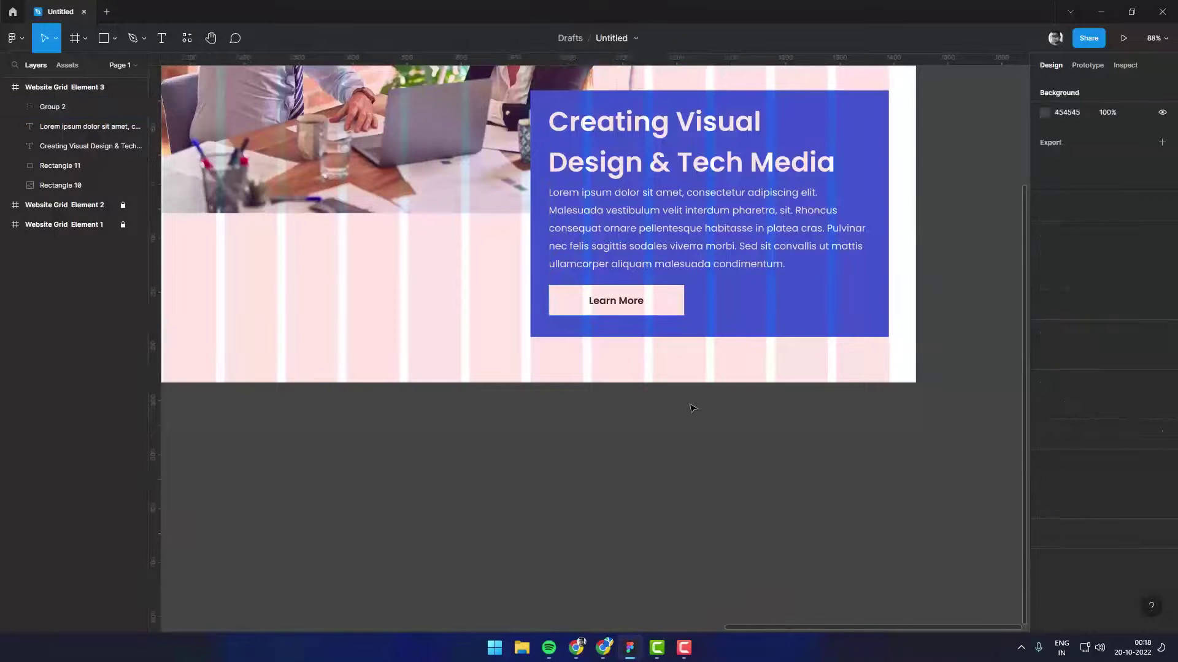
scroll(723, 413, "down", 3)
scroll(776, 448, "left", 2)
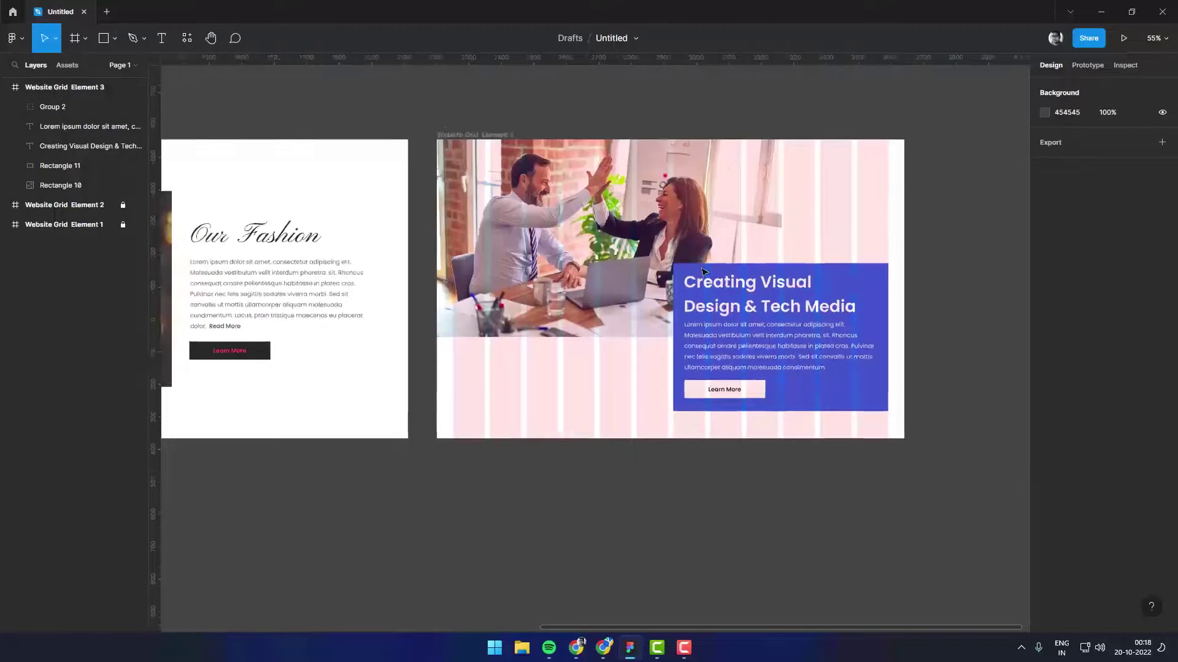
Step: Hide the layout grid on Website Grid Element 3
scroll(589, 159, "down", 3)
scroll(736, 233, "left", 2)
left_click(913, 235)
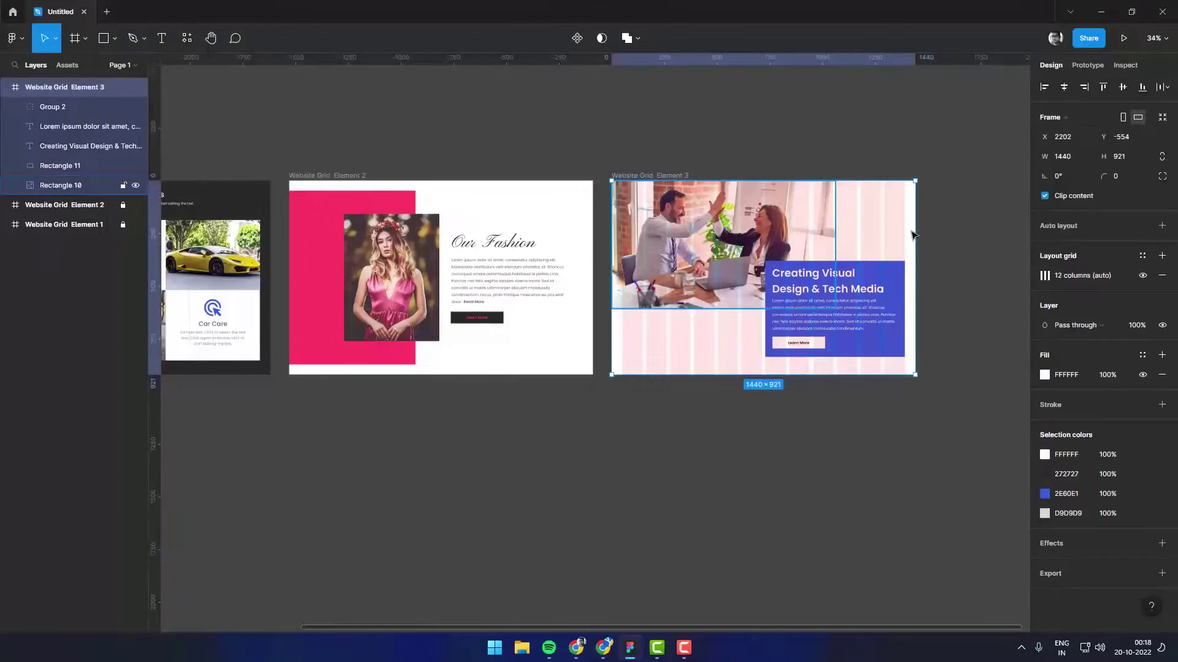
left_click(1142, 275)
scroll(404, 167, "left", 5)
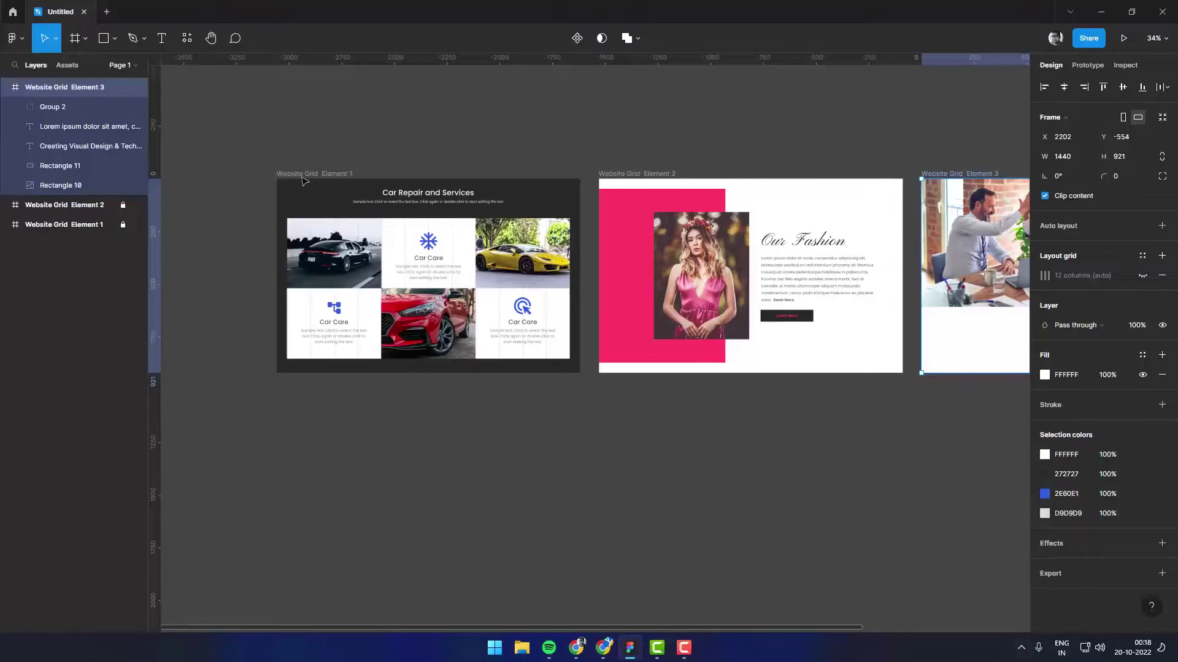
left_click(302, 181)
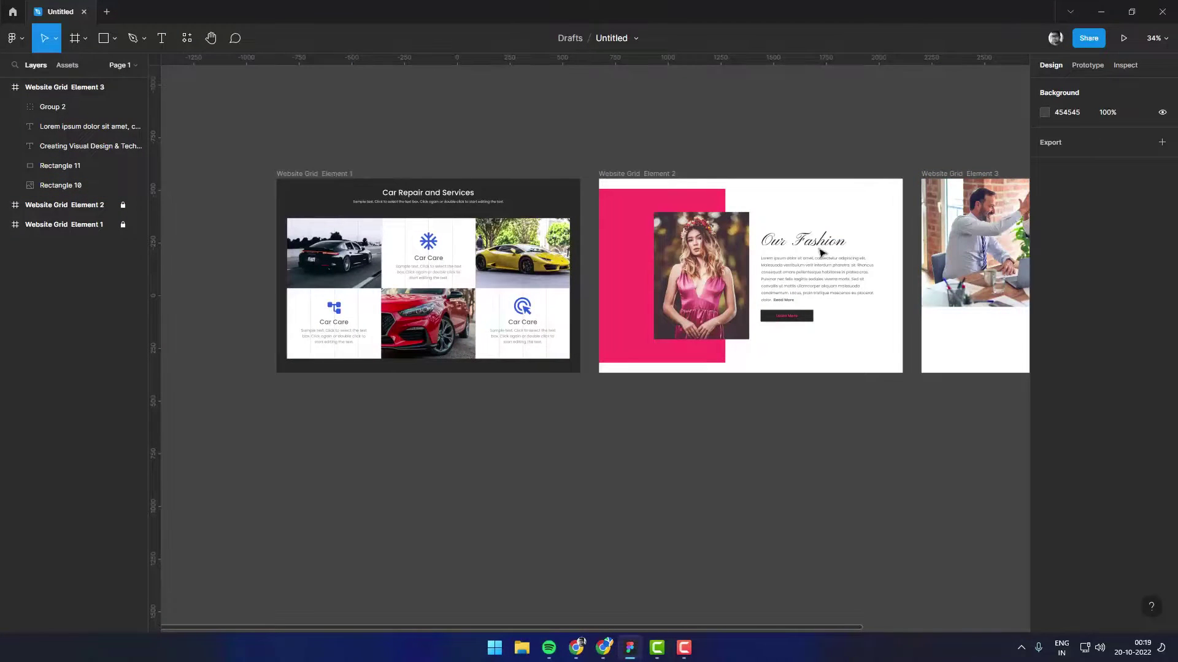
Step: Unlock the car services and fashion frames, then start presenting the prototype
left_click(123, 205)
left_click(343, 176)
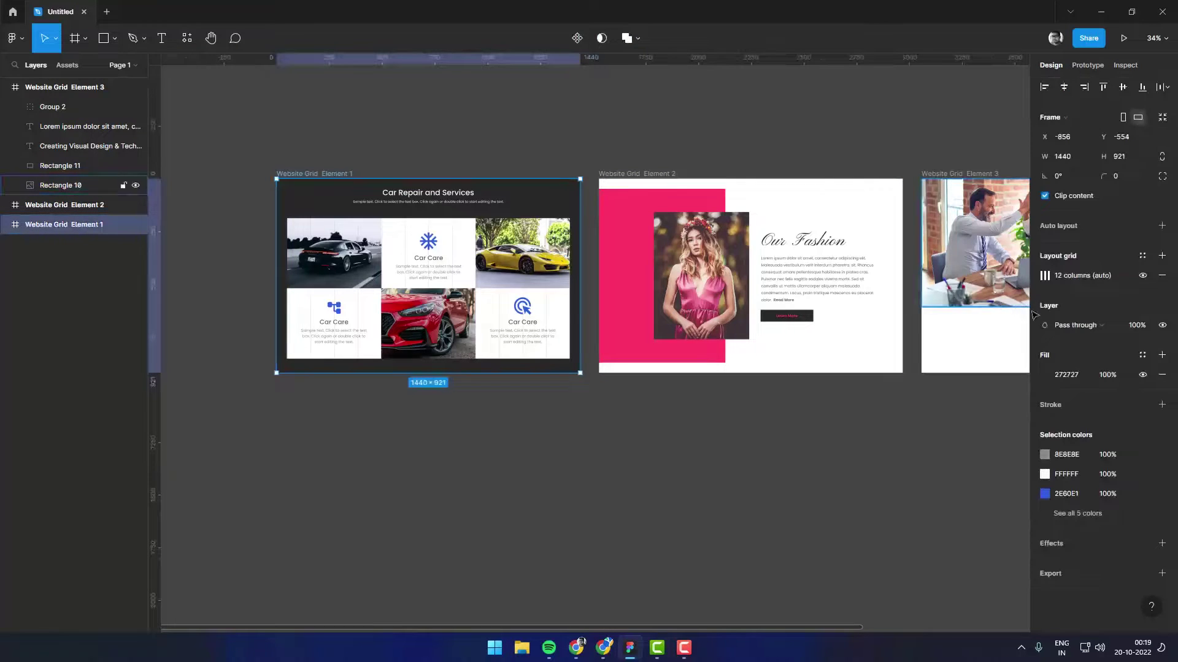
left_click(611, 162)
scroll(526, 159, "right", 1)
left_click(270, 181)
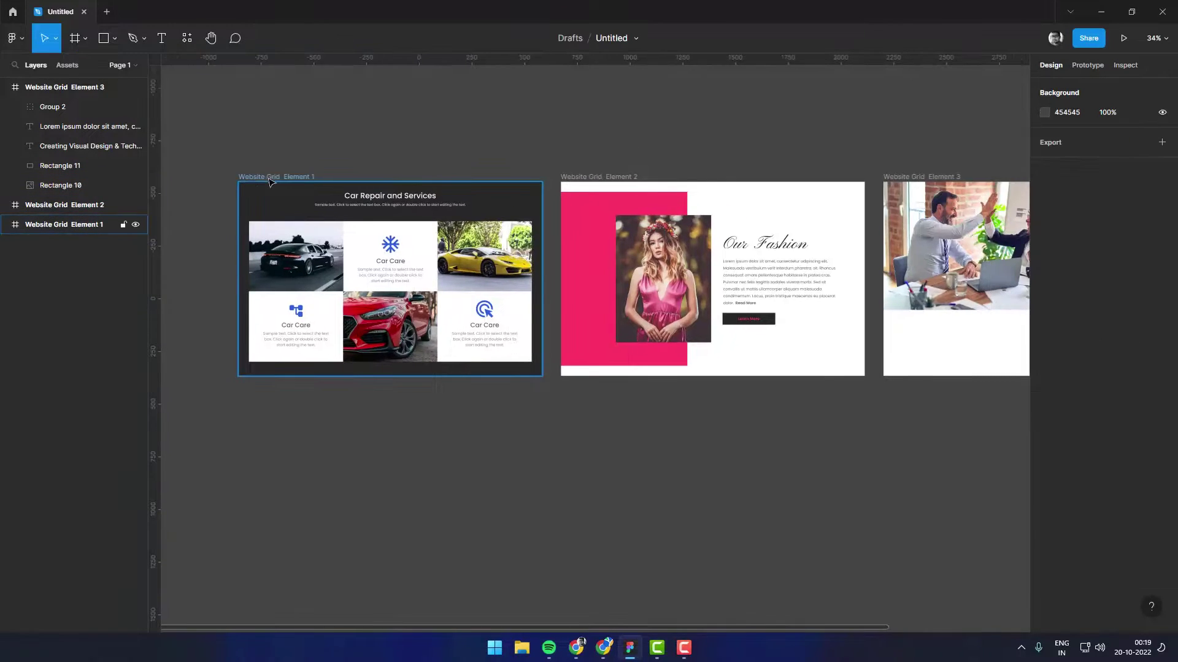
left_click(1124, 38)
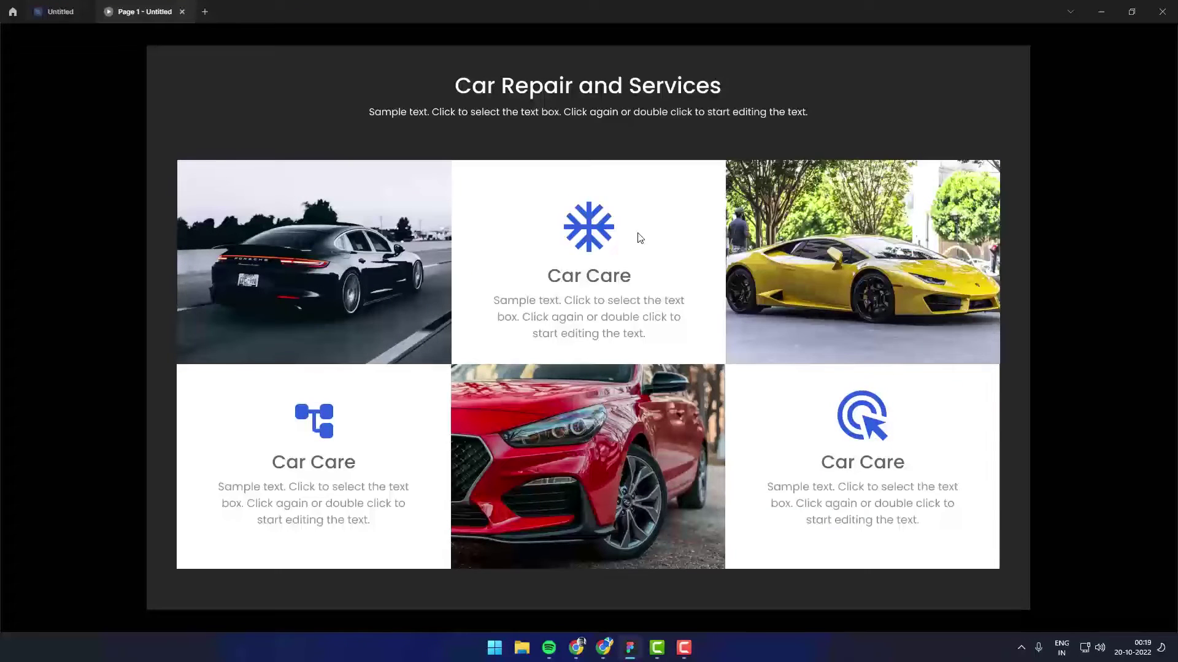
Step: Step through the car services, fashion and tech-media frames, ending on car services
key("Right")
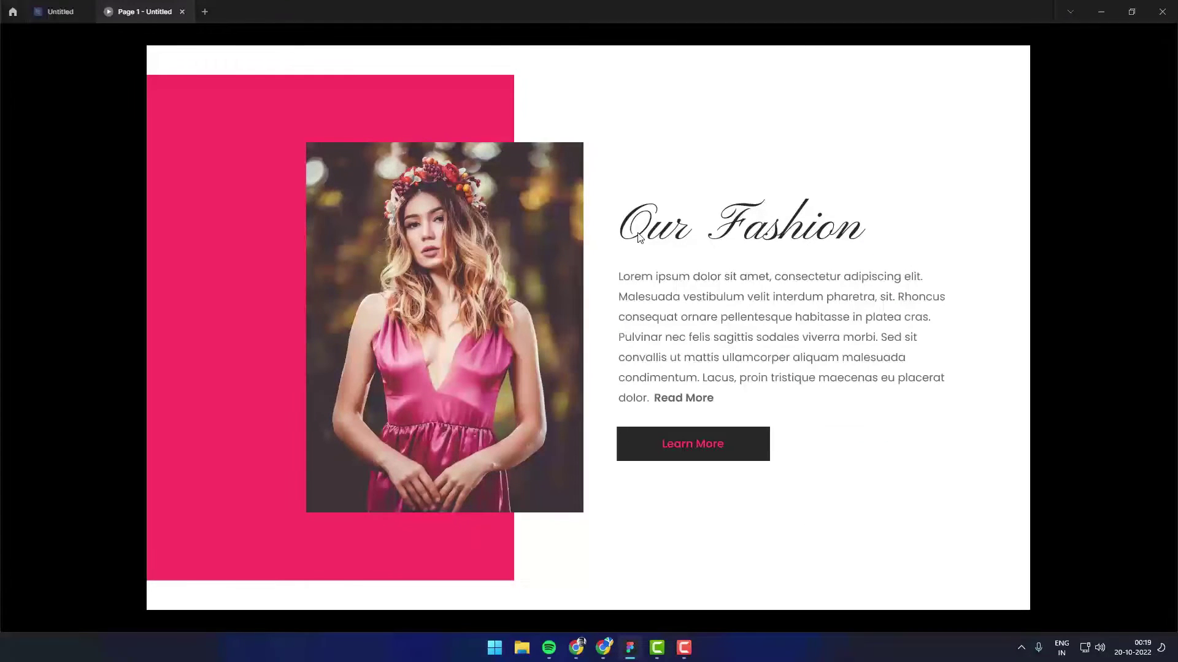
key("Right")
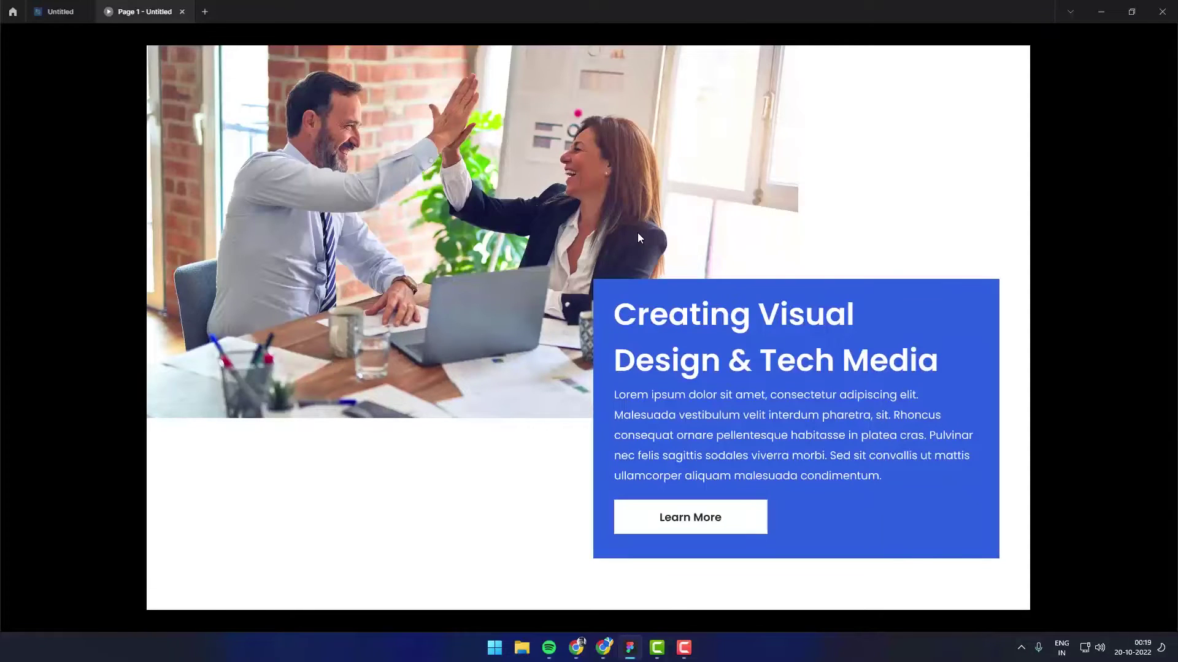
key("Left")
key("Left")
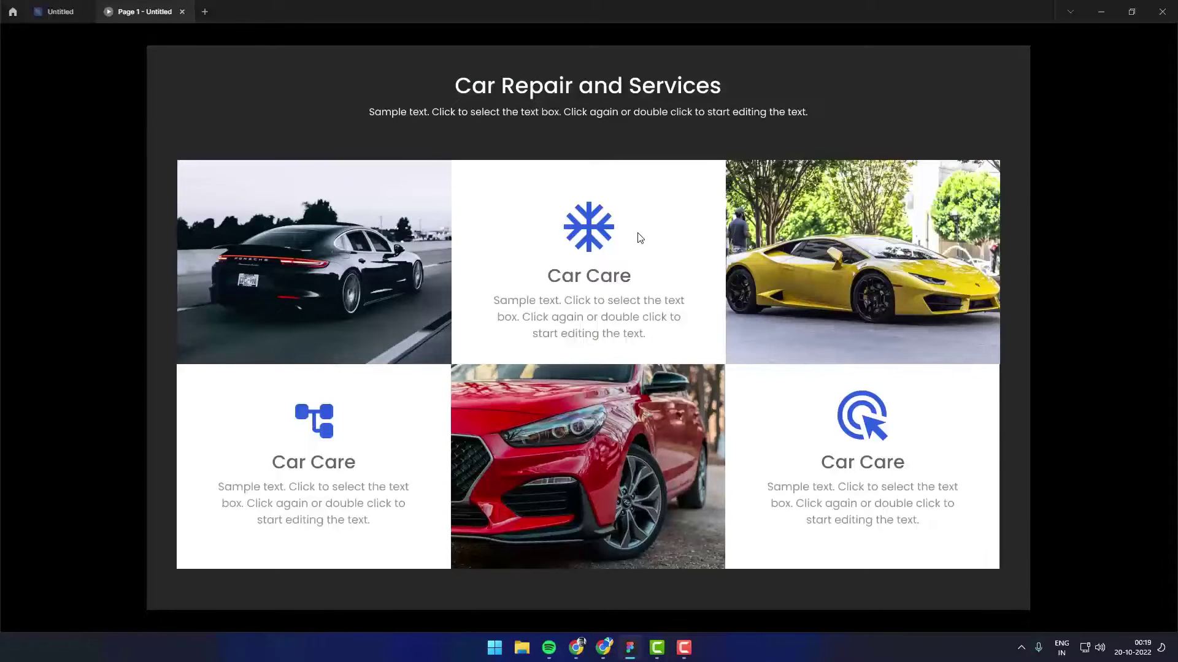
key("Right")
key("Right")
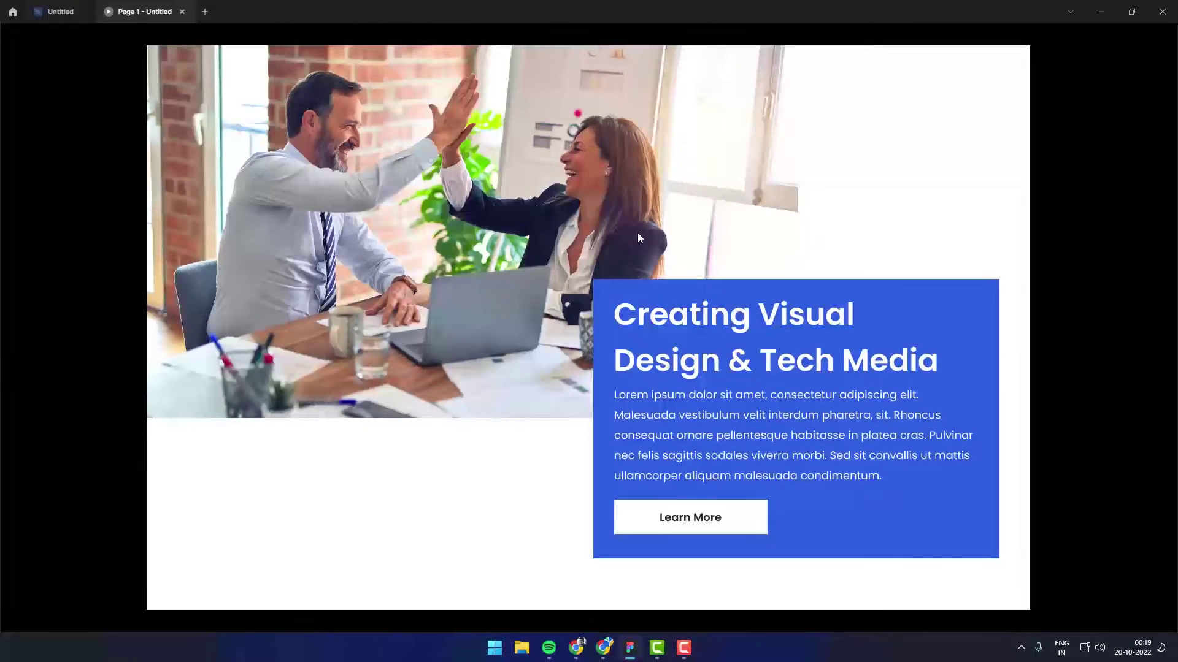
key("Left")
key("Left")
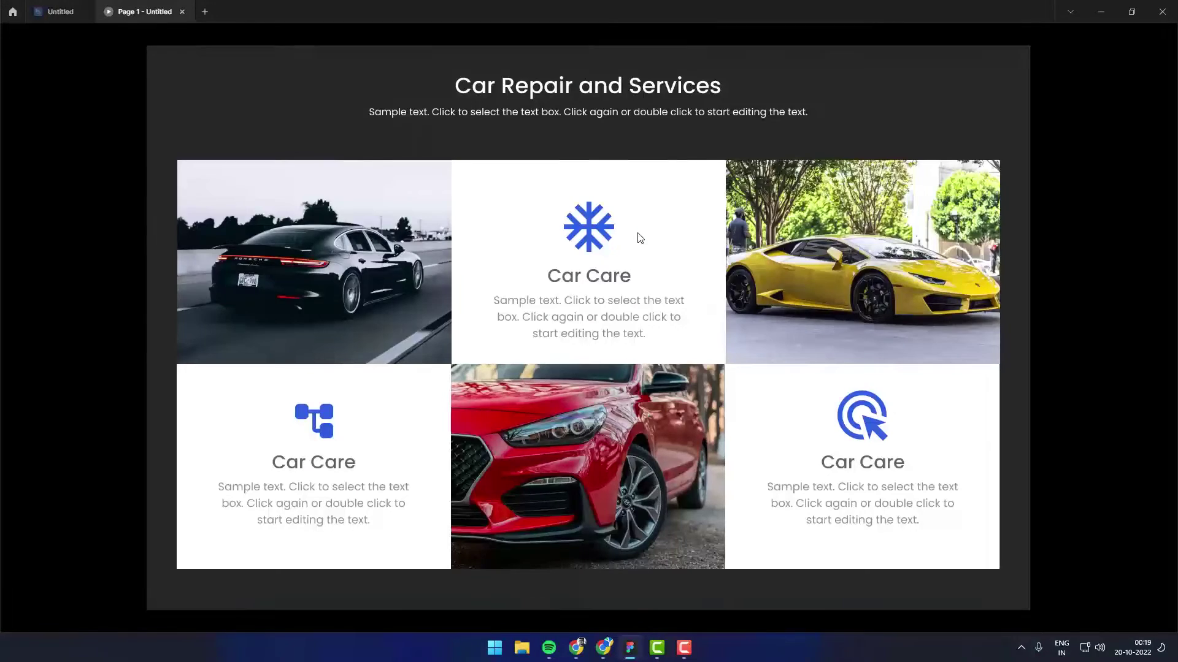
key("Right")
key("Right")
key("Right")
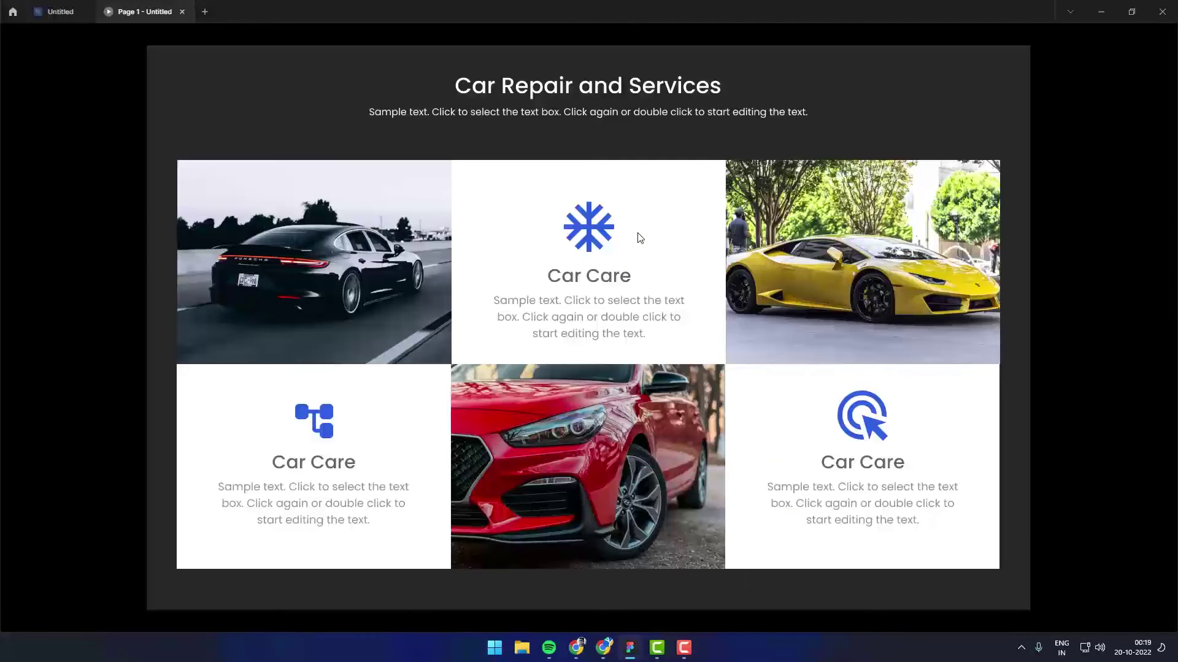